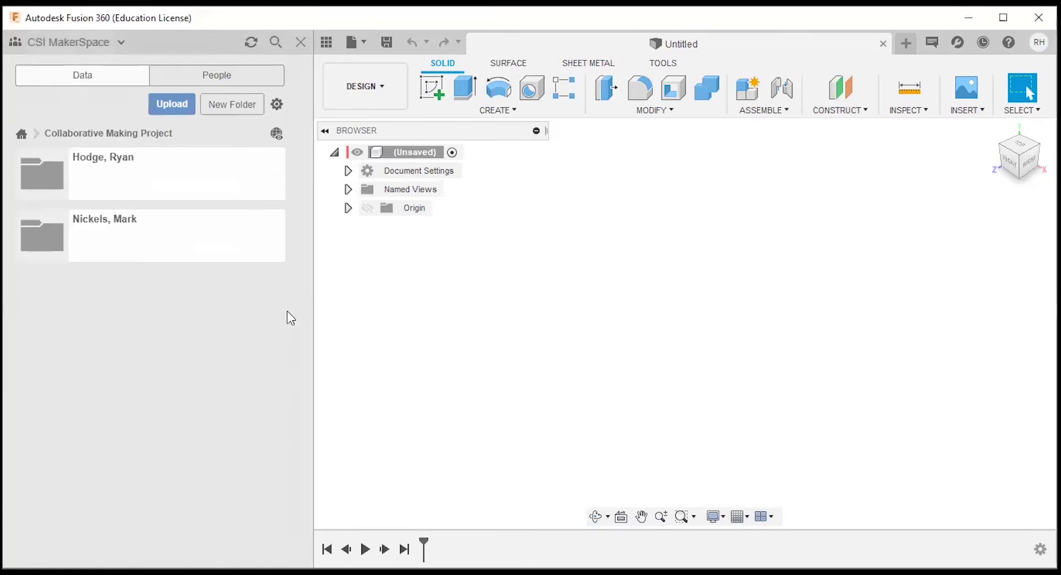
Go to the Collaborative Making Project and open the first member's folder as the storage location
click(22, 134)
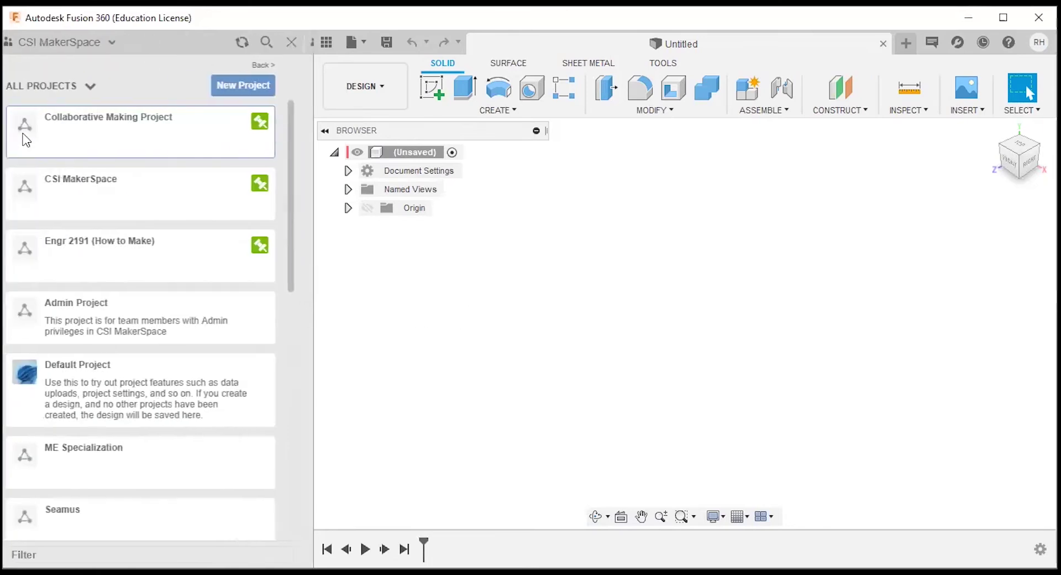
scroll(298, 189, up, 2)
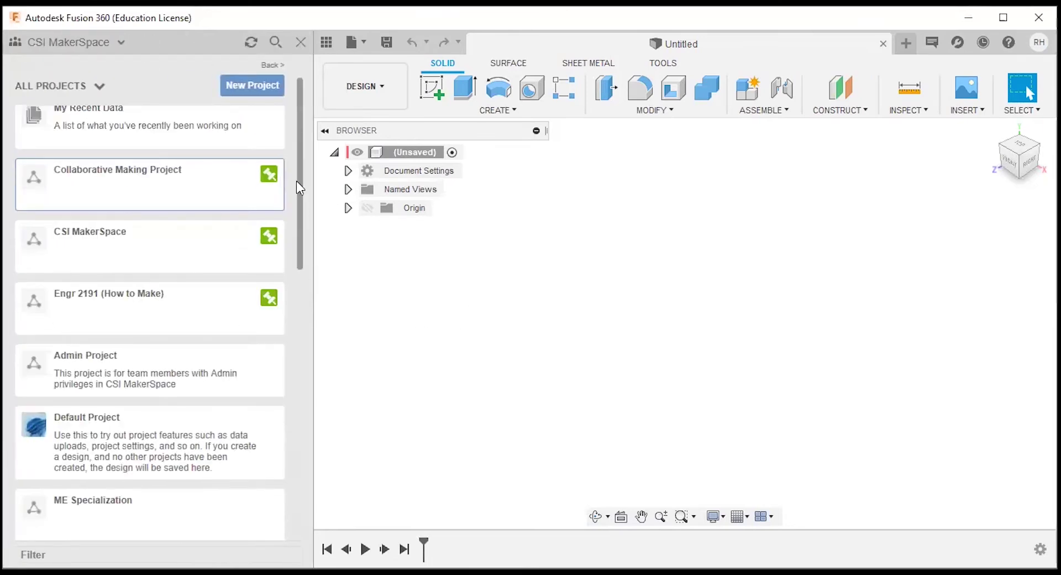
click(95, 185)
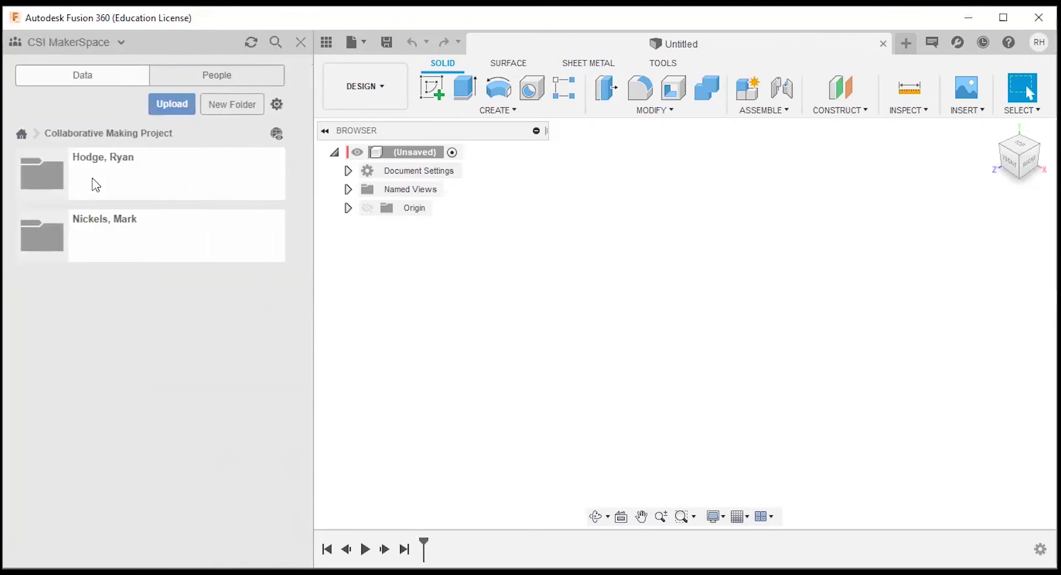
click(132, 178)
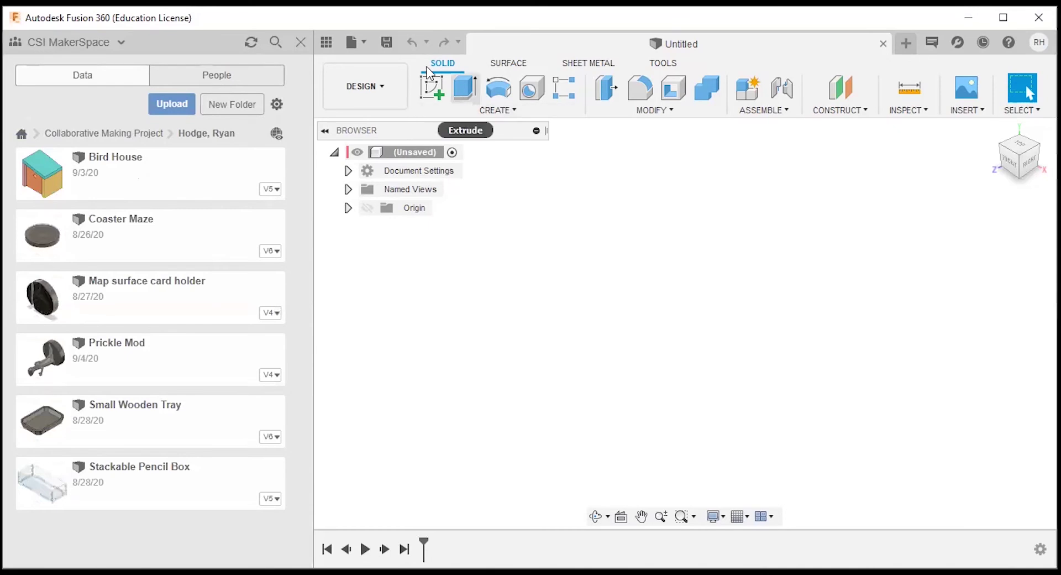
Save the untitled design as "Plywood Shelf Bracket" in the open folder and hide the project data list
click(387, 43)
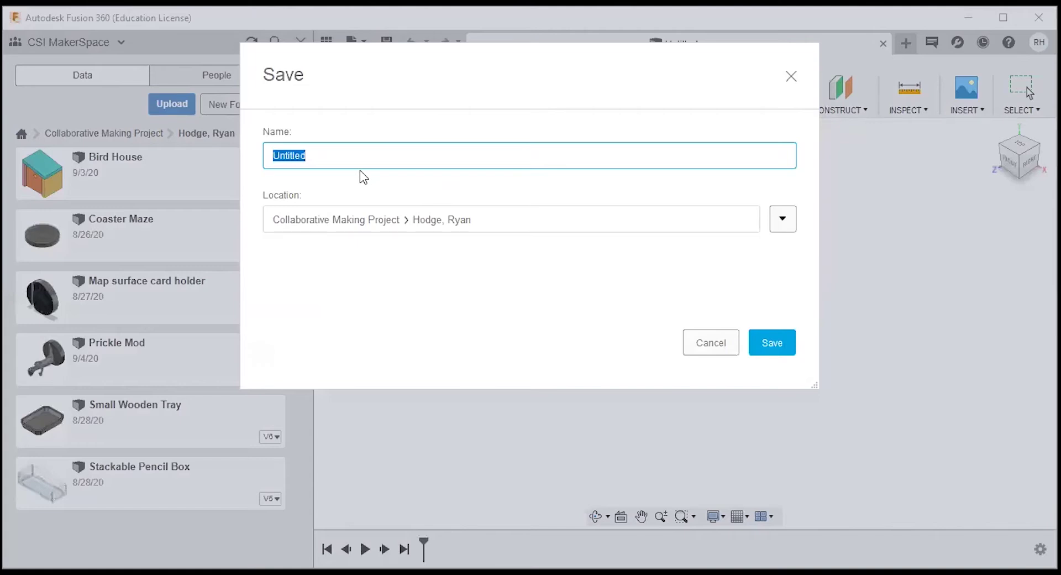
text(Plywood Shelf Bracket)
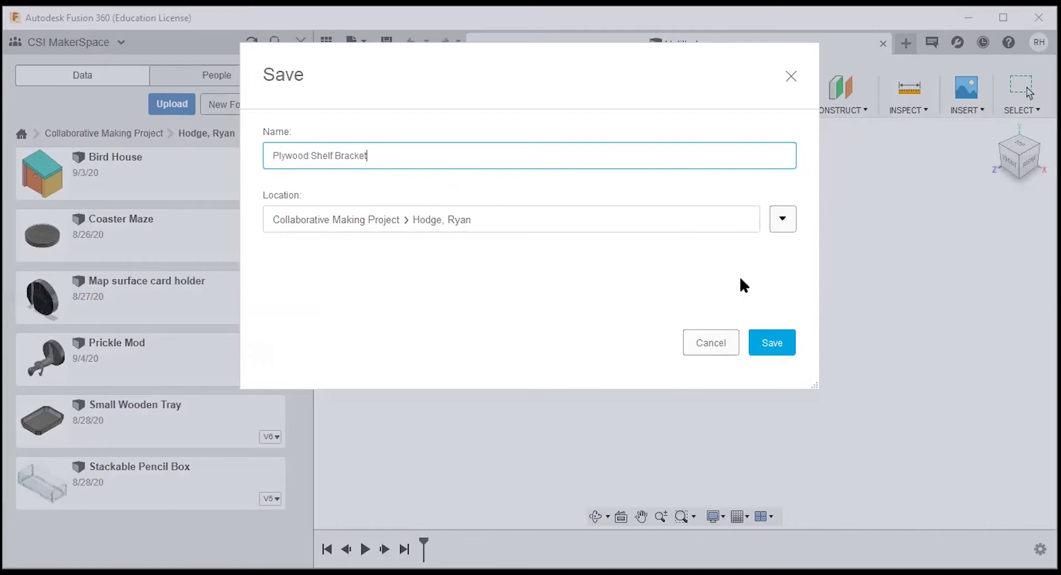
click(784, 342)
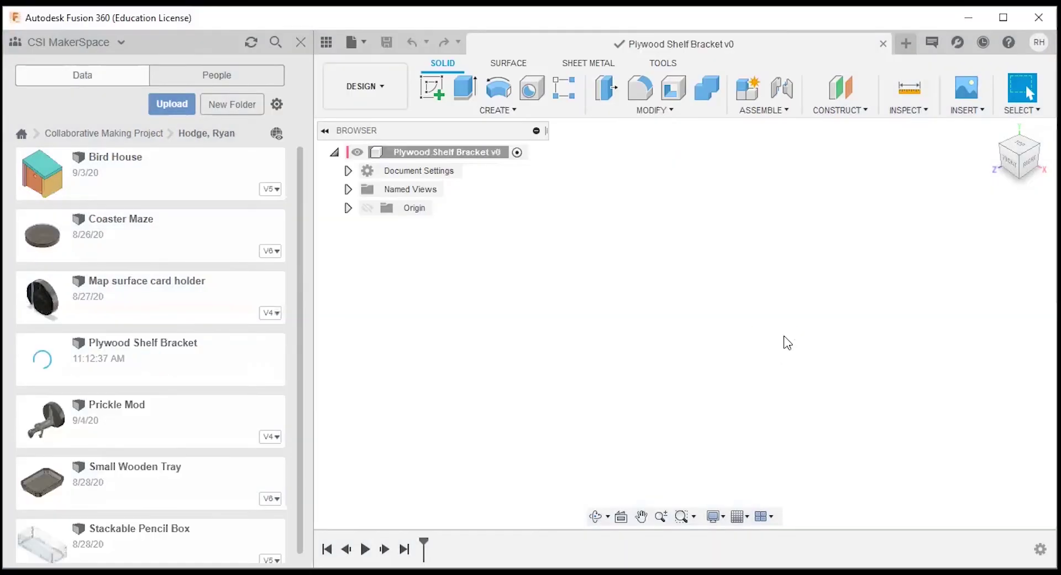
click(300, 42)
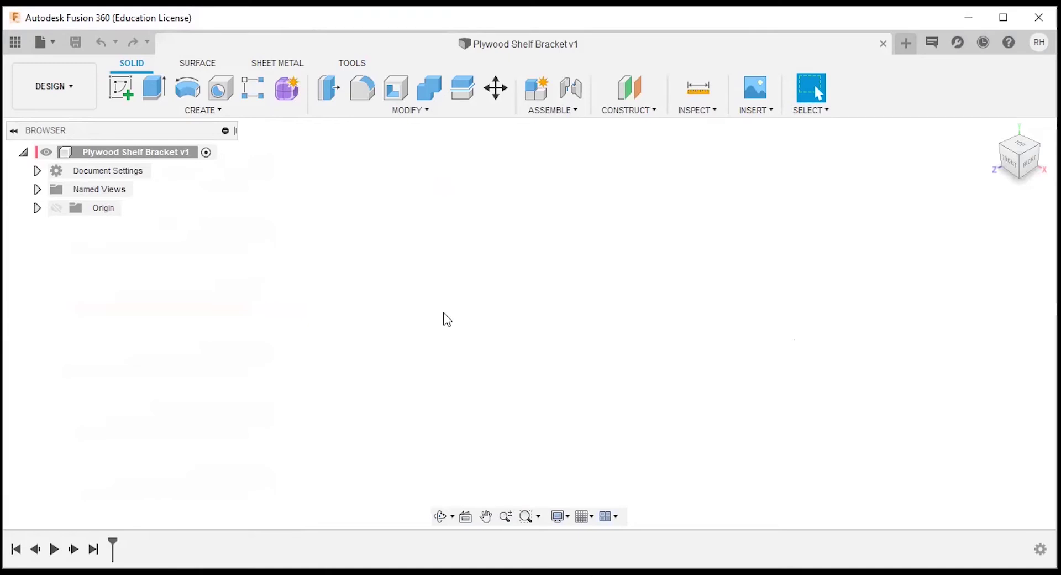
Bring up the Parameters dialog through Change Parameters and enlarge it so its columns are easier to read
click(414, 114)
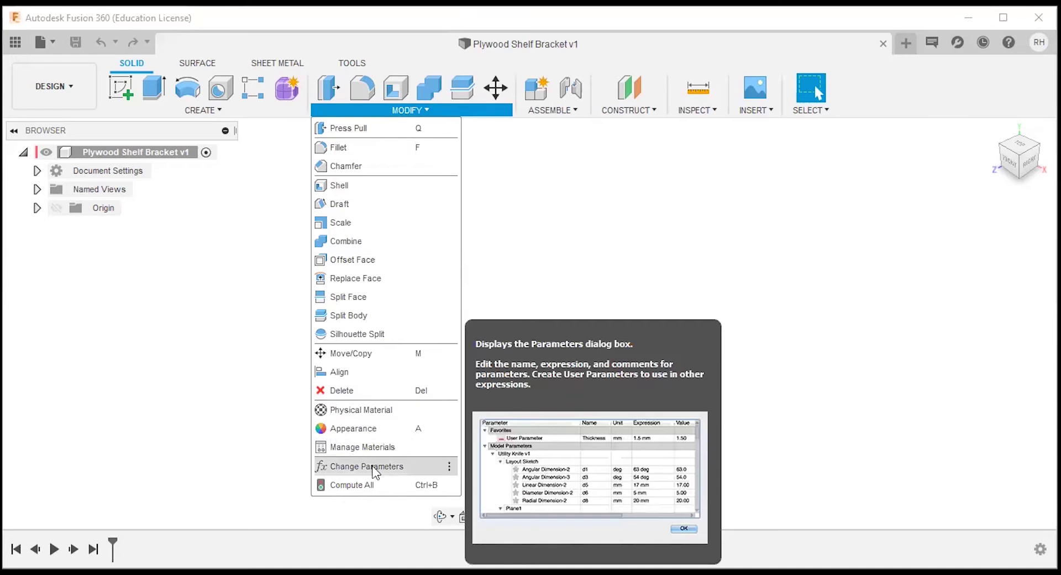
click(375, 472)
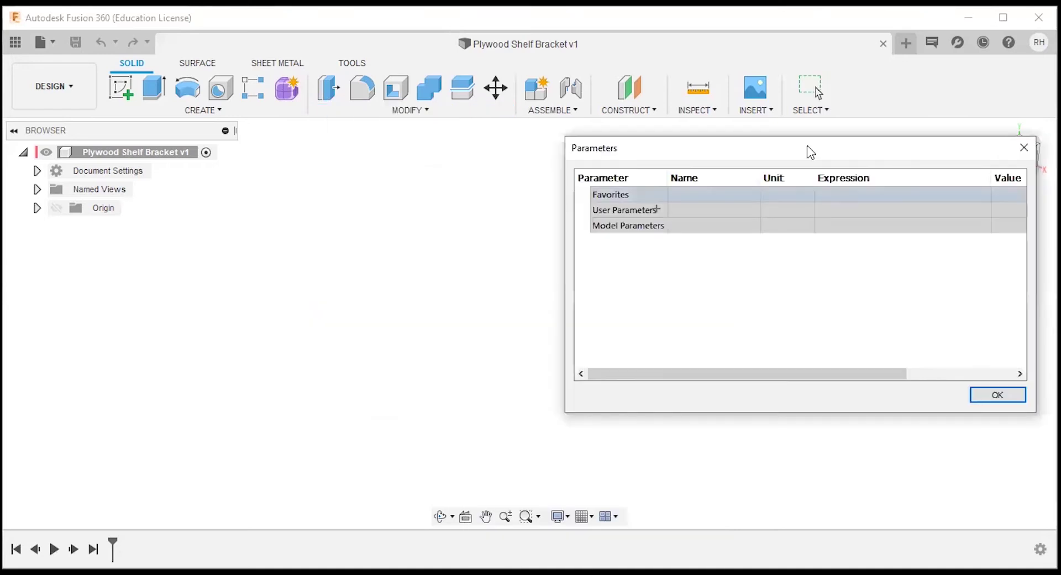
drag(800, 153, 582, 161)
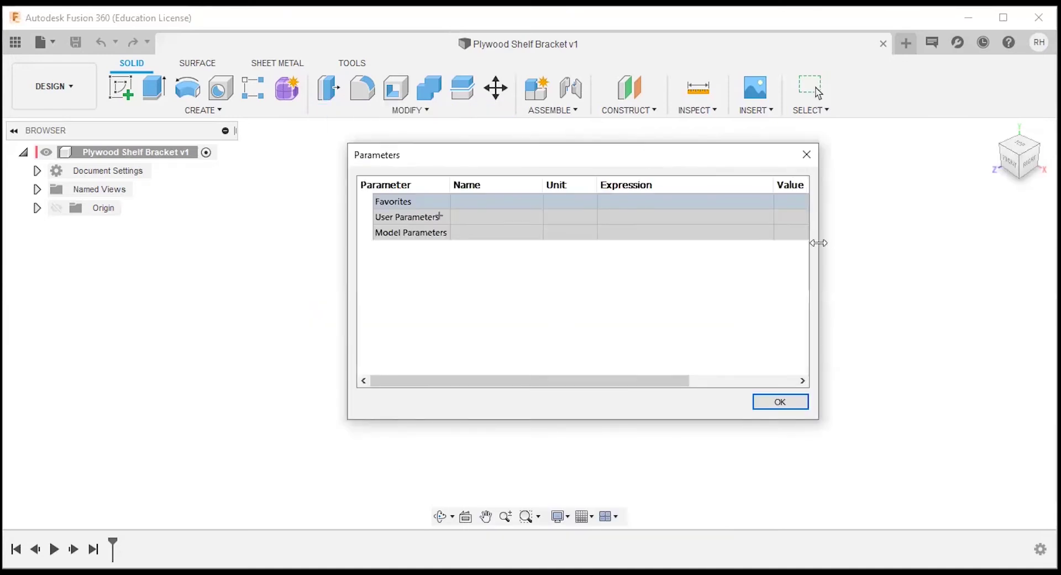
drag(819, 243, 965, 242)
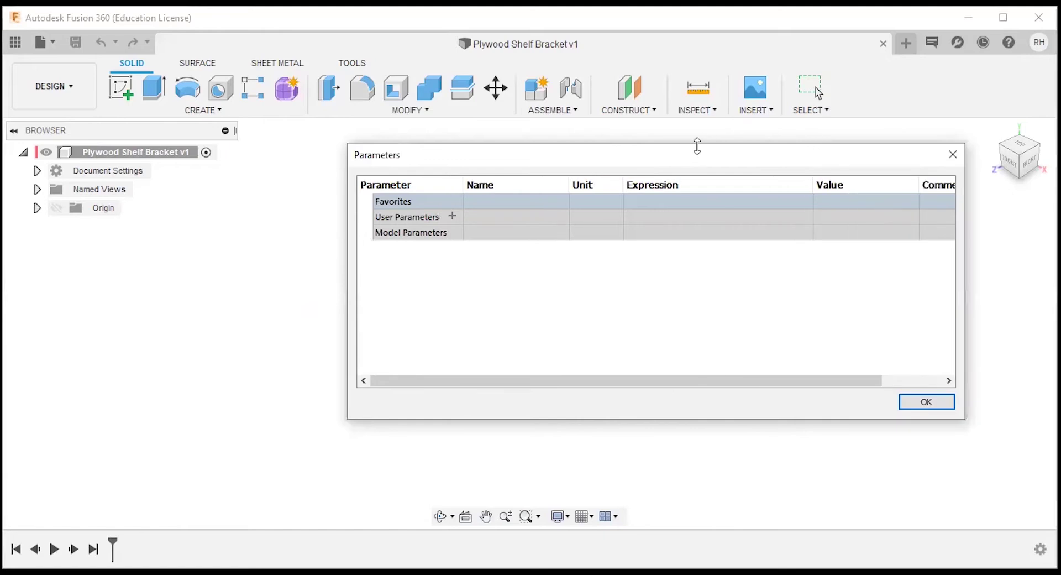
drag(697, 146, 697, 121)
drag(346, 275, 247, 274)
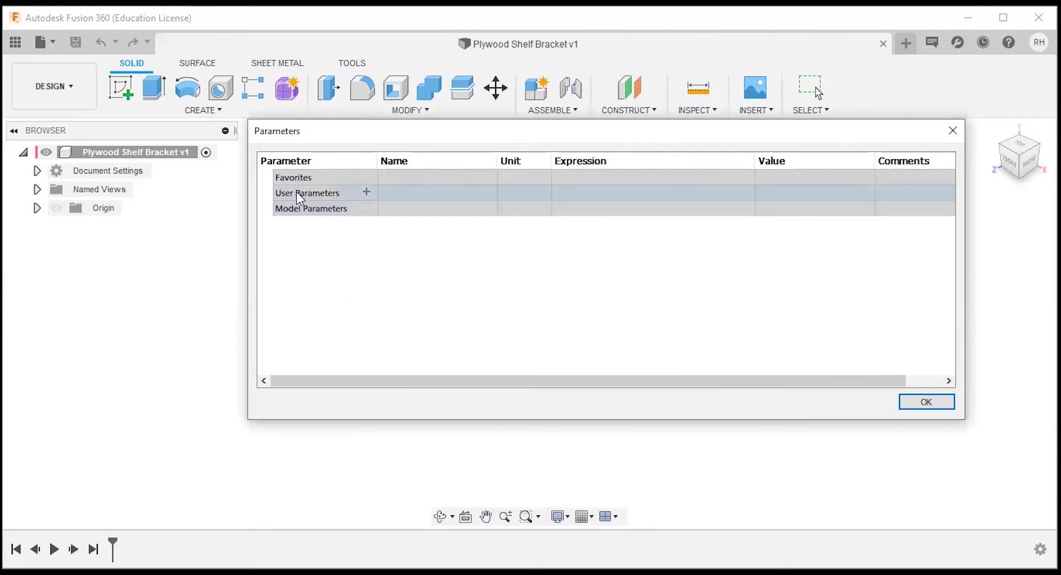
Add a user parameter named Angle with unit deg and expression 90
click(365, 192)
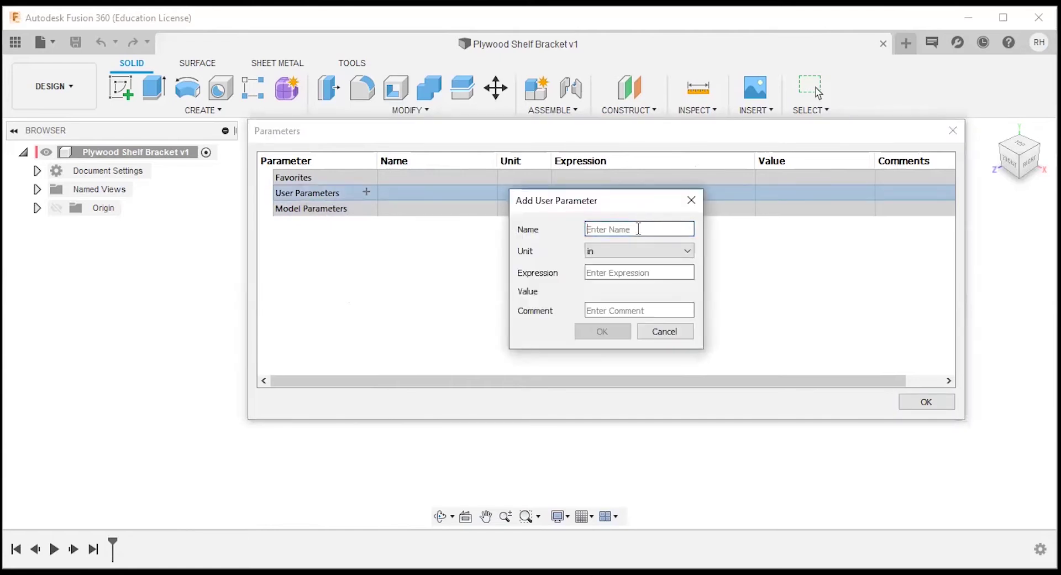
text(Angle)
click(663, 258)
drag(688, 279, 691, 304)
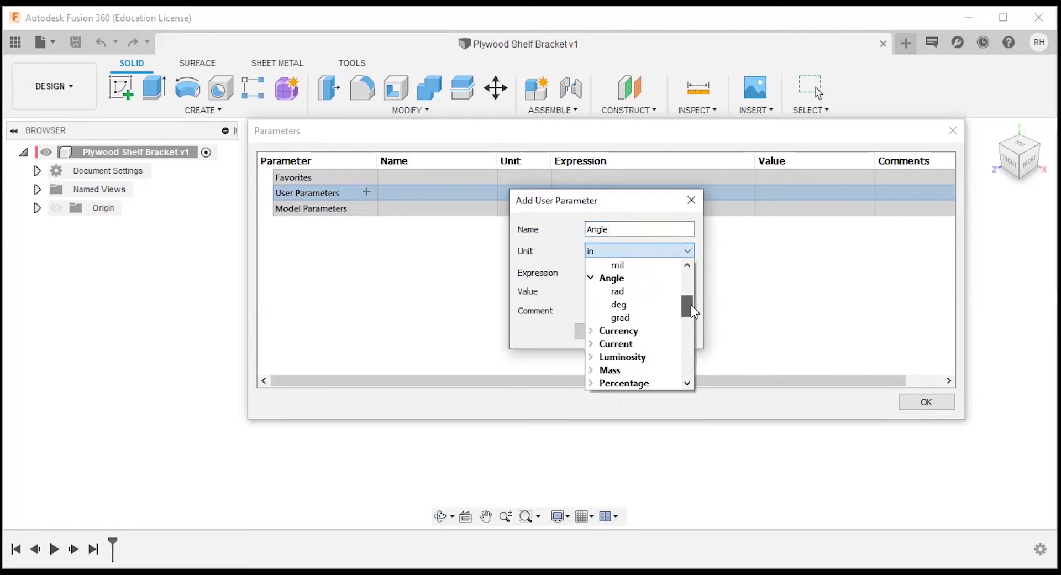
click(619, 305)
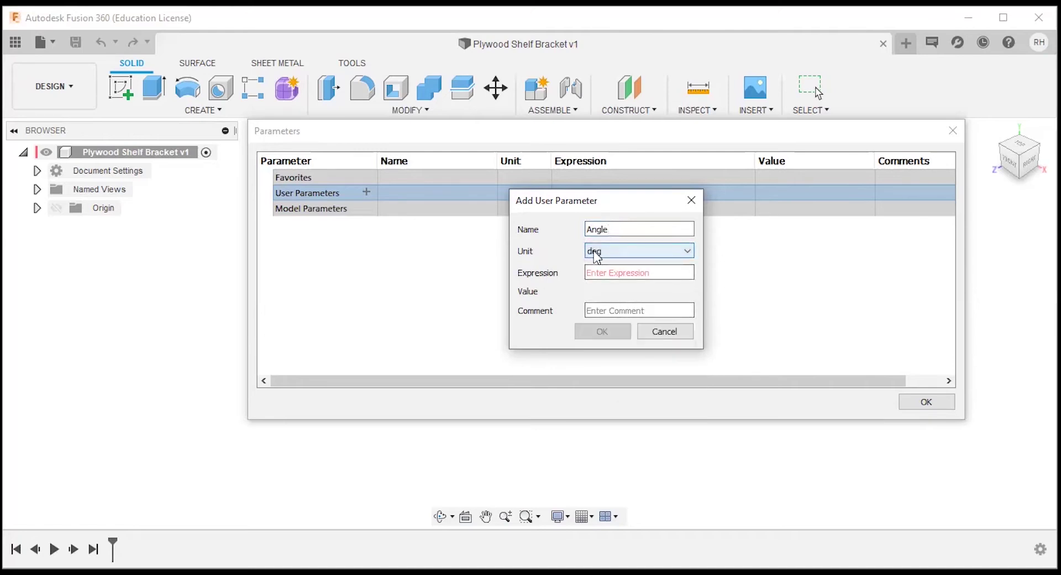
click(673, 274)
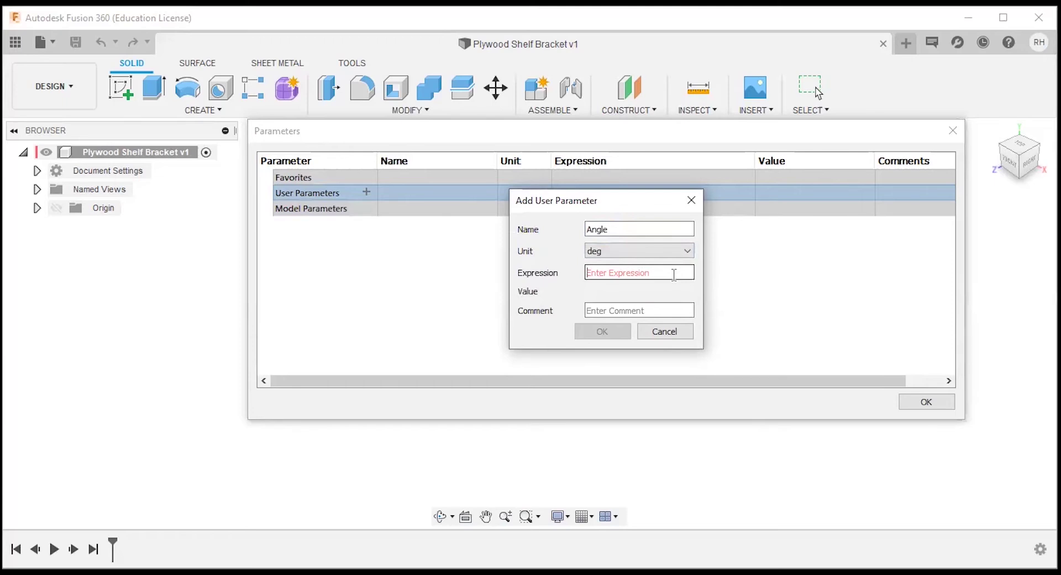
text(90)
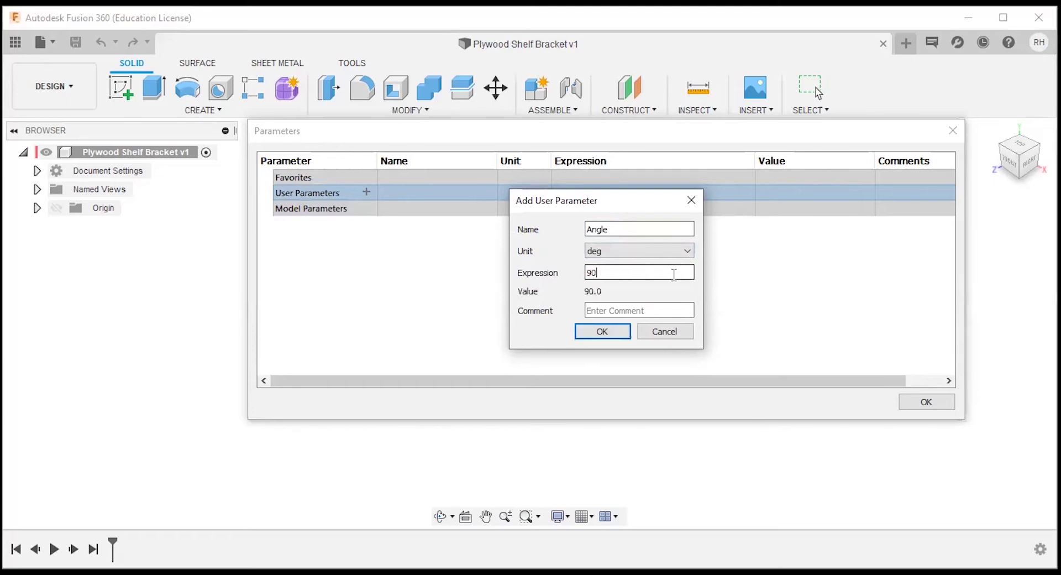
click(602, 329)
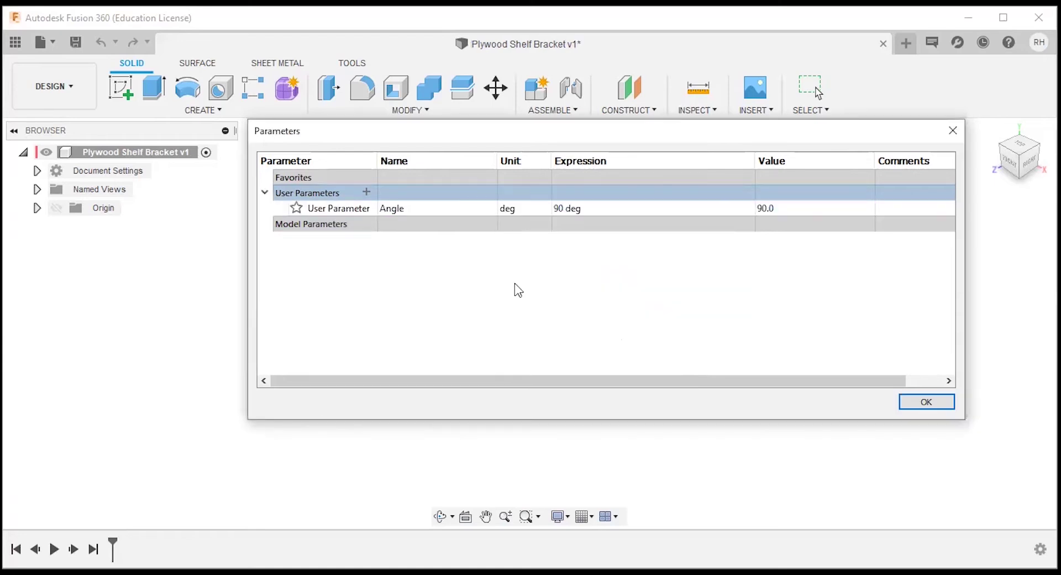
Add a user parameter named Thickness_shelf in inches with the expression .2
click(366, 192)
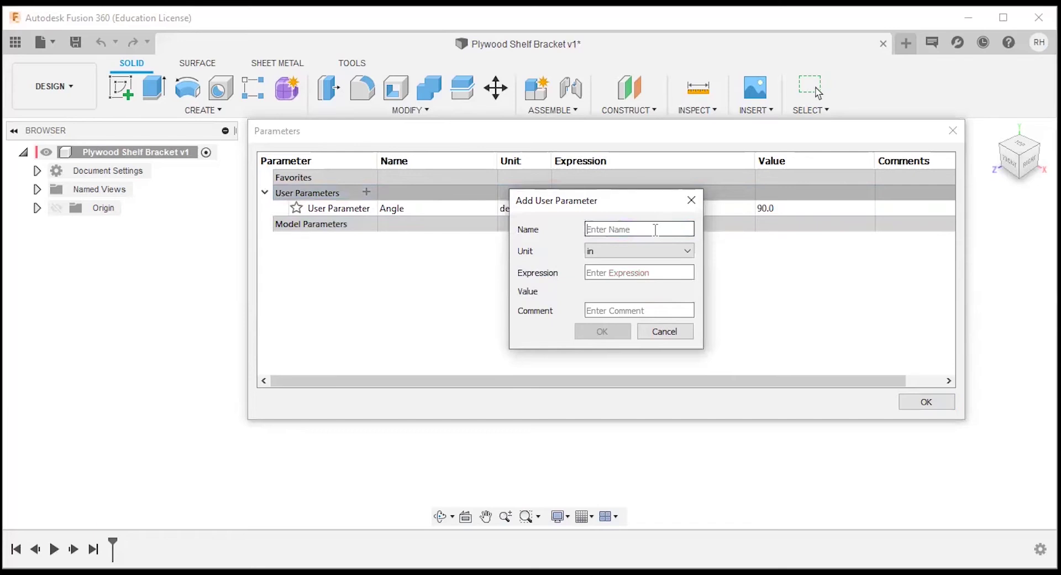
text(Thickness_shelf)
click(665, 273)
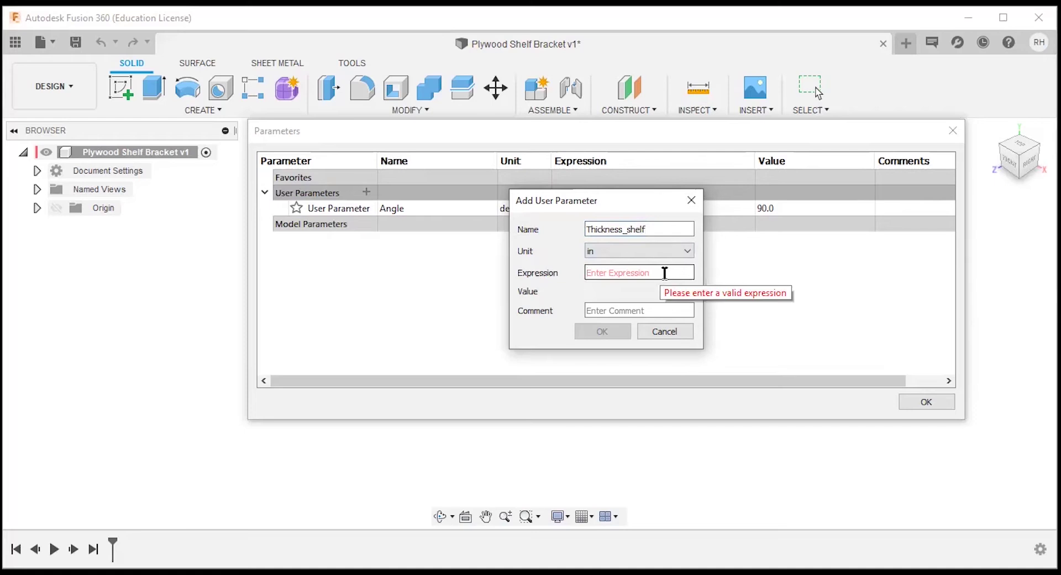
text(.2)
click(597, 335)
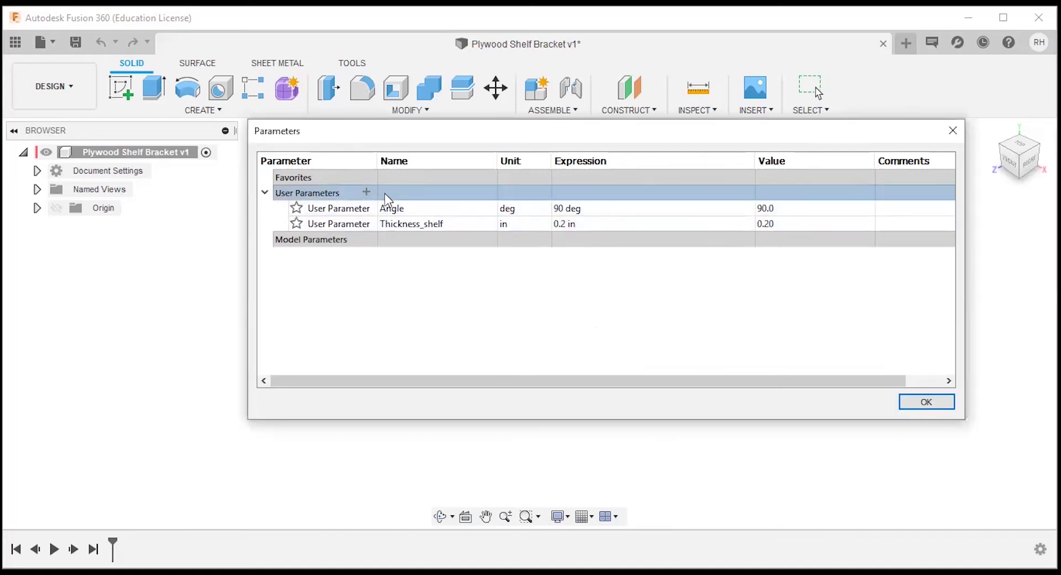
Add a user parameter Thickness_bracket in inches with the expression Thickness_shelf/4, and close the Parameters dialog
click(366, 191)
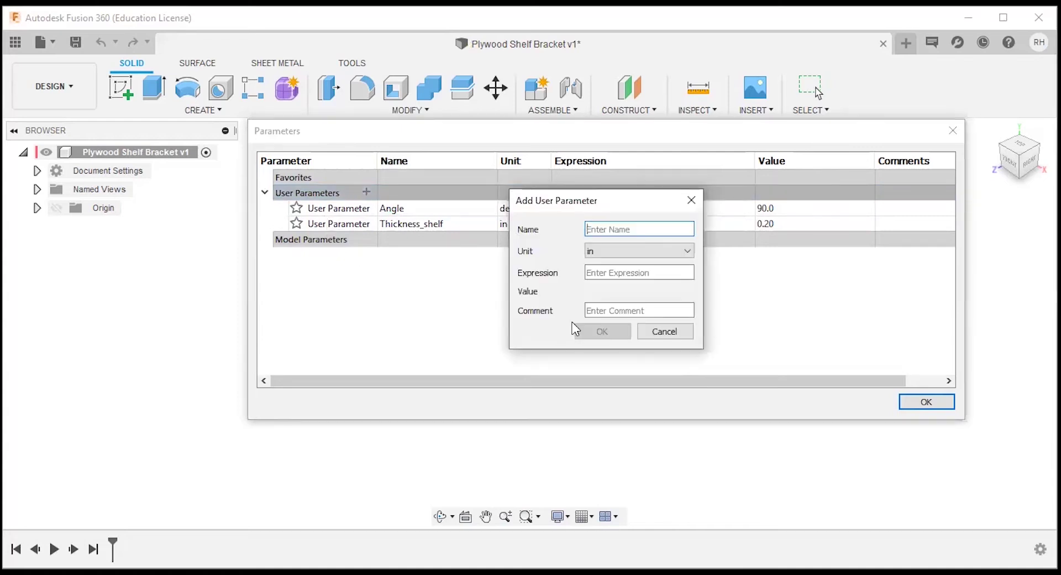
text(Thickness_bracket)
click(666, 272)
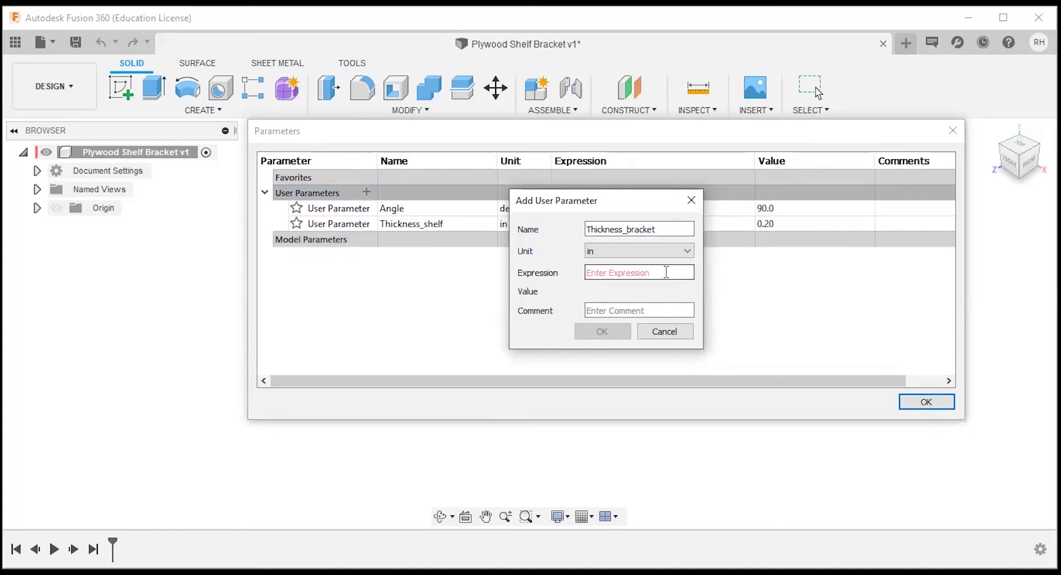
text(t)
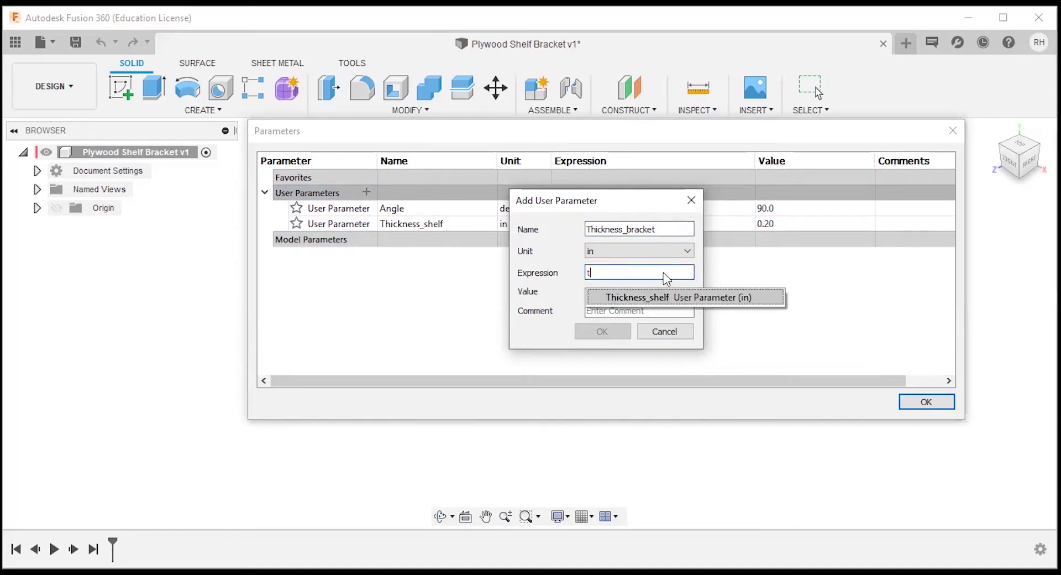
click(669, 300)
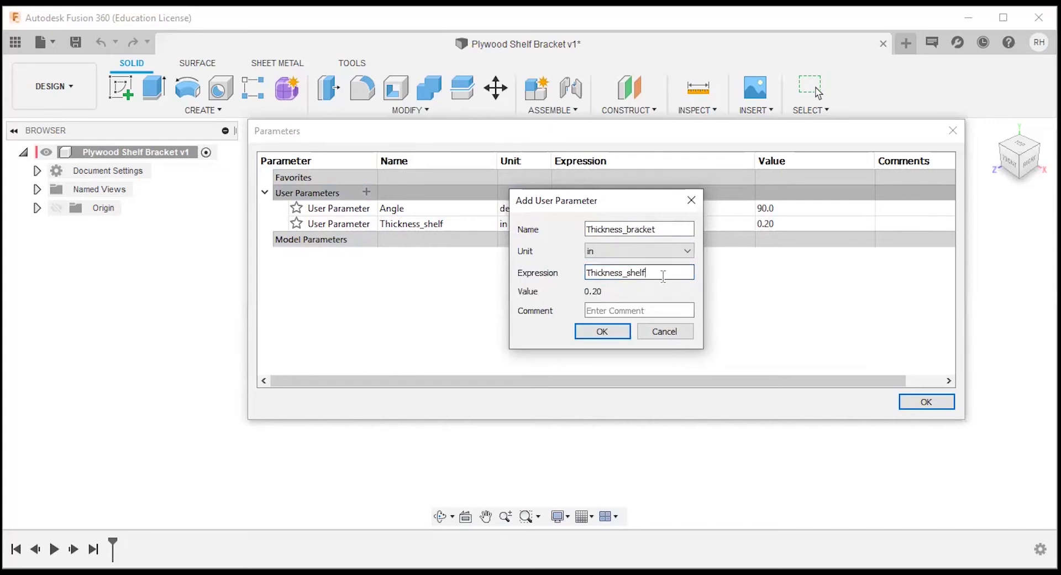
text(/4)
click(599, 333)
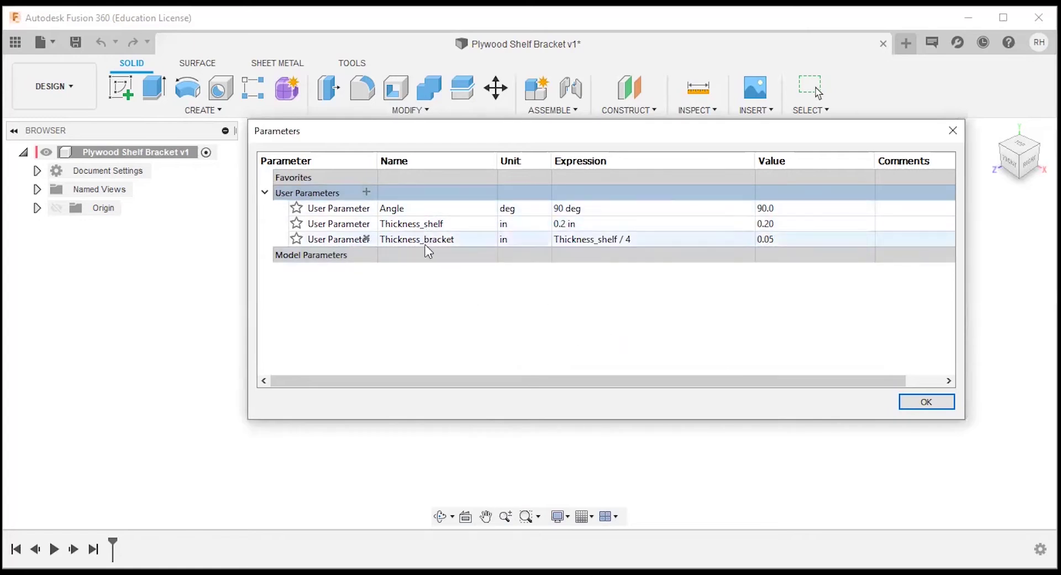
click(932, 403)
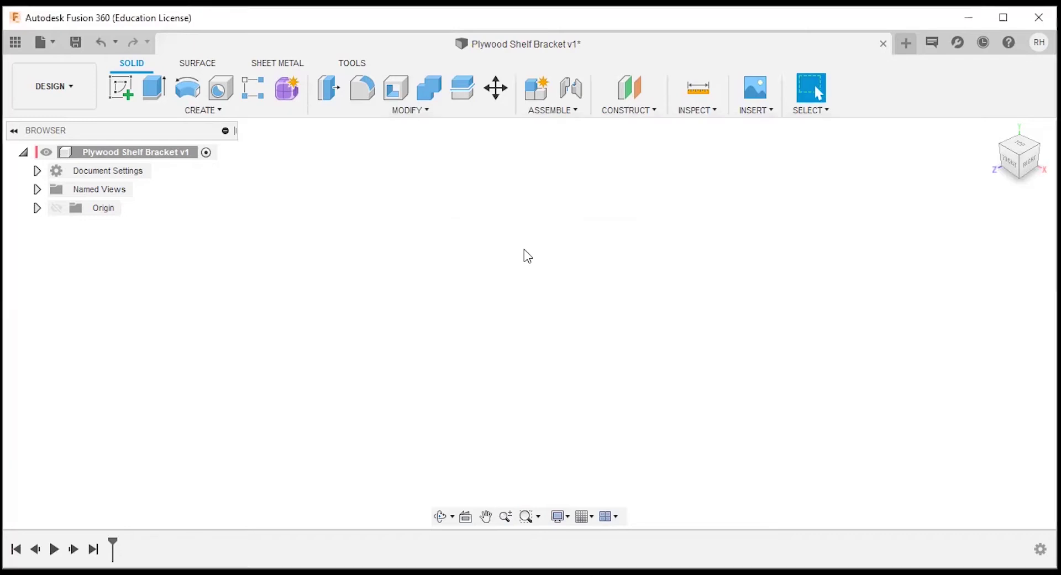
Start a sketch on the front plane and draw a horizontal center-to-center slot from the origin, about 4 in long and 0.8 in wide
click(126, 89)
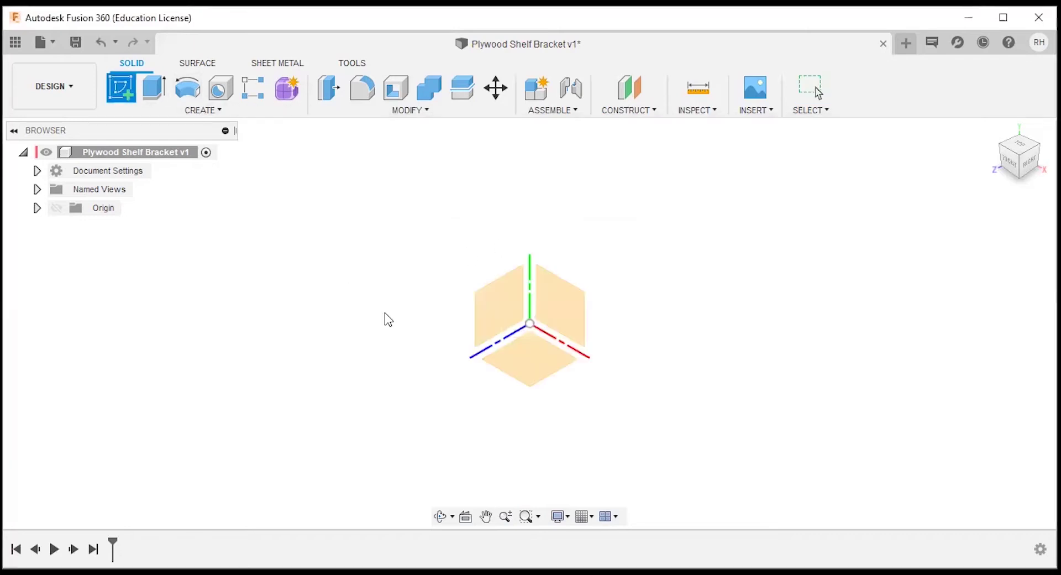
click(561, 309)
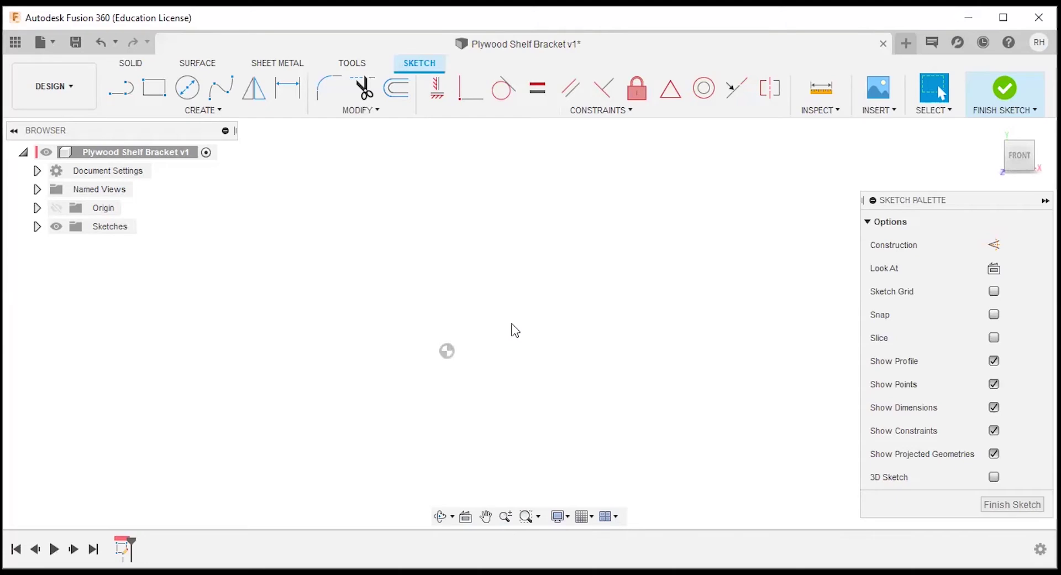
click(203, 112)
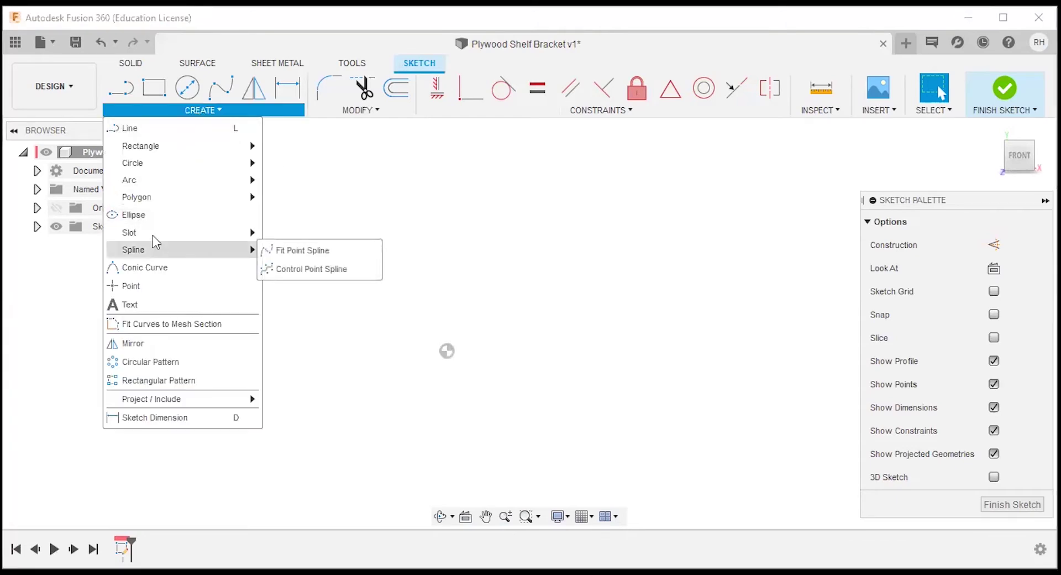
mouse_move(153, 233)
mouse_move(152, 255)
mouse_move(204, 232)
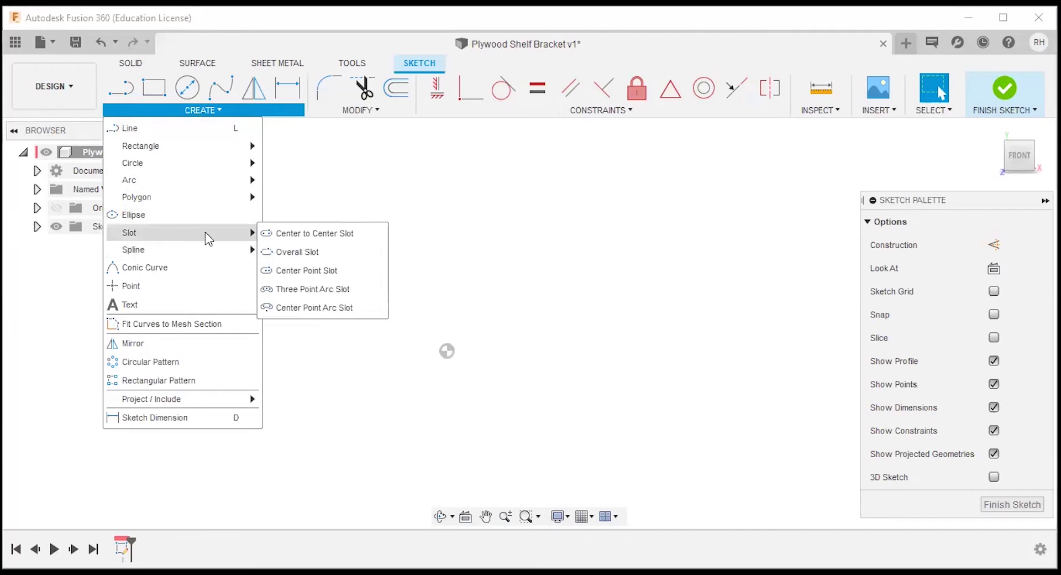
click(303, 236)
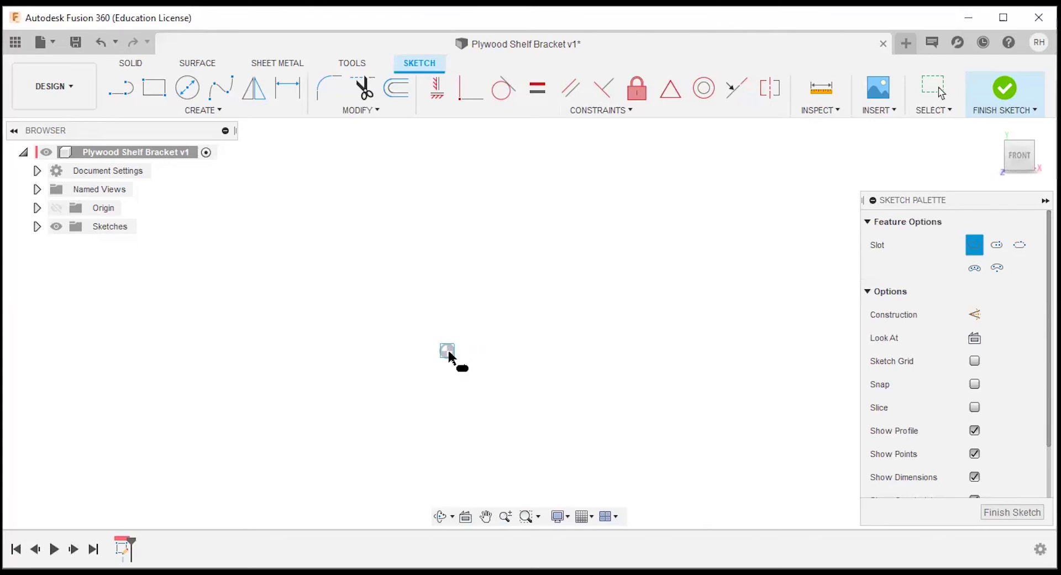
click(448, 352)
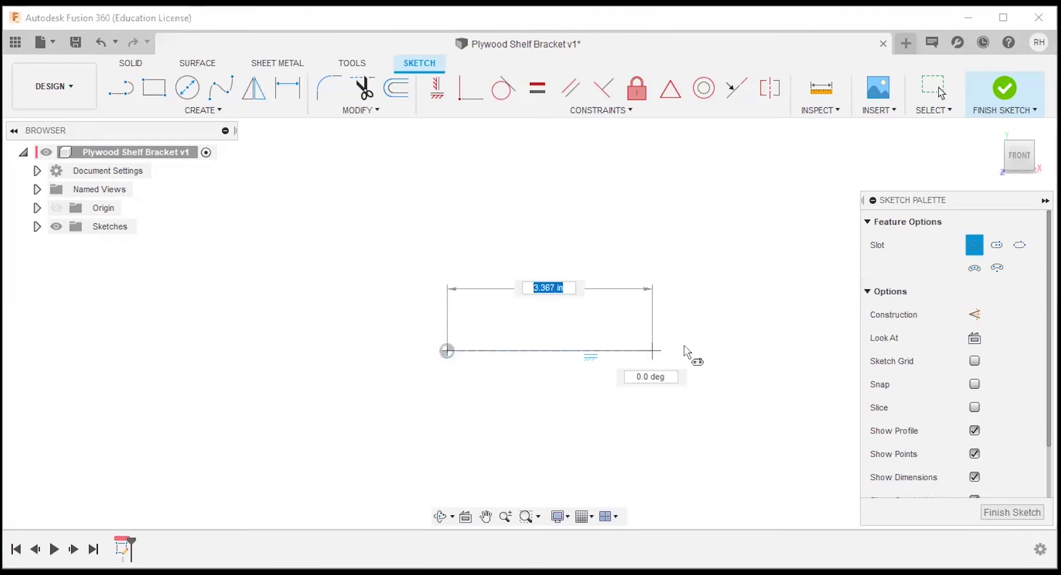
click(694, 350)
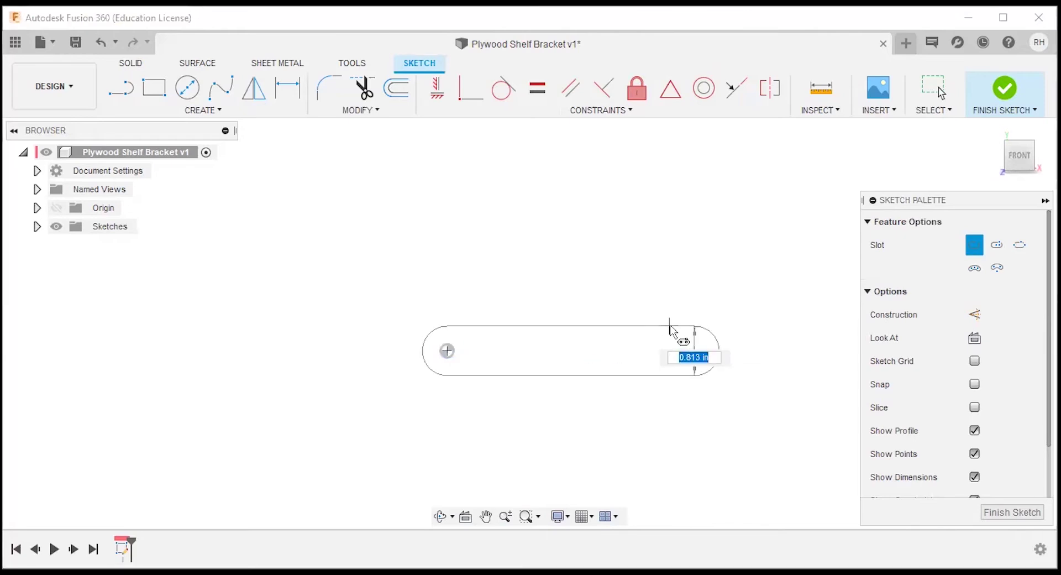
click(667, 327)
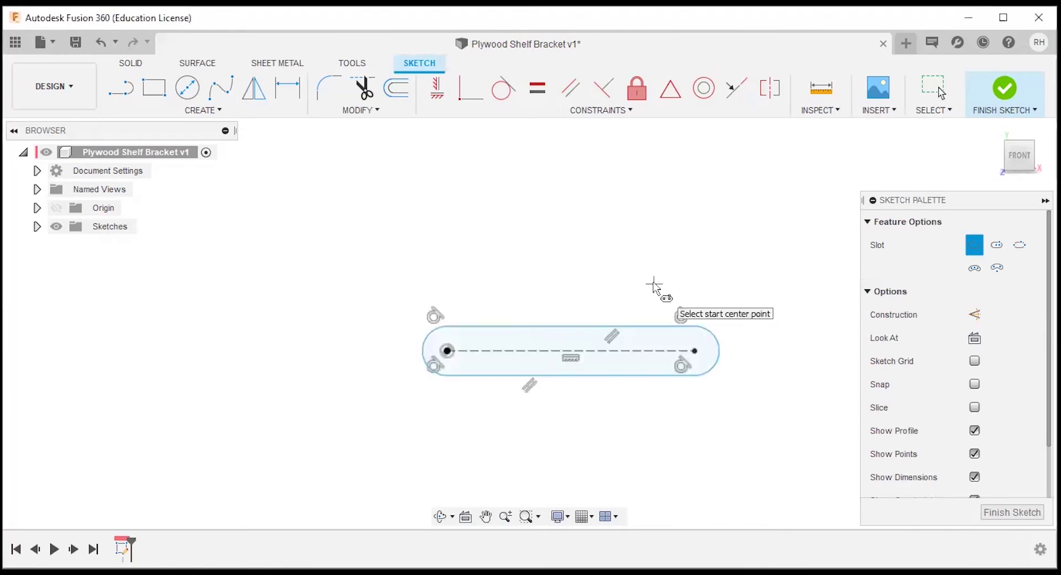
Draw two vertical center-to-center slots near the origin, about 2.4 in long above the horizontal slot and about 2.8 in long below it
click(473, 301)
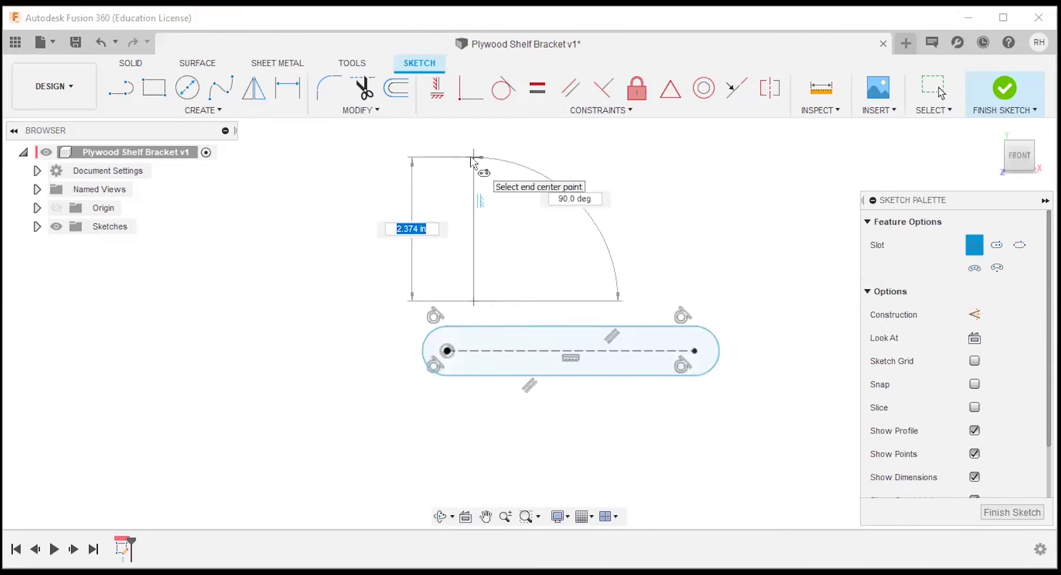
click(473, 159)
click(491, 232)
scroll(534, 204, down, 2)
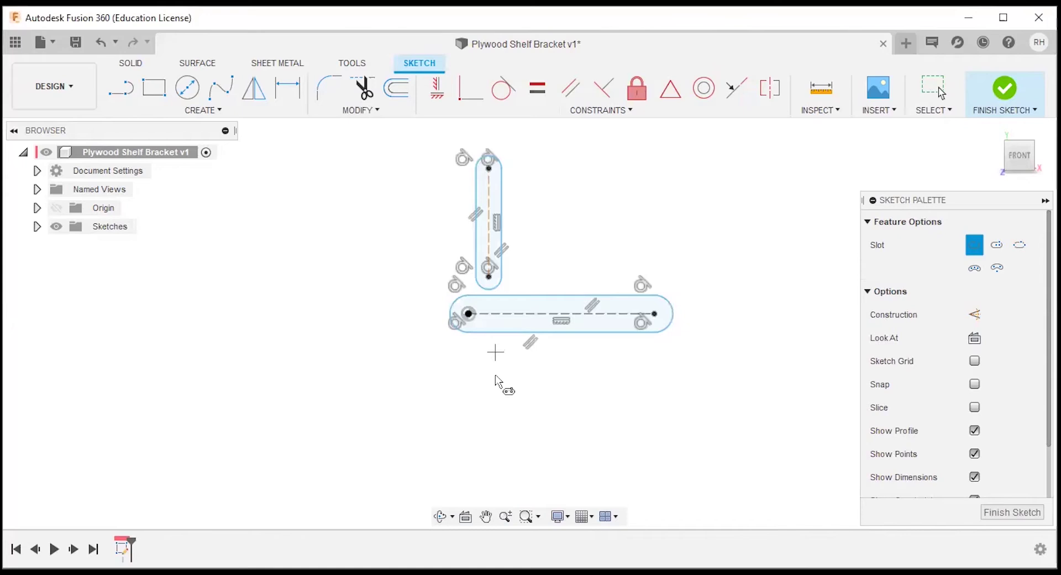
click(495, 351)
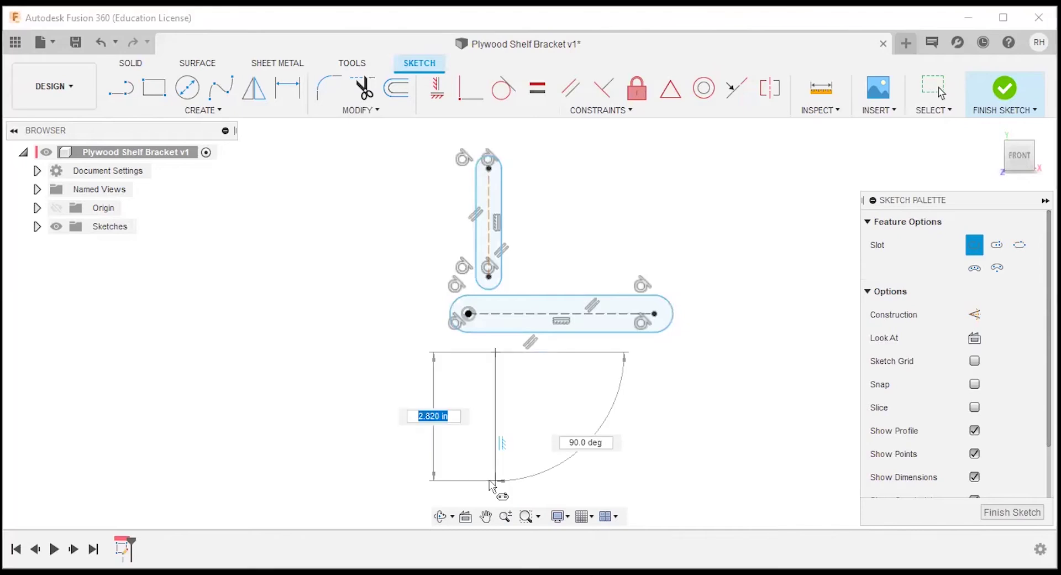
click(490, 482)
key(Escape)
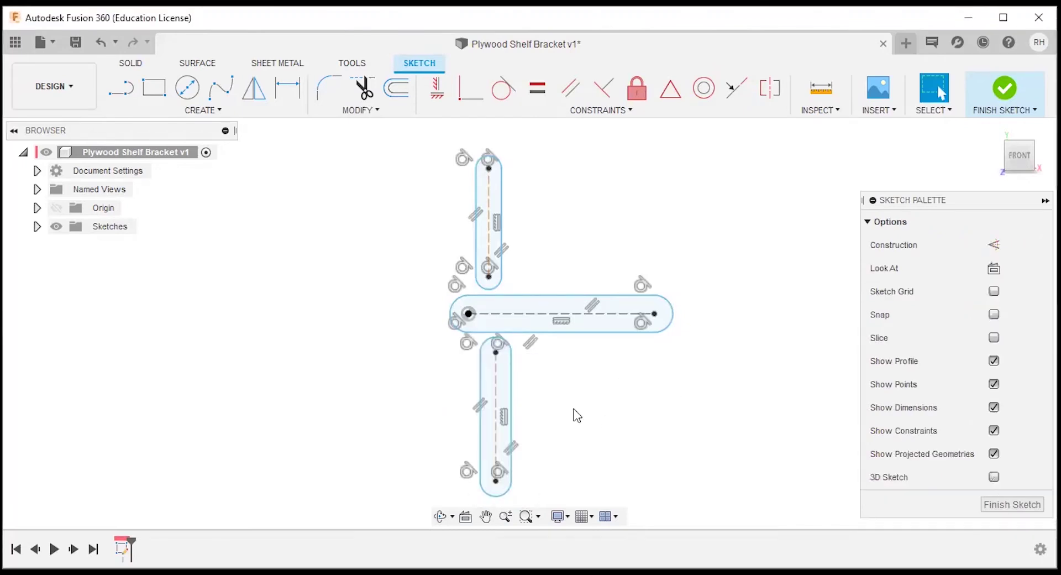
Apply an Equal constraint to the outer end arcs of all three slots
scroll(599, 424, down, 1)
scroll(573, 424, up, 2)
scroll(572, 423, down, 3)
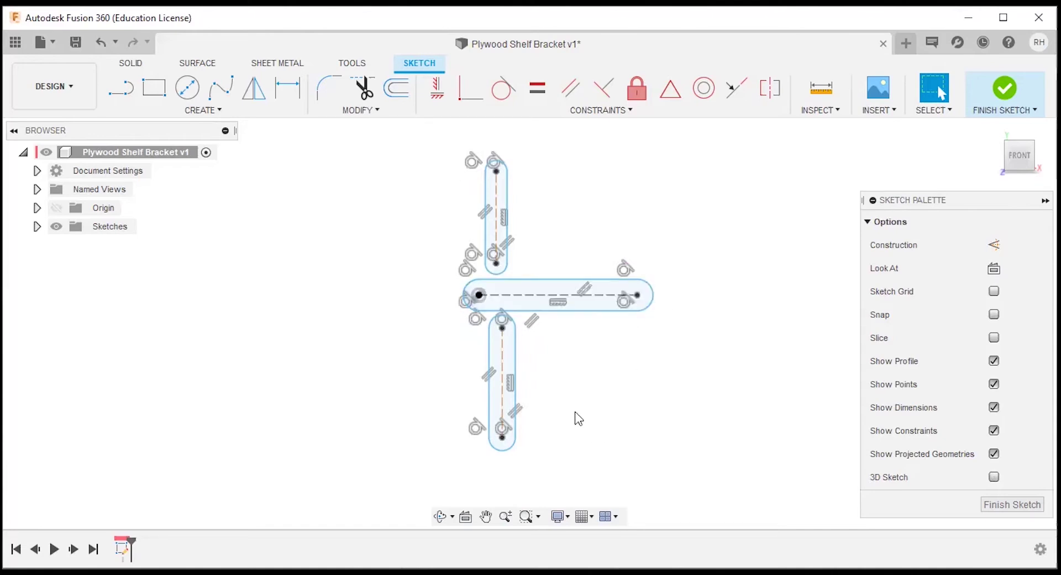
click(509, 450)
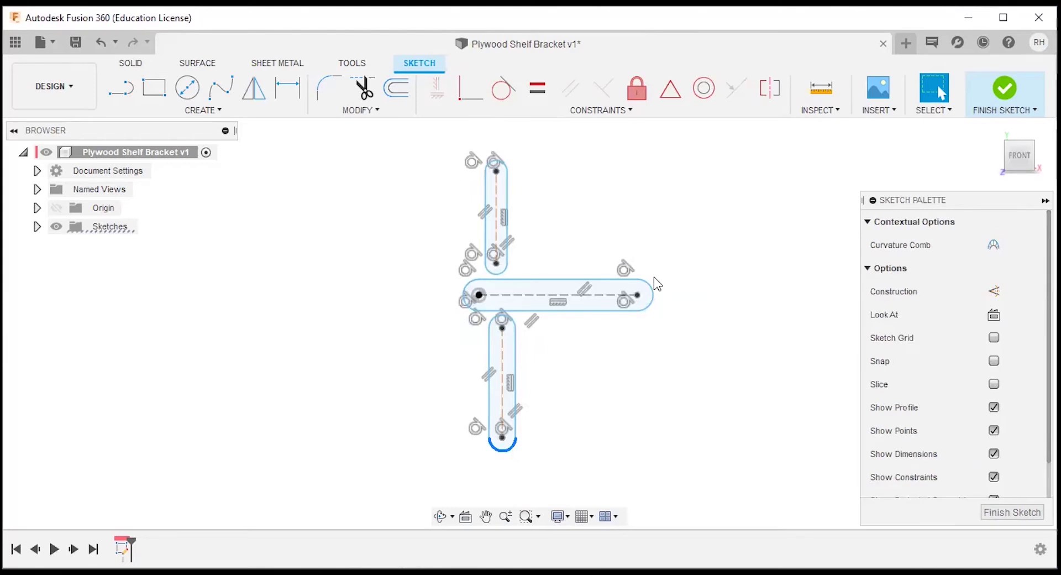
shift+click(652, 293)
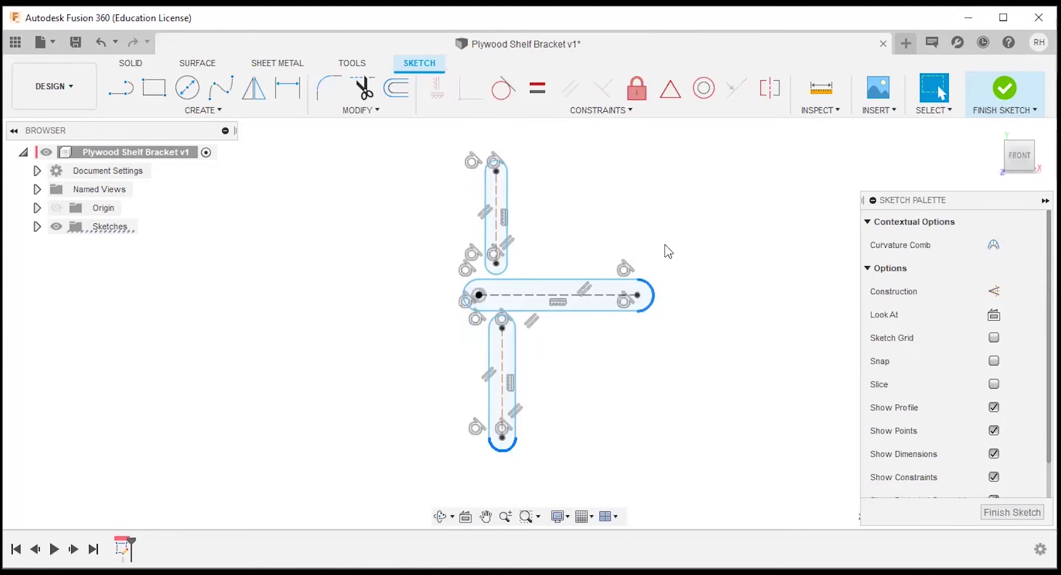
shift+click(509, 169)
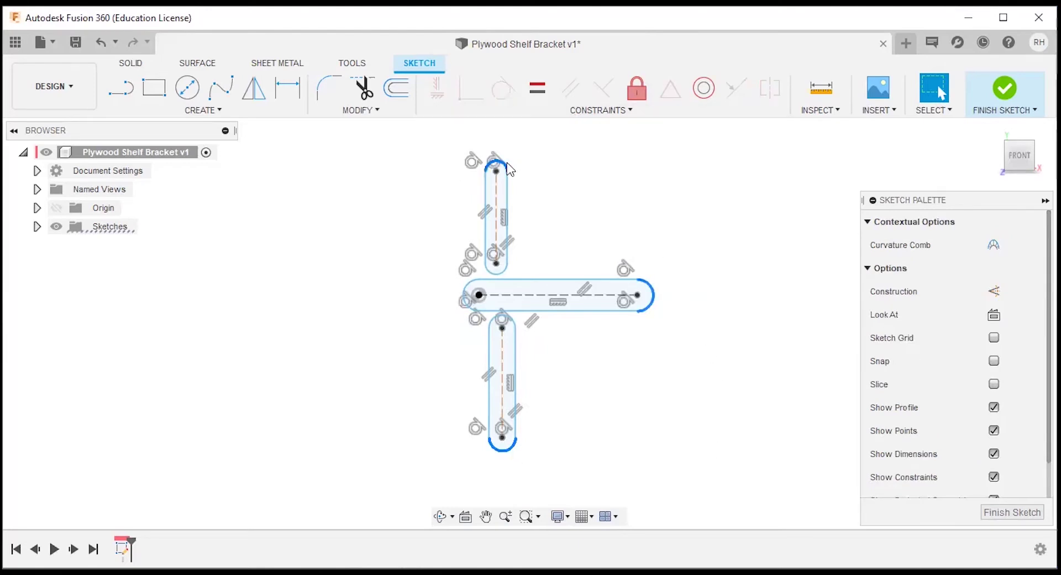
click(540, 90)
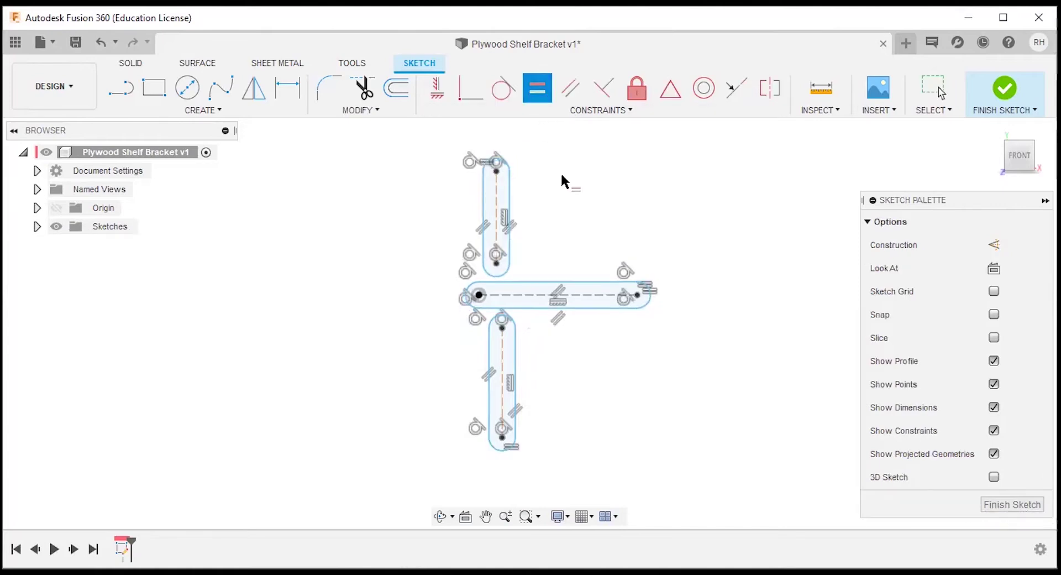
key(Escape)
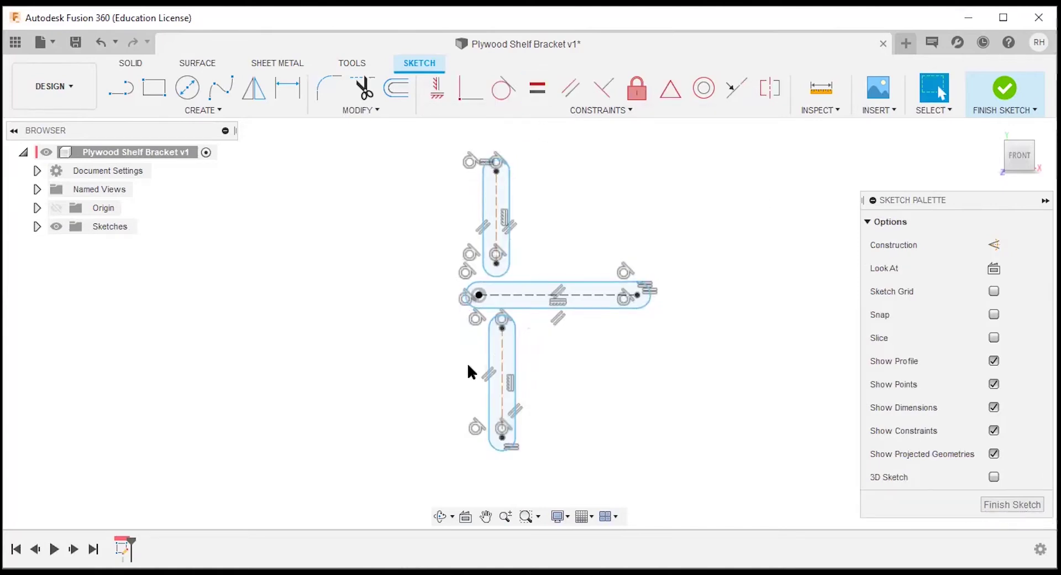
Apply an Equal constraint to the construction center lines of the three slots
click(504, 357)
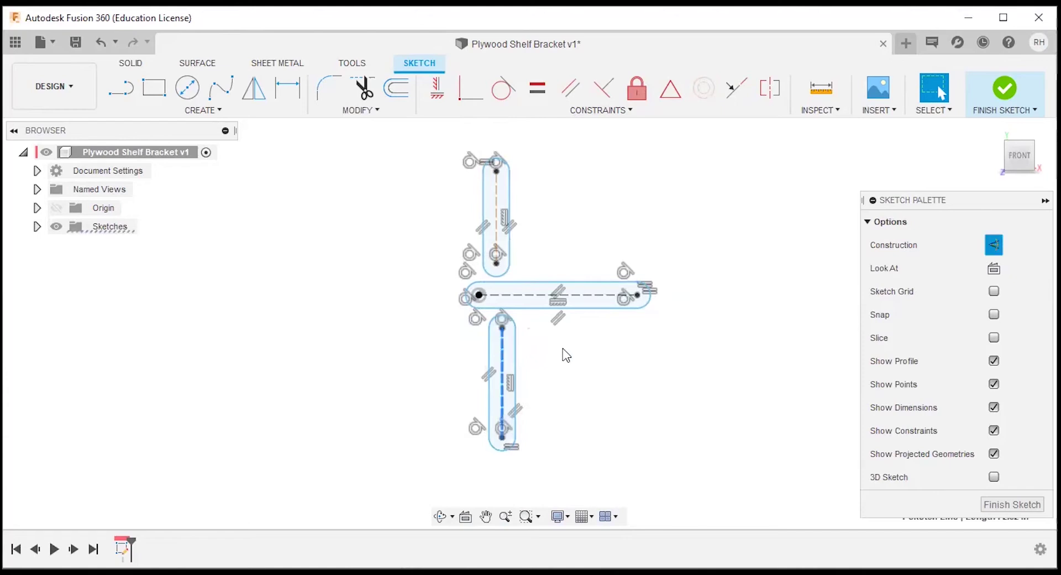
click(592, 295)
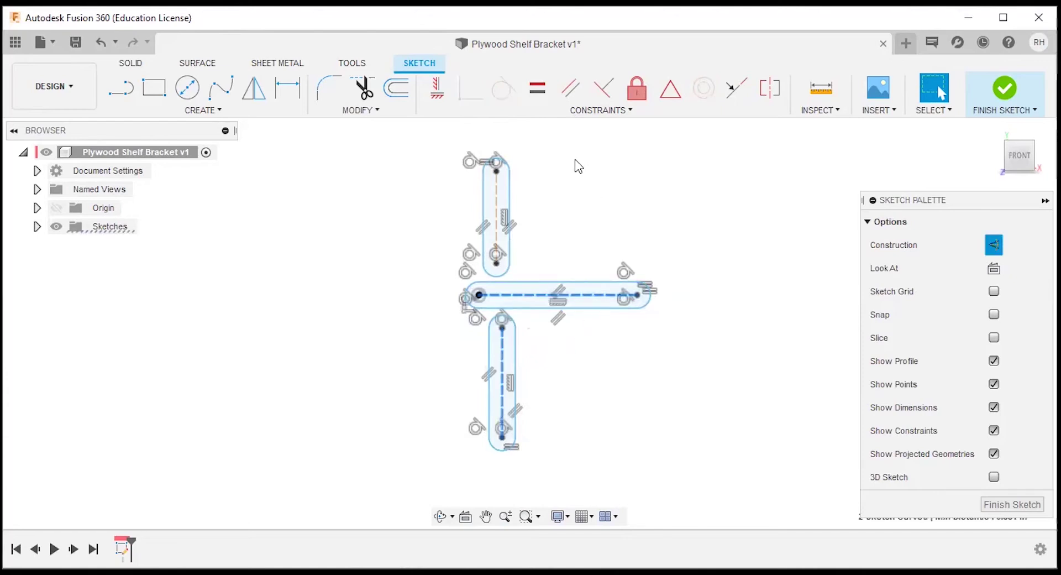
click(497, 201)
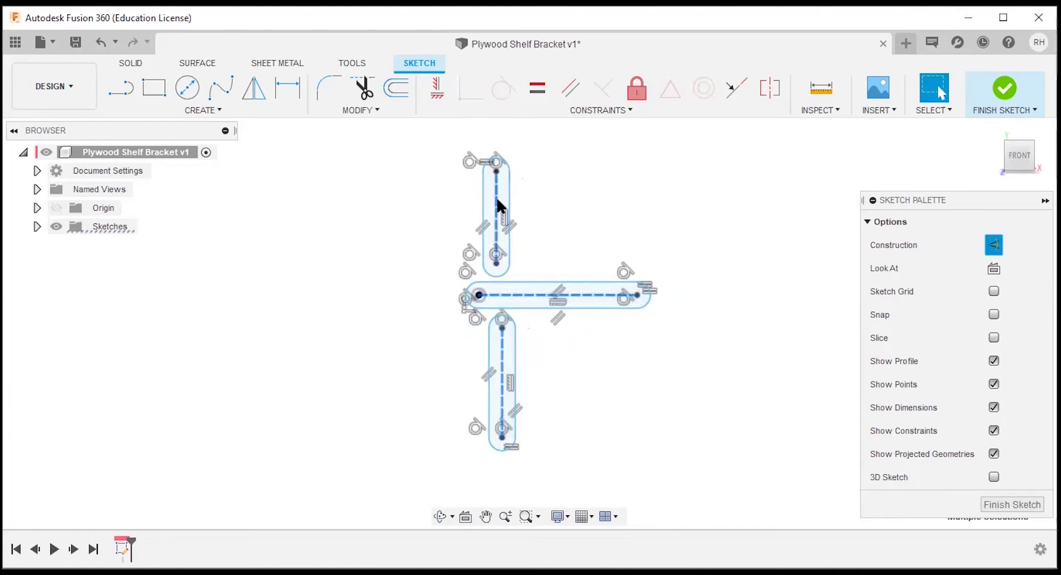
click(544, 88)
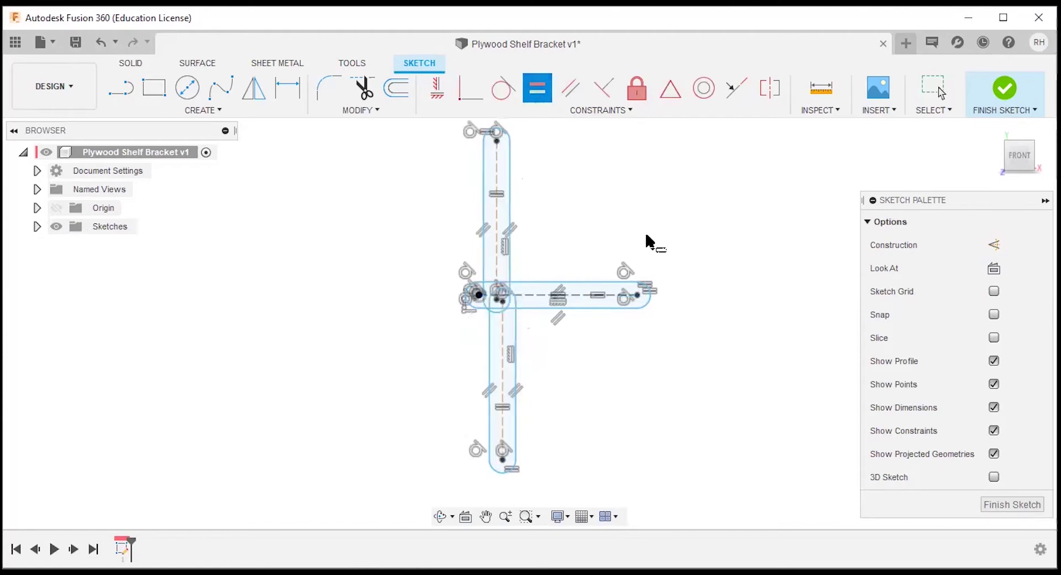
Move the two vertical slots away from the horizontal slot so that none of them overlap
drag(516, 336, 505, 373)
drag(509, 214, 505, 161)
click(569, 182)
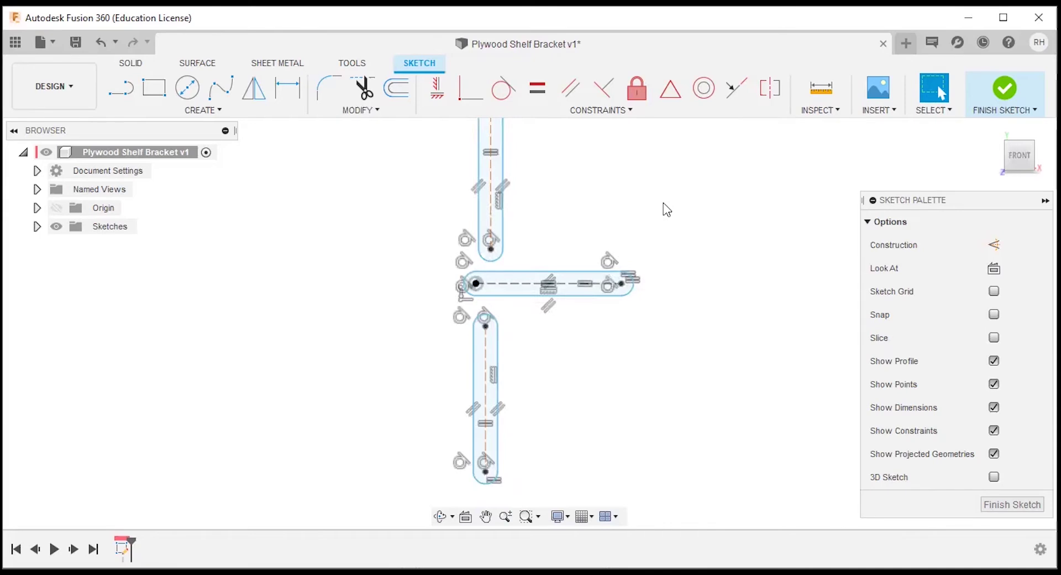
Dimension the end arc radius of the horizontal slot with the expression Thickness_shelf/2
key(d)
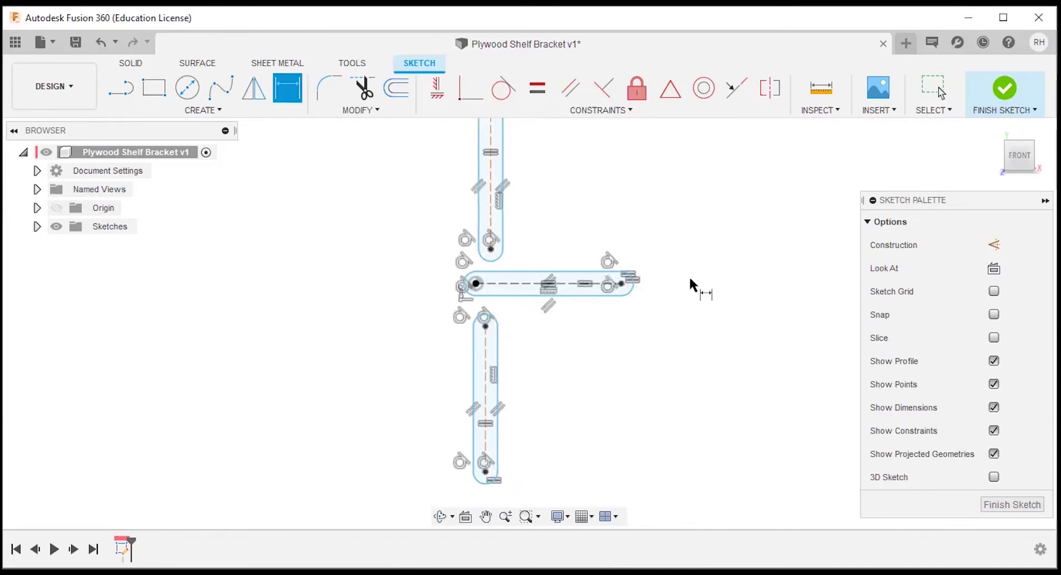
click(631, 297)
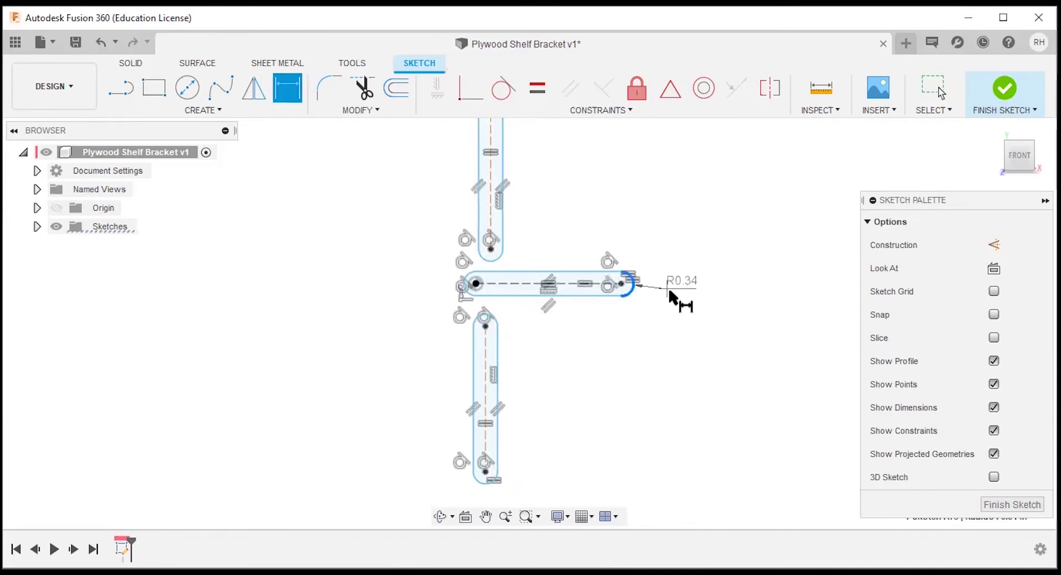
click(688, 313)
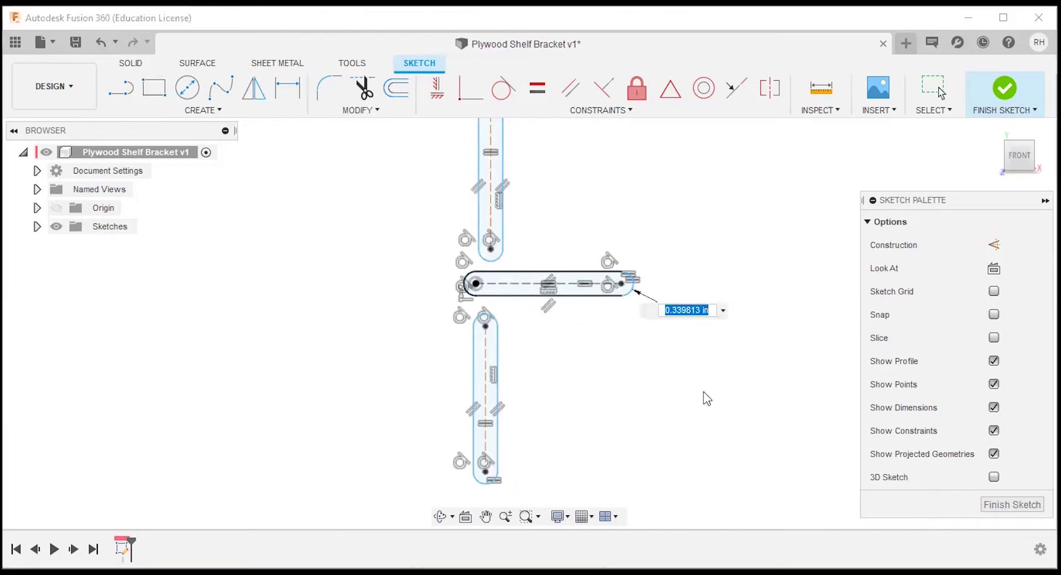
text(th)
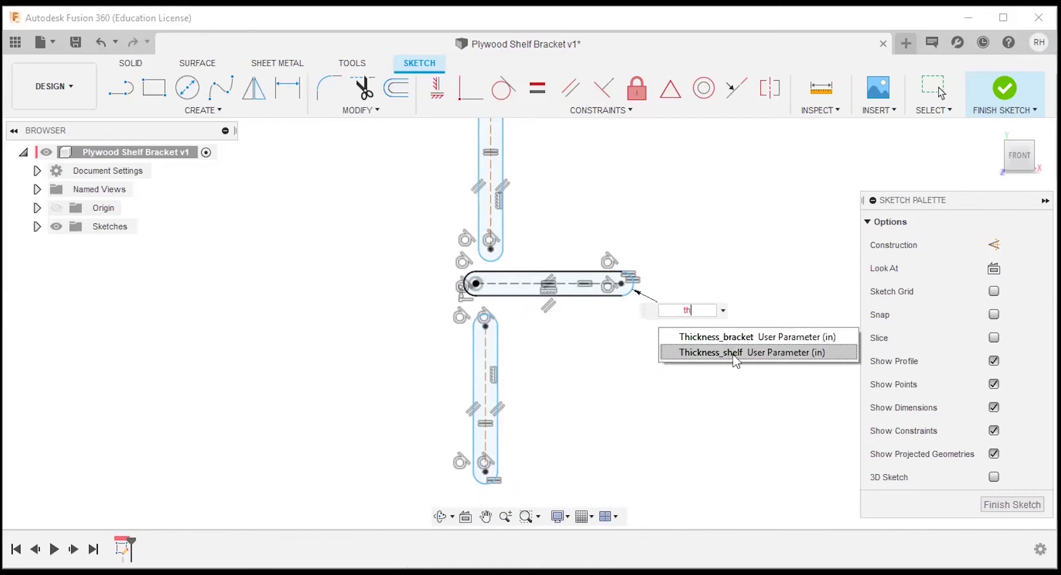
click(733, 353)
text(/)
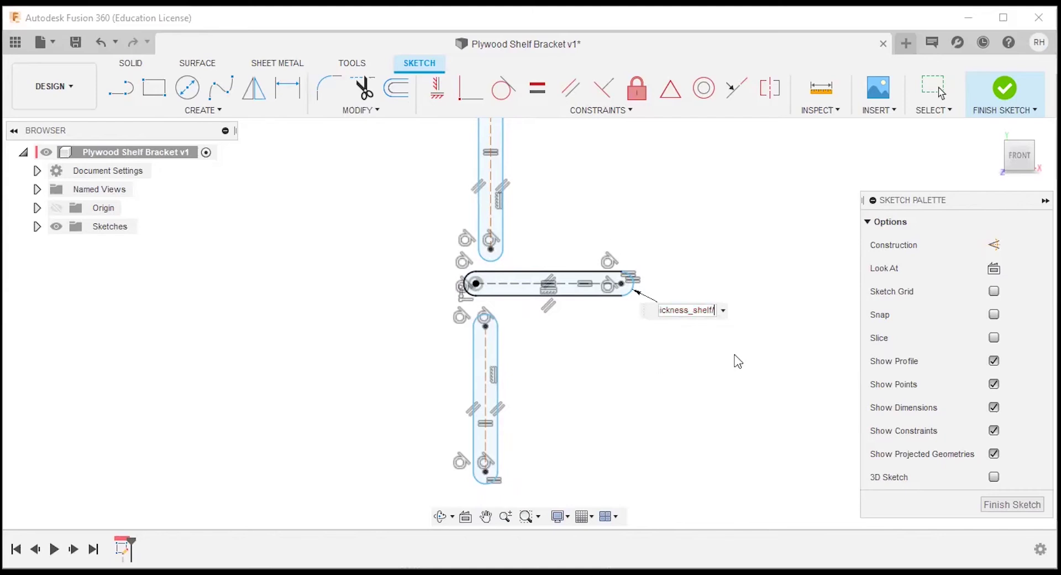
text(2)
key(Return)
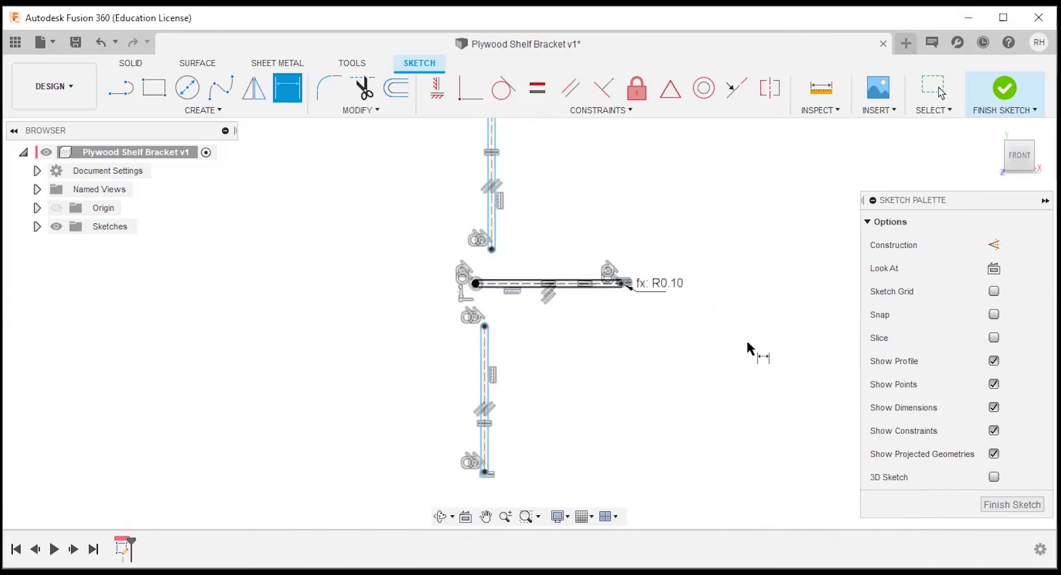
key(Escape)
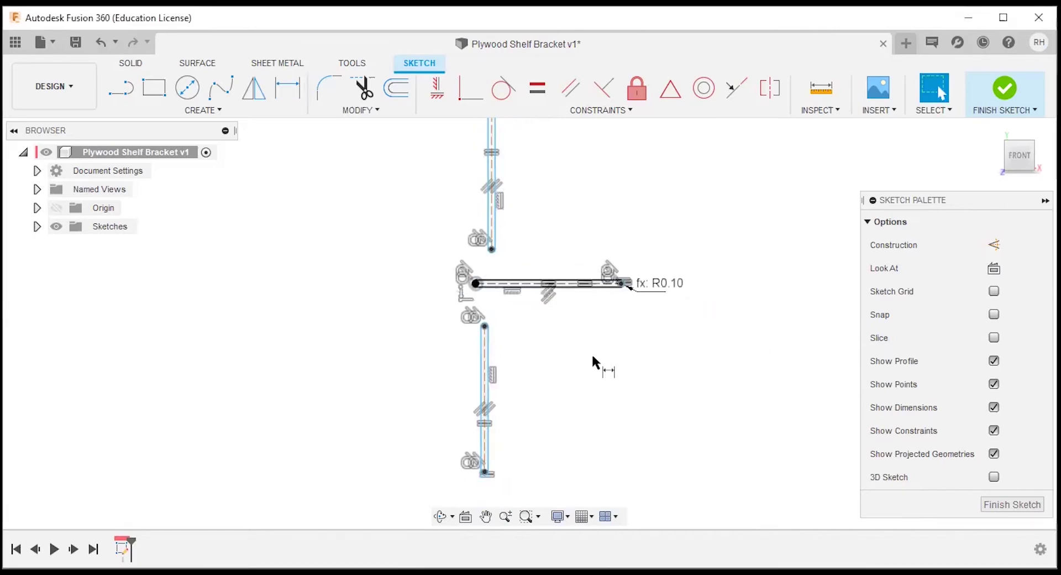
Dimension the center line of the lower vertical slot to 3 in
key(d)
scroll(482, 395, up, 1)
scroll(484, 389, up, 1)
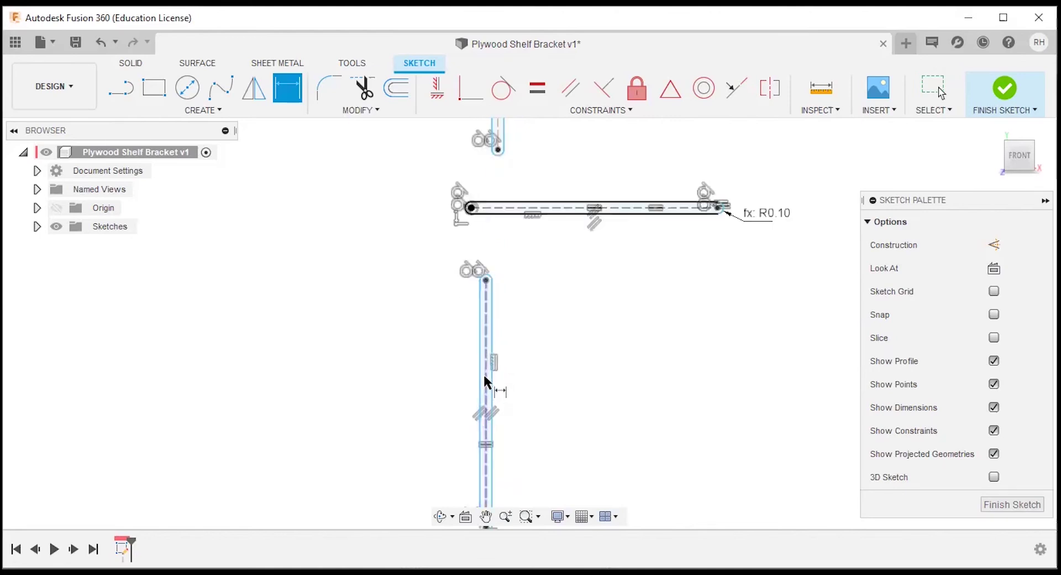
click(484, 374)
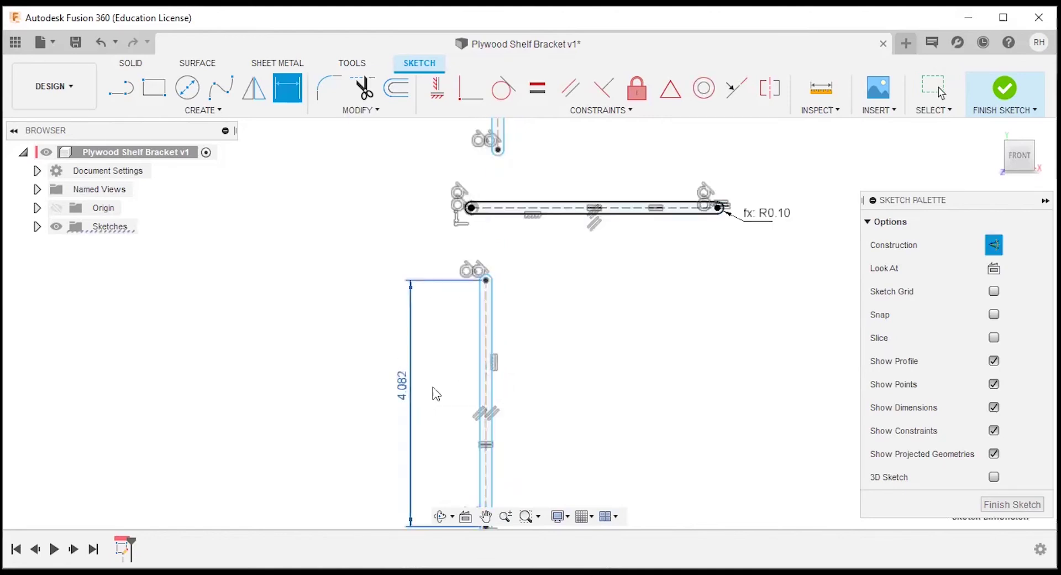
click(412, 390)
text(3)
key(Return)
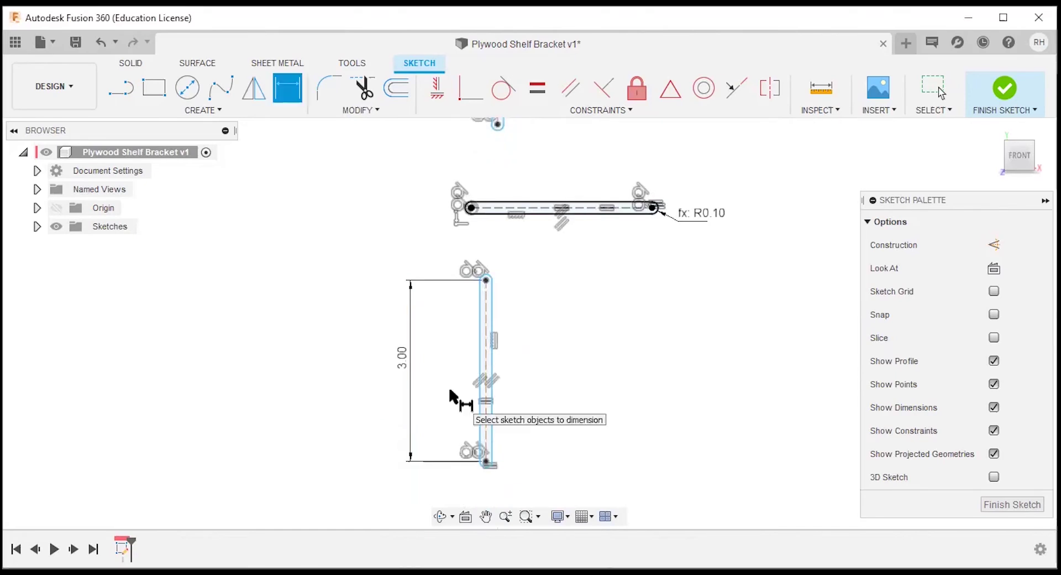
key(Escape)
scroll(566, 370, down, 2)
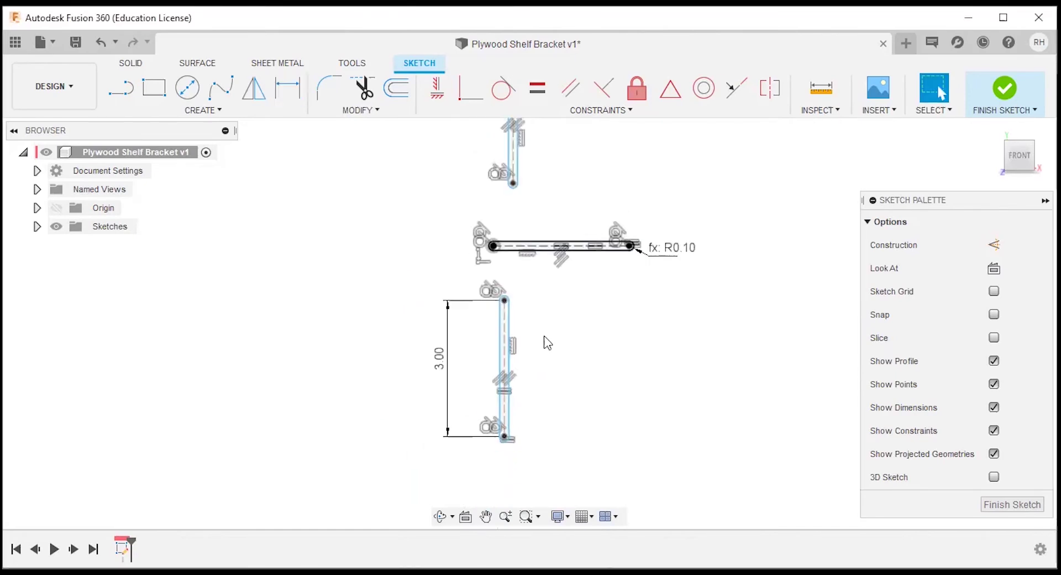
scroll(555, 171, up, 2)
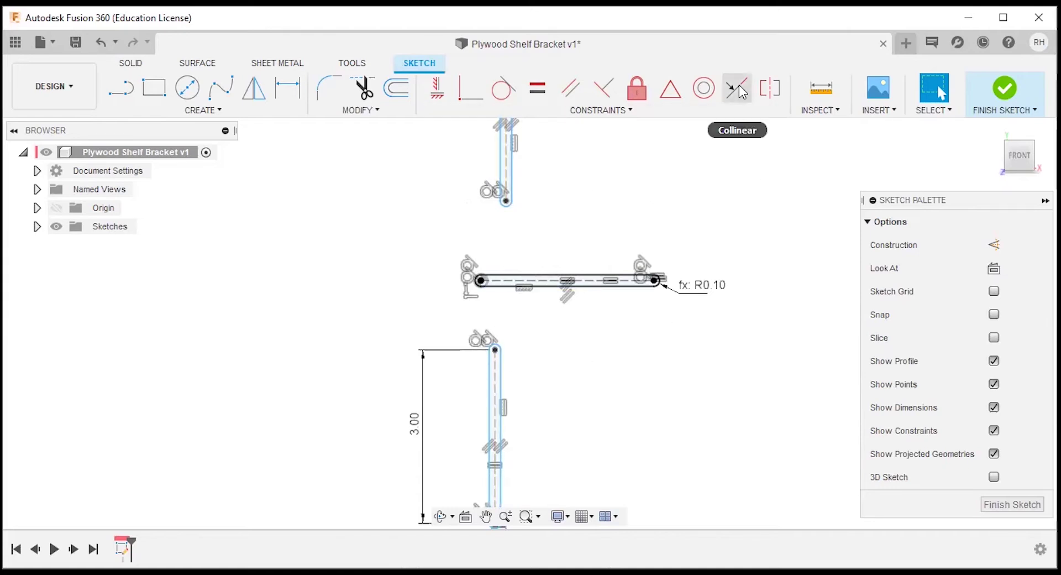
Make the center lines of the two vertical slots collinear and move the upper slot closer to the horizontal slot
click(729, 102)
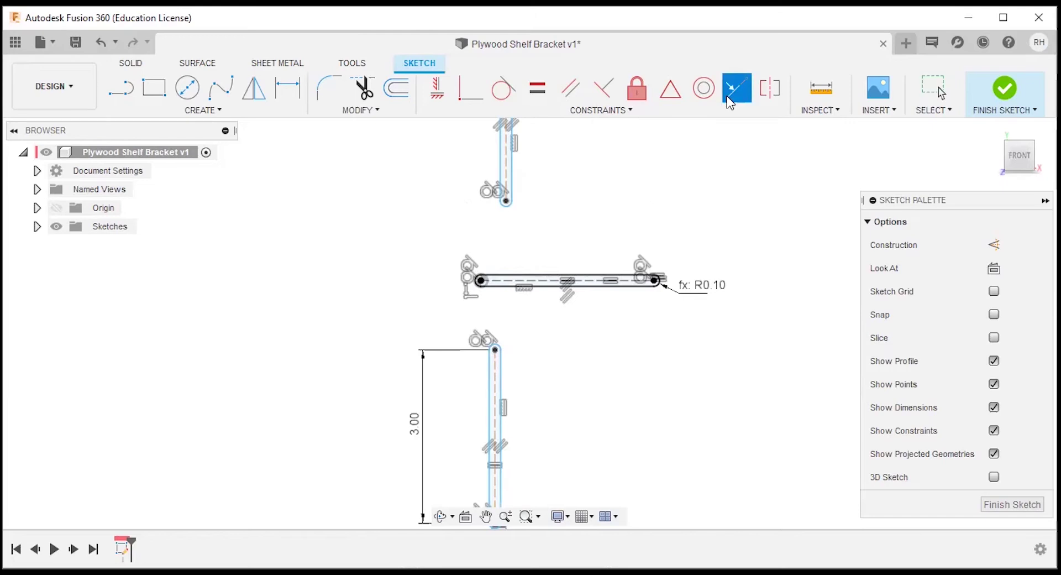
click(505, 165)
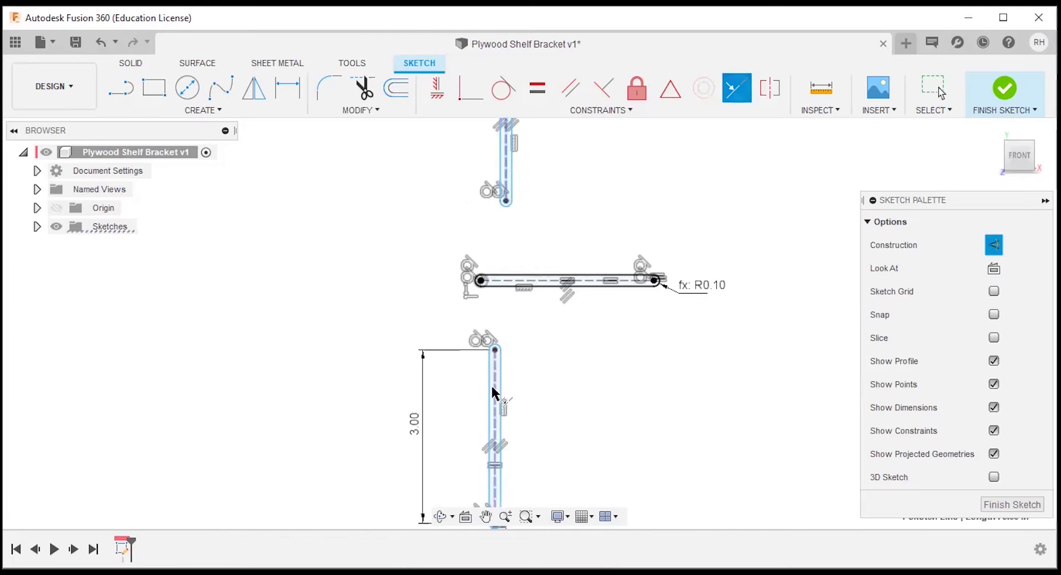
click(492, 385)
key(Escape)
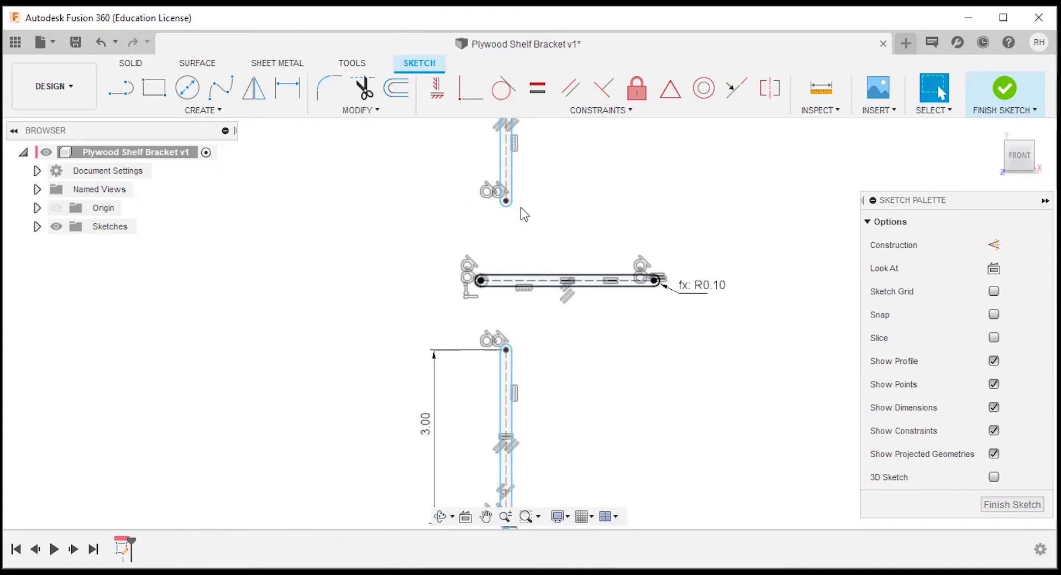
drag(514, 179, 515, 212)
click(595, 222)
Draw circles centered on the facing ends of the vertical slots and the horizontal slot's left end, the upper one about 0.86 in in diameter
scroll(526, 254, up, 2)
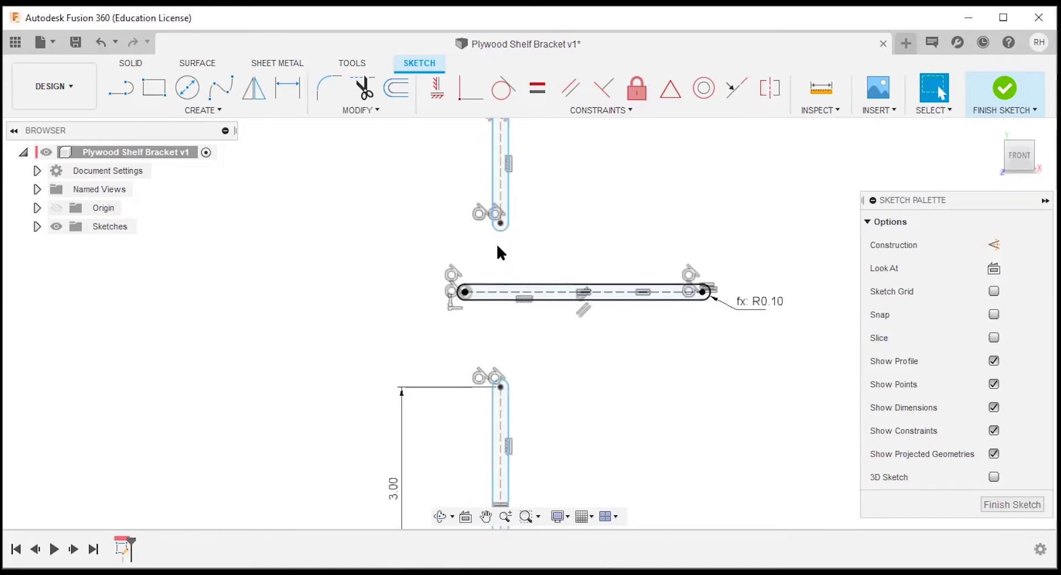
key(c)
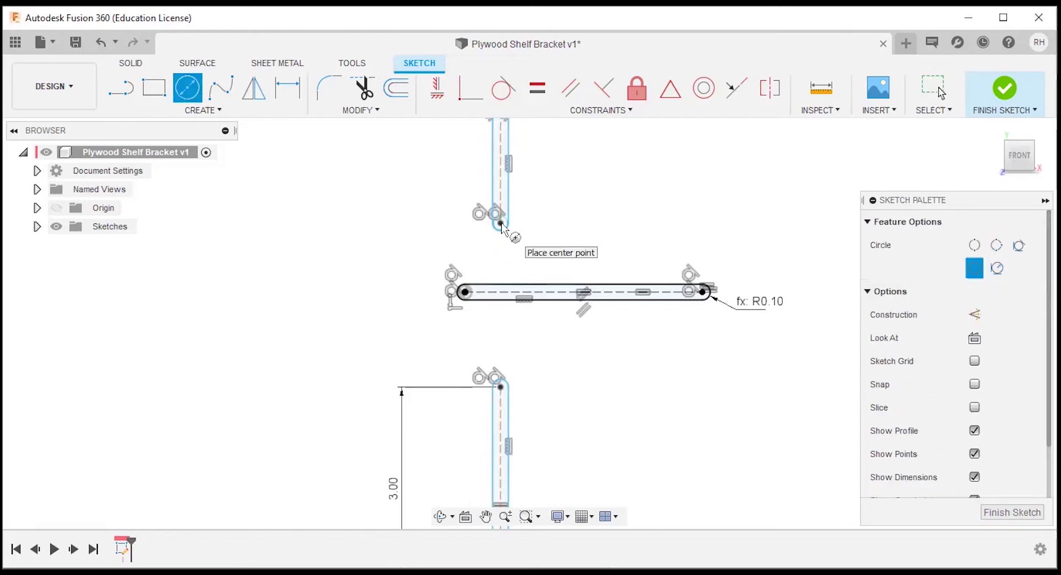
click(500, 224)
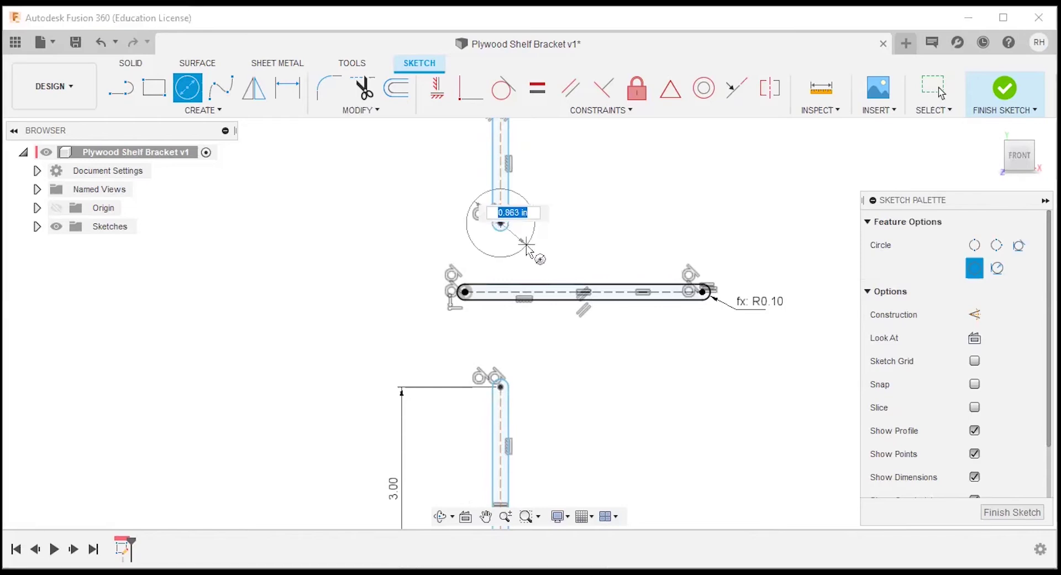
click(526, 245)
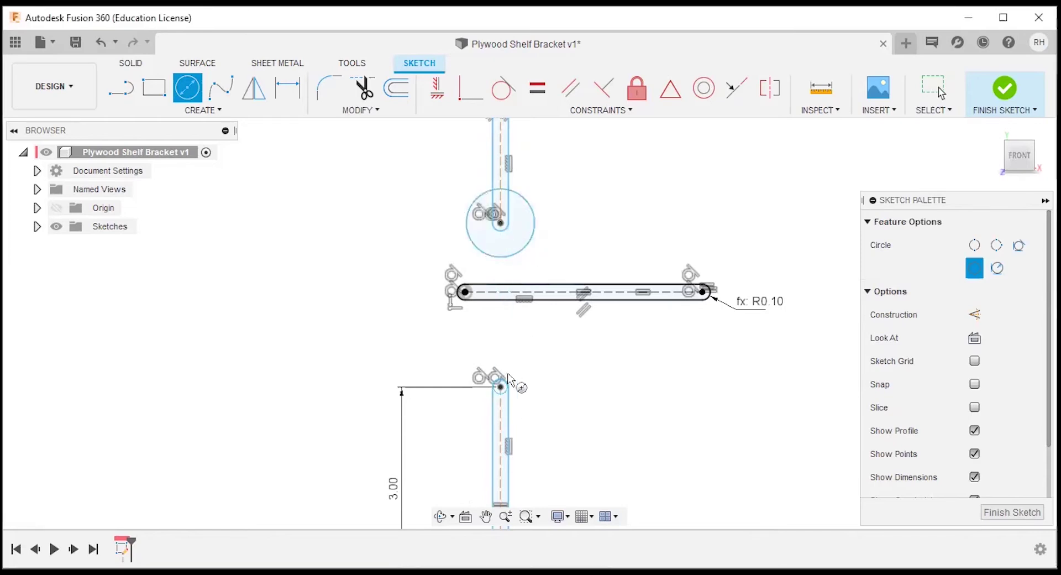
click(501, 387)
click(511, 357)
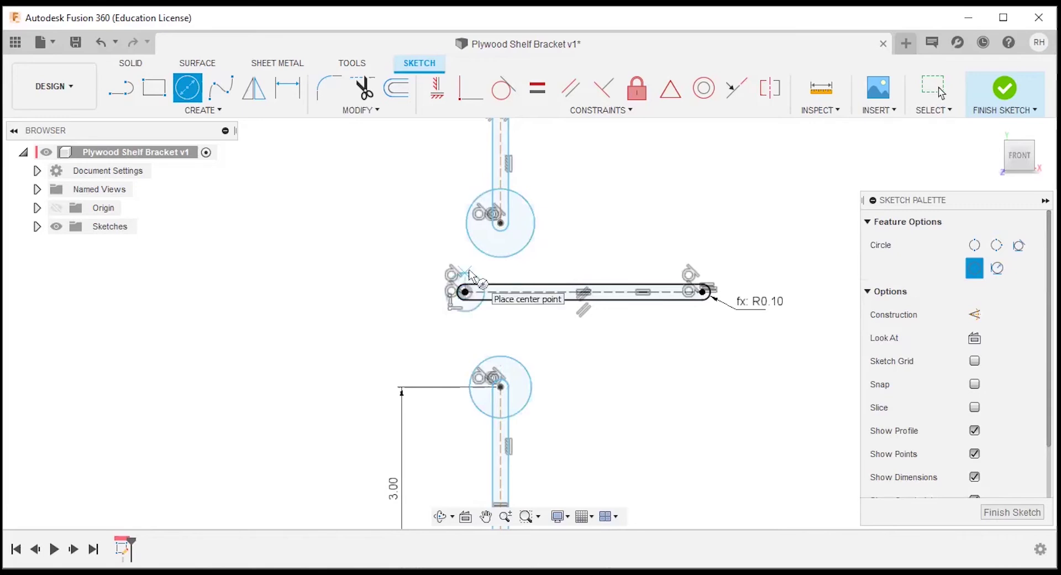
click(465, 291)
key(Escape)
Apply an Equal constraint to the three circles around the slot ends
scroll(555, 202, up, 2)
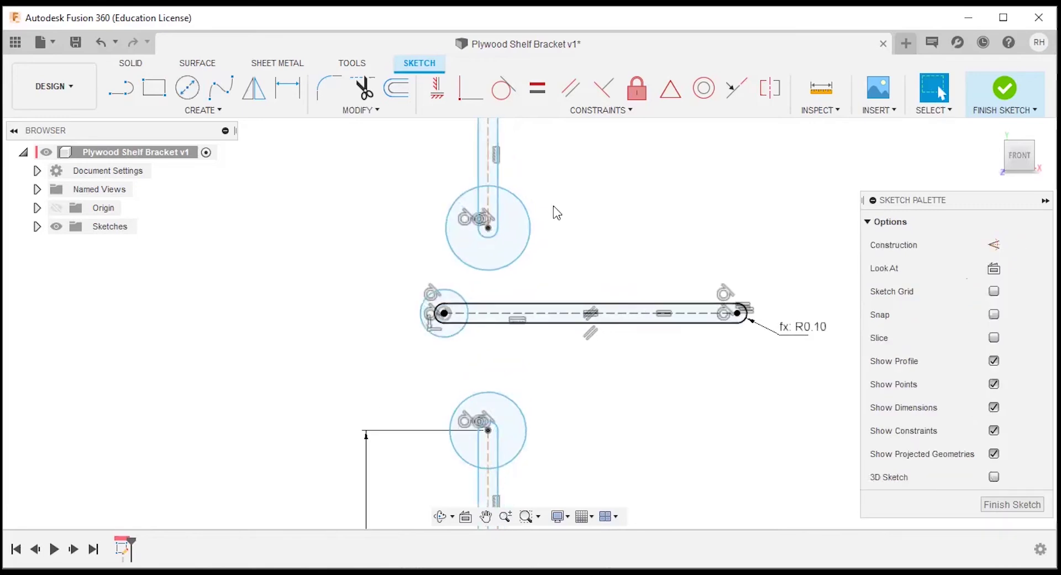
click(500, 267)
click(459, 298)
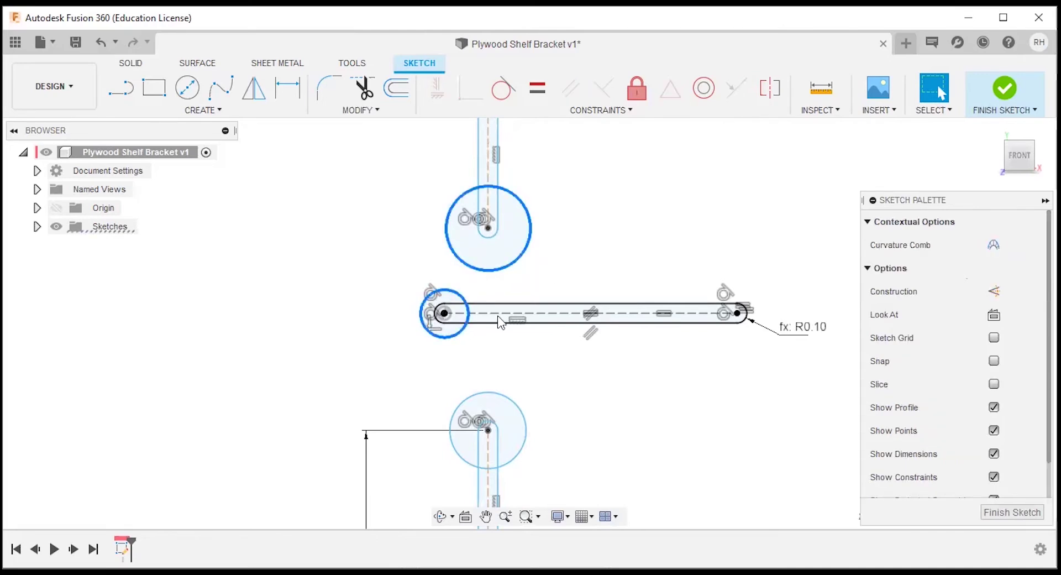
click(513, 397)
click(537, 88)
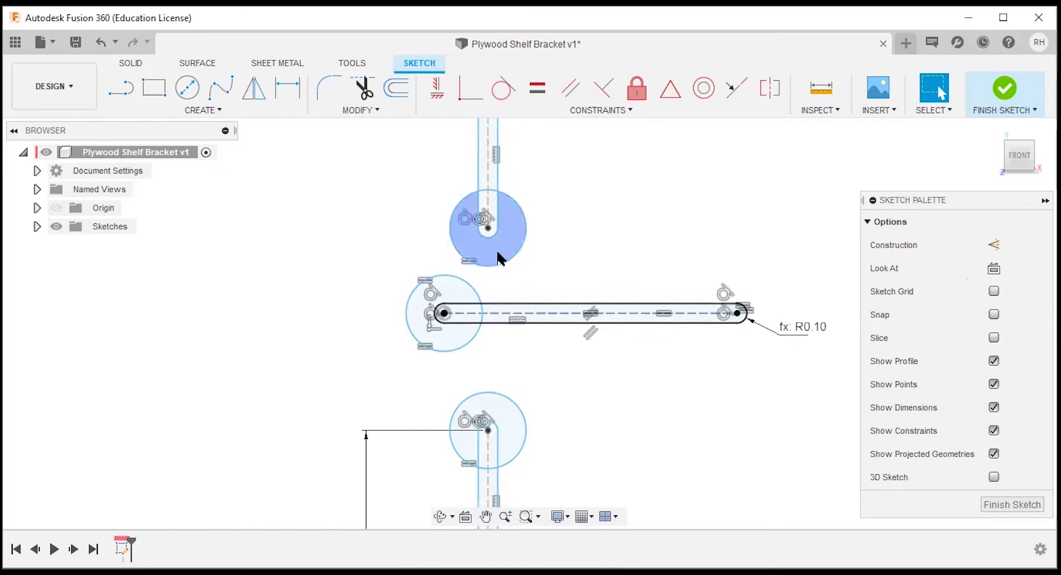
Convert the three slot-end circles to construction geometry
click(528, 238)
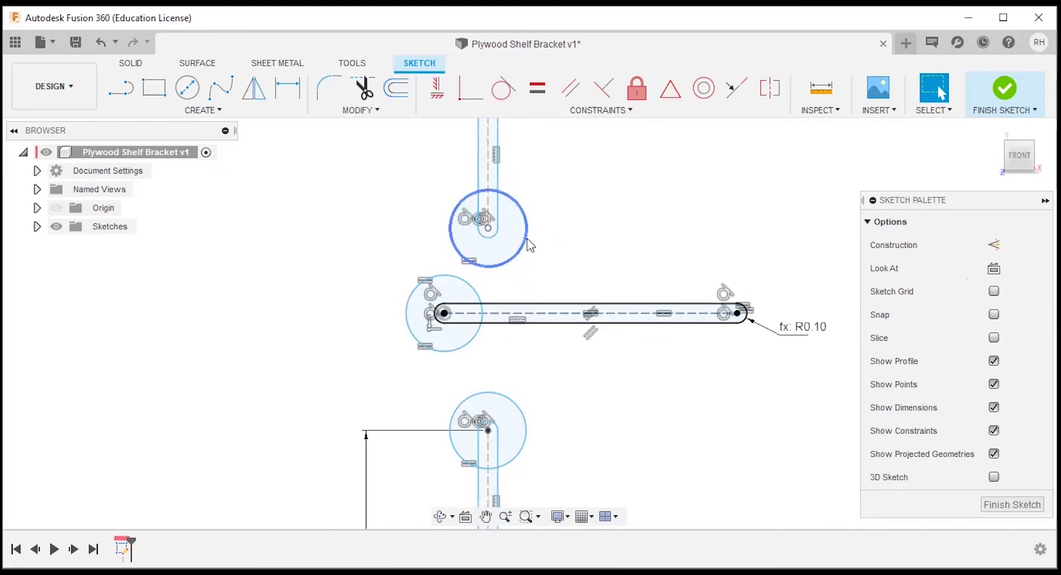
click(468, 284)
shift+click(523, 400)
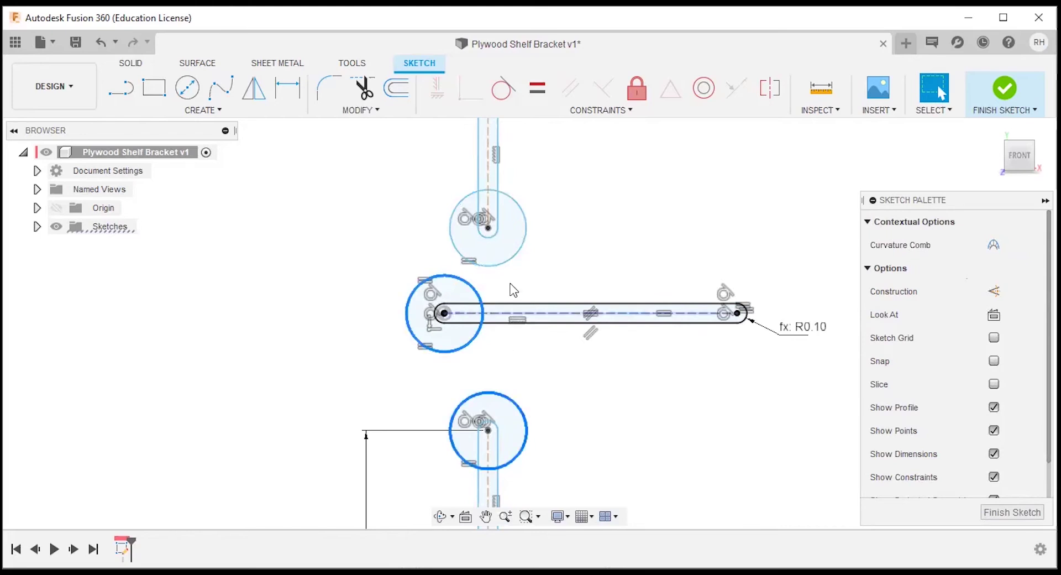
shift+click(508, 260)
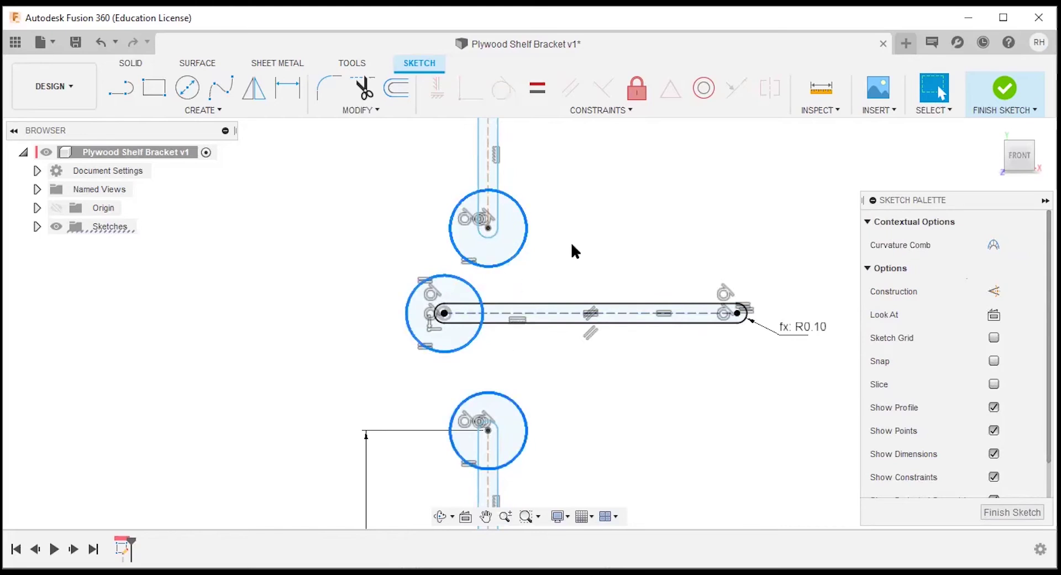
key(x)
key(Escape)
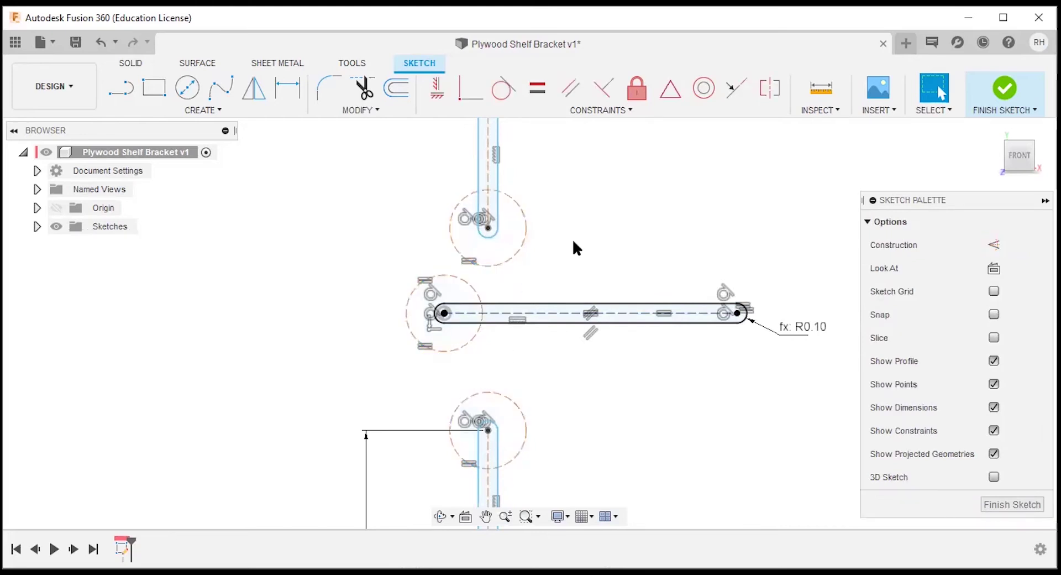
Dimension the gap between the upper slot's end arc and its construction circle with the parameter Thickness_bracket
scroll(539, 191, up, 3)
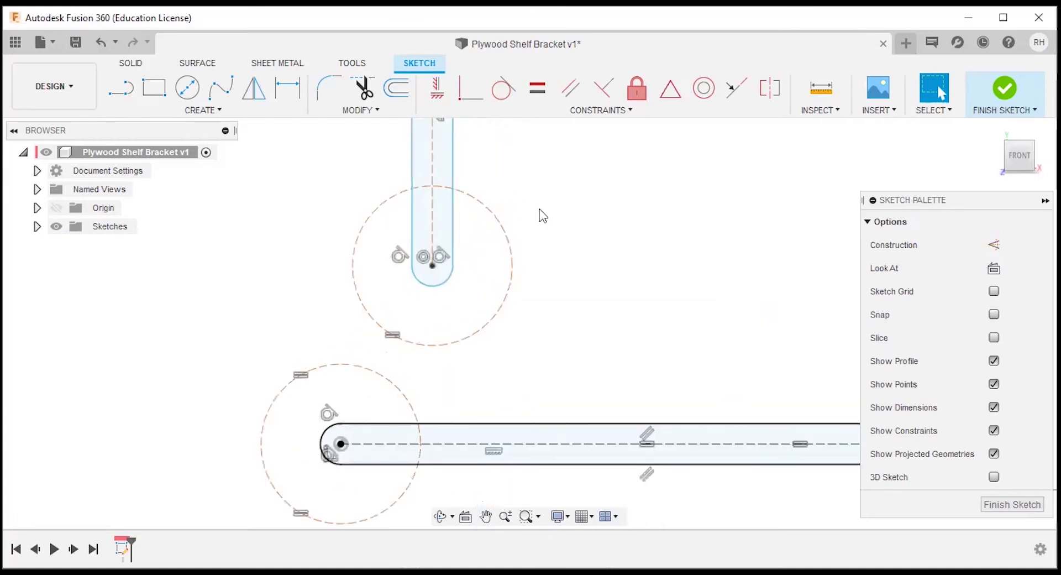
key(d)
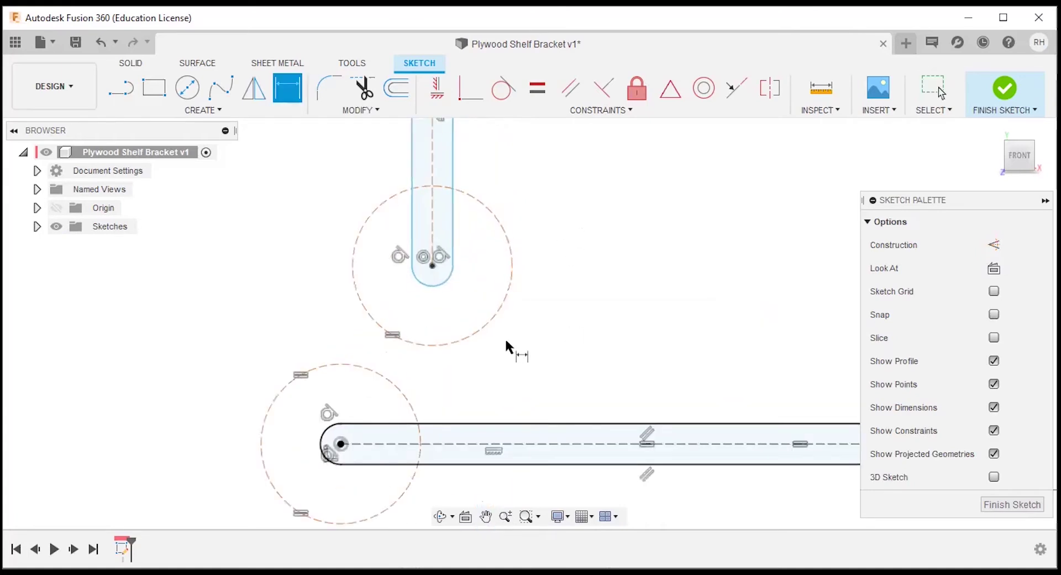
click(443, 278)
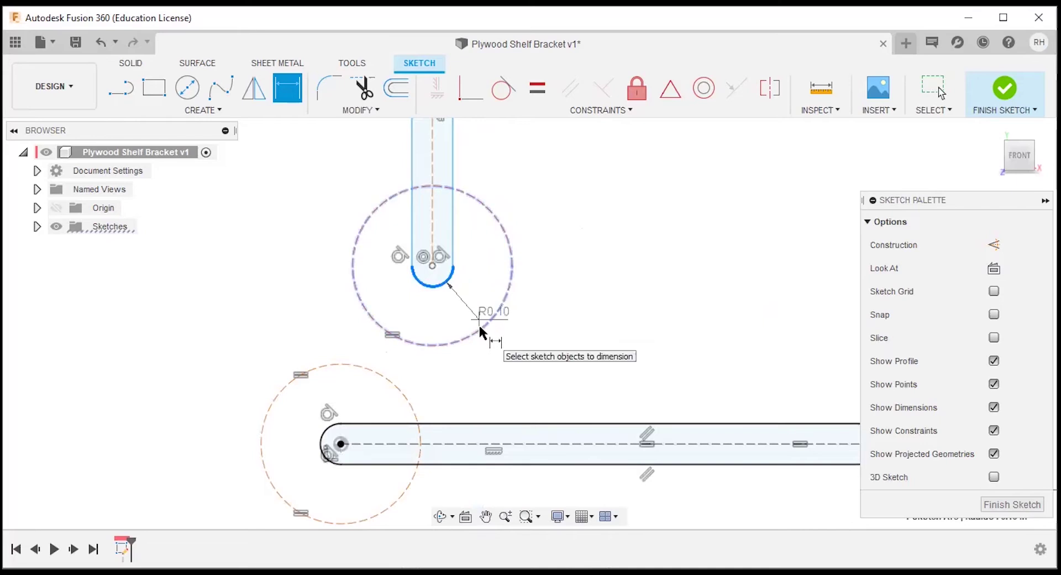
click(531, 364)
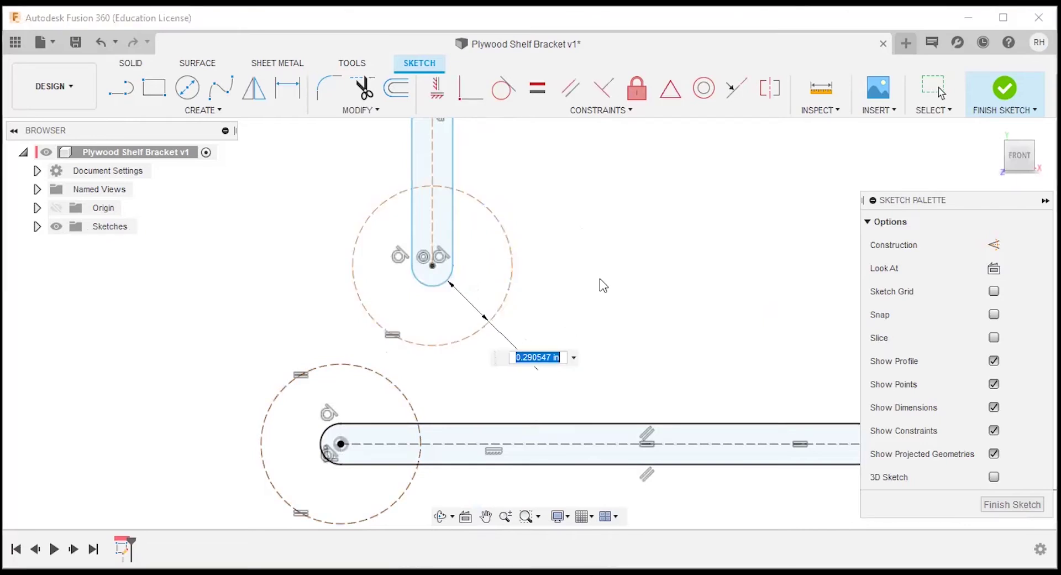
text(th)
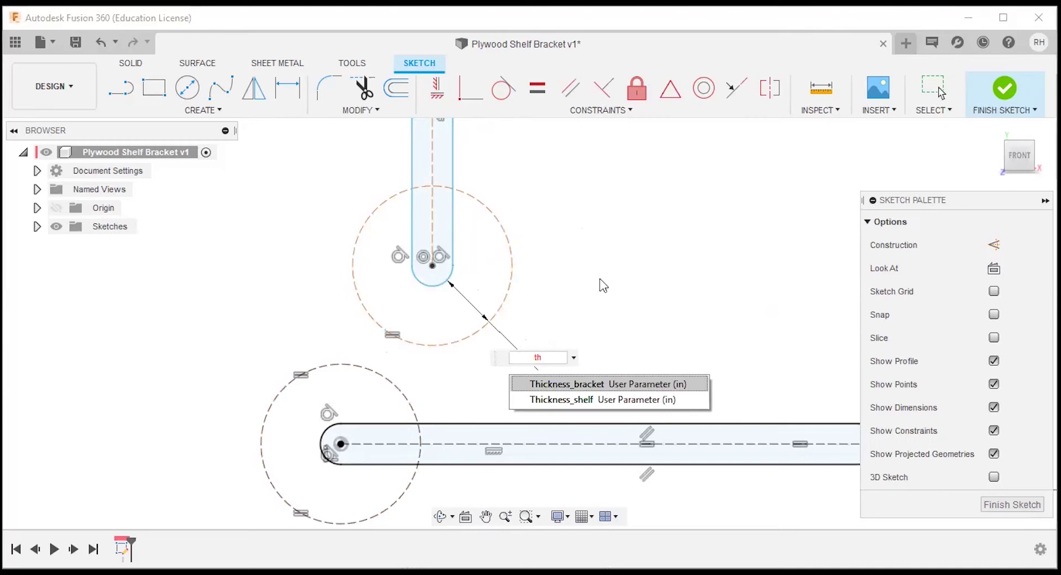
click(592, 384)
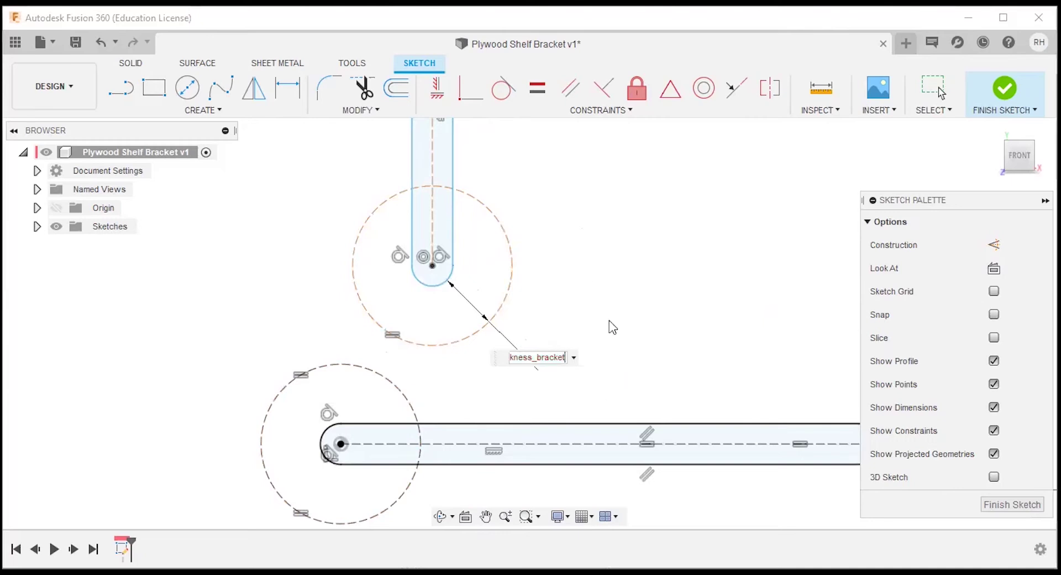
key(Return)
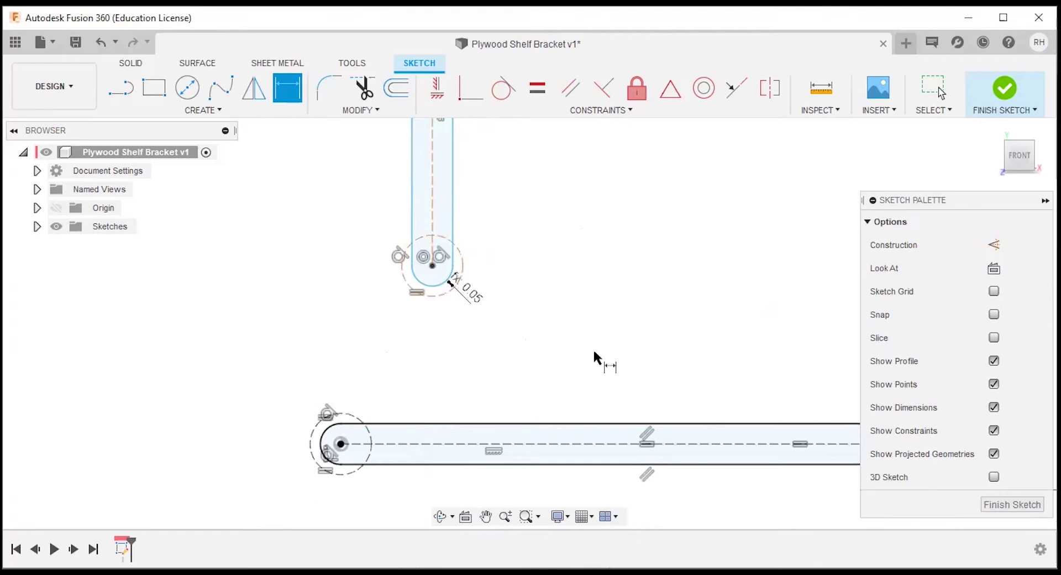
key(Escape)
Move both vertical slots toward the horizontal slot and sideways to nearly line up with its left end, without overlapping
scroll(553, 227, down, 3)
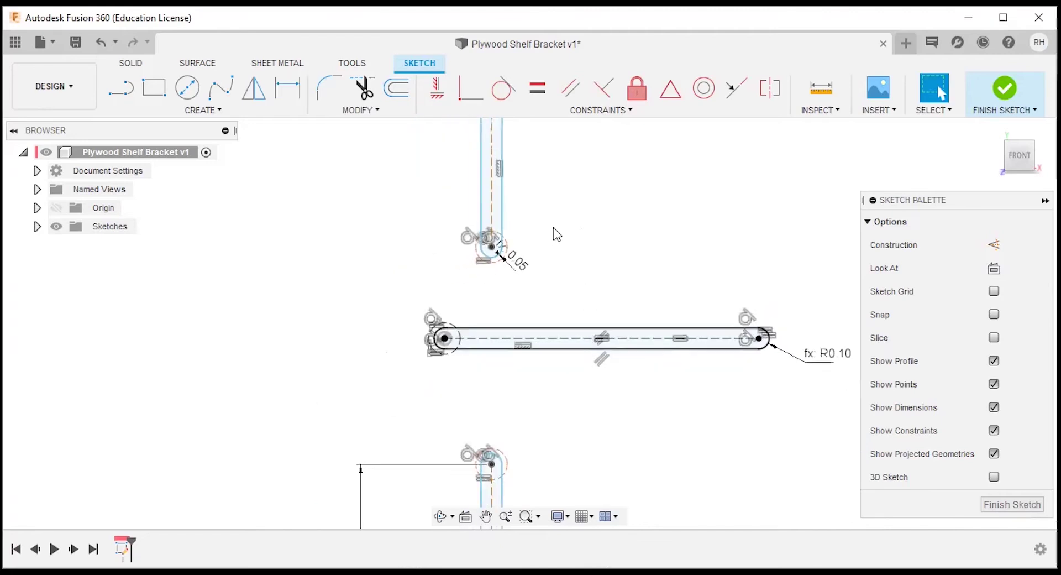
drag(484, 275, 420, 313)
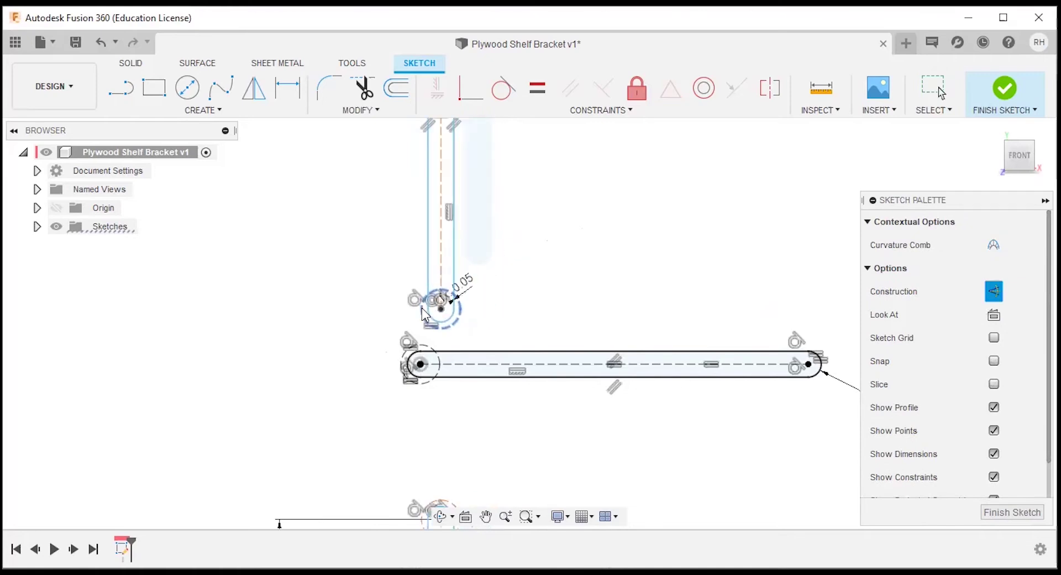
click(535, 270)
scroll(525, 213, down, 3)
drag(478, 413, 478, 346)
click(545, 278)
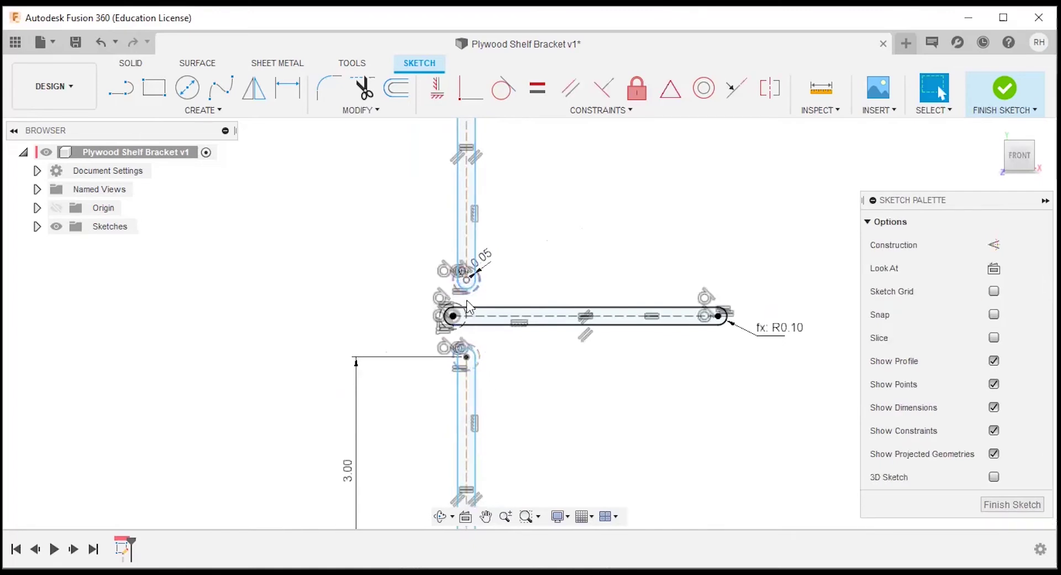
scroll(464, 315, up, 4)
scroll(414, 264, up, 1)
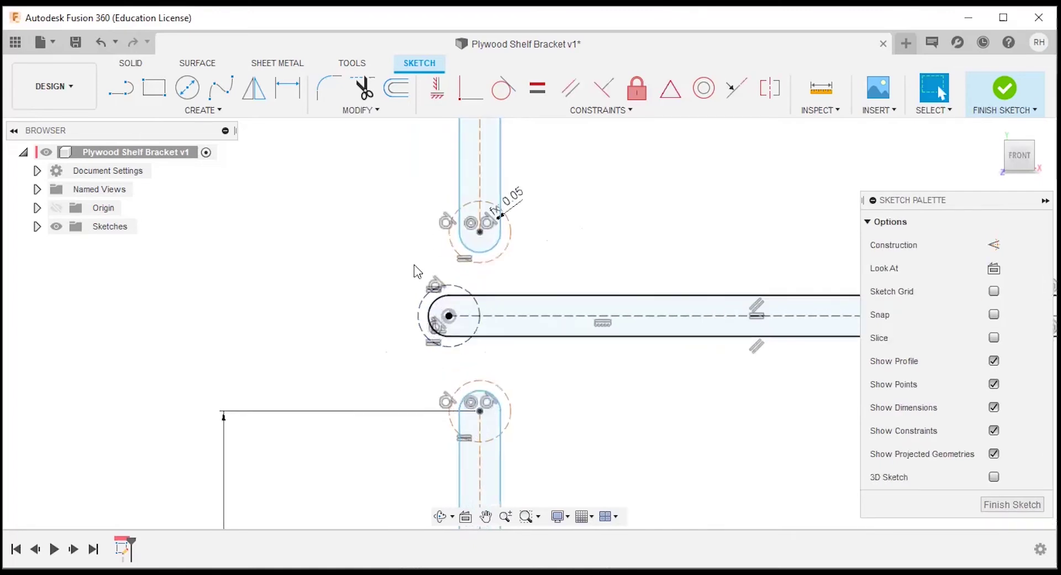
drag(459, 224, 424, 247)
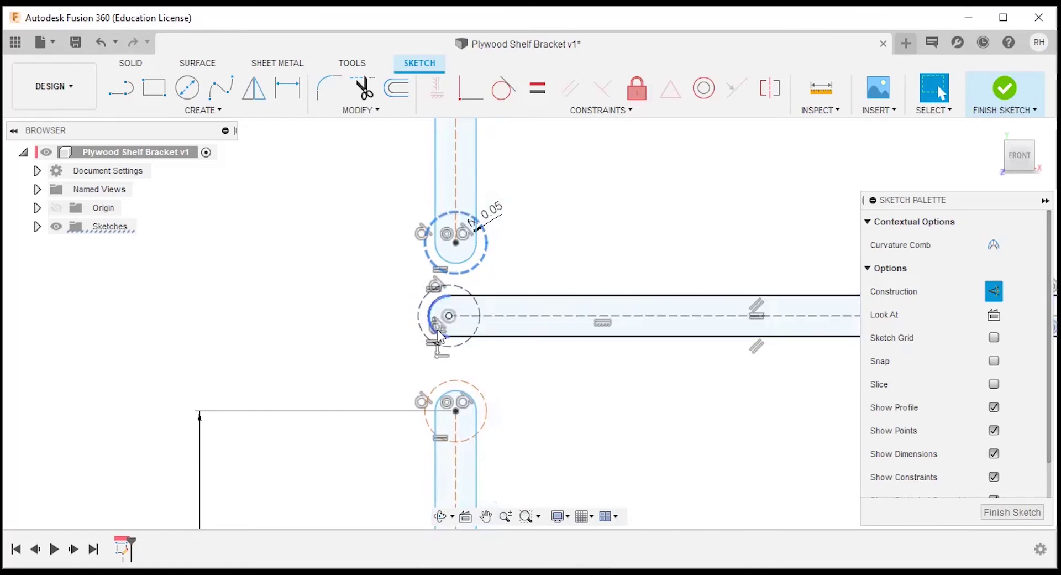
click(547, 249)
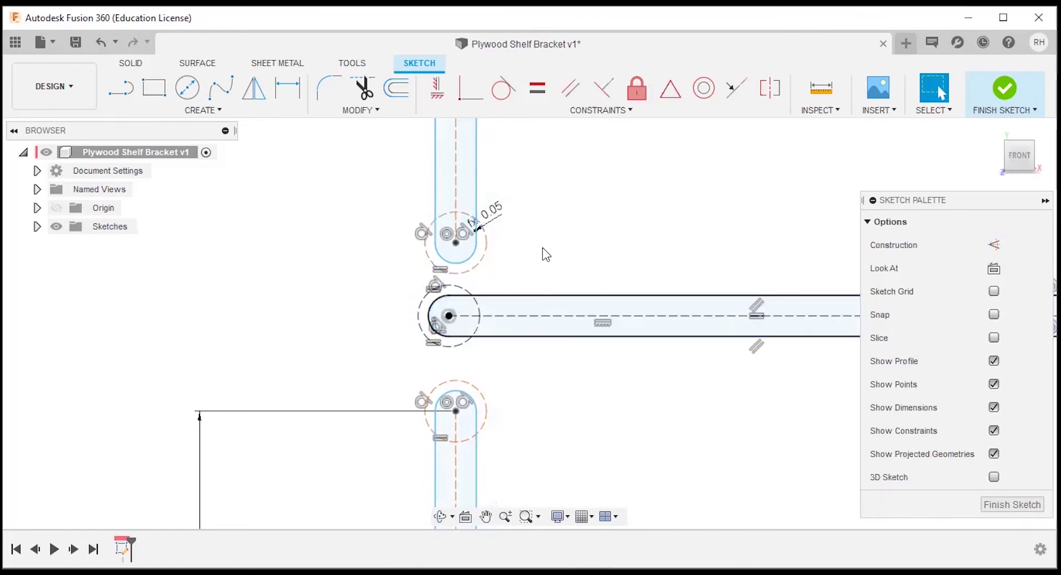
Place sketch points on the left side of the upper construction circle and at the midpoint of the horizontal slot's left end arc
click(214, 113)
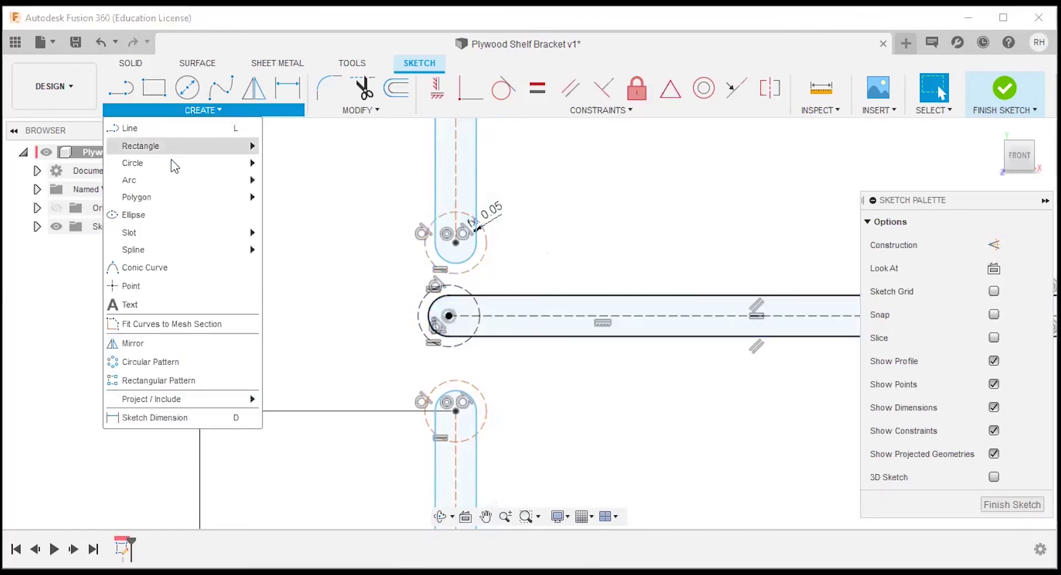
click(141, 287)
scroll(519, 254, up, 2)
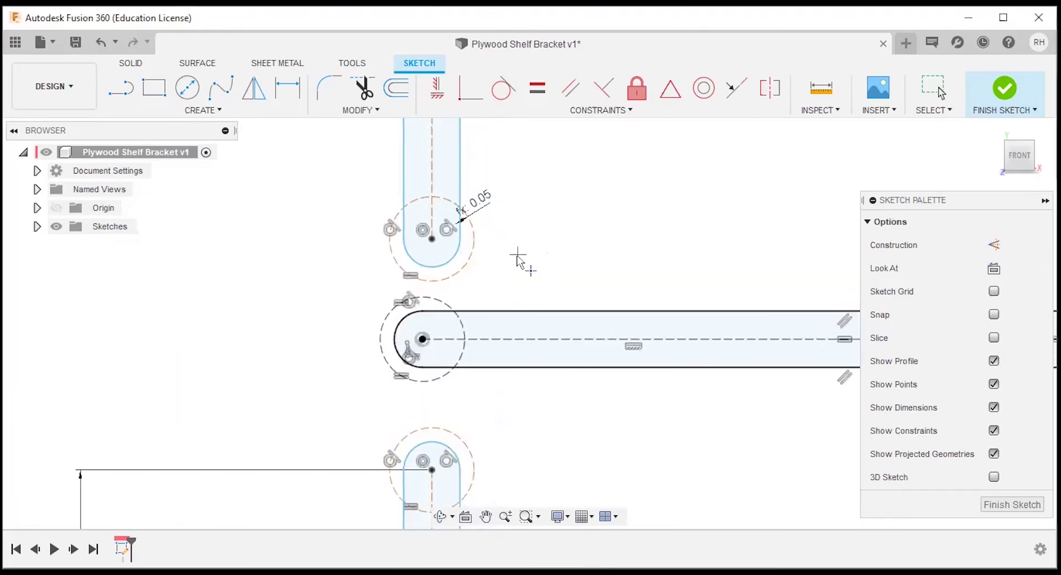
click(390, 242)
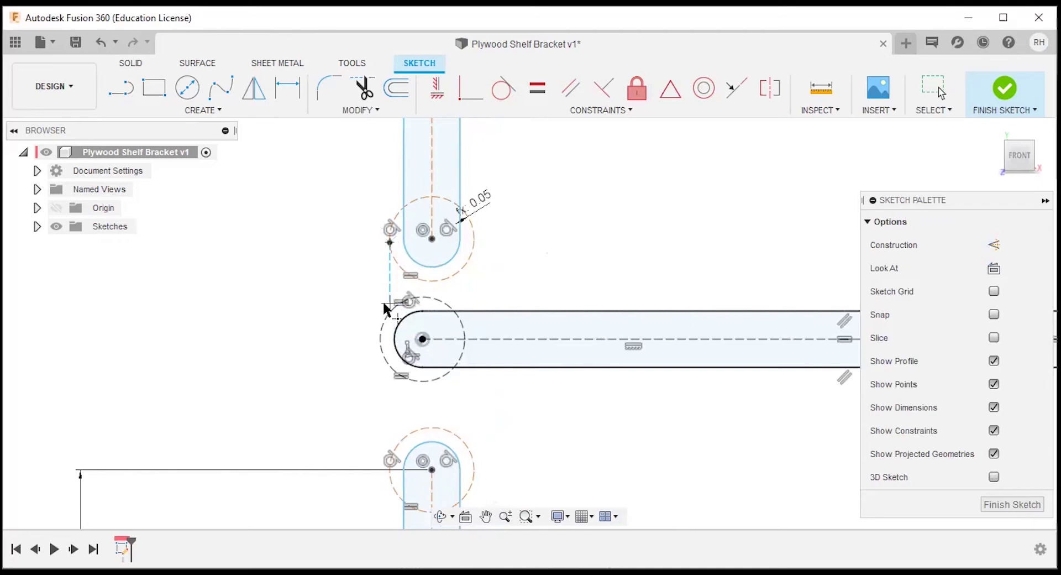
click(394, 339)
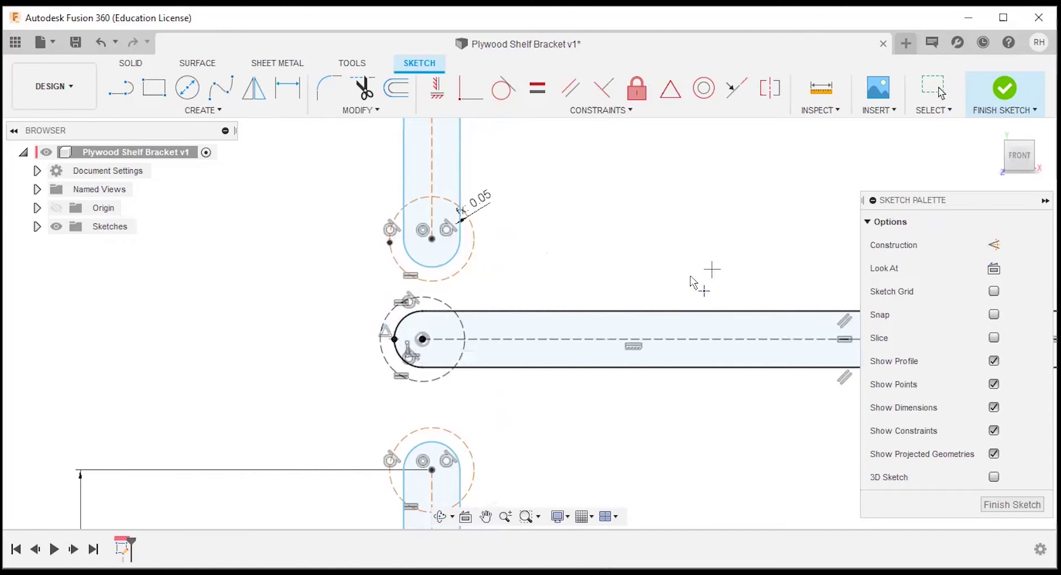
key(Escape)
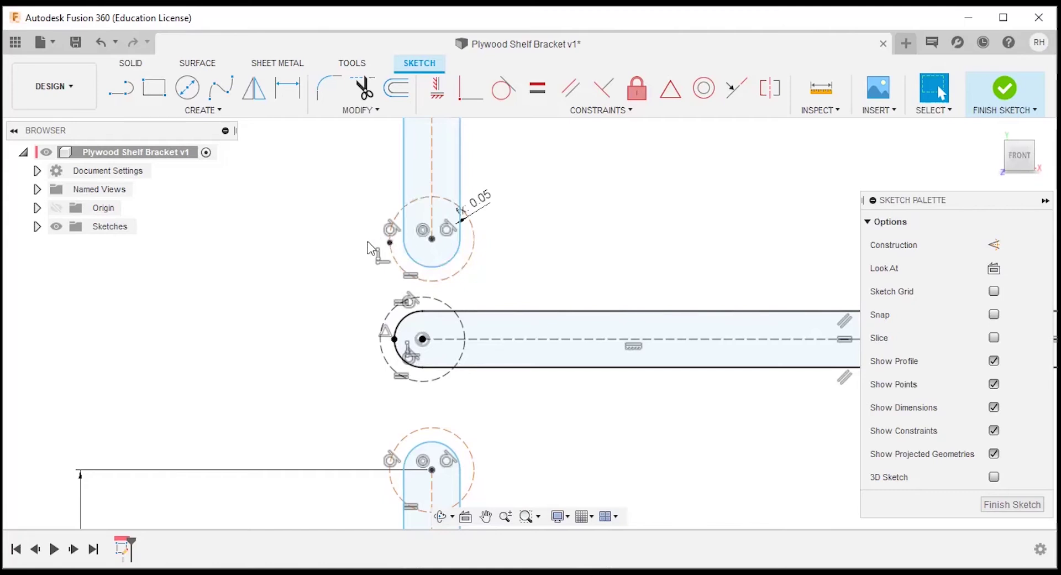
Constrain the point on the upper construction circle to lie horizontally level with the circle's center
click(438, 94)
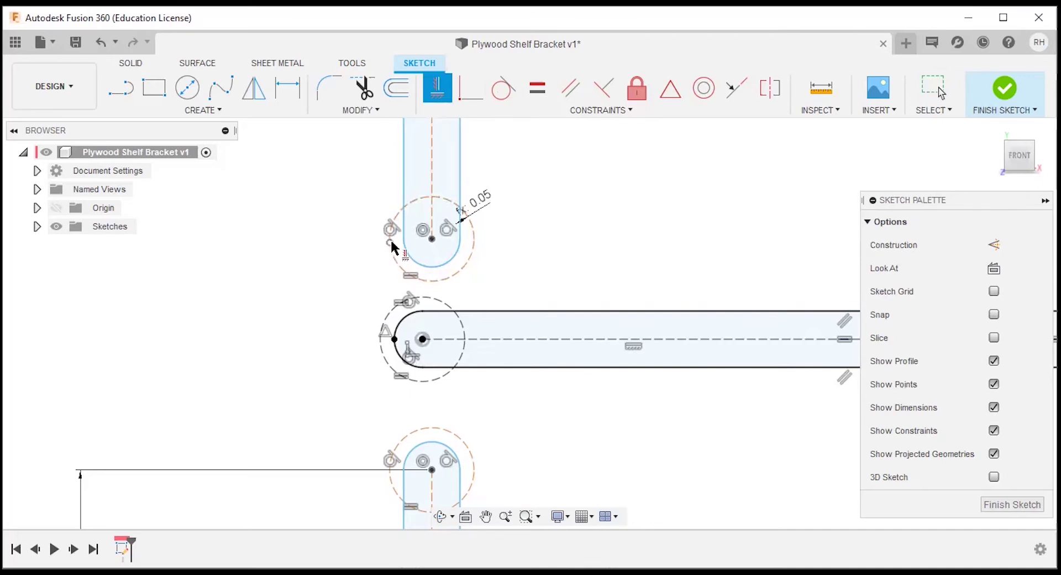
click(431, 239)
click(390, 241)
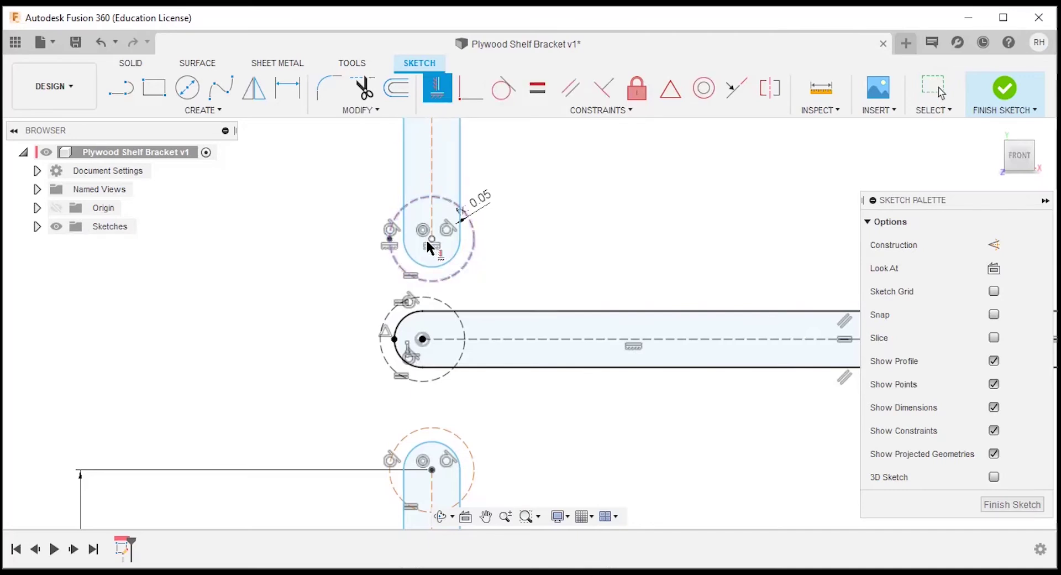
Align the point on the upper construction circle vertically with the midpoint of the horizontal slot's left end arc
key(Escape)
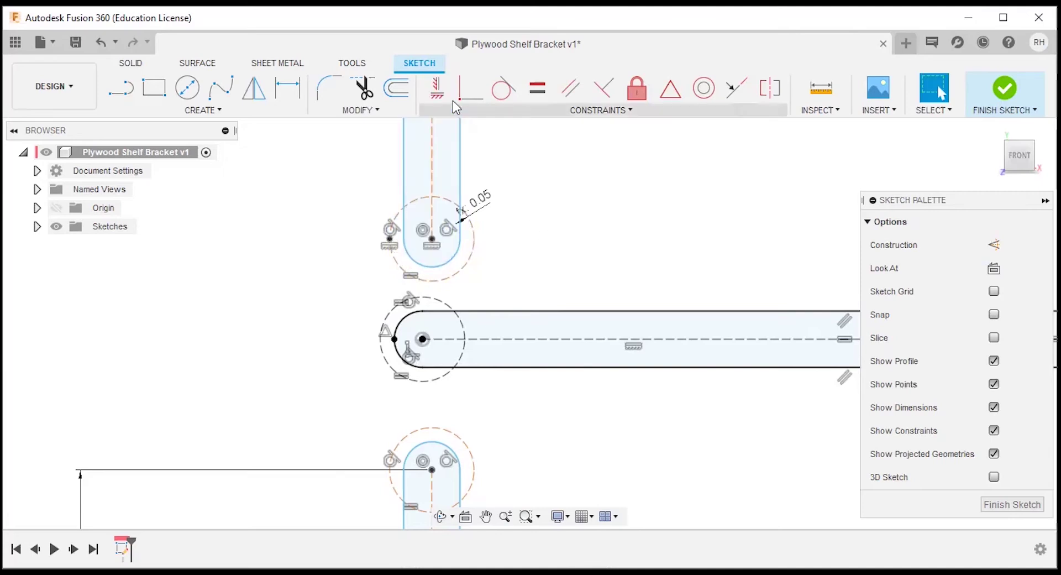
click(437, 90)
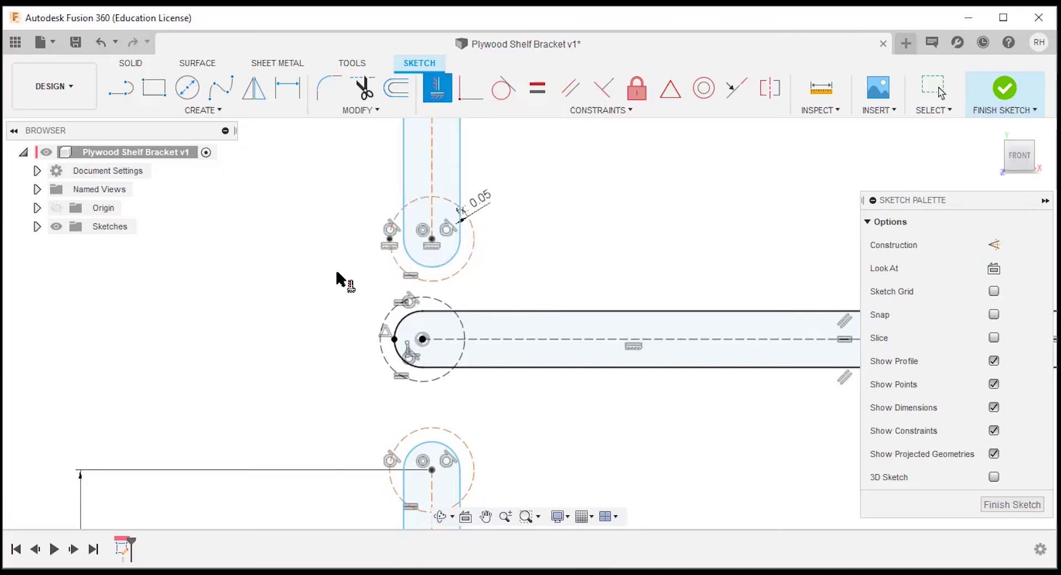
click(388, 245)
click(393, 339)
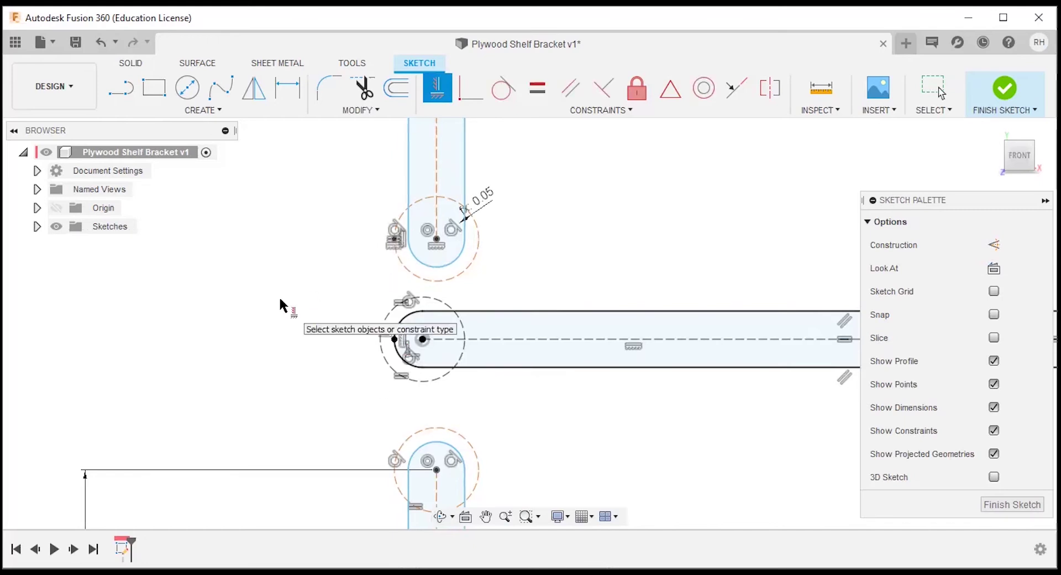
key(Escape)
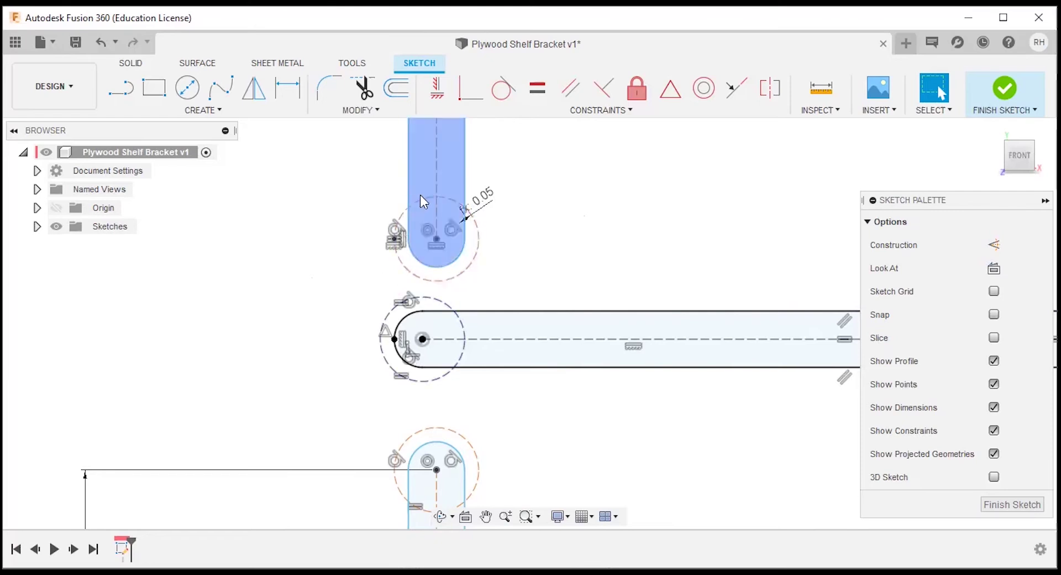
Move the upper vertical slot slightly closer and make its construction circle tangent to the horizontal slot's upper edge
mouse_move(465, 262)
mouse_down()
mouse_move(480, 216)
mouse_move(484, 249)
mouse_up()
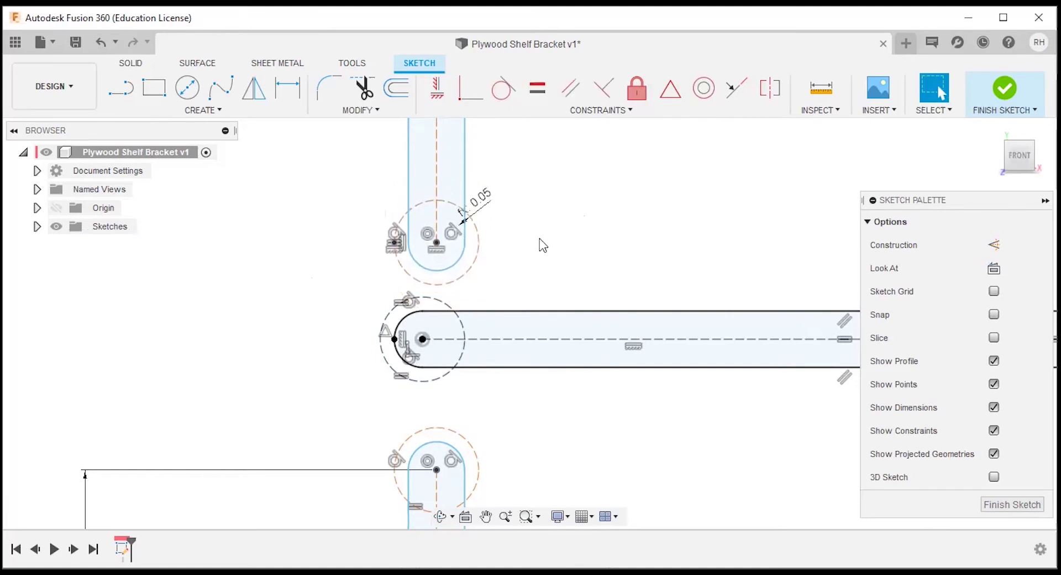
click(395, 332)
key(Escape)
click(502, 98)
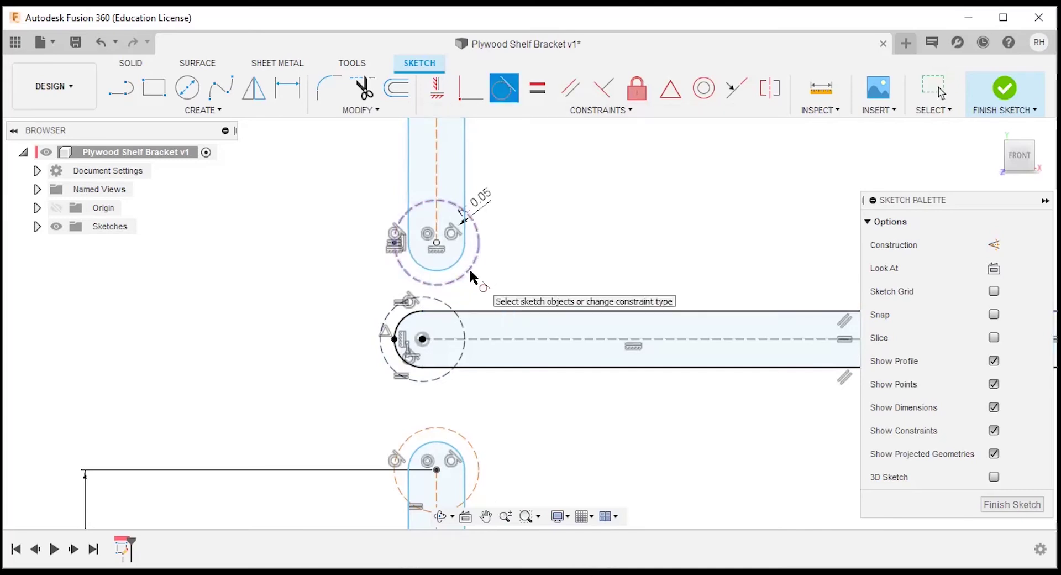
click(490, 310)
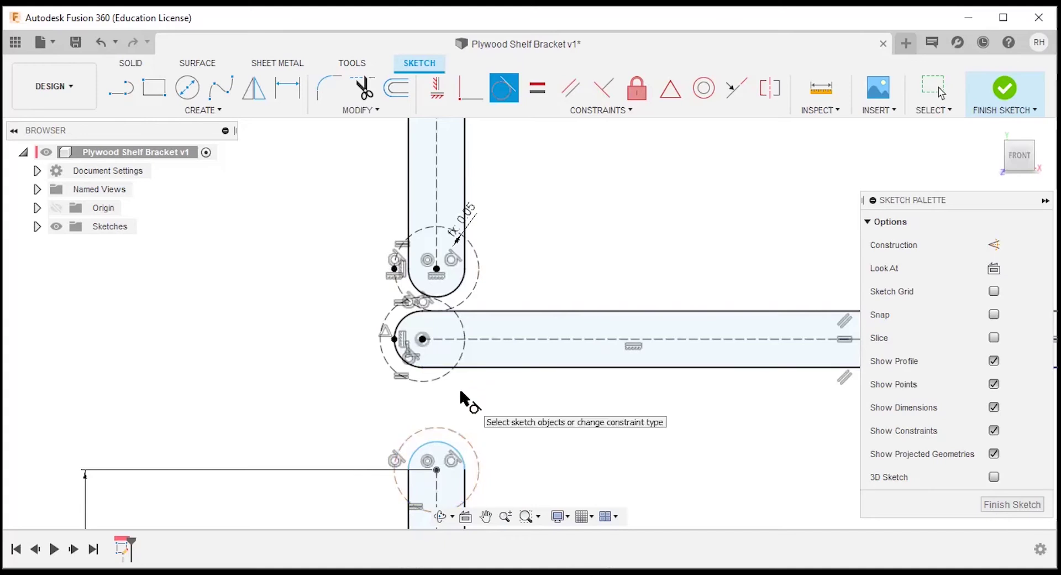
Make the lower slot's construction circle tangent to the horizontal slot's left end arc
click(446, 432)
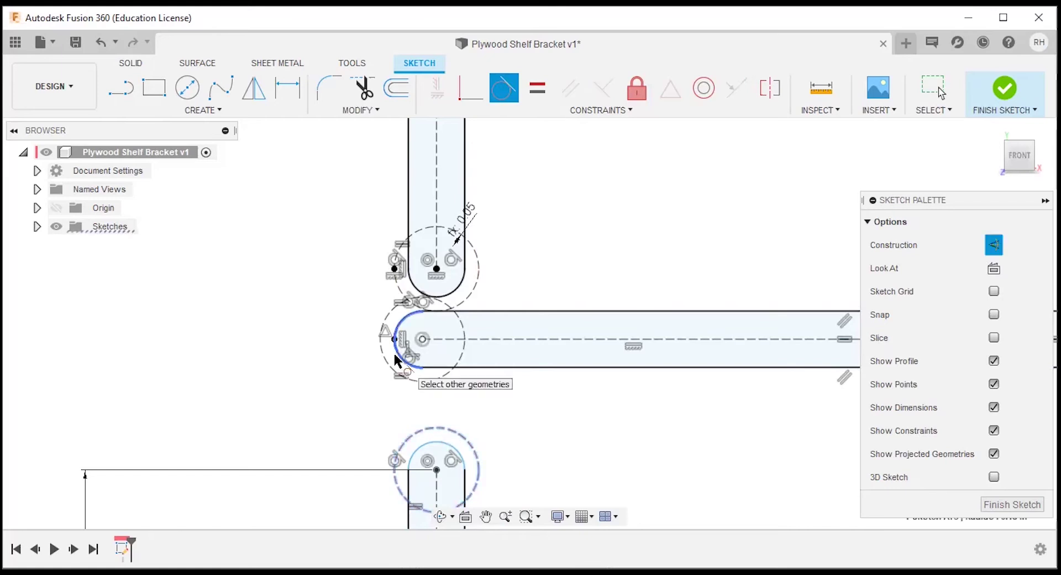
click(396, 360)
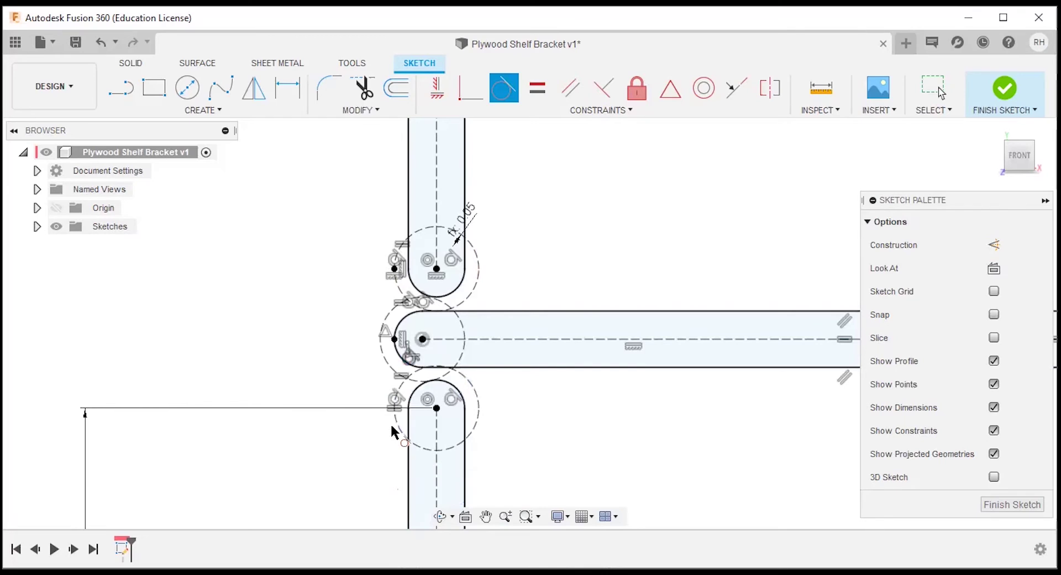
key(Escape)
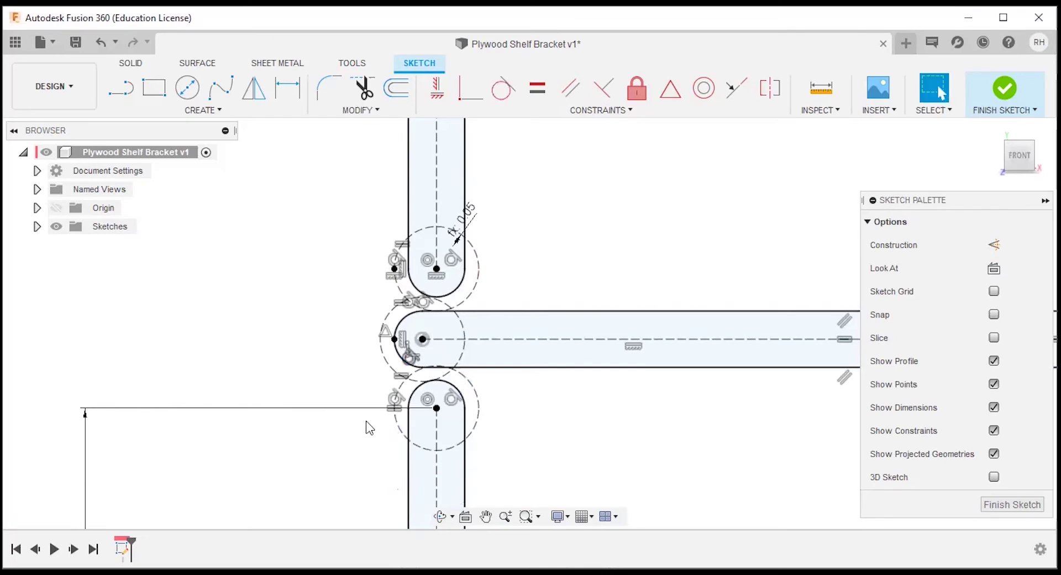
Delete the horizontal constraint from the horizontal slot's centerline and tilt the slot slightly upward
scroll(543, 217, down, 8)
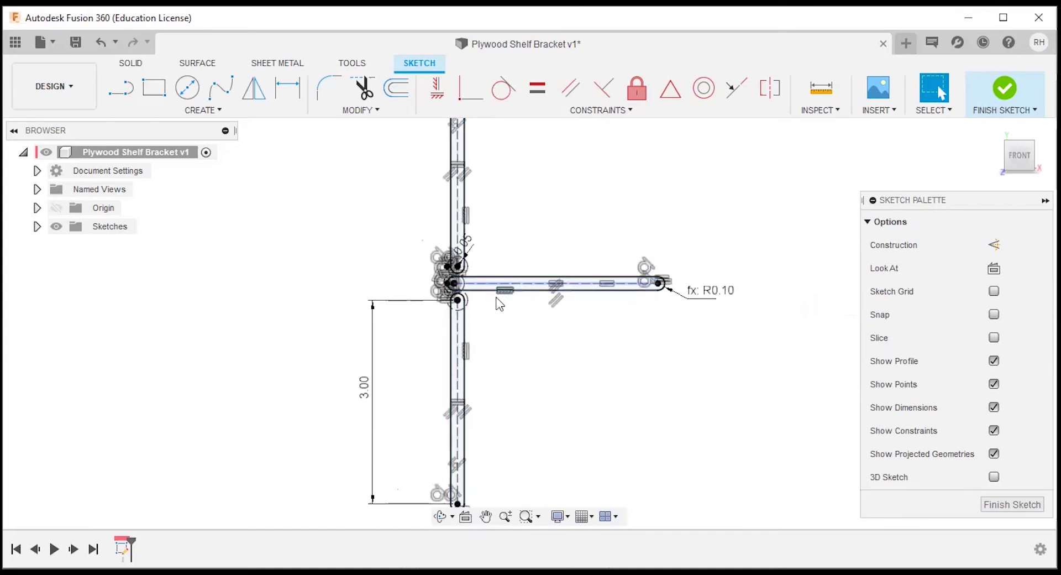
scroll(545, 249, up, 4)
scroll(521, 258, up, 1)
scroll(403, 299, down, 2)
scroll(555, 265, up, 2)
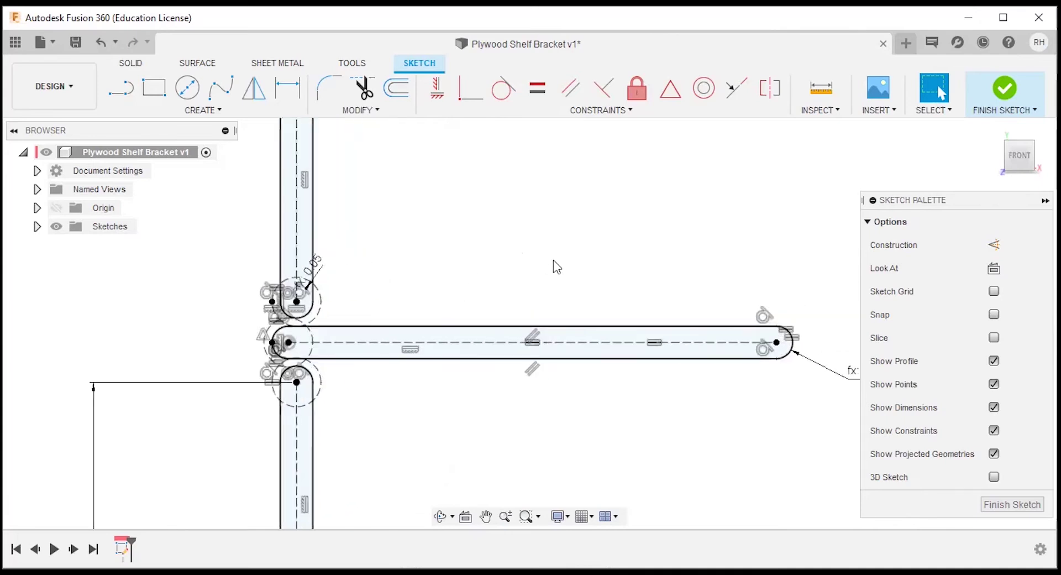
scroll(554, 264, up, 1)
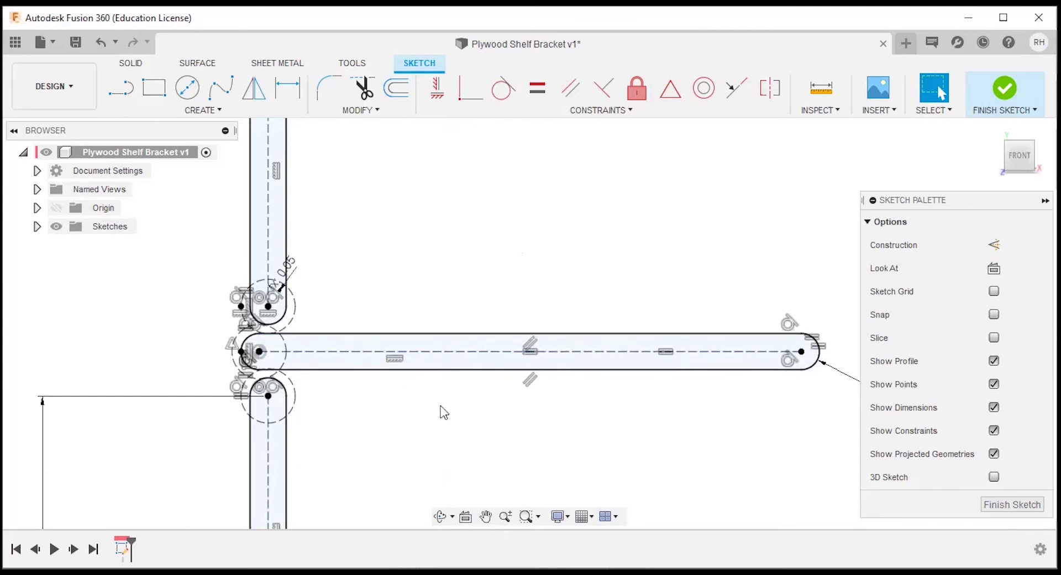
scroll(406, 400, up, 3)
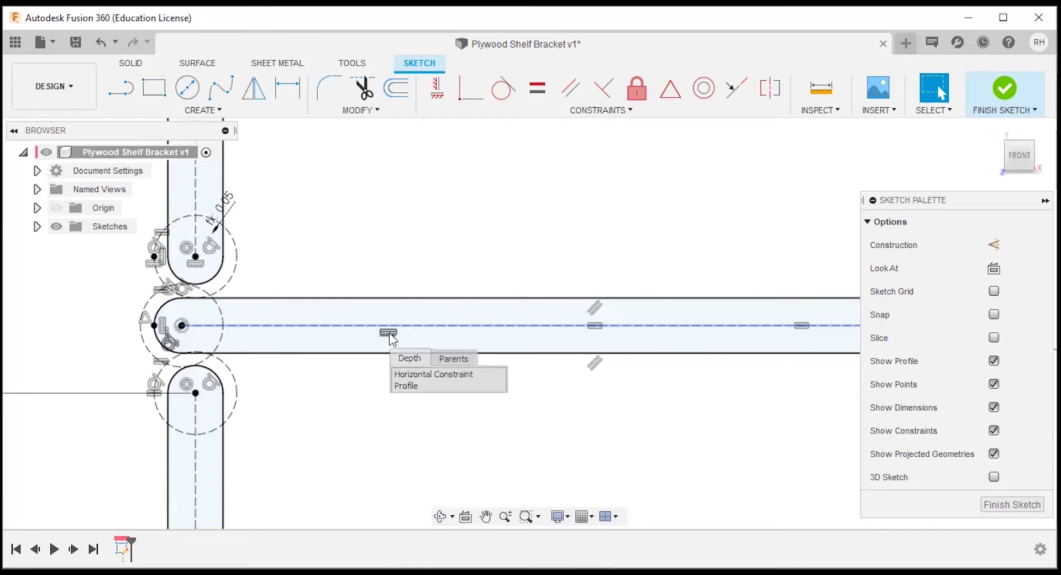
click(422, 374)
key(Delete)
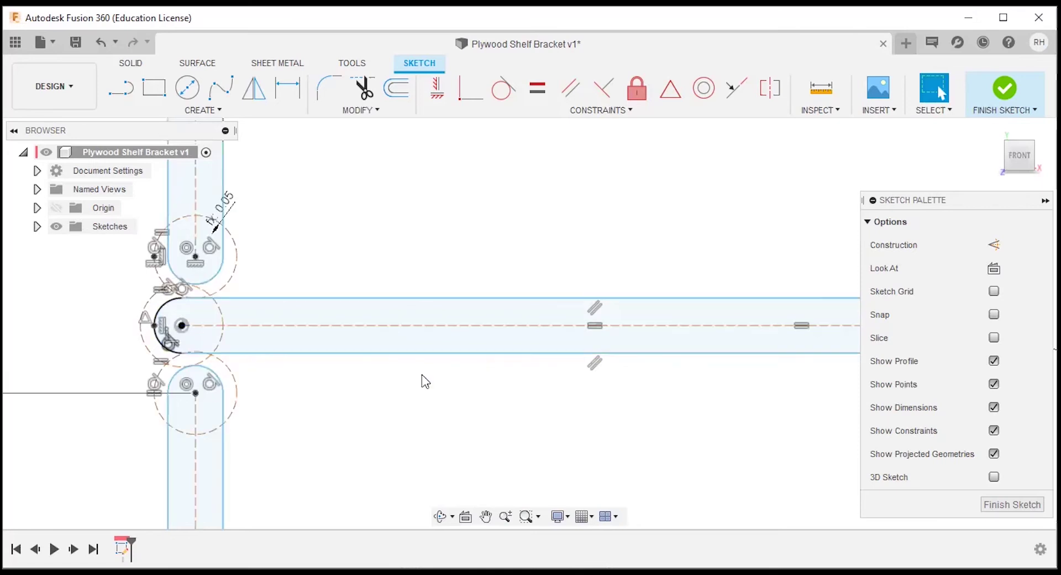
scroll(324, 307, down, 2)
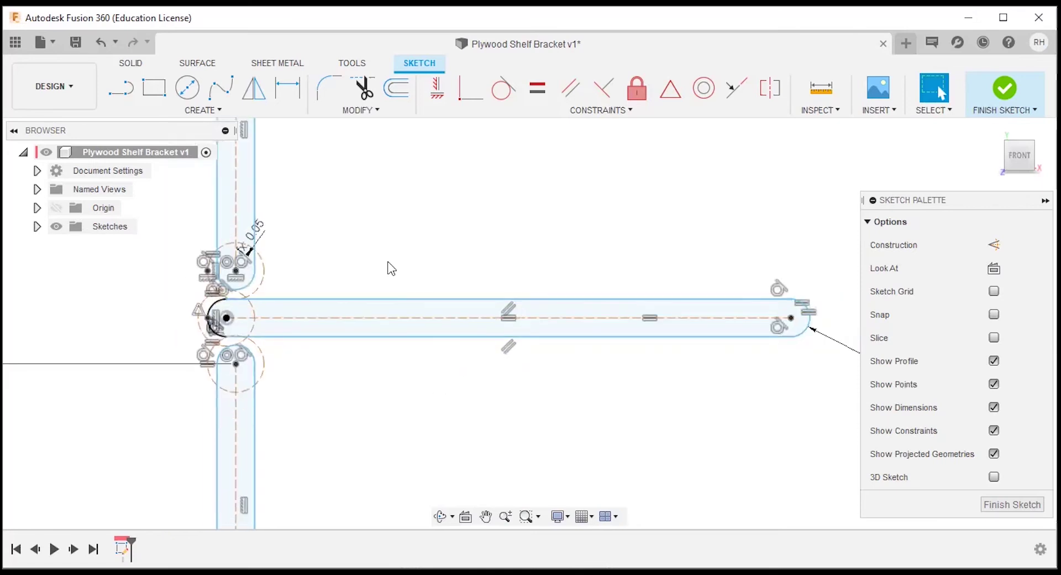
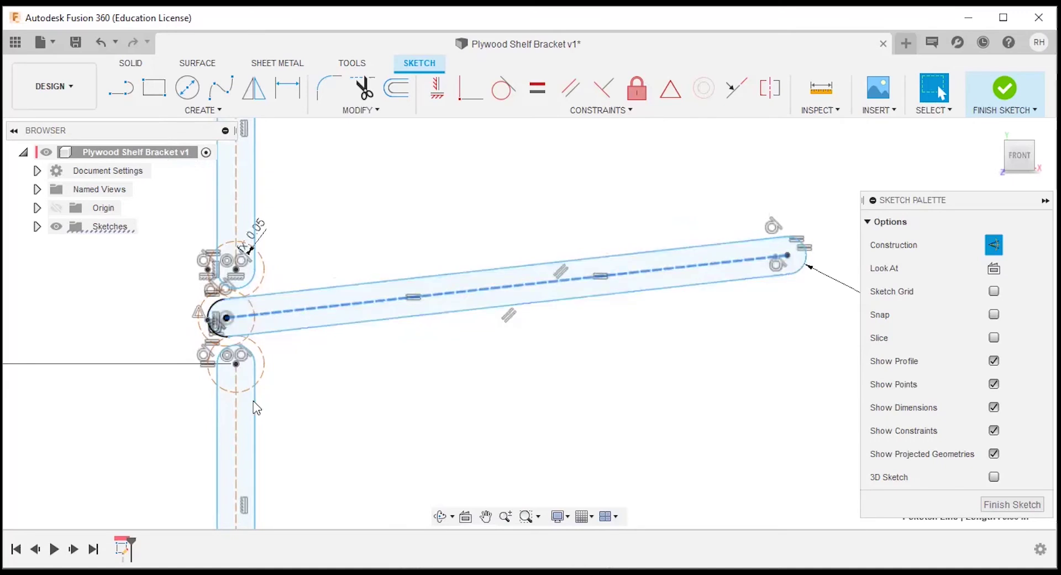
Constrain the tilted slot's centerline perpendicular to the upper vertical slot's centerline
click(237, 410)
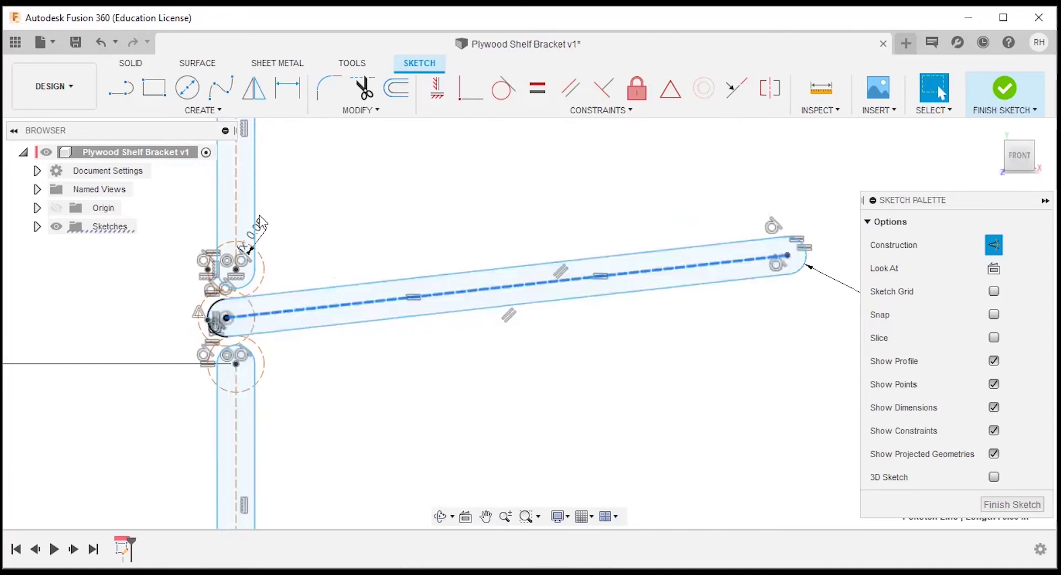
click(237, 222)
click(356, 214)
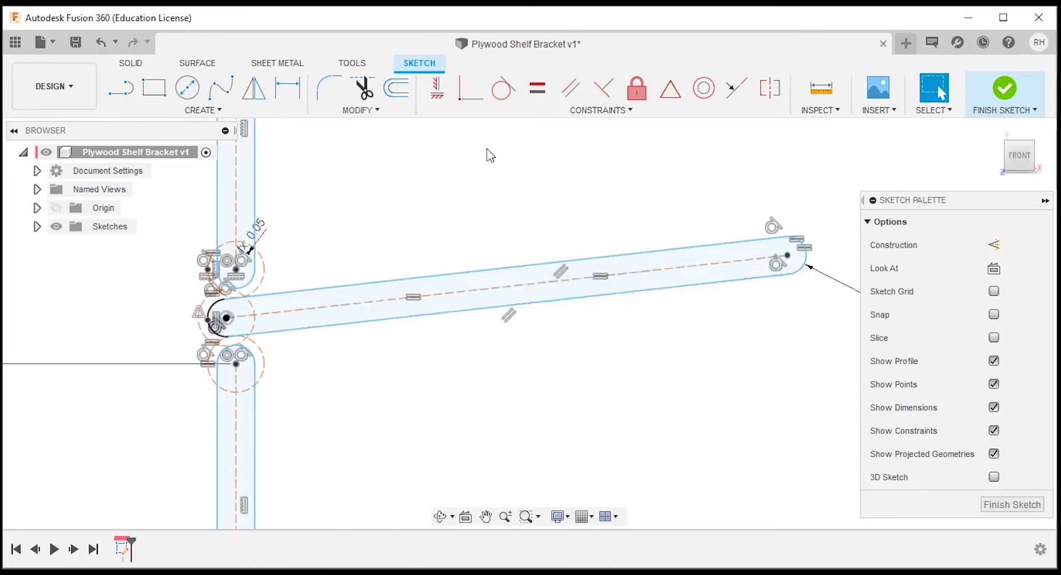
click(607, 91)
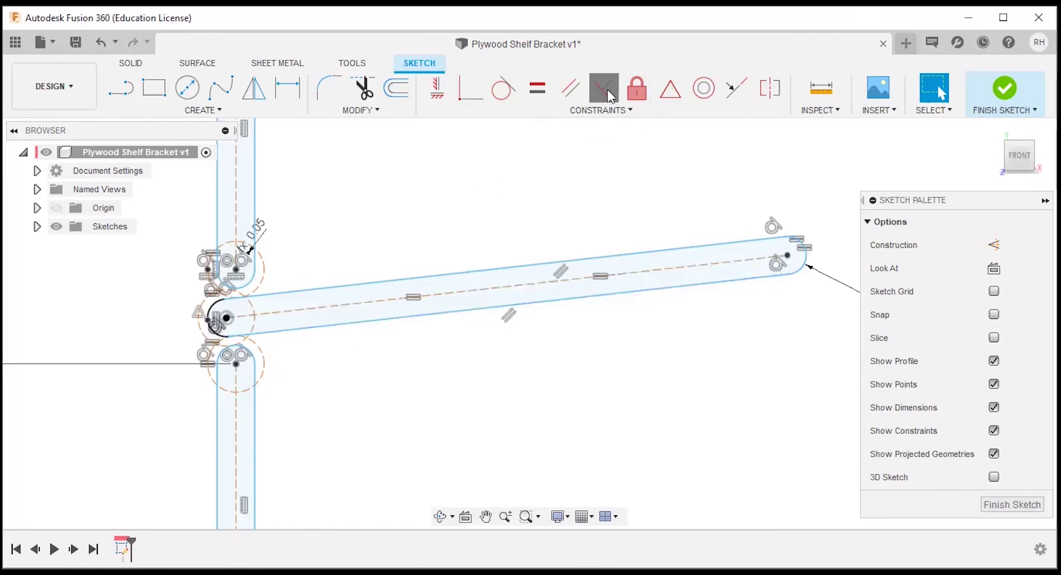
click(323, 314)
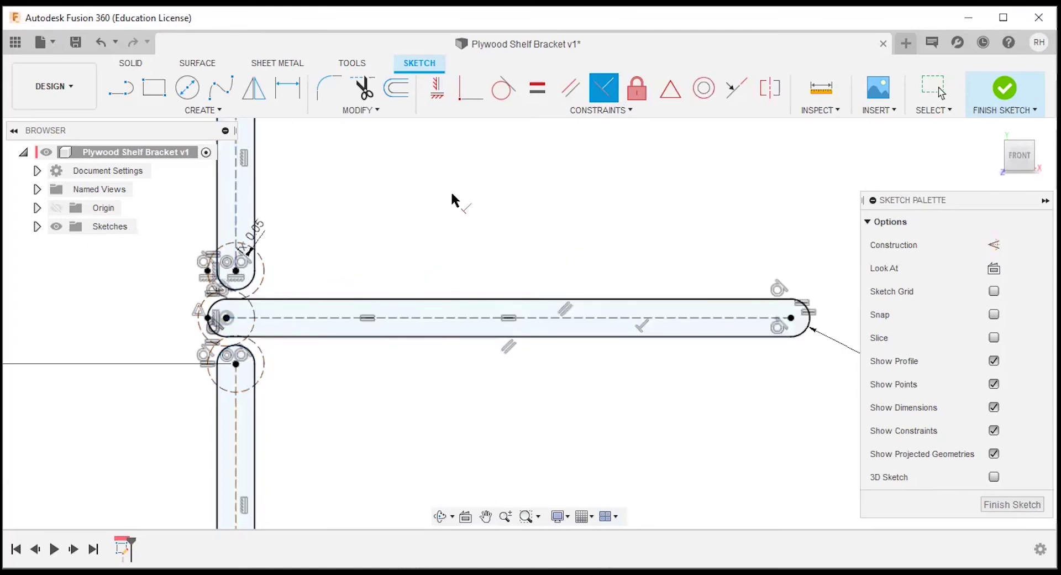
key(Escape)
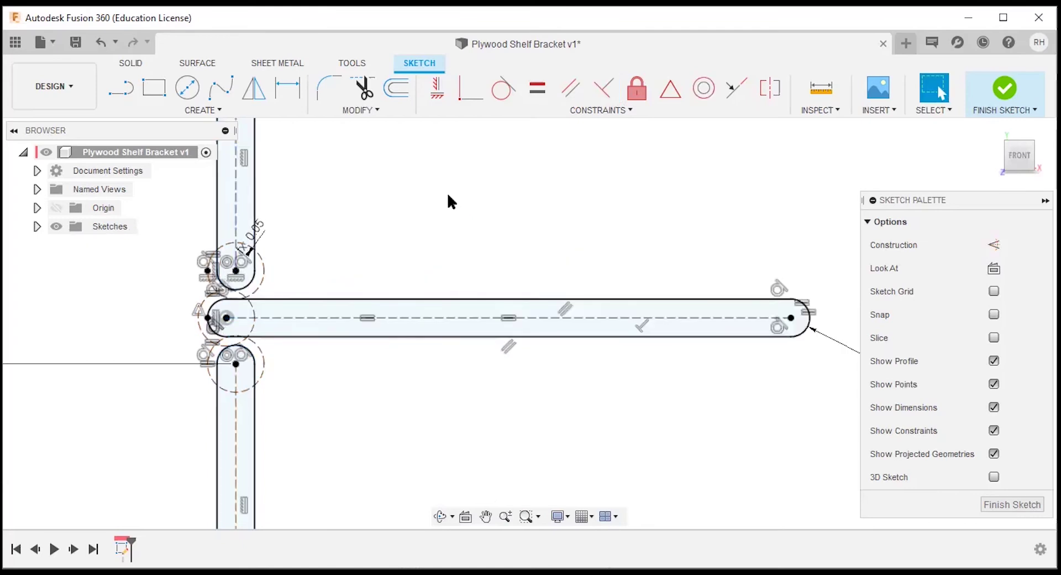
Delete the perpendicular constraint from the horizontal slot's centerline and swing the slot's free end upward
click(640, 327)
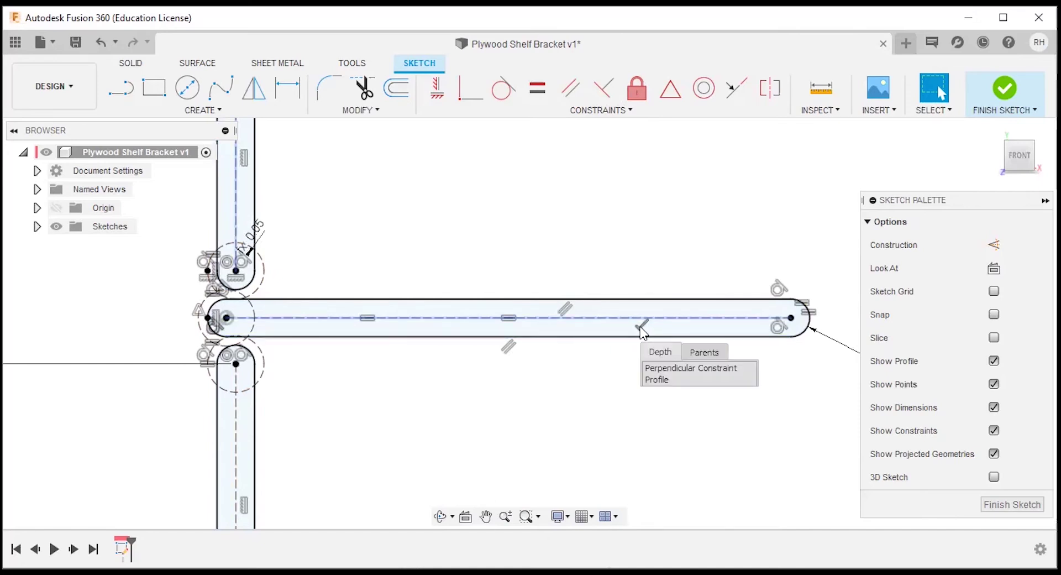
click(673, 378)
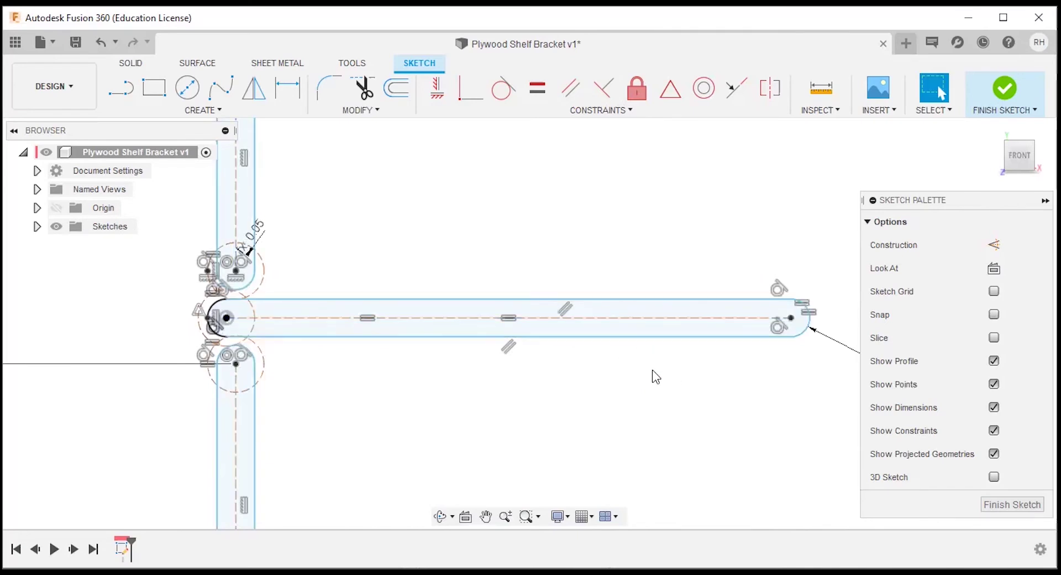
click(683, 318)
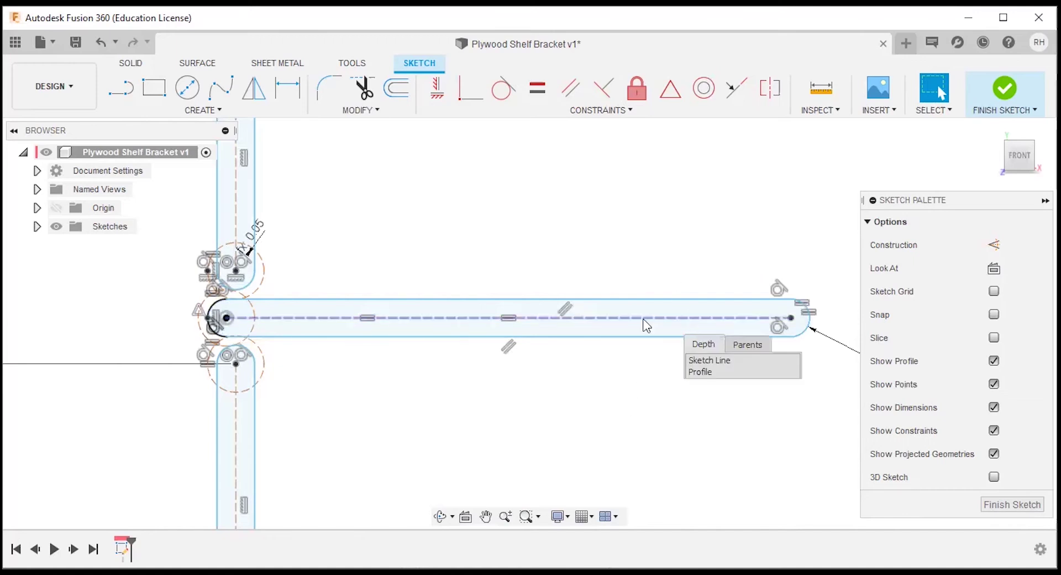
drag(655, 317, 563, 182)
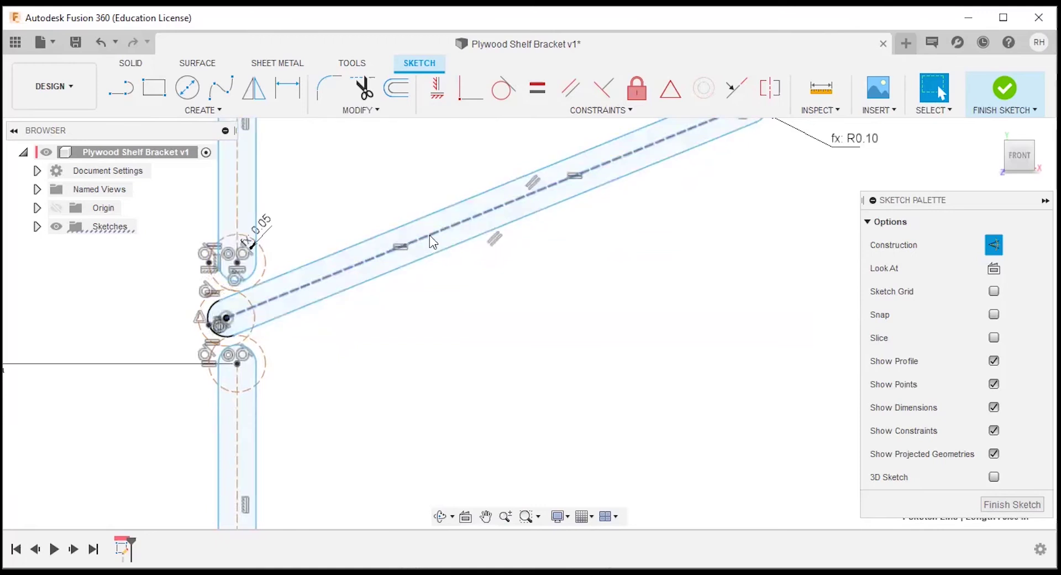
drag(430, 267, 310, 356)
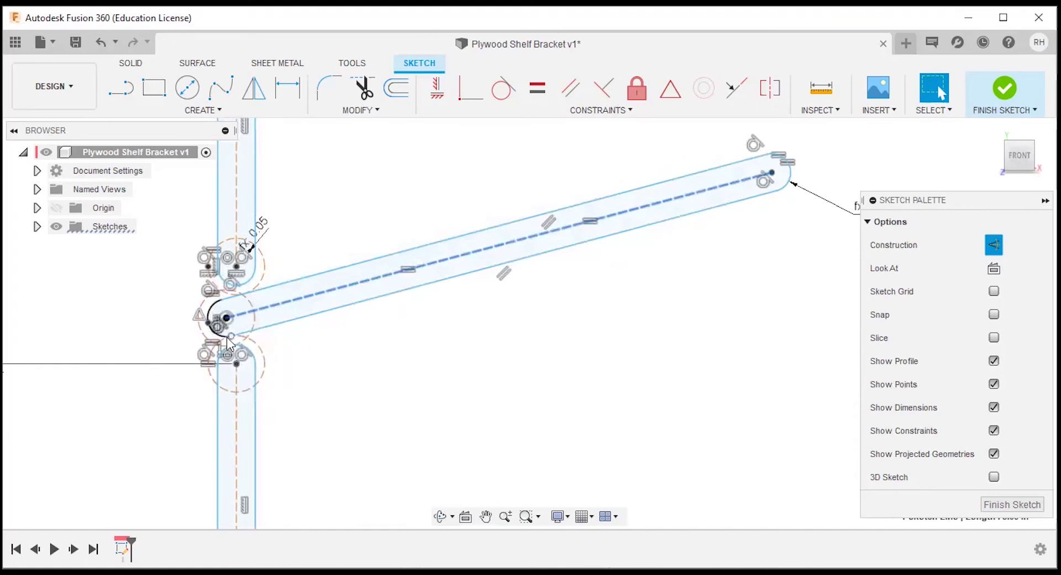
click(373, 182)
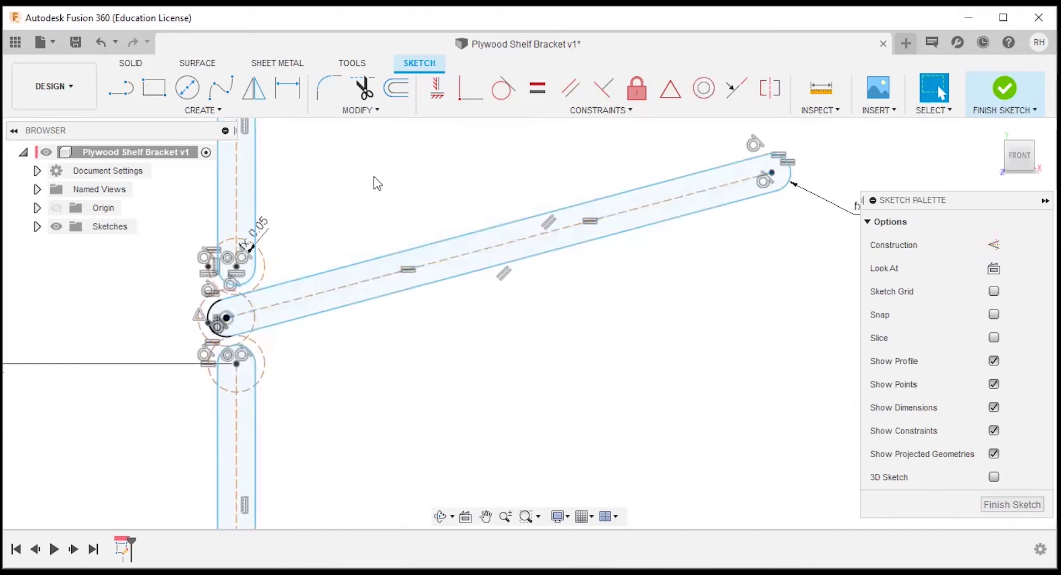
Dimension the angle between the upper vertical slot's centerline and the tilted slot's centerline with the parameter Angle
key(d)
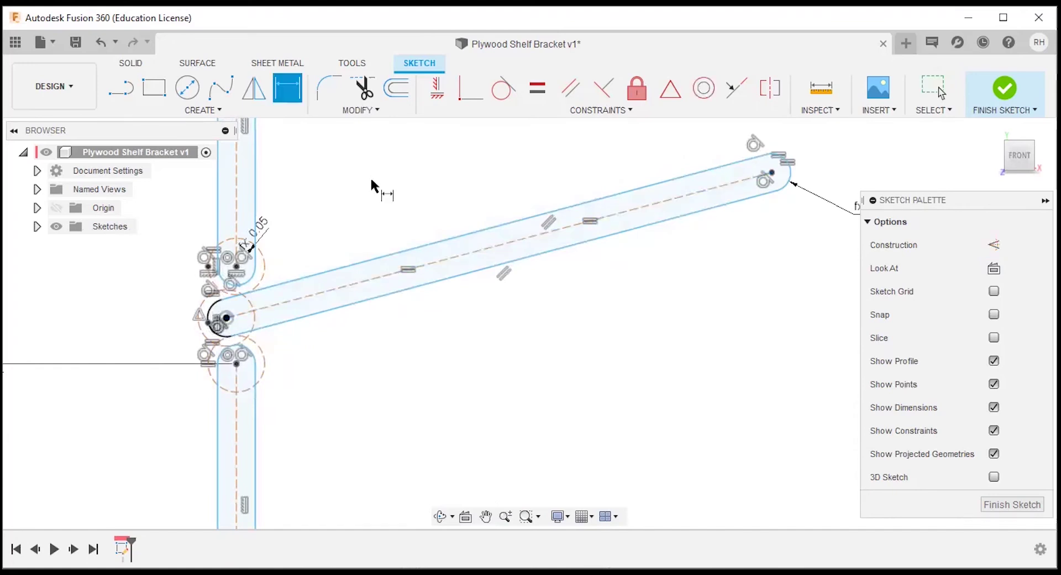
click(236, 186)
click(359, 281)
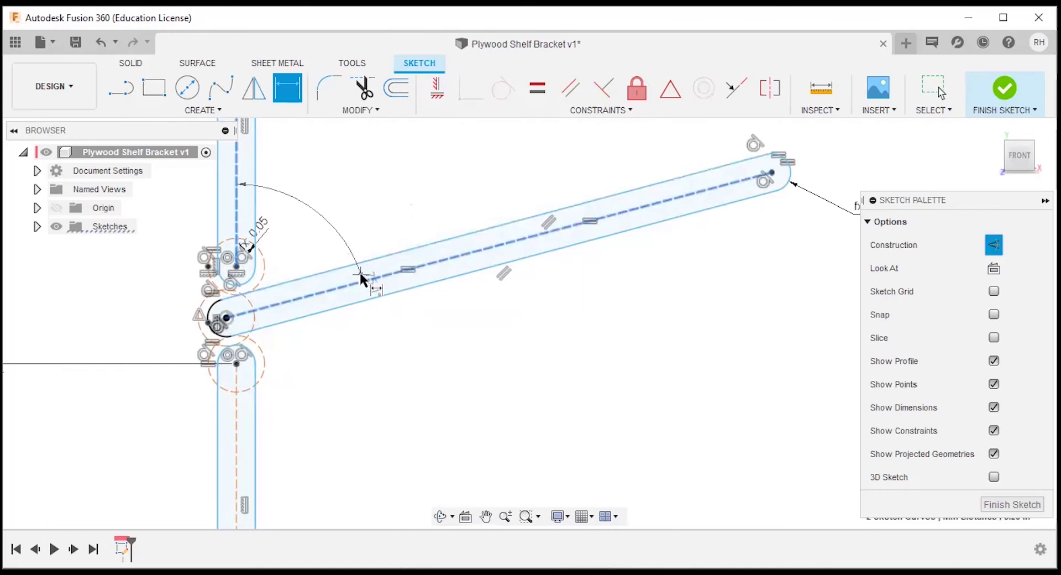
click(376, 208)
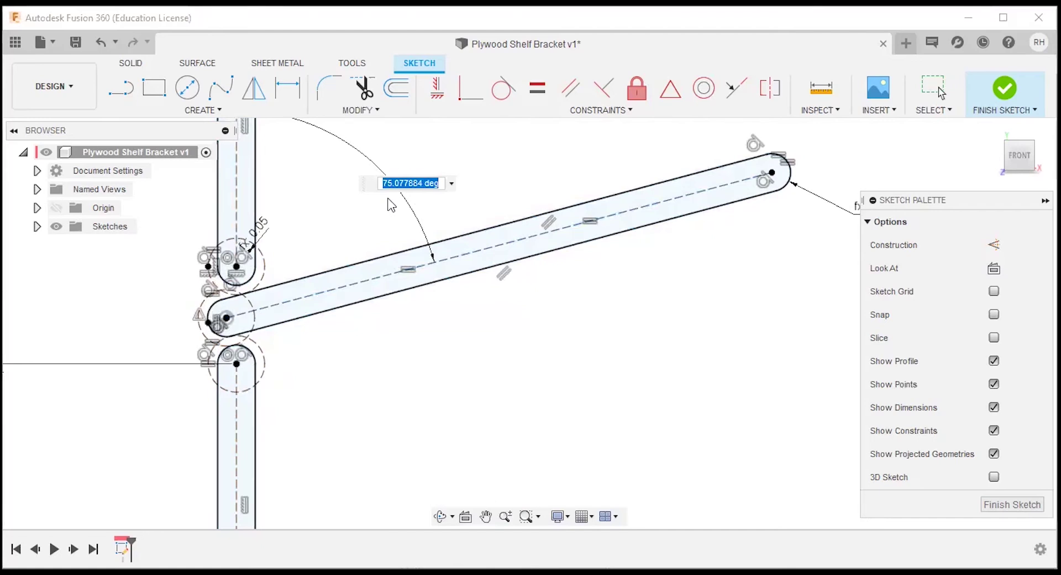
text(a)
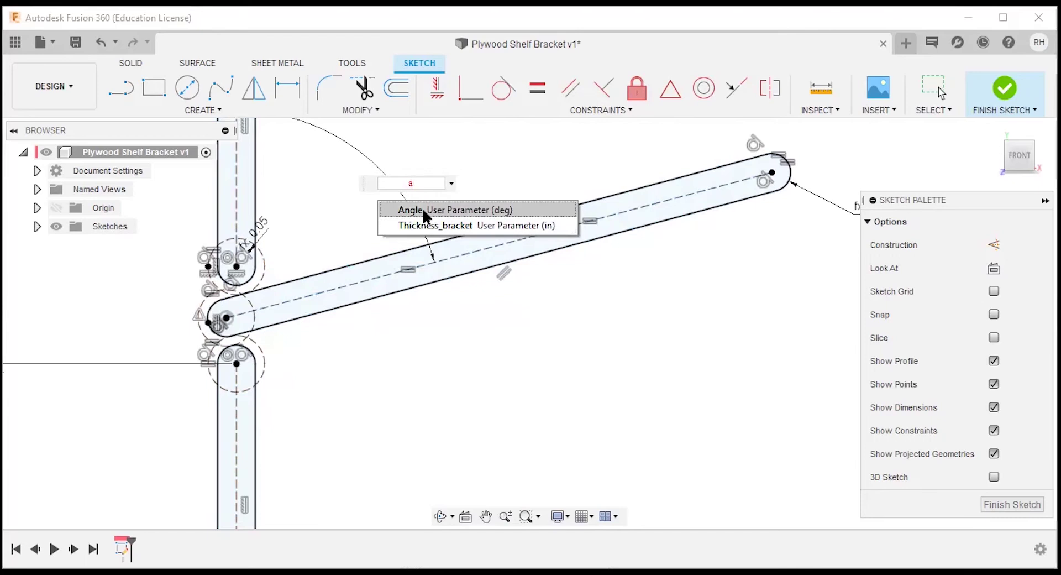
click(422, 210)
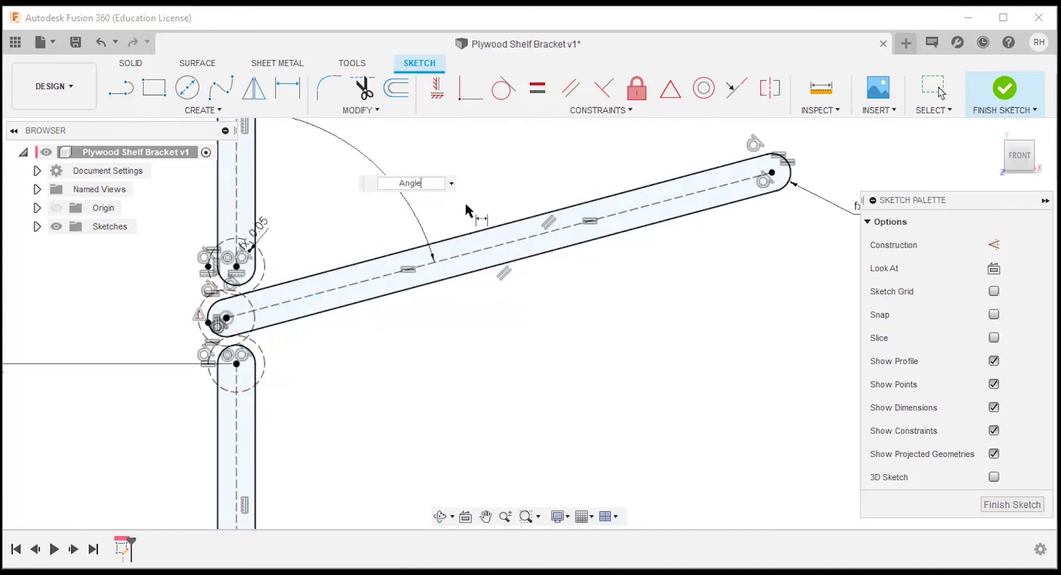
key(Return)
scroll(396, 317, down, 2)
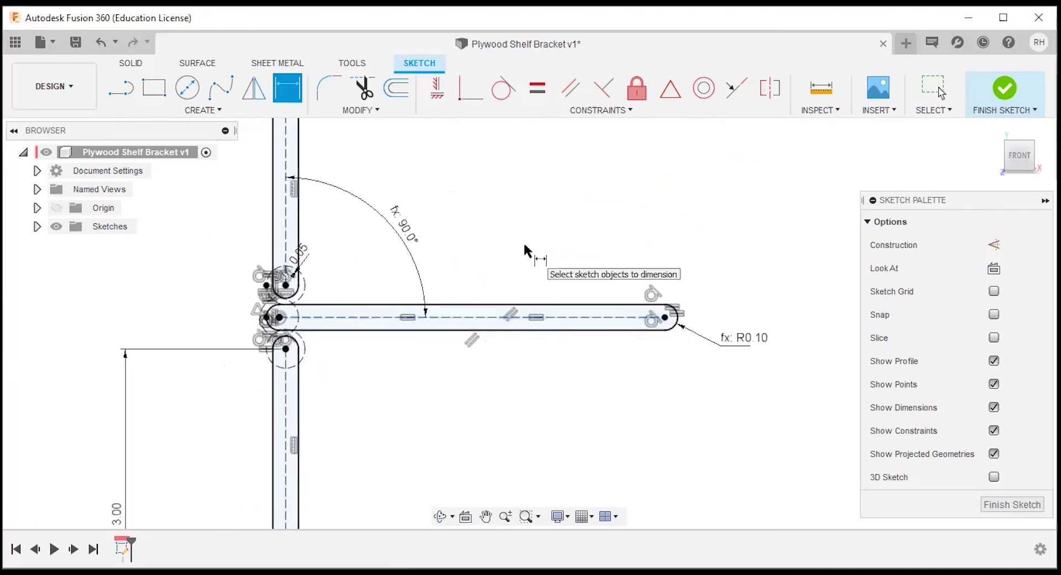
key(Escape)
scroll(453, 289, down, 2)
scroll(397, 333, down, 1)
scroll(376, 323, up, 2)
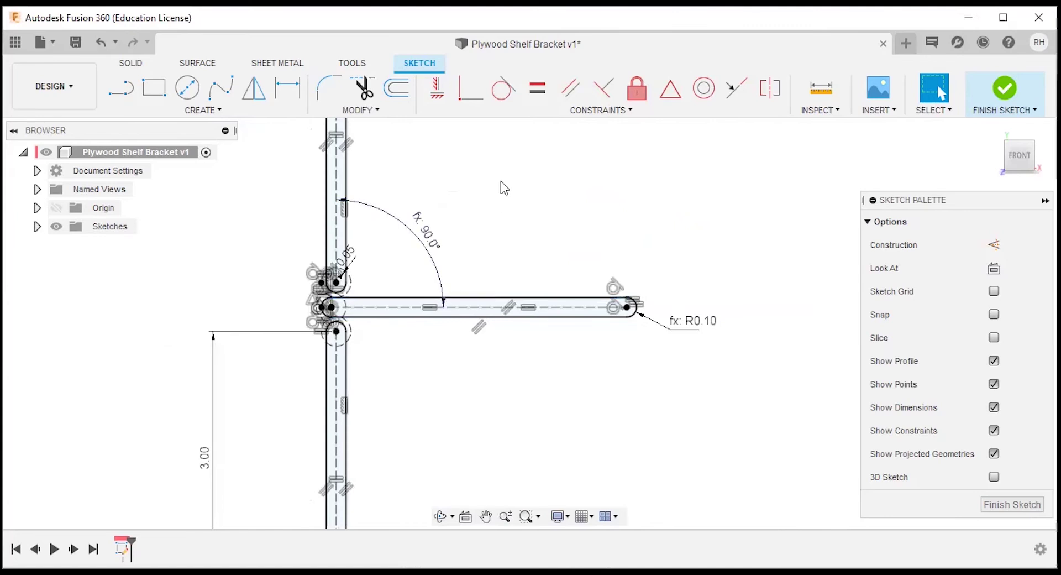
Set the user parameter Angle to 45 deg and Thickness_shelf to 0.75 in
click(368, 111)
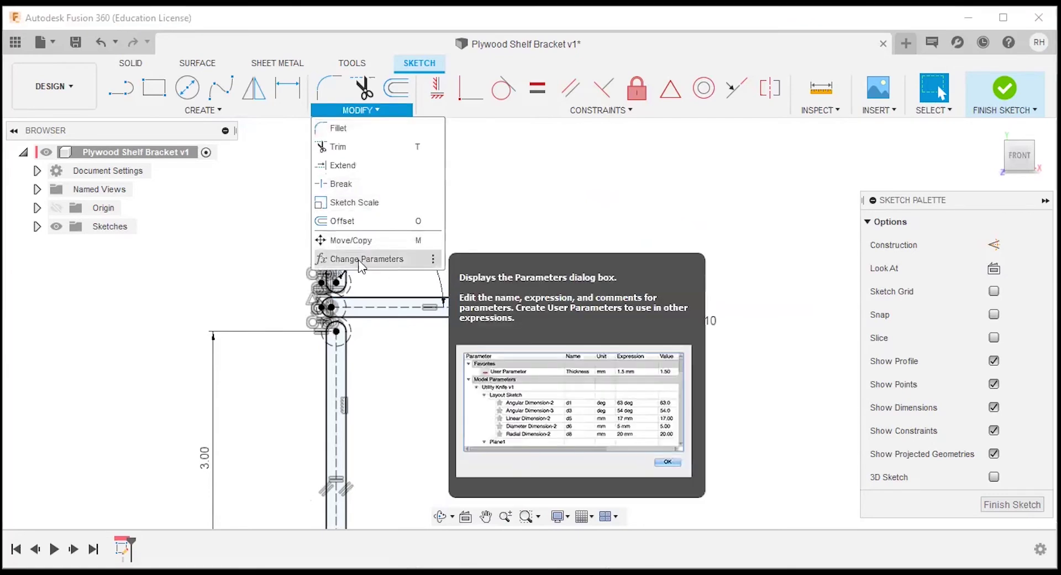
click(360, 260)
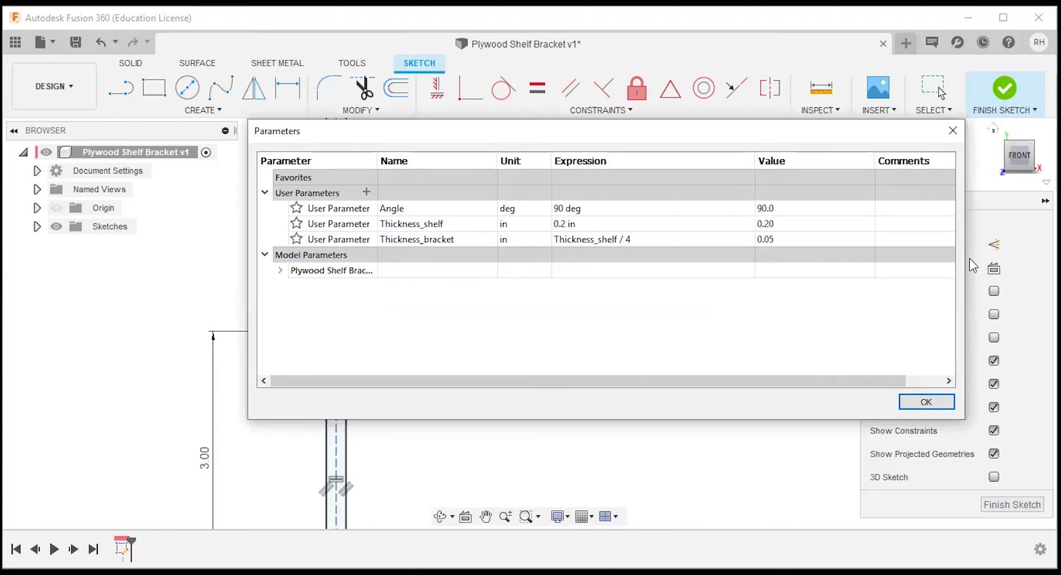
drag(970, 258, 670, 260)
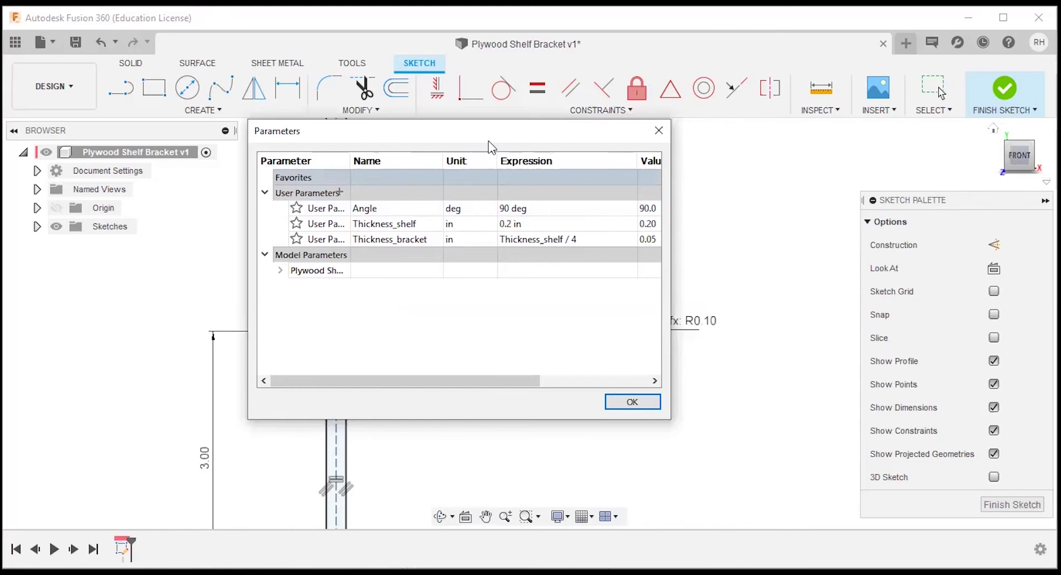
drag(422, 131, 660, 138)
click(789, 217)
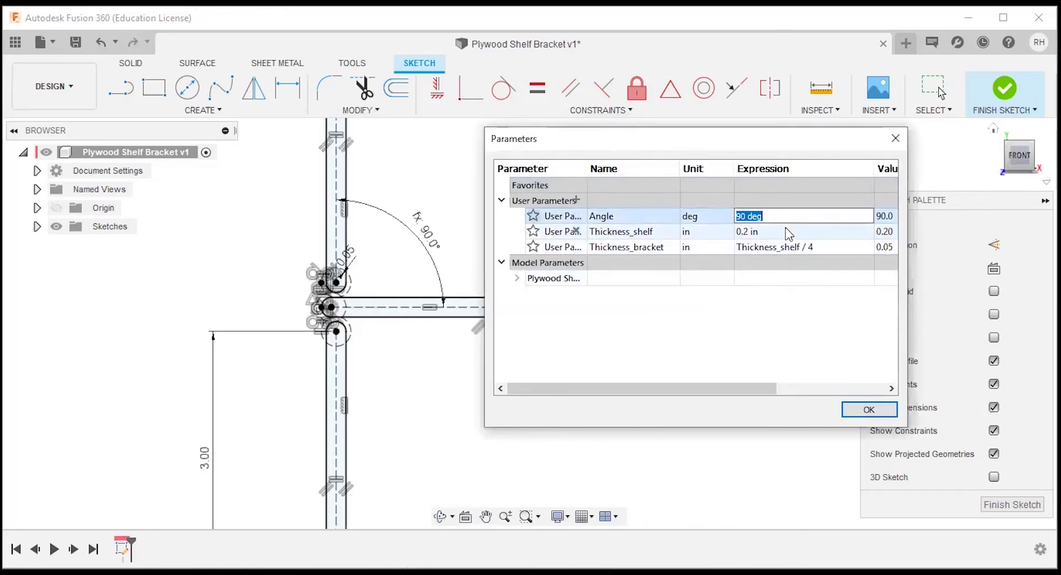
text(45)
click(767, 231)
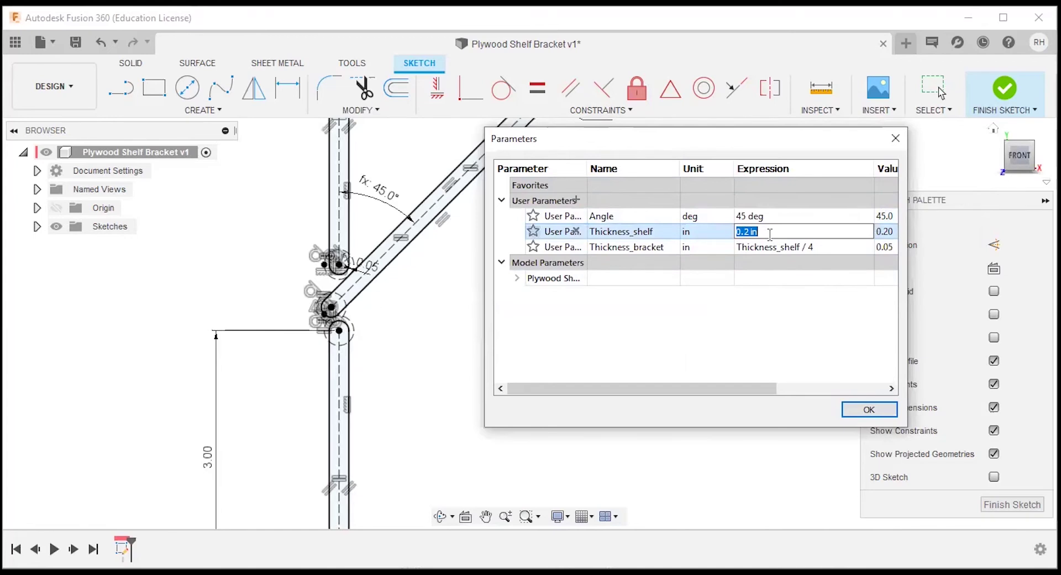
text(.75)
click(772, 215)
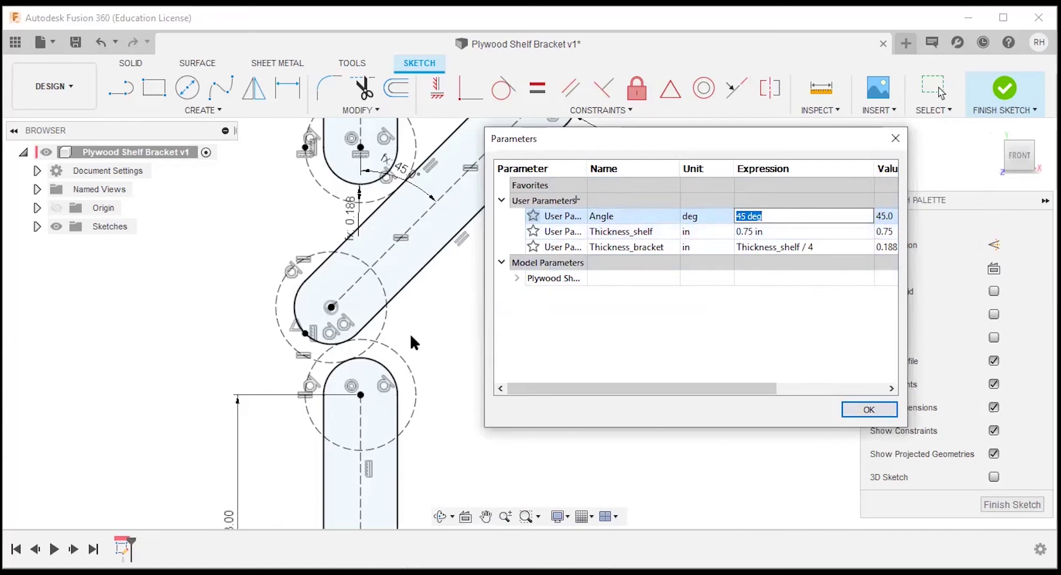
click(777, 231)
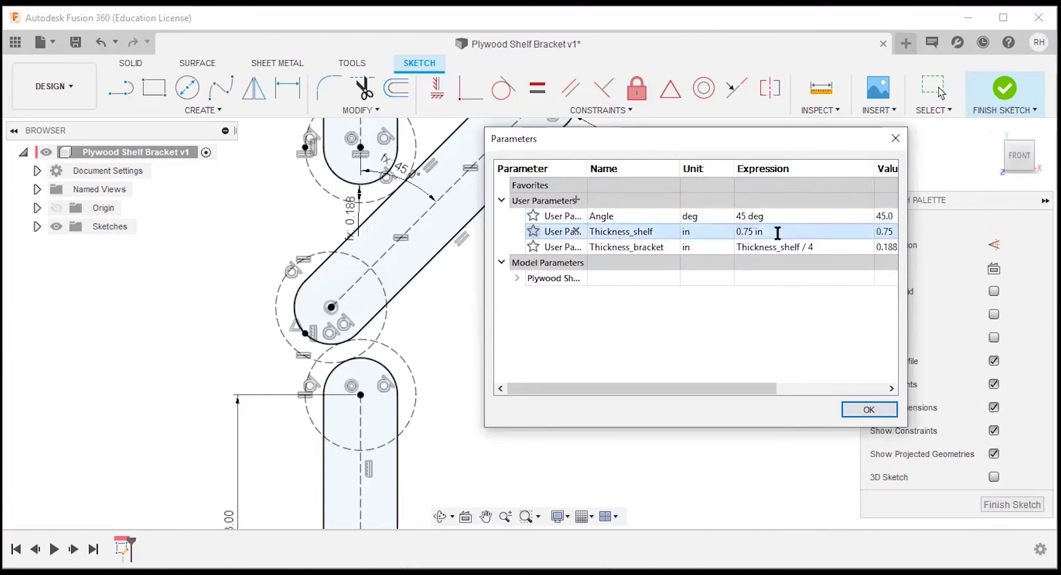
click(777, 215)
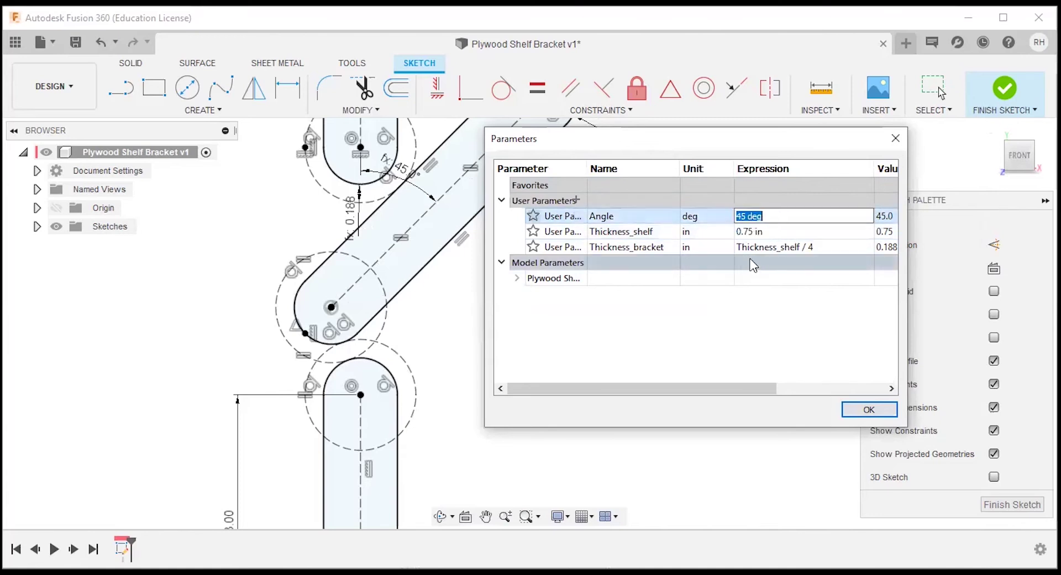
click(778, 232)
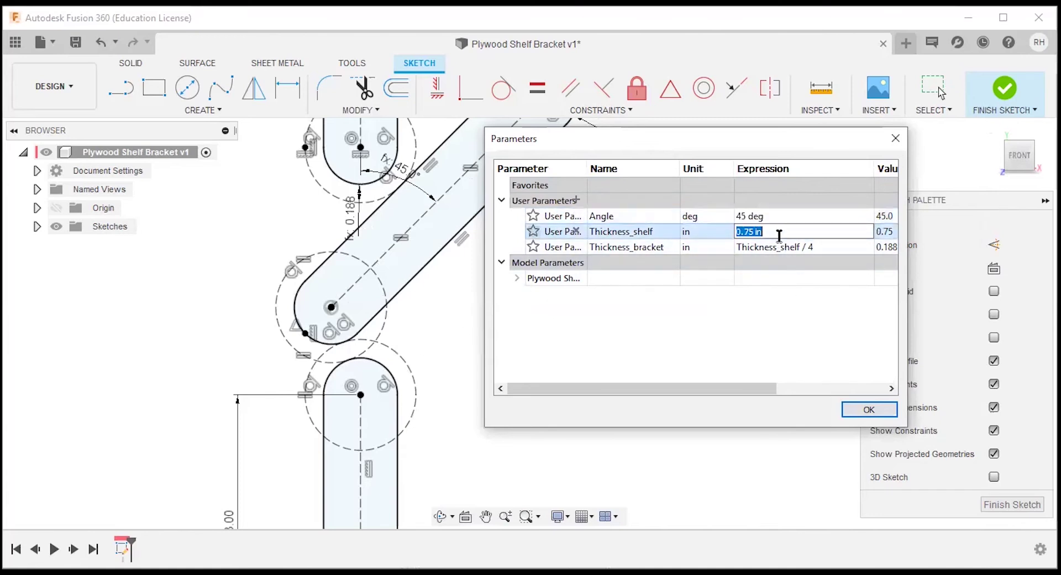
click(416, 332)
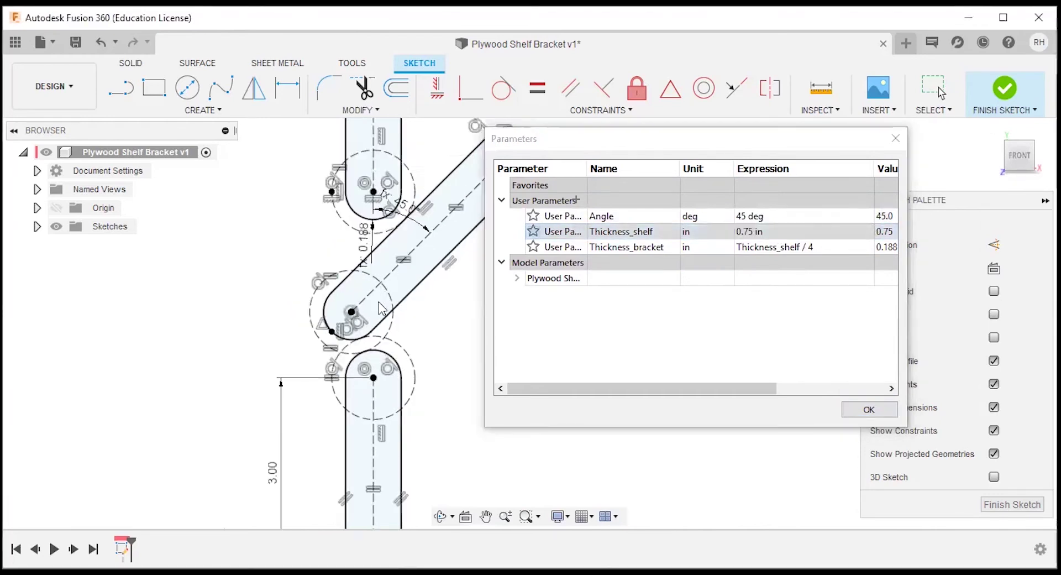
Set the user parameter Angle to 90 deg and Thickness_shelf to 0.2 in, and close the parameters
double_click(774, 217)
text(90)
double_click(778, 231)
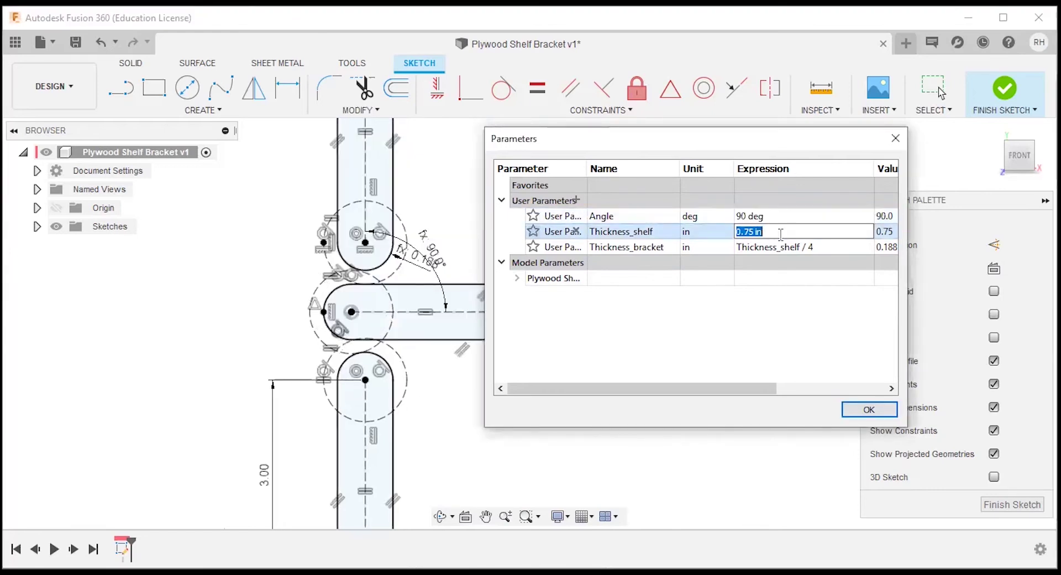
text(.2)
click(777, 217)
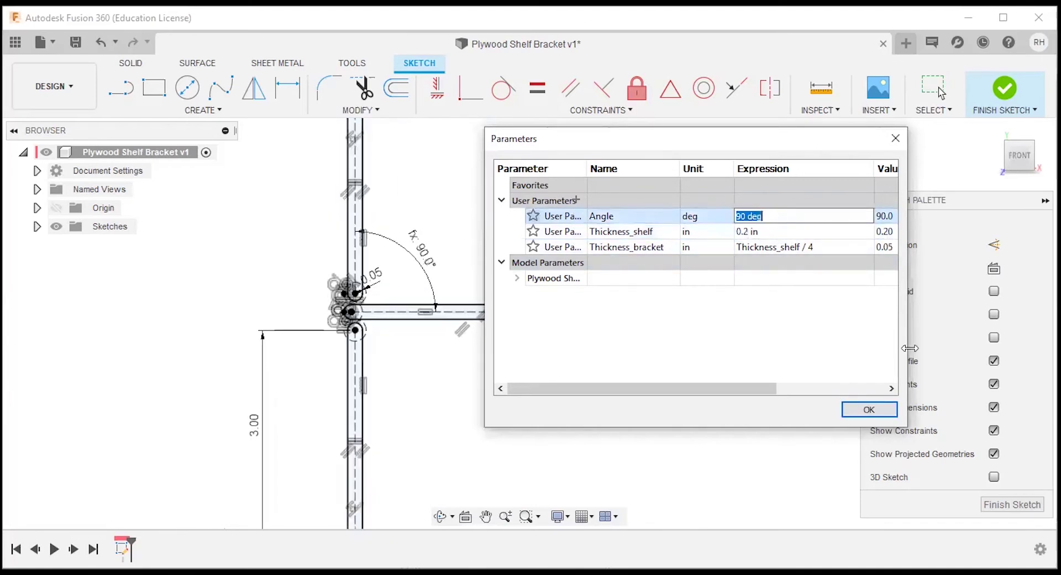
click(869, 409)
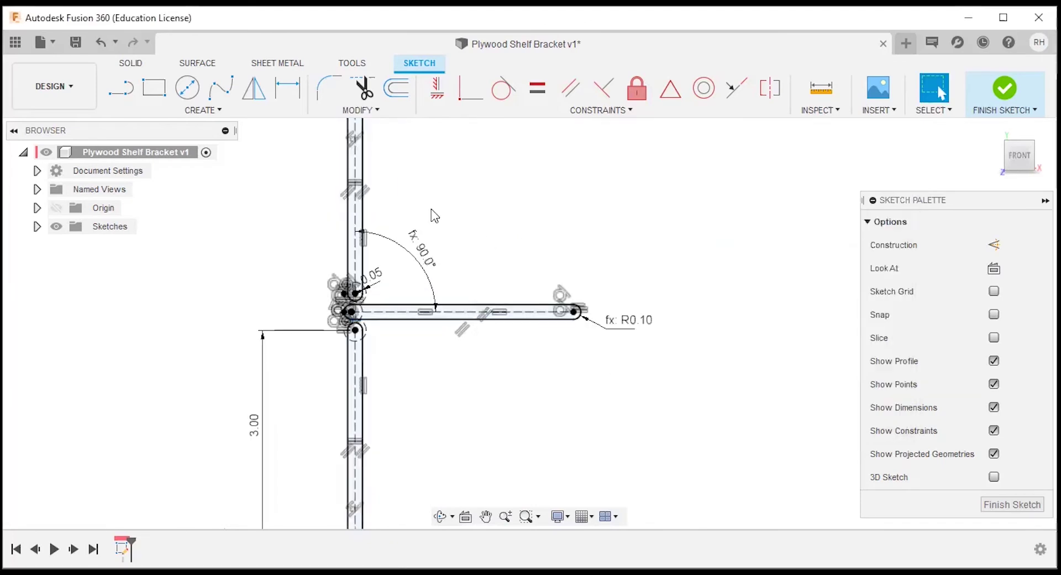
Finish the slot sketch and save the design as a new version with the description User Saved
click(1005, 89)
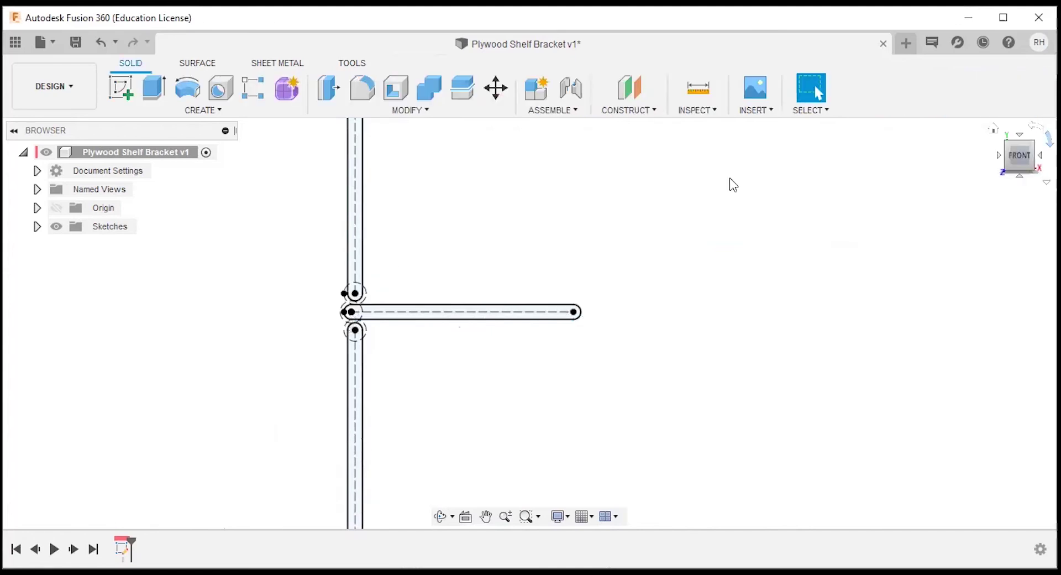
click(84, 44)
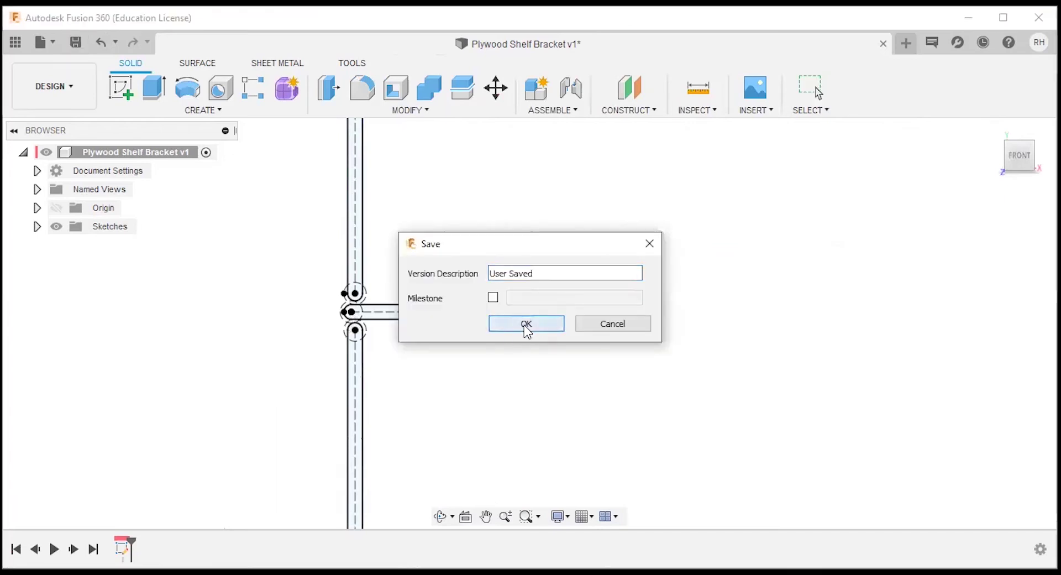
click(526, 324)
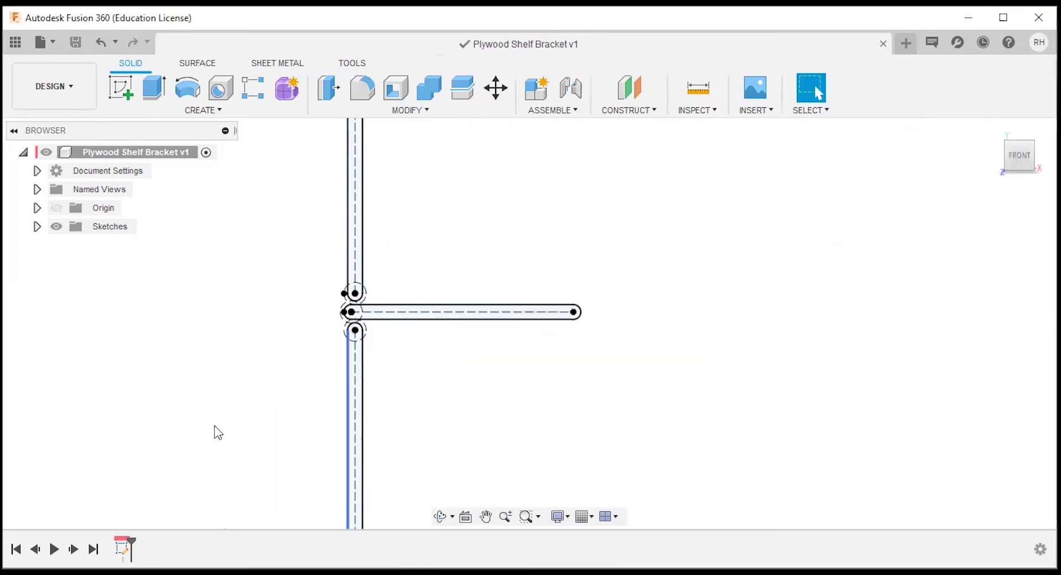
Rename Sketch1 as Shelf Sketch
click(37, 227)
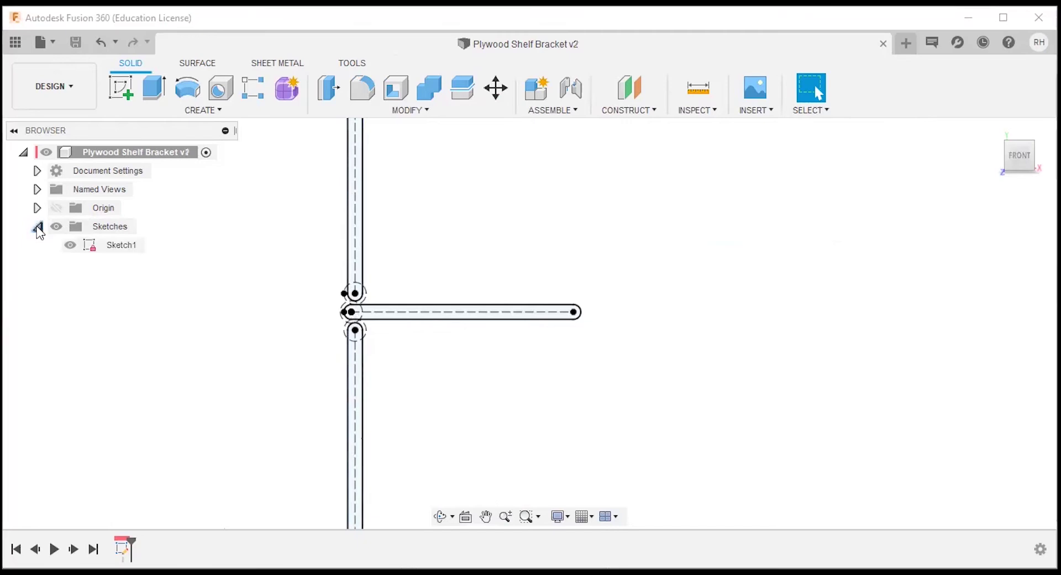
double_click(121, 246)
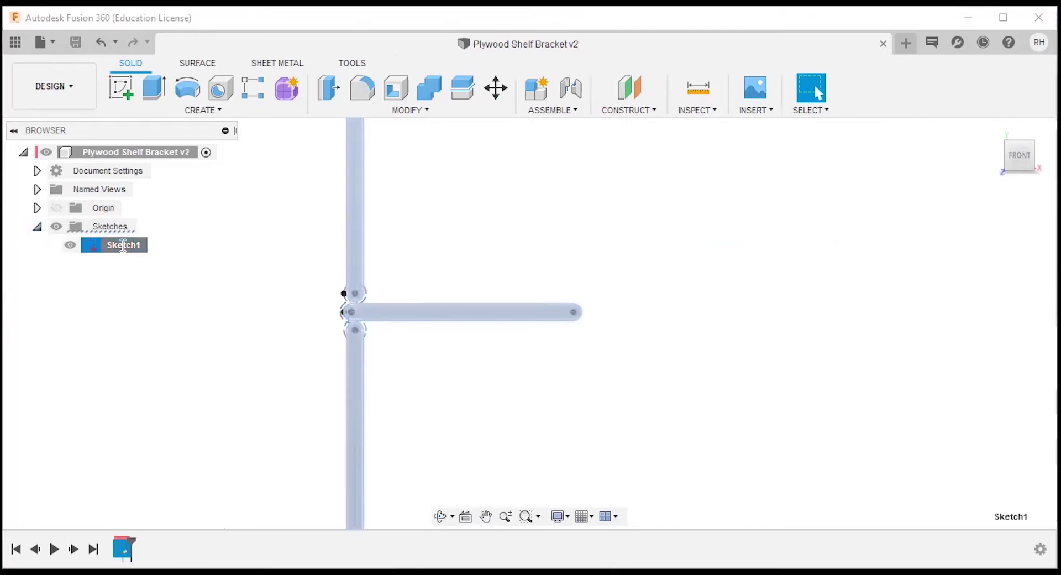
text(Shelf)
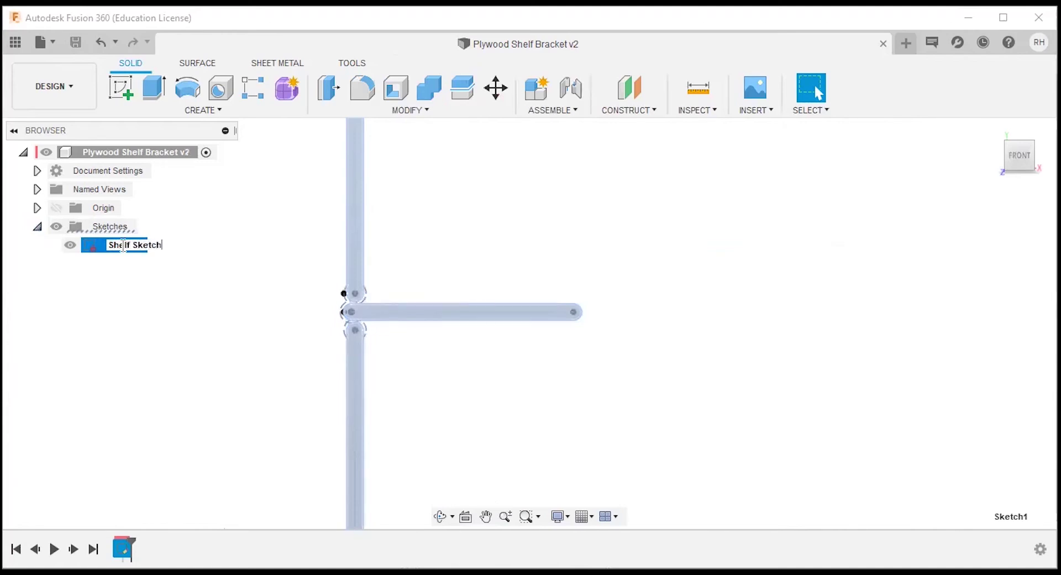
key(Return)
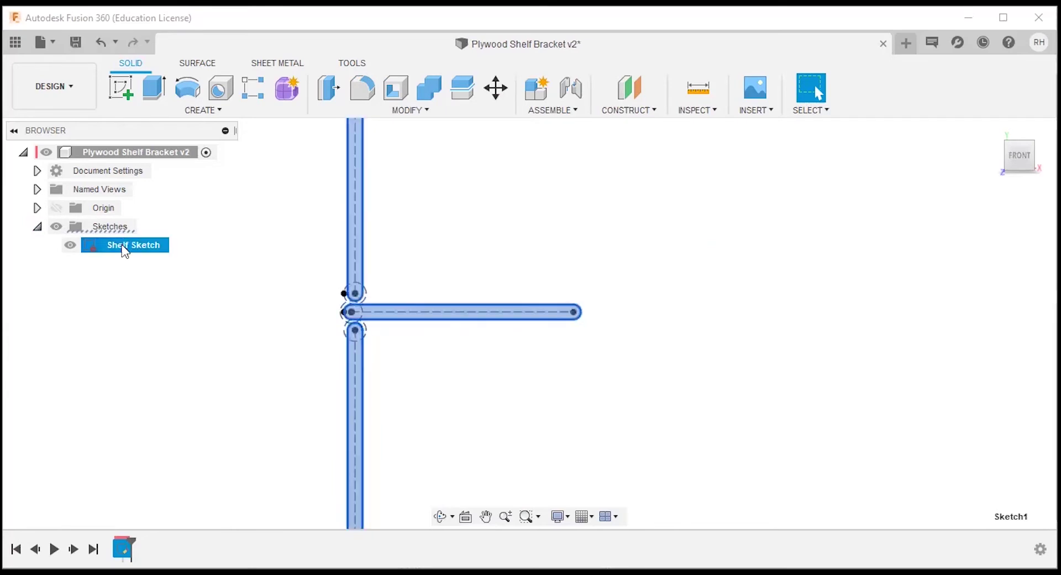
click(370, 279)
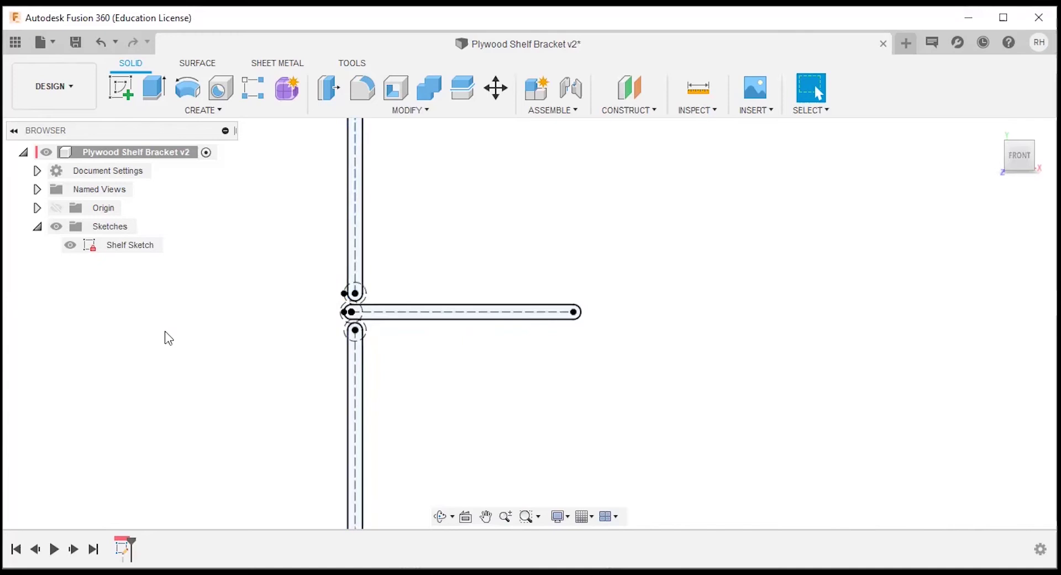
Reopen Shelf Sketch for editing and hide its constraints and dimensions
click(130, 246)
double_click(355, 316)
scroll(354, 304, up, 2)
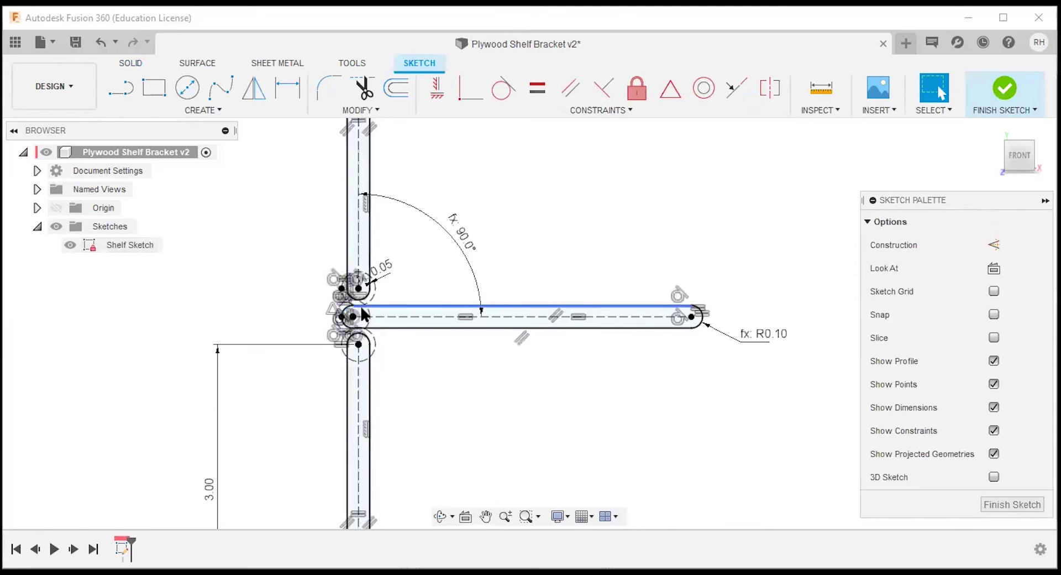
scroll(360, 318, up, 2)
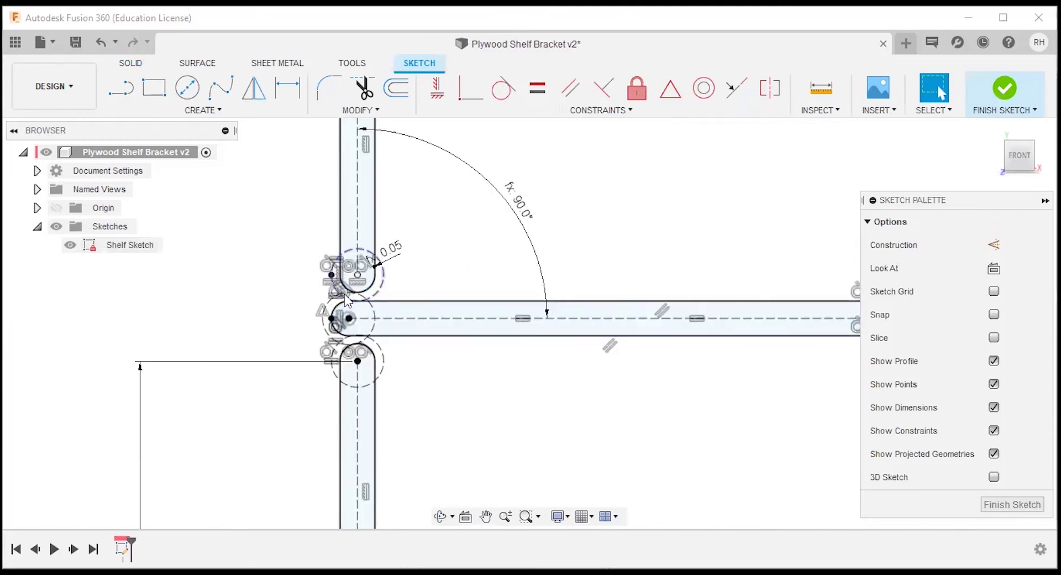
scroll(343, 295, down, 1)
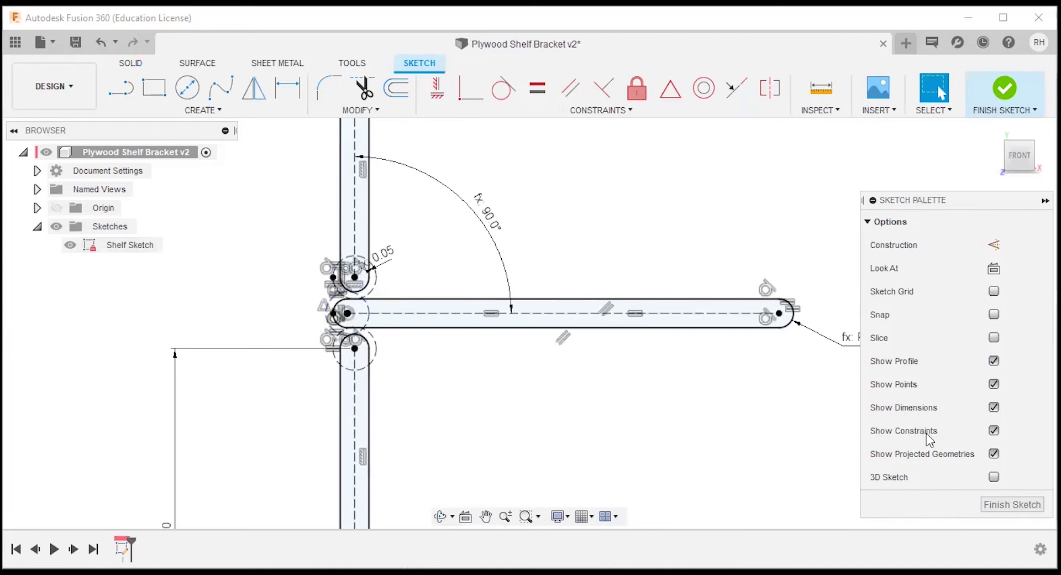
click(994, 430)
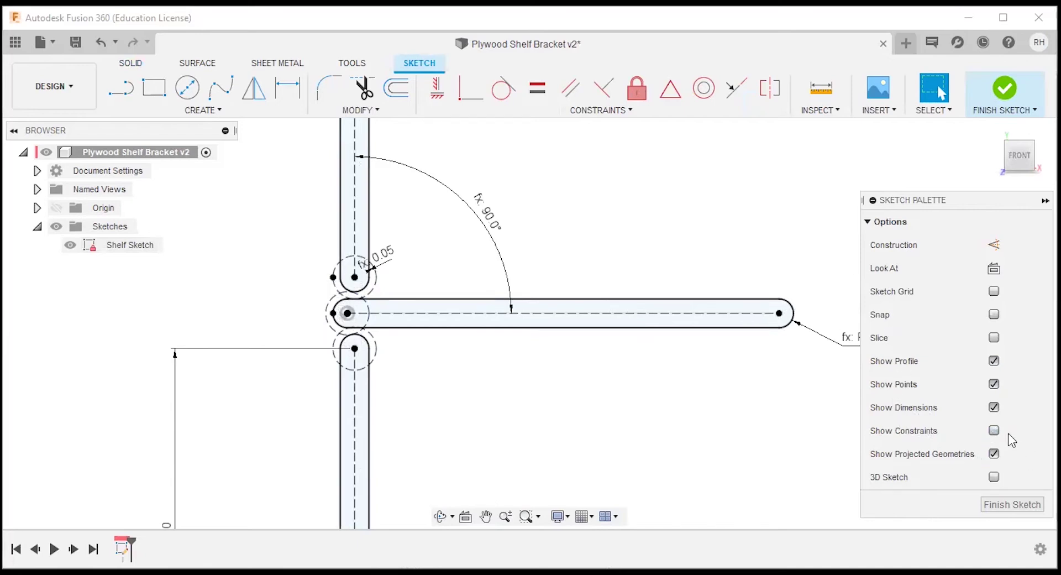
click(994, 408)
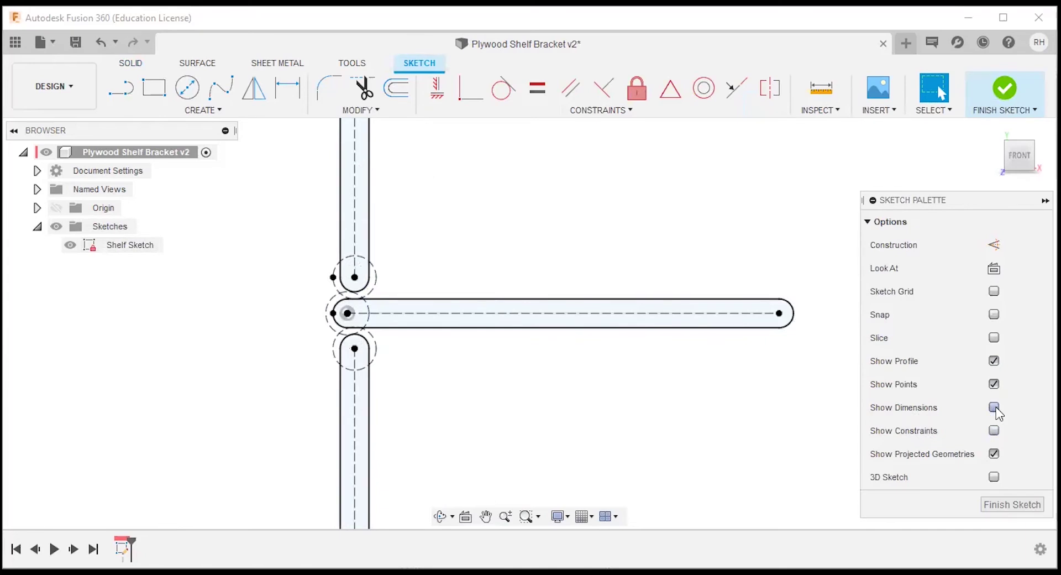
Show the dimensions and constraints of Shelf Sketch again and finish the sketch
click(994, 408)
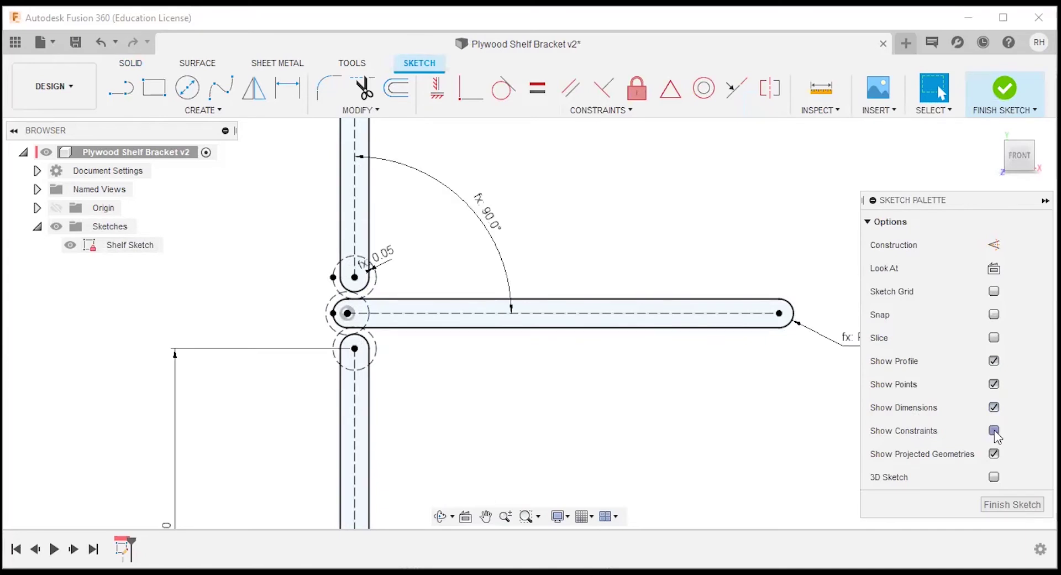
click(994, 430)
click(1012, 505)
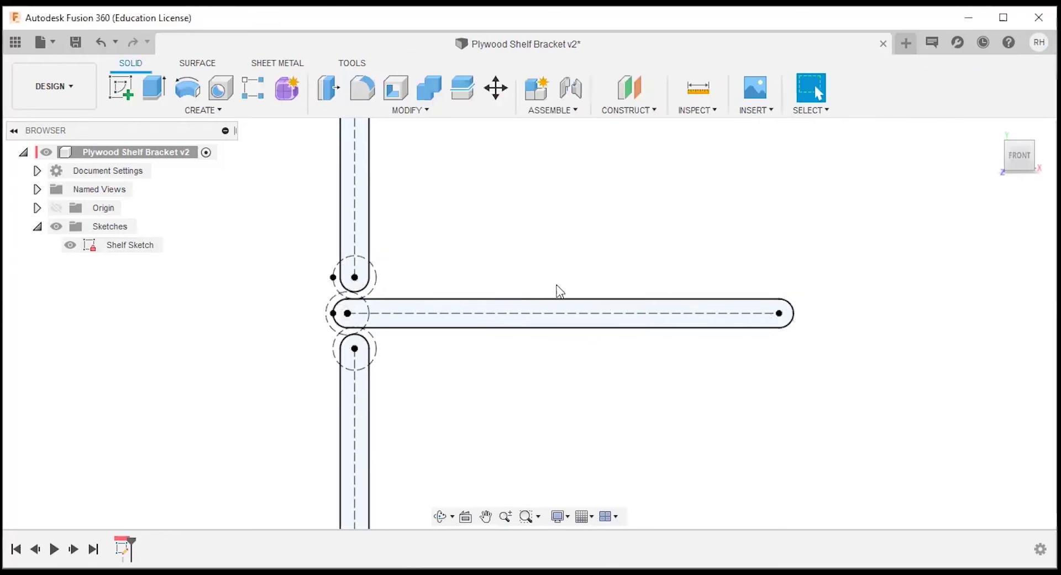
Start a new sketch on the front plane, in the same plane as Shelf Sketch
scroll(538, 245, down, 2)
scroll(491, 365, down, 2)
scroll(450, 239, up, 2)
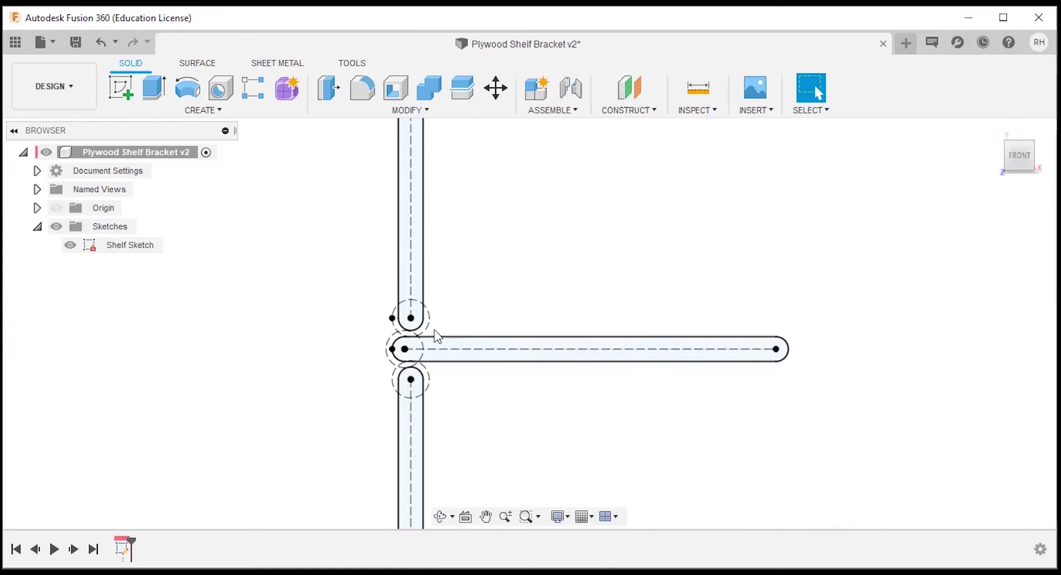
click(122, 88)
click(461, 294)
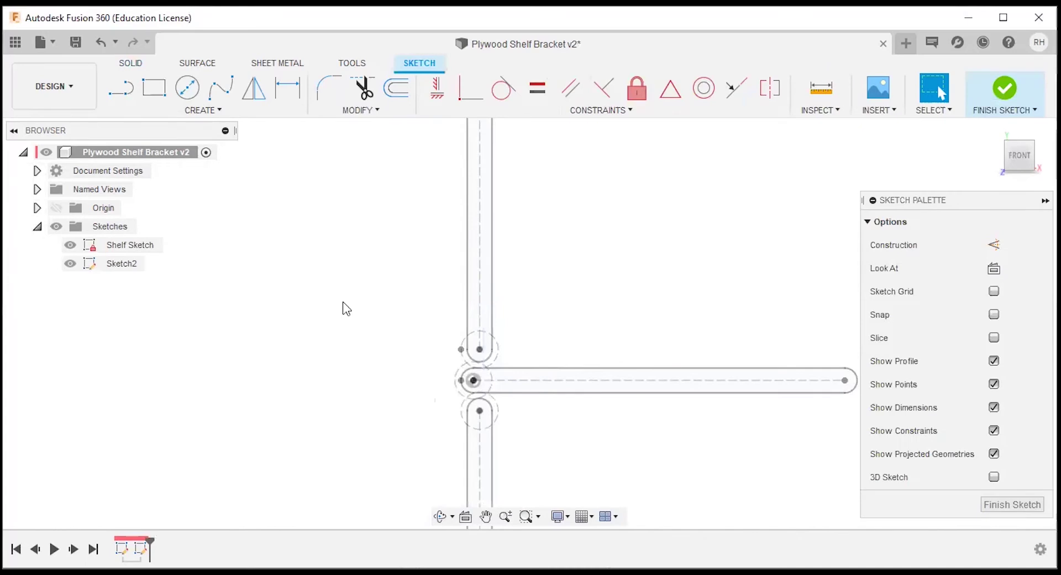
Start a linked projection and select both sides and the lower end arc of the upper vertical slot
scroll(353, 331, up, 4)
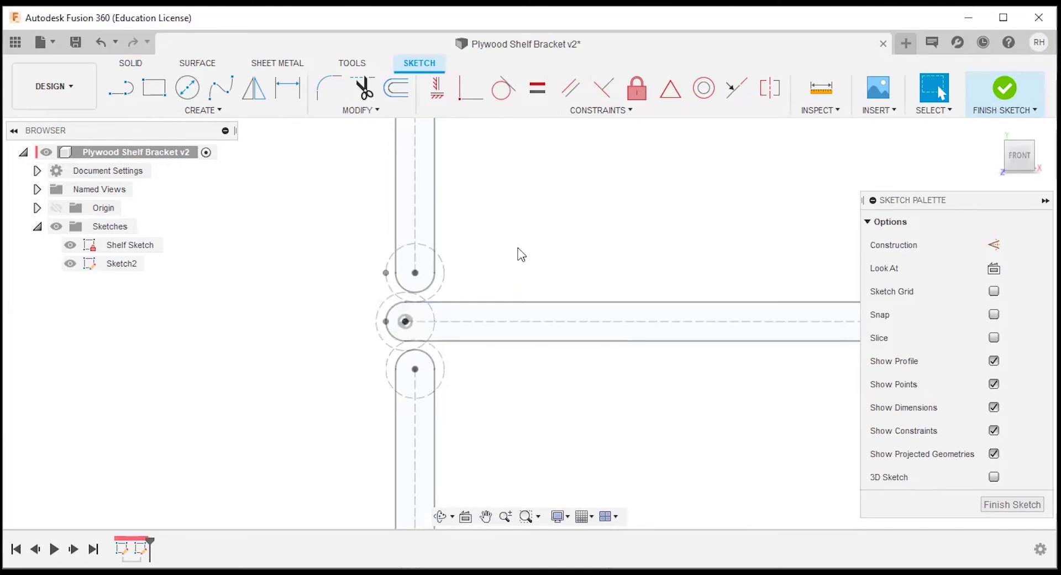
key(p)
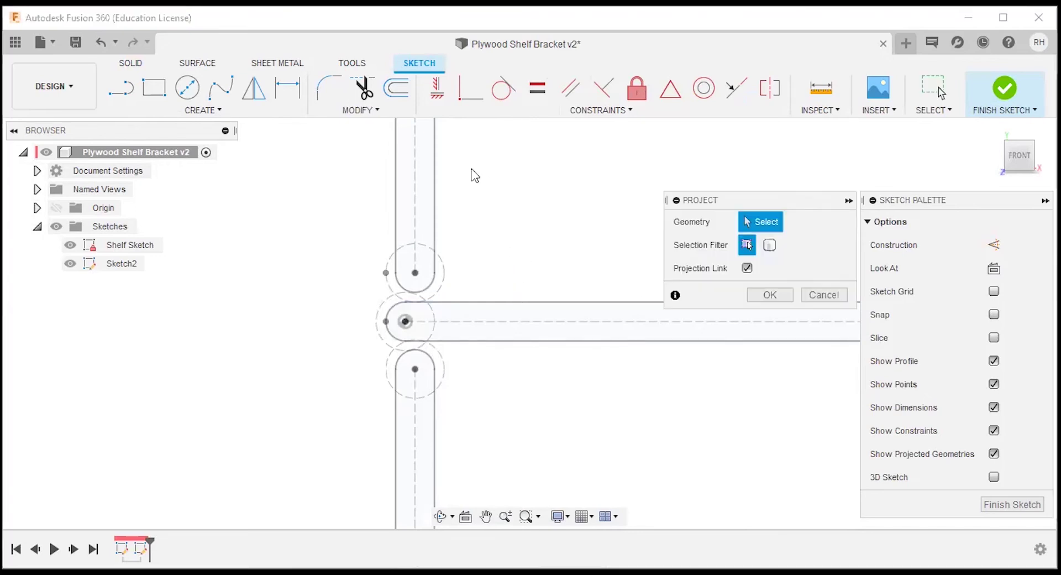
click(437, 230)
click(434, 272)
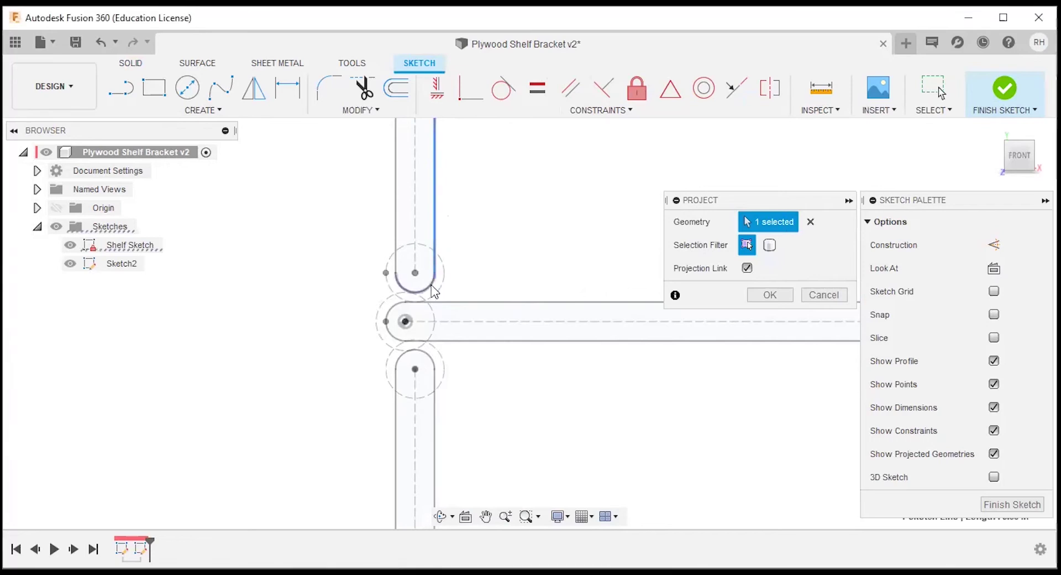
click(396, 234)
Add the horizontal slot's two sides and end arc, plus the lower vertical slot's two sides and upper end arc, to the projection selection
click(469, 302)
click(391, 312)
click(456, 341)
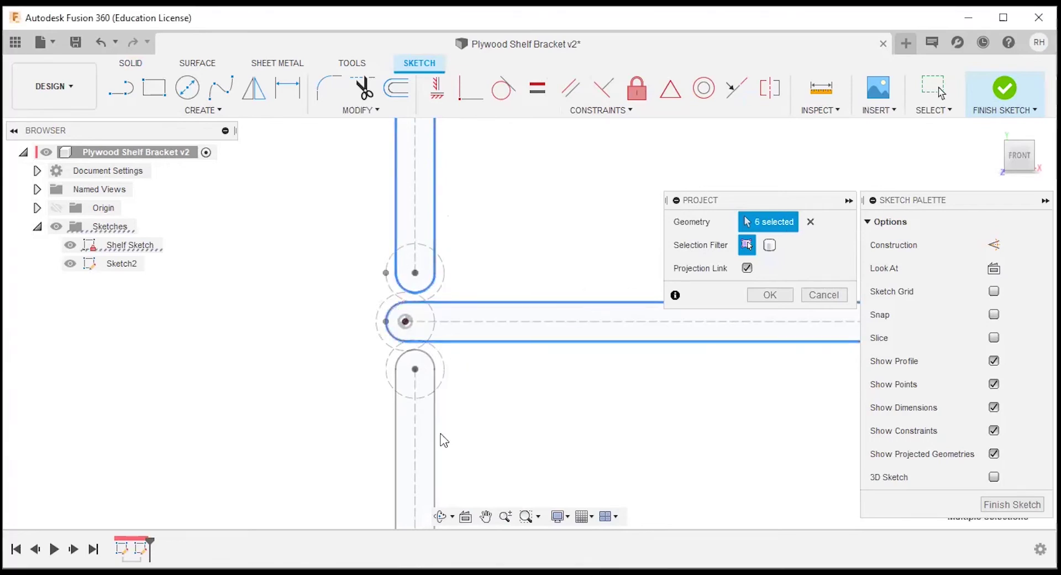
click(433, 434)
click(397, 423)
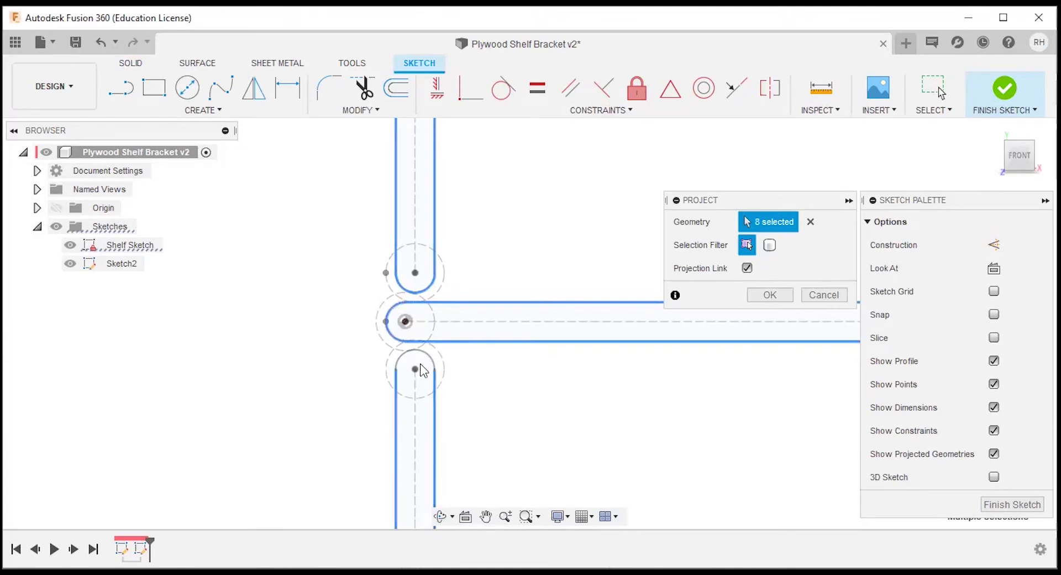
click(428, 352)
Add the dashed circles around the two vertical slot ends to the selection, complete the linked projection and hide Shelf Sketch
click(443, 377)
click(443, 276)
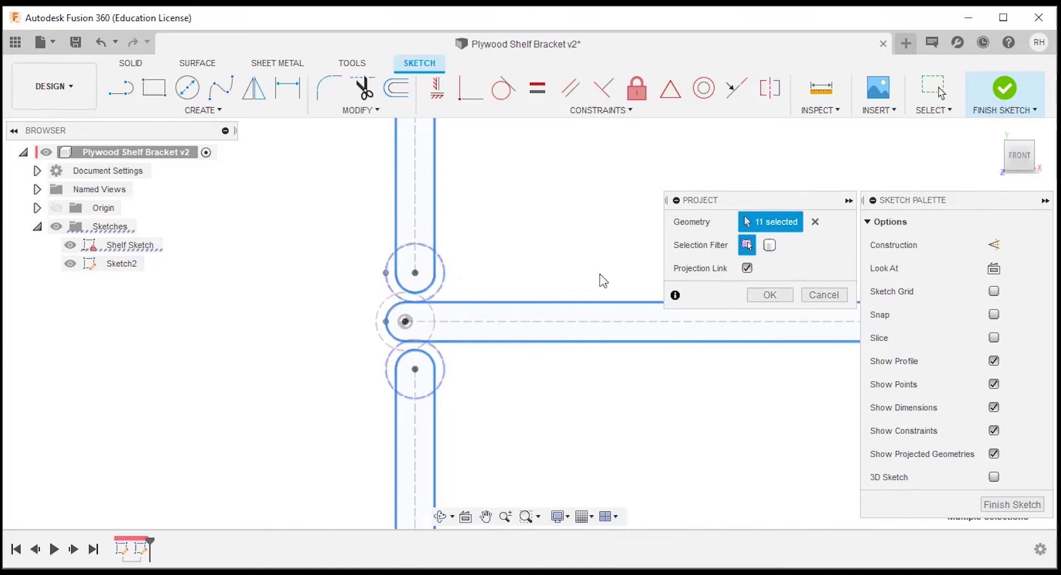
click(773, 294)
click(70, 245)
click(70, 246)
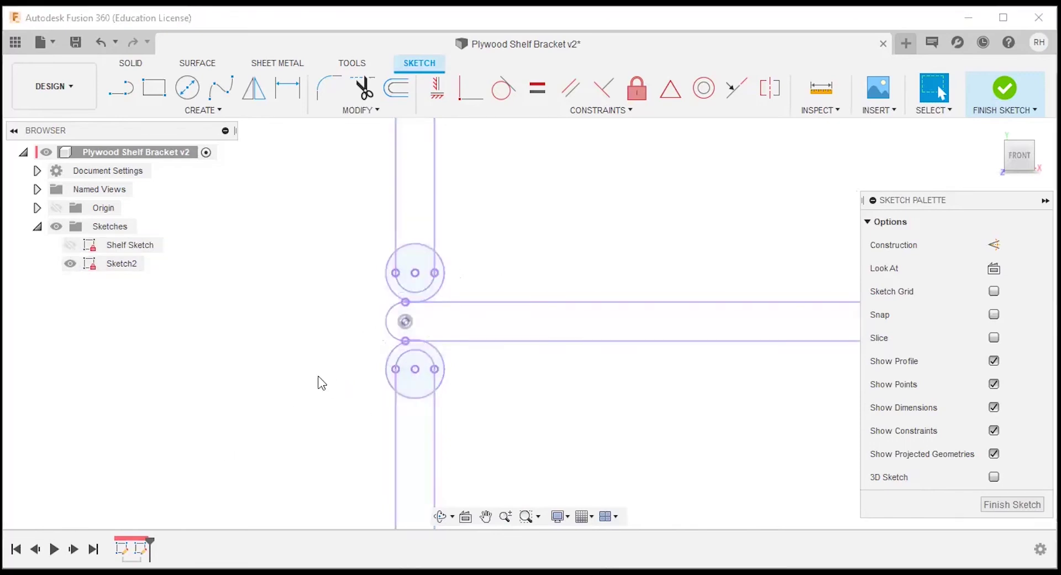
Convert the two projected circles around the vertical slot ends to construction geometry
scroll(322, 366, down, 2)
scroll(323, 366, up, 3)
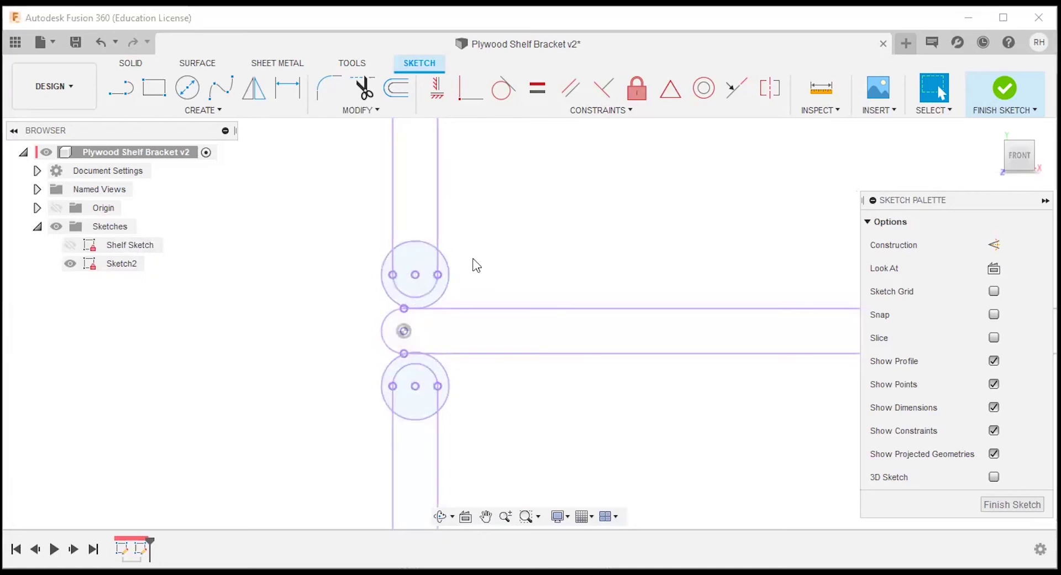
scroll(470, 260, up, 2)
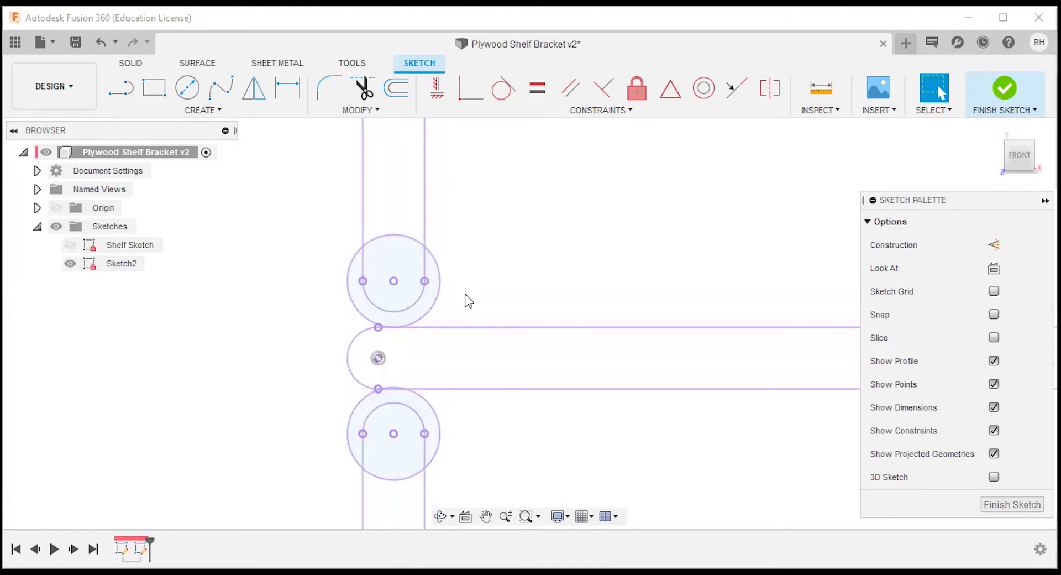
click(413, 322)
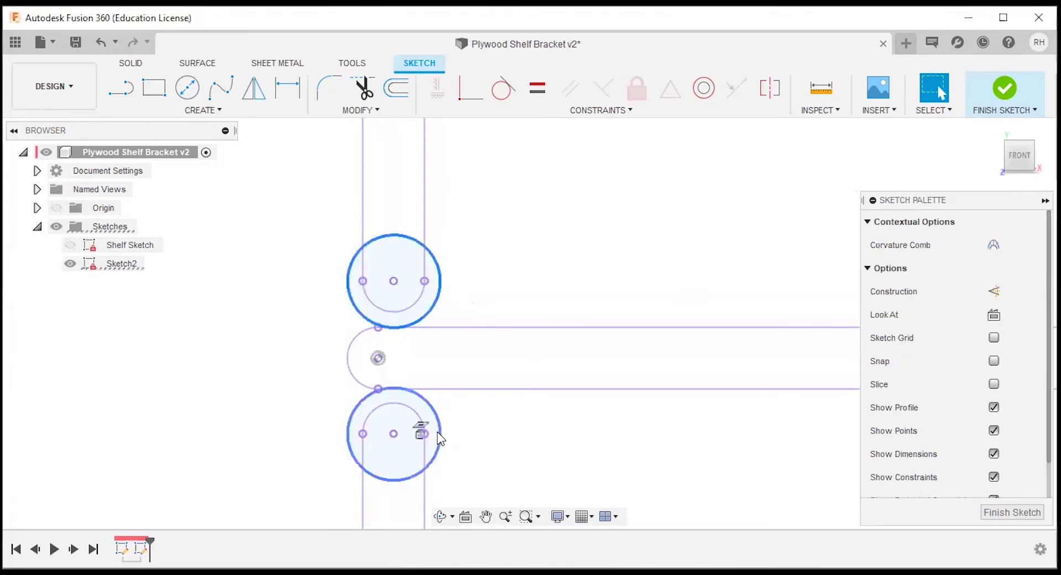
click(438, 433)
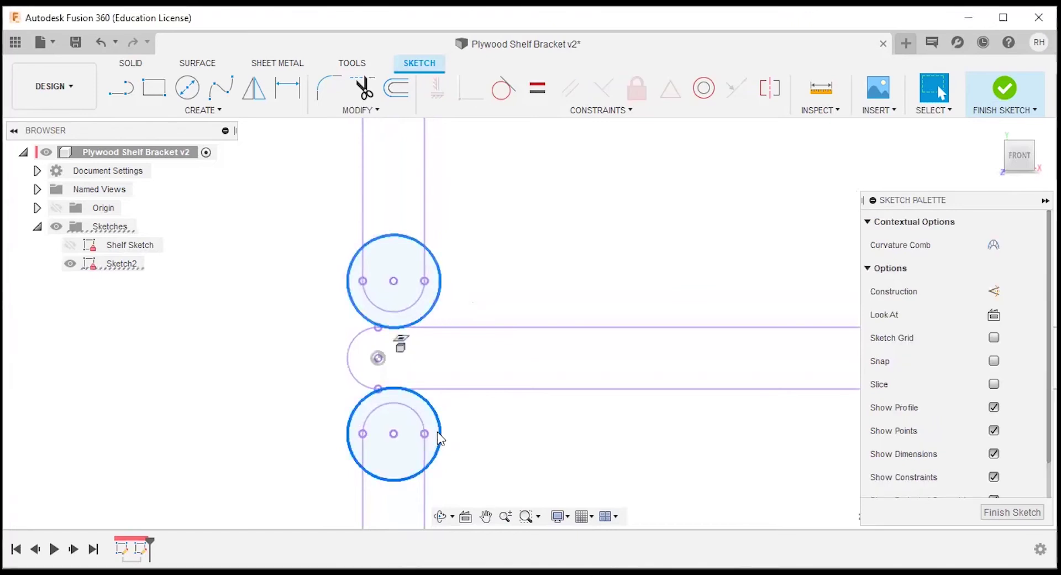
key(x)
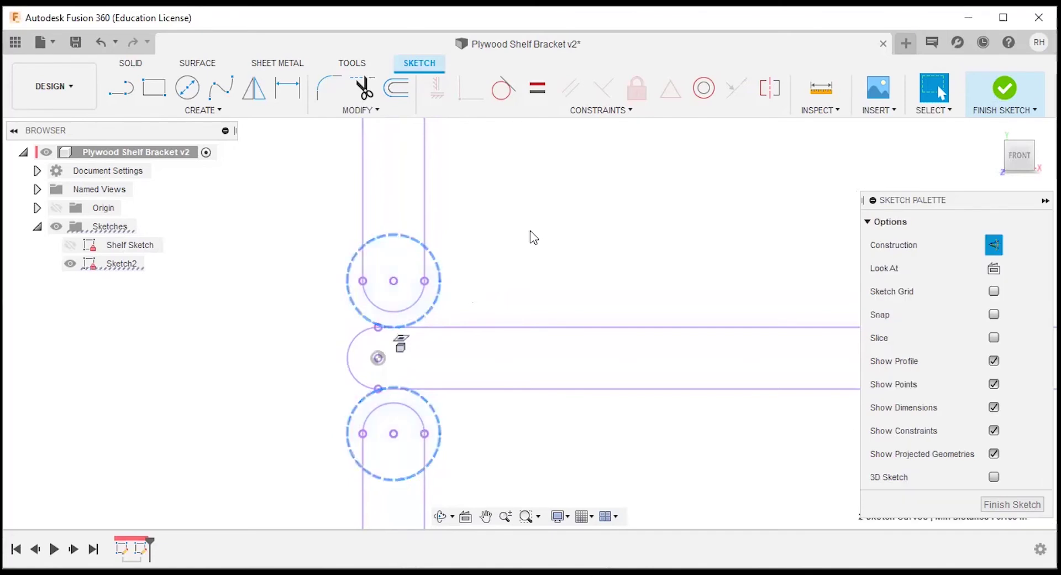
click(529, 231)
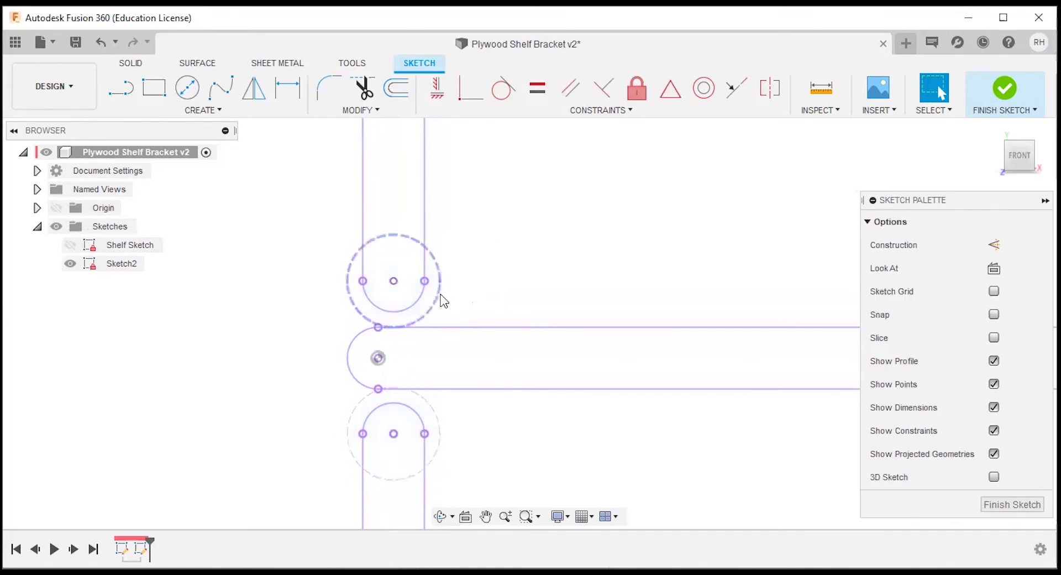
Draw connected lines from the upper slot's left side, about 0.096 in outward and about 0.352 in straight down
scroll(486, 261, down, 1)
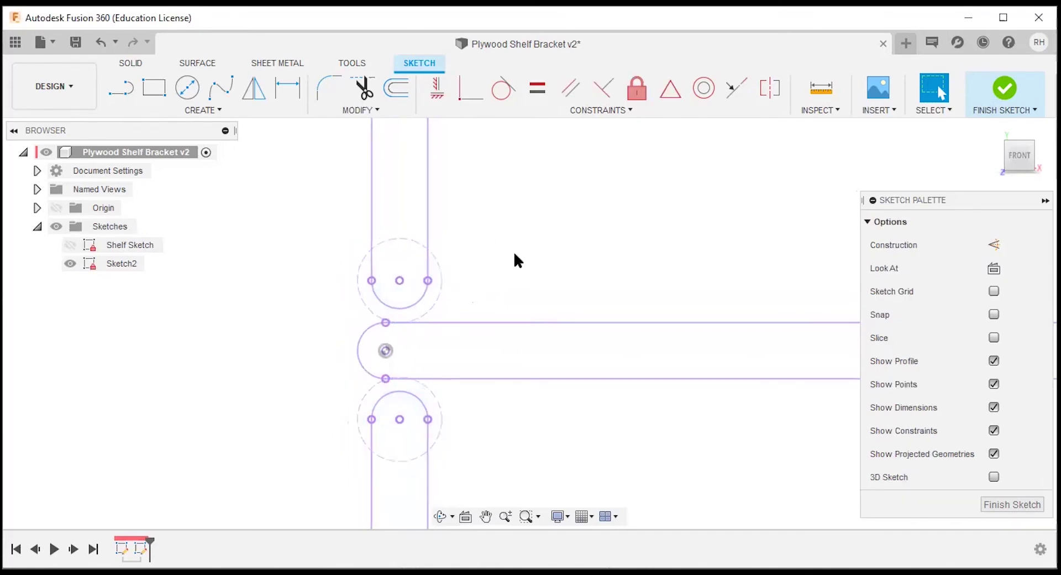
scroll(492, 273, down, 1)
scroll(499, 396, up, 1)
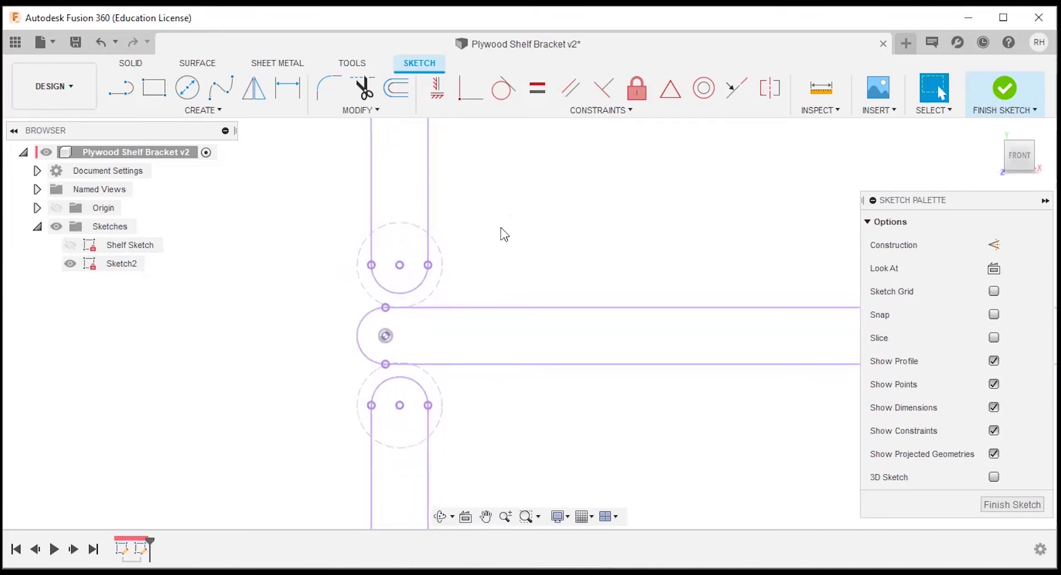
key(l)
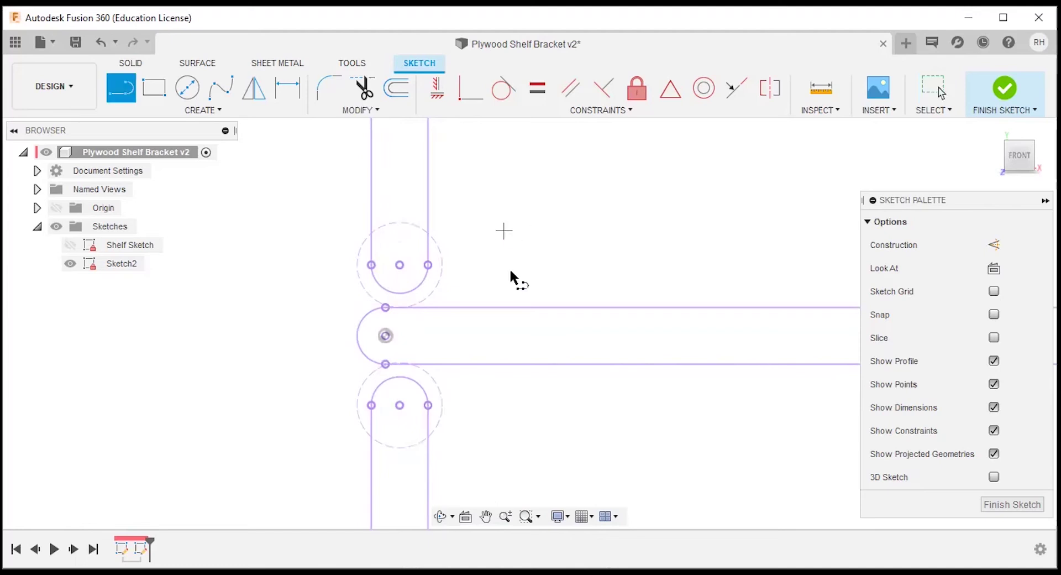
click(369, 197)
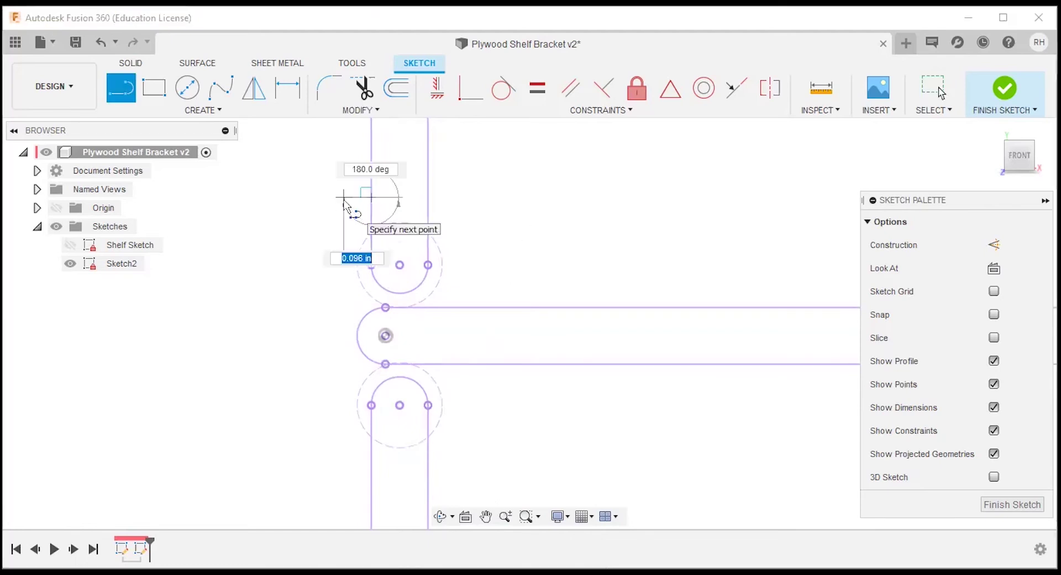
click(343, 198)
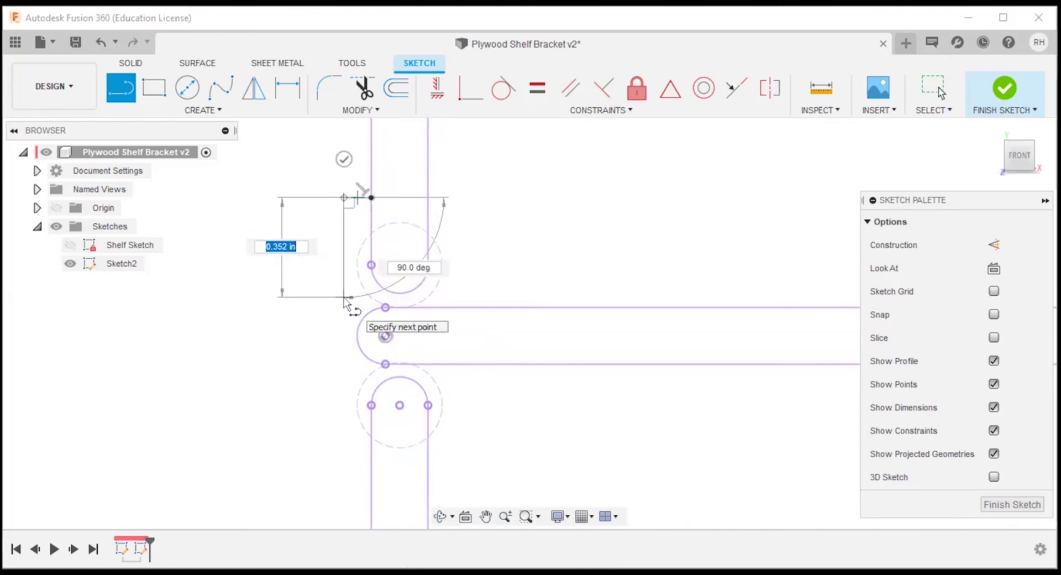
click(343, 297)
key(Escape)
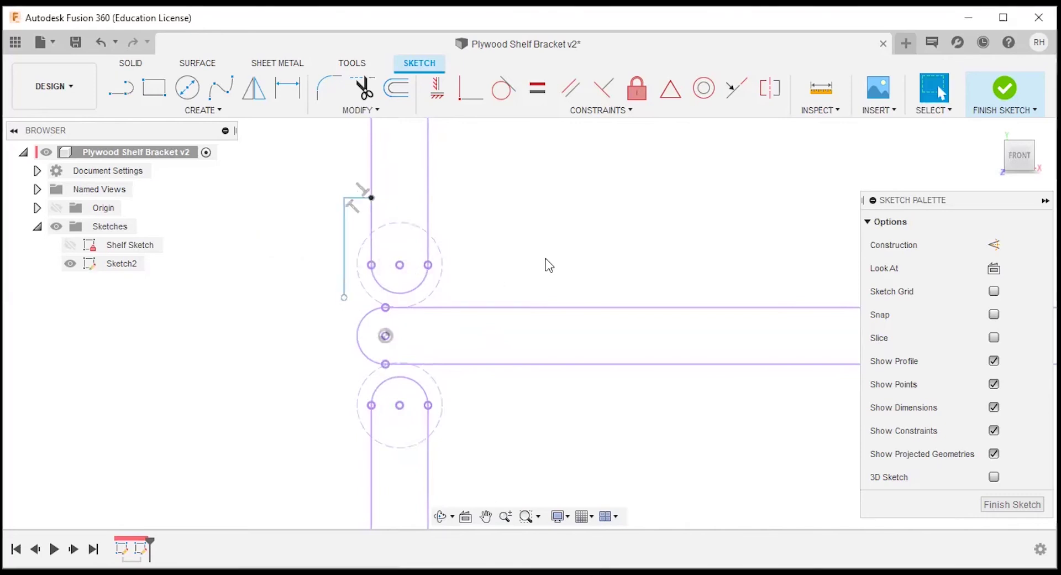
Draw connected lines from the upper slot's right side, outward horizontally and straight down to the horizontal slot's upper edge
key(l)
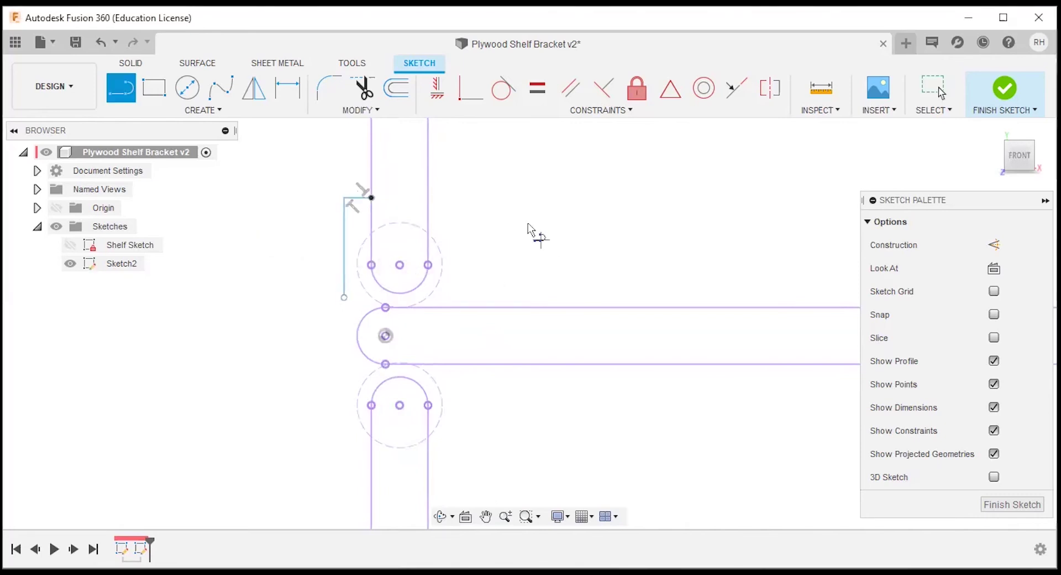
click(428, 197)
click(453, 197)
double_click(453, 307)
key(Escape)
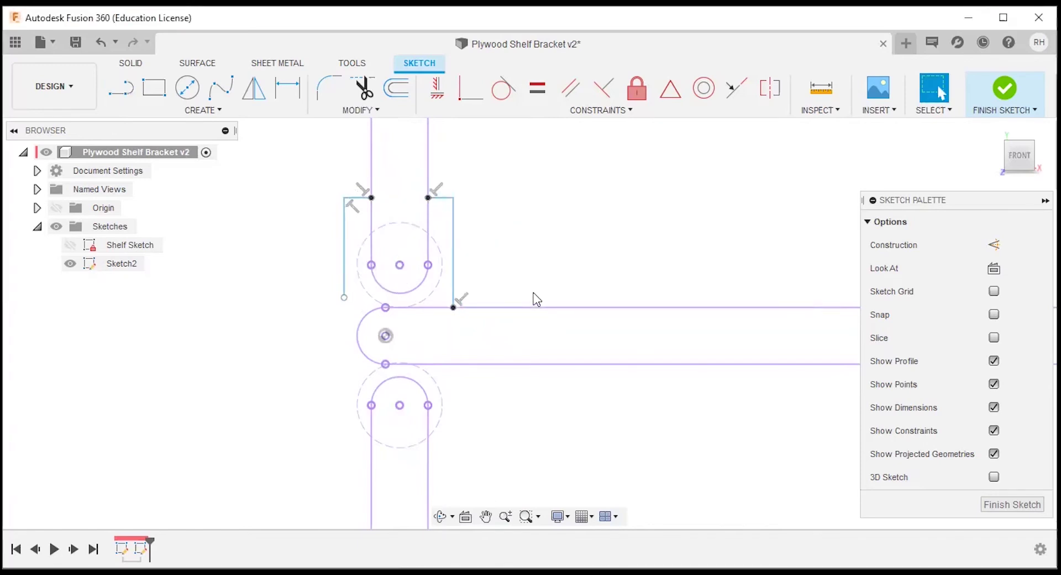
Draw connected lines from the horizontal slot's lower edge straight down and about 0.108 in across to the lower slot's right side
key(l)
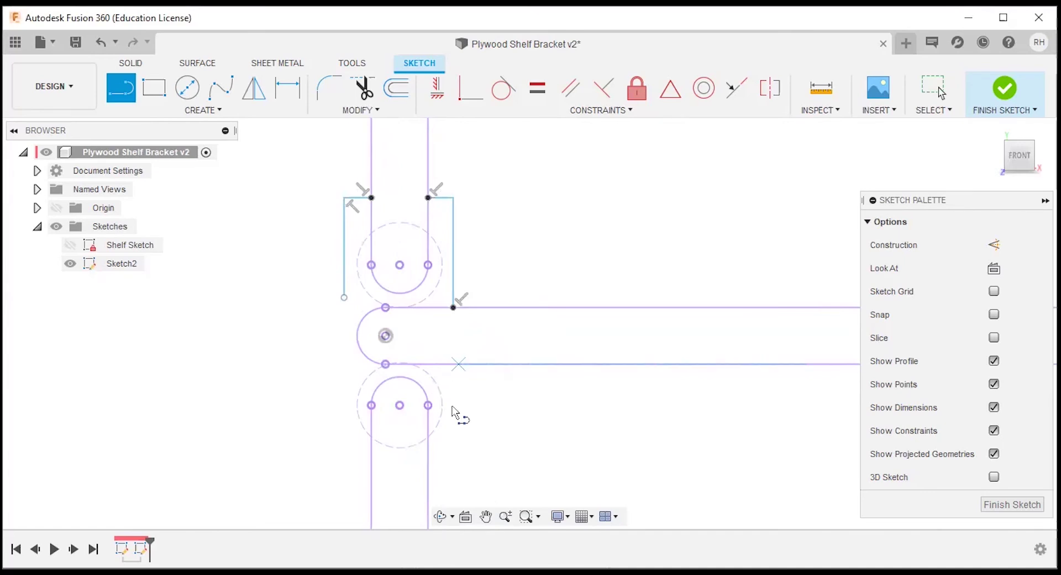
click(458, 364)
click(460, 455)
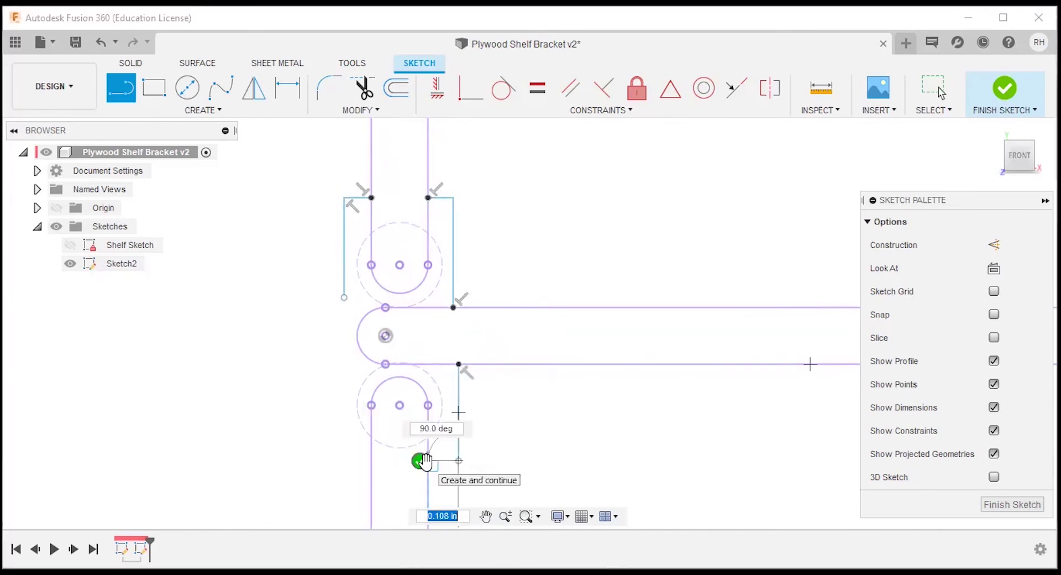
scroll(425, 461, up, 5)
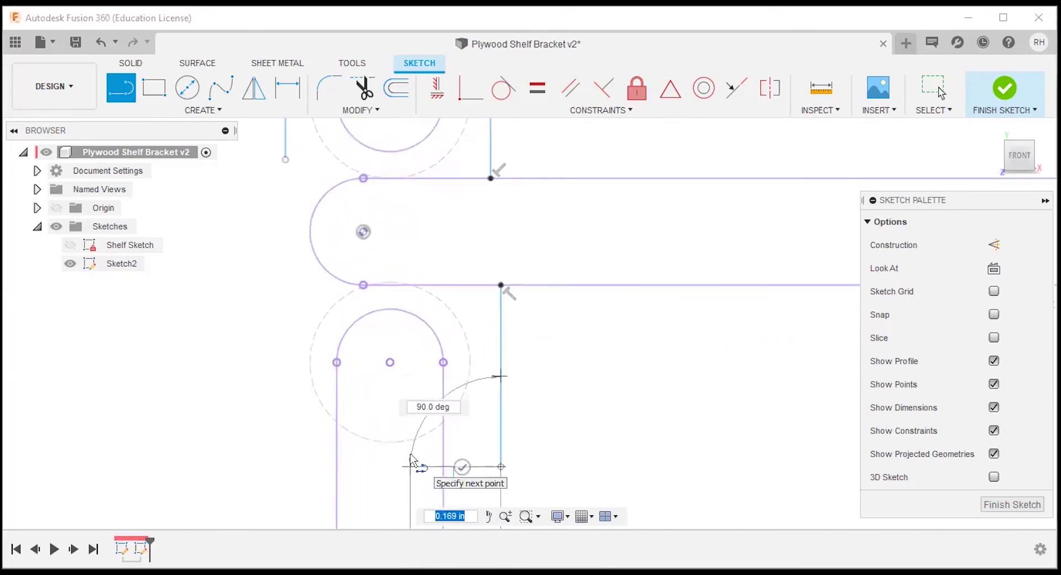
click(450, 470)
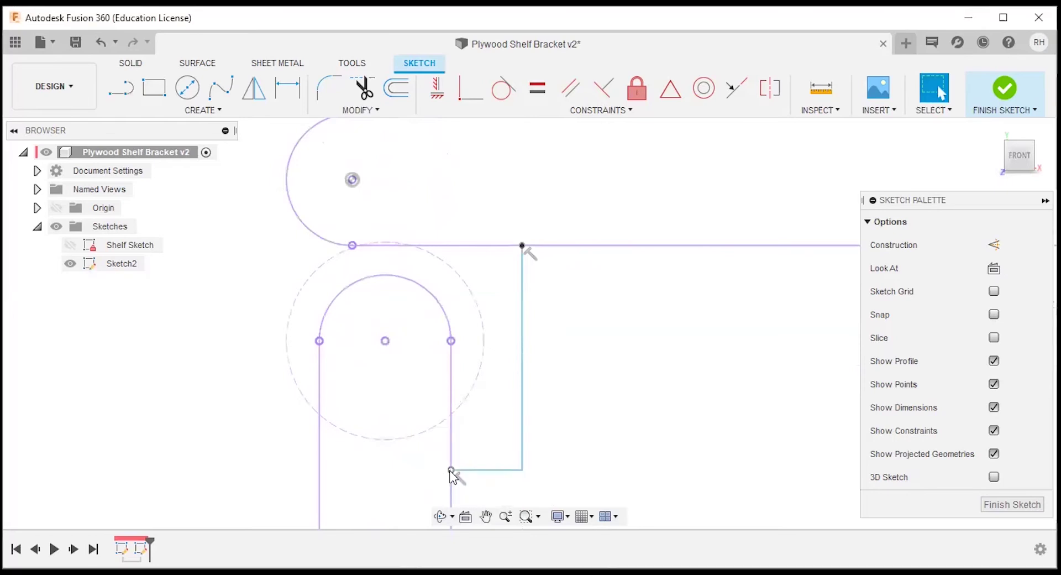
Draw connected lines from the lower slot's left side, outward horizontally and straight up beside the slot's end, leaving the end open
click(320, 470)
click(270, 470)
click(270, 261)
key(Escape)
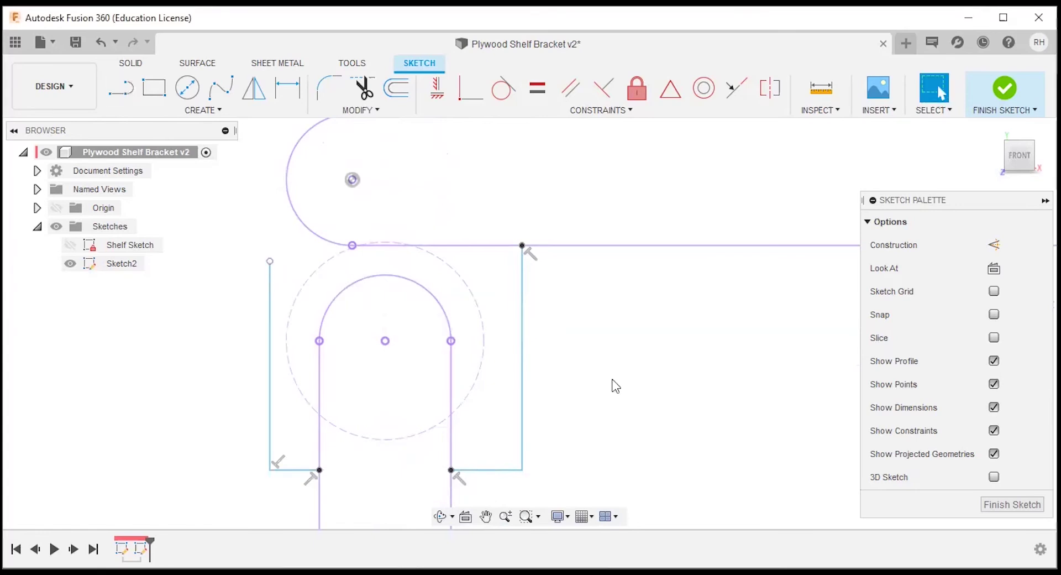
Join the two open line ends on the left with a three-point arc bulging outward around the horizontal slot's end
scroll(442, 400, down, 3)
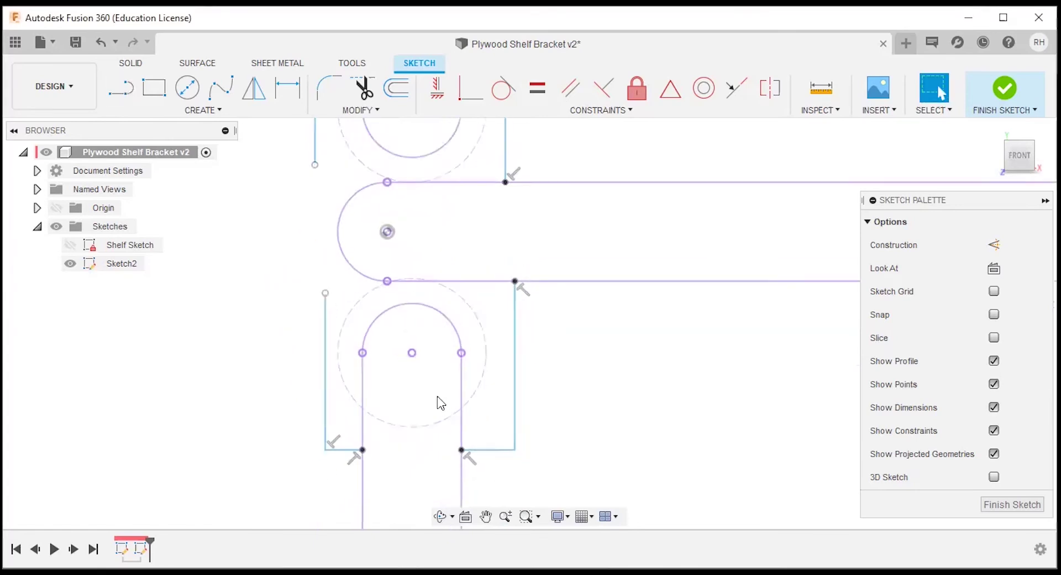
click(210, 113)
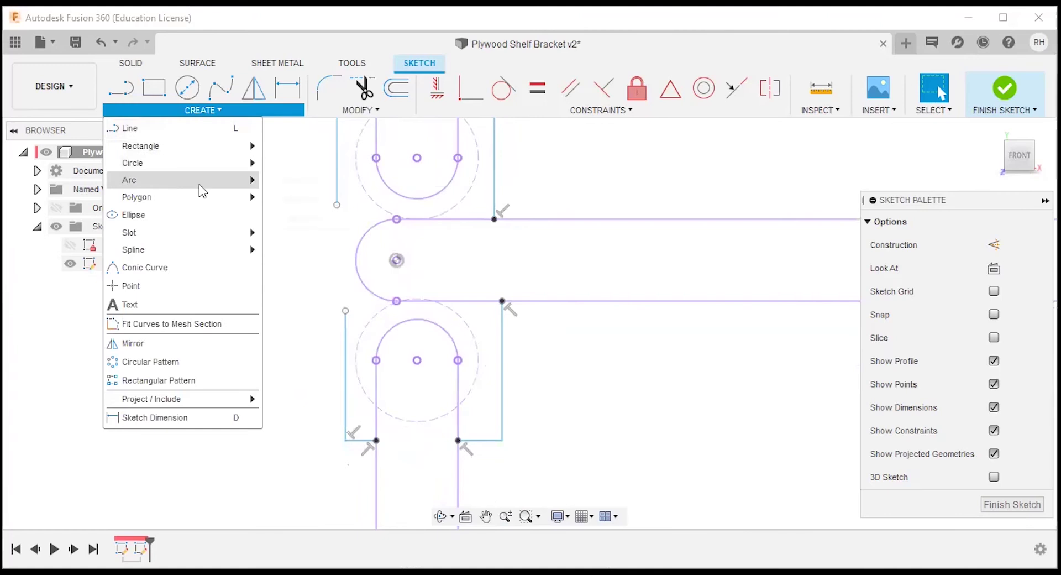
mouse_move(200, 181)
click(292, 182)
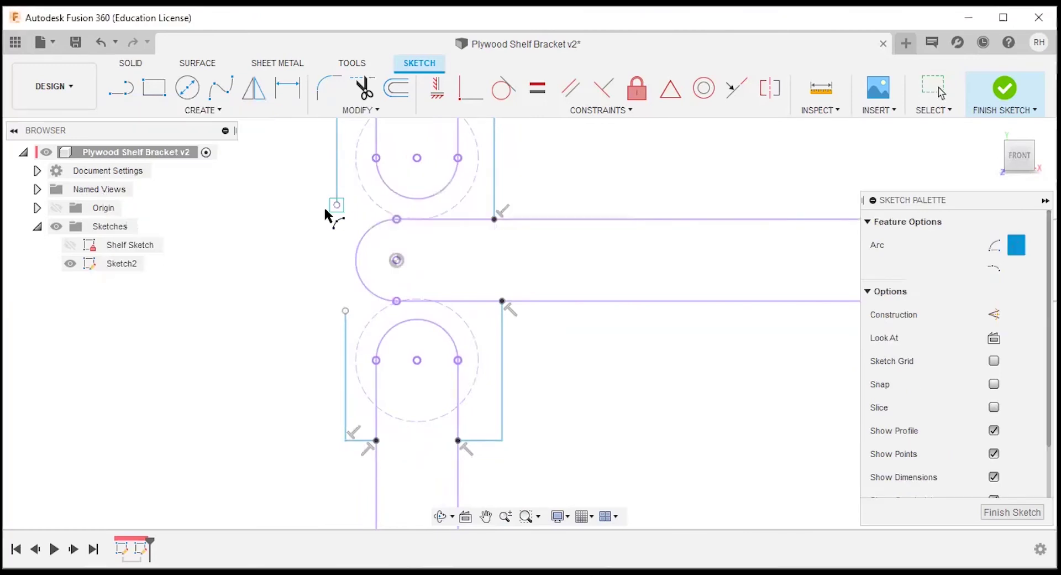
click(337, 205)
click(345, 311)
click(314, 277)
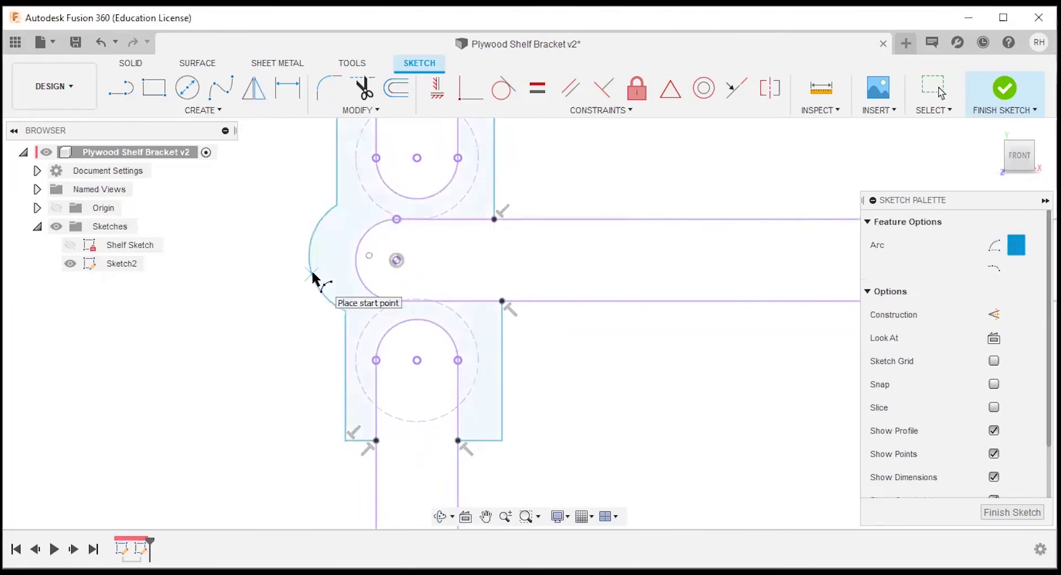
key(Escape)
scroll(285, 395, down, 2)
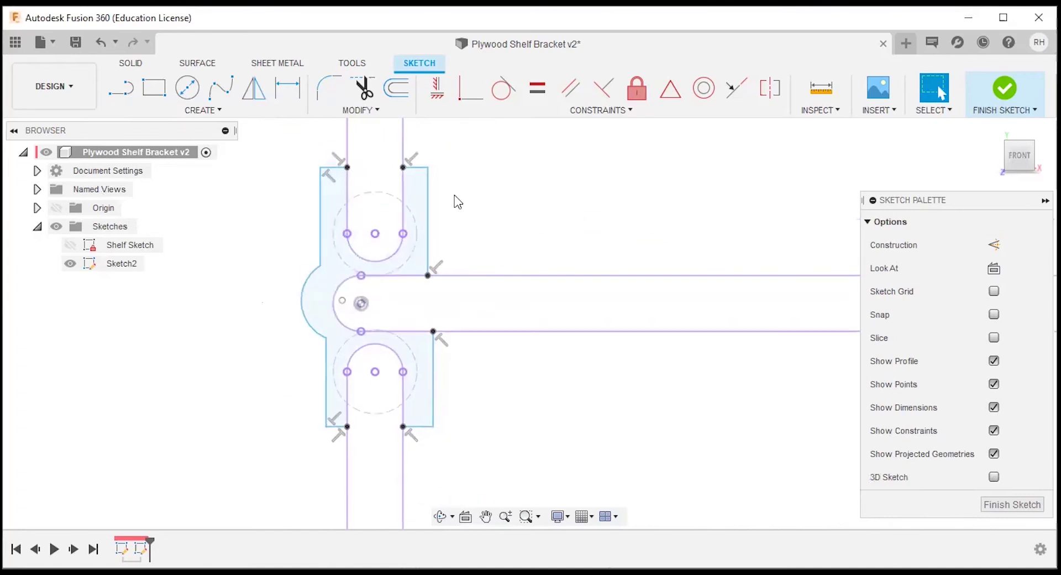
Make the two short top edges of the bracket outline collinear, and likewise the two short bottom edges
scroll(453, 204, up, 2)
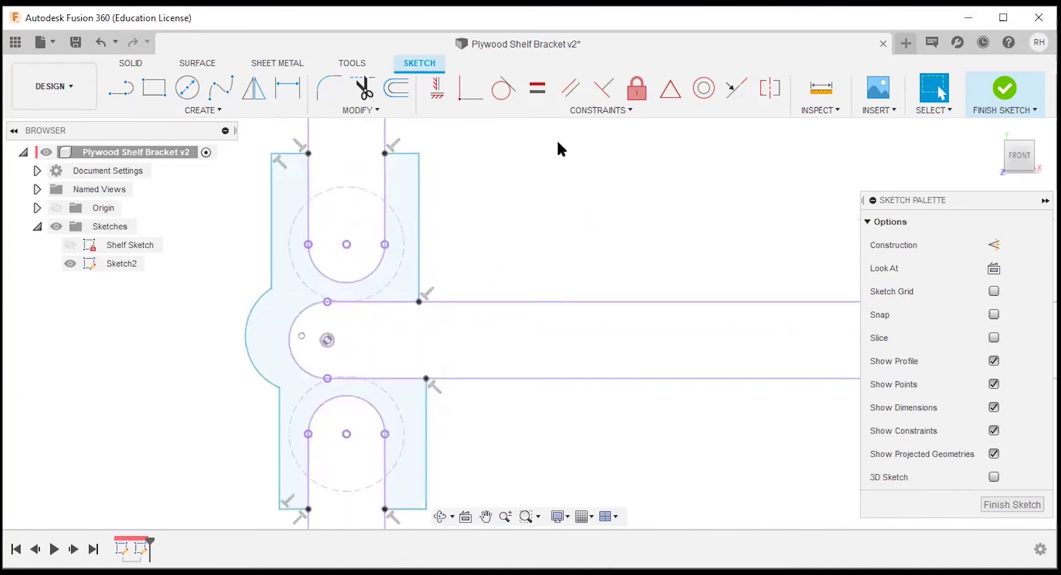
scroll(500, 220, down, 1)
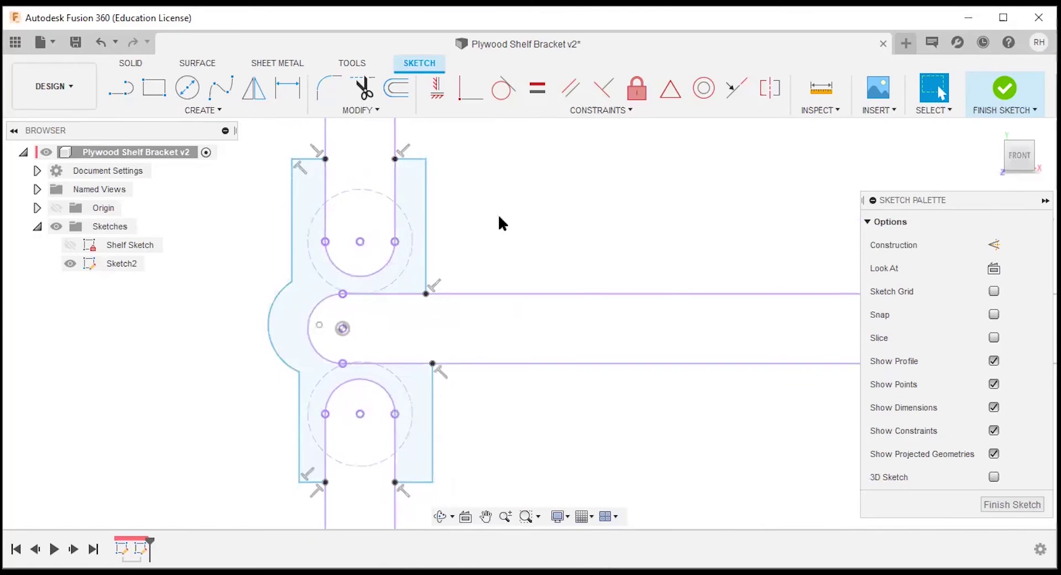
click(738, 88)
click(409, 159)
click(310, 159)
click(421, 483)
click(310, 483)
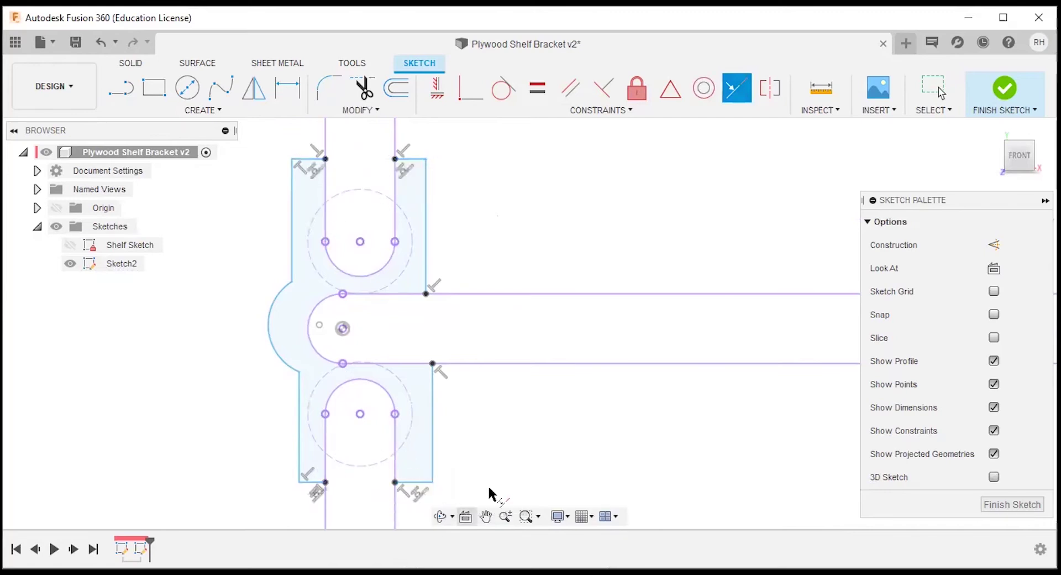
Make the upper and lower vertical outline edges collinear on the right side and on the left side
click(432, 450)
click(429, 229)
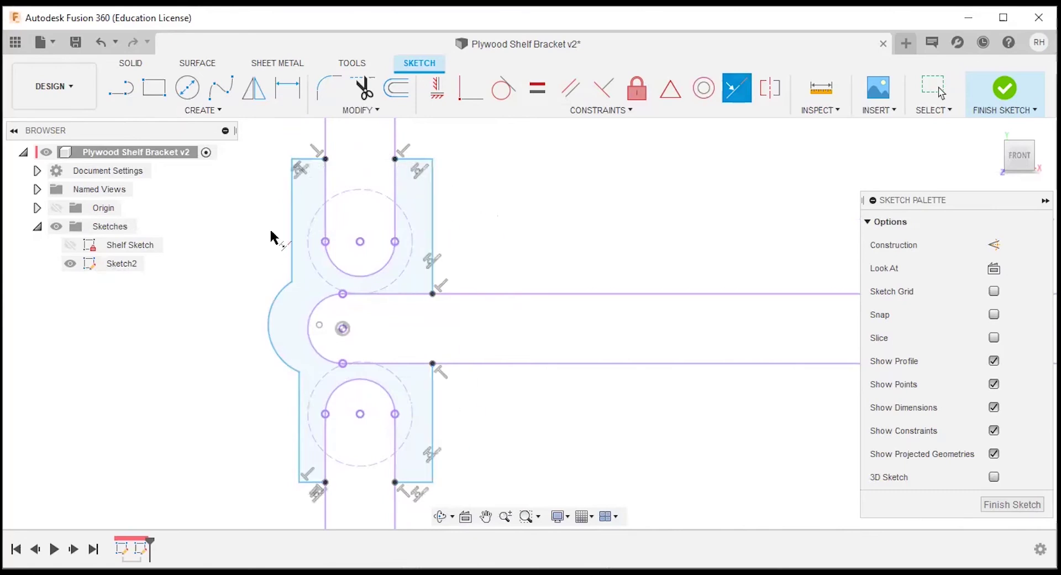
click(292, 232)
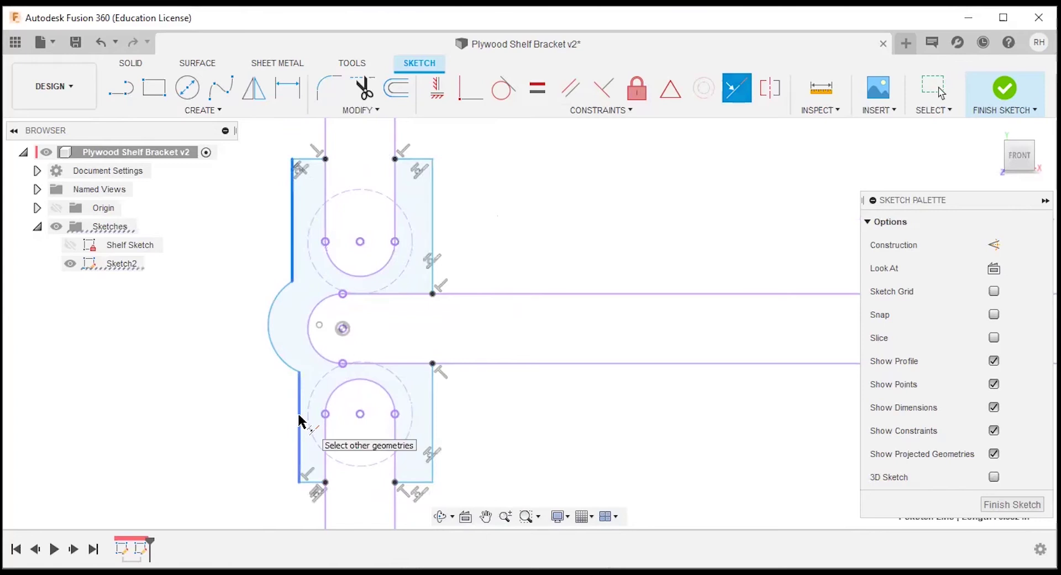
click(299, 421)
key(Escape)
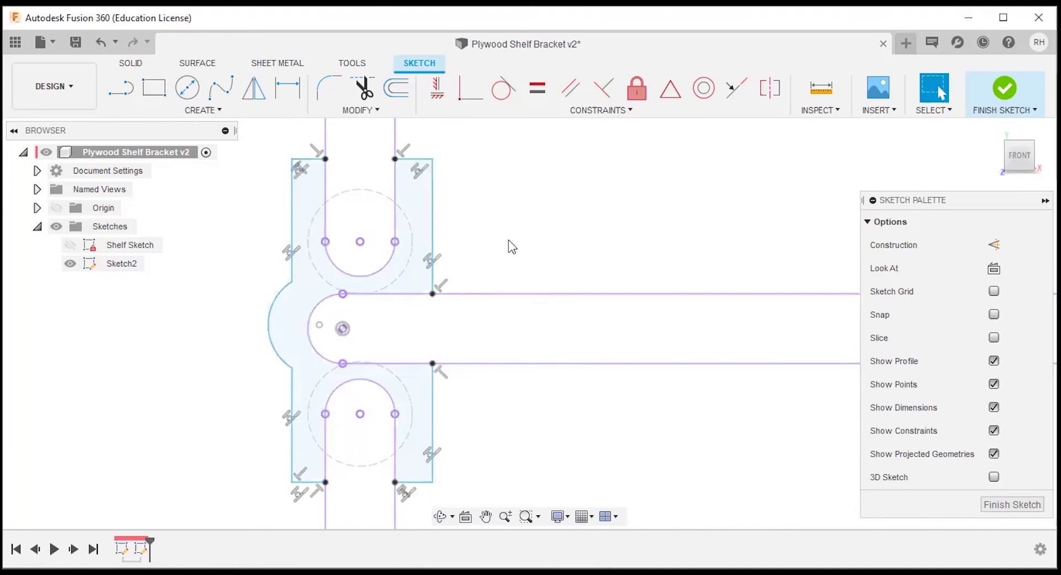
Make the outer arc of the bracket outline concentric with the rounded end of the horizontal slot
click(403, 293)
click(281, 304)
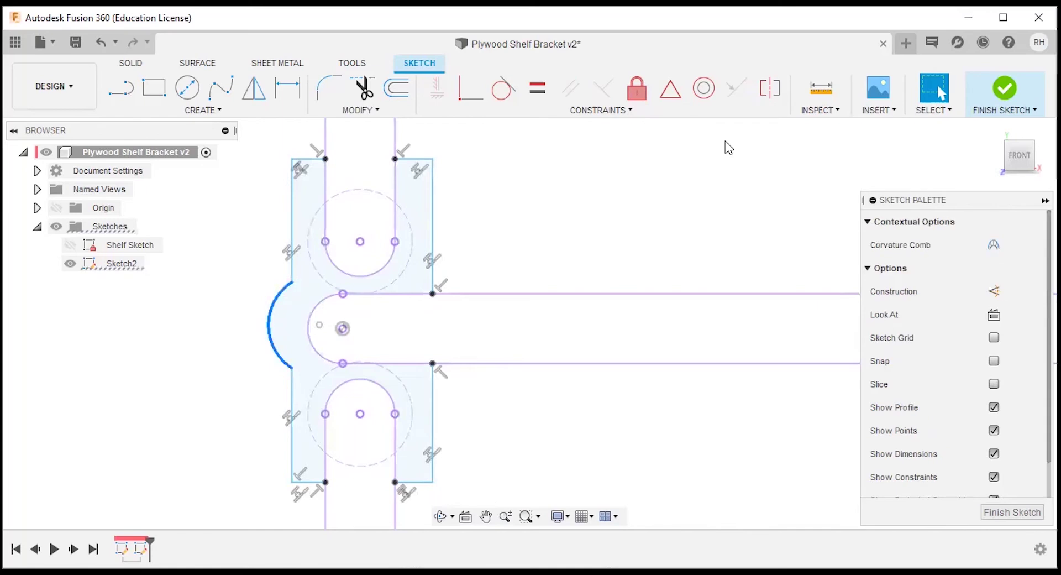
click(703, 88)
click(317, 309)
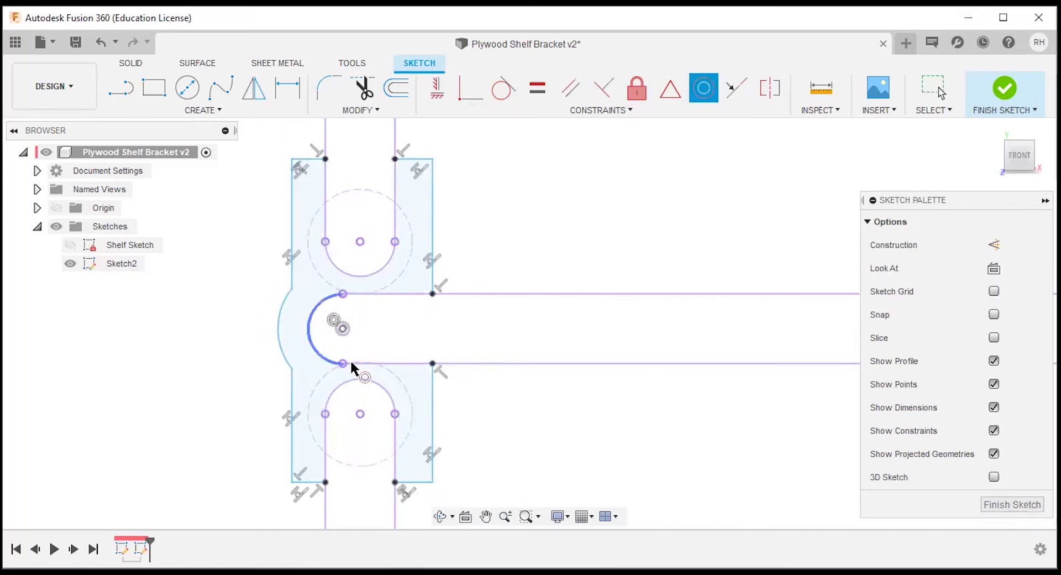
key(Escape)
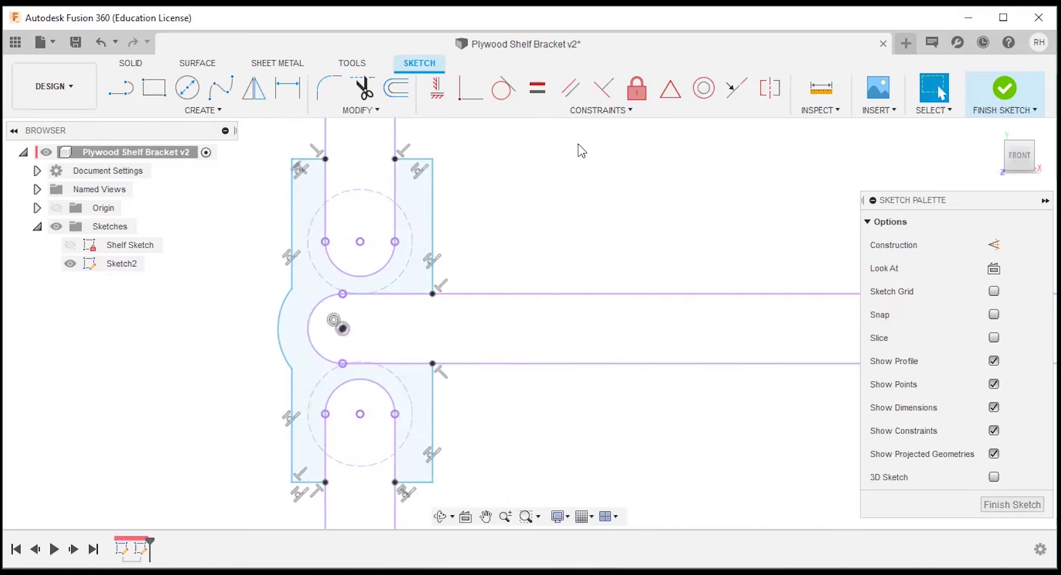
Make the vertical outline edges on both sides of the upper slot tangent to the dashed construction circle around its end
click(504, 92)
click(433, 228)
click(412, 242)
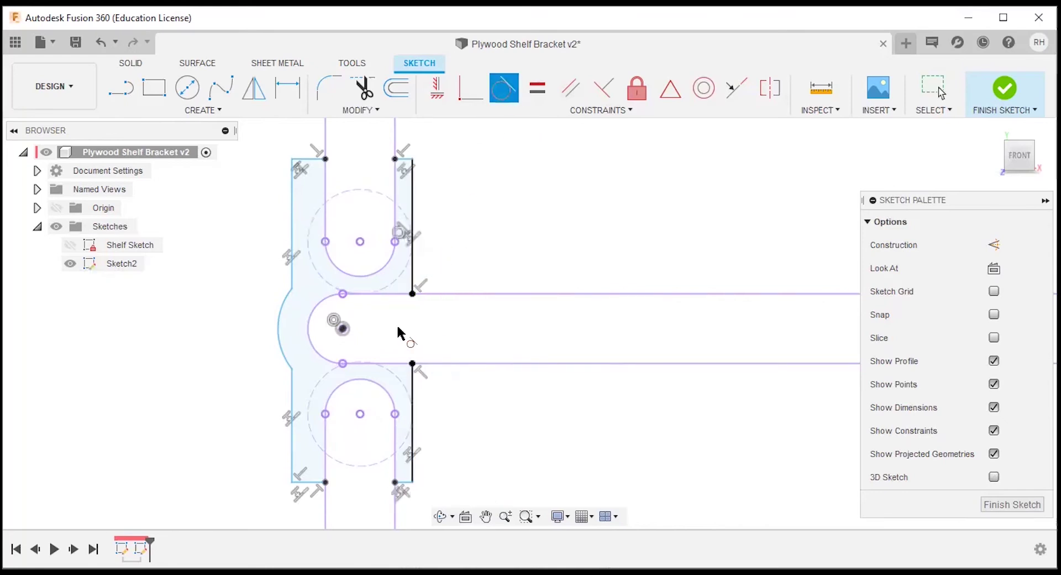
click(291, 217)
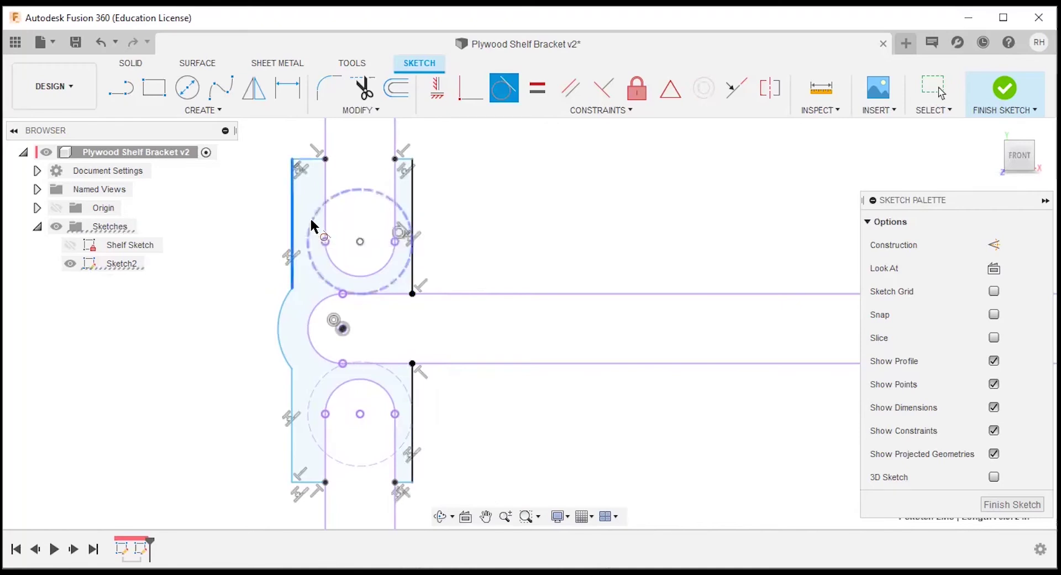
click(403, 273)
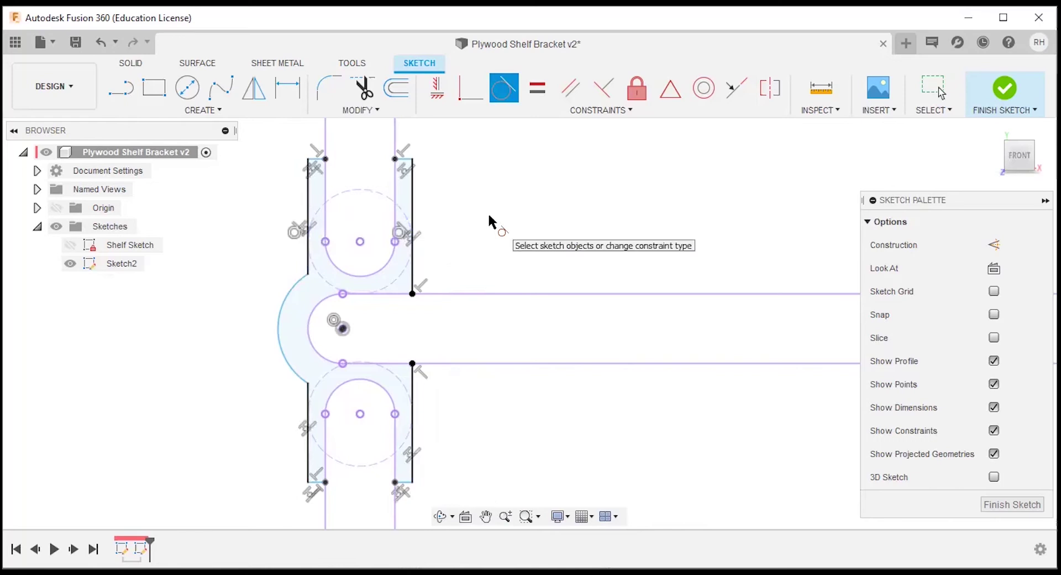
key(Escape)
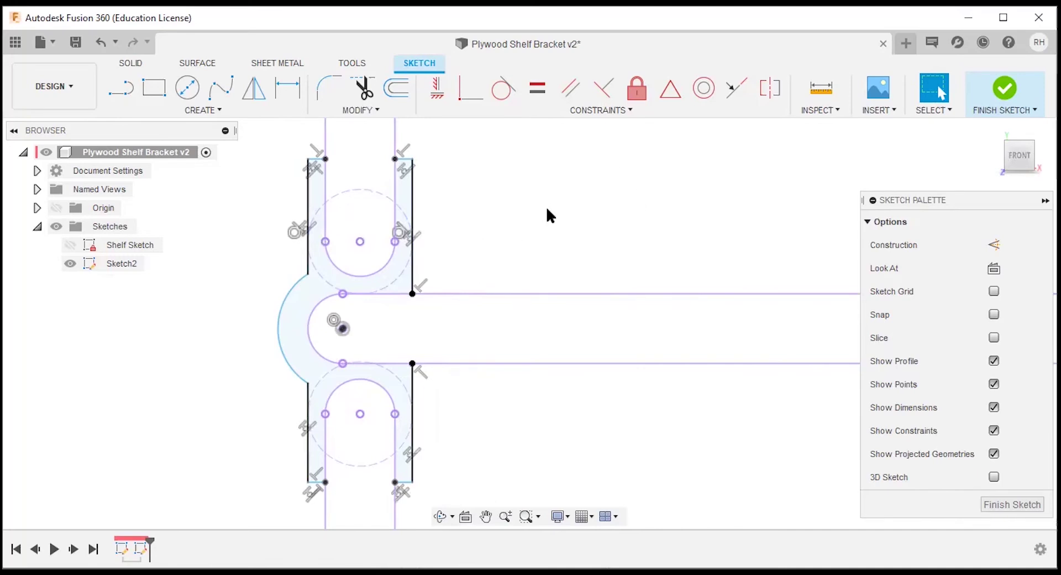
Dimension the gap between the horizontal slot's rounded end and the outer arc with the parameter Thickness_bracket
key(d)
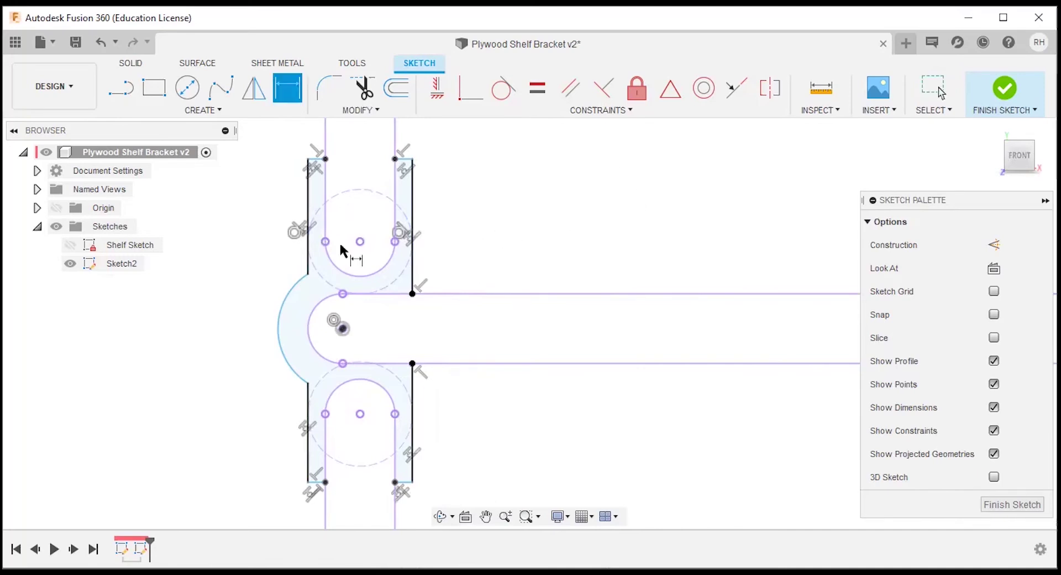
click(311, 320)
click(250, 272)
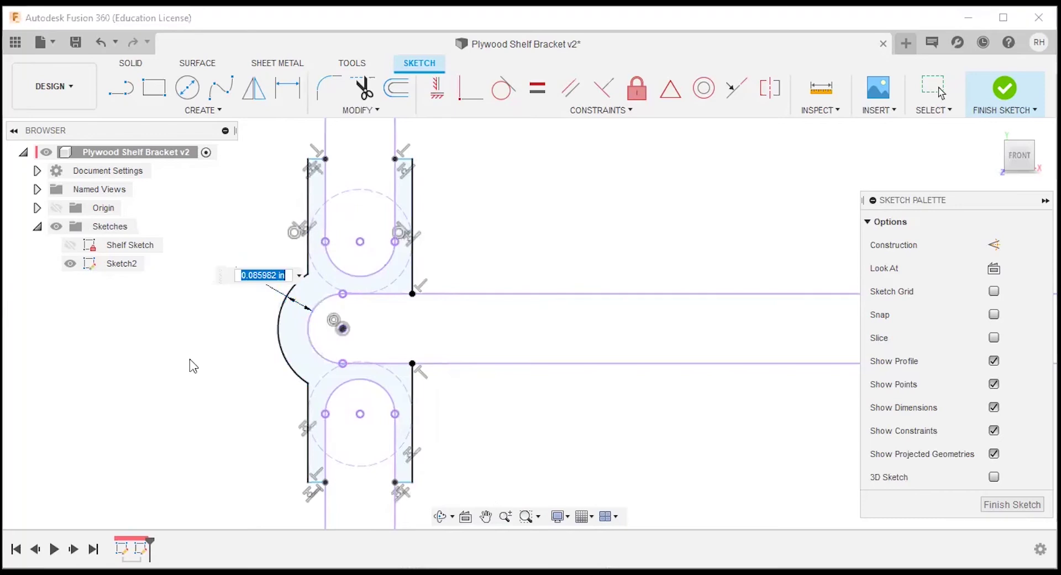
text(t)
click(329, 303)
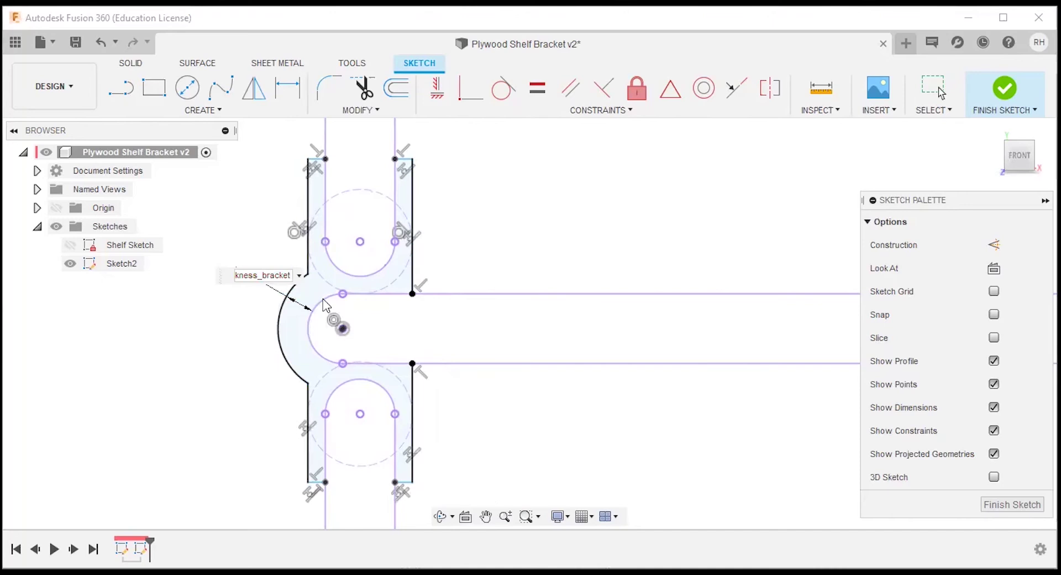
key(Return)
key(Escape)
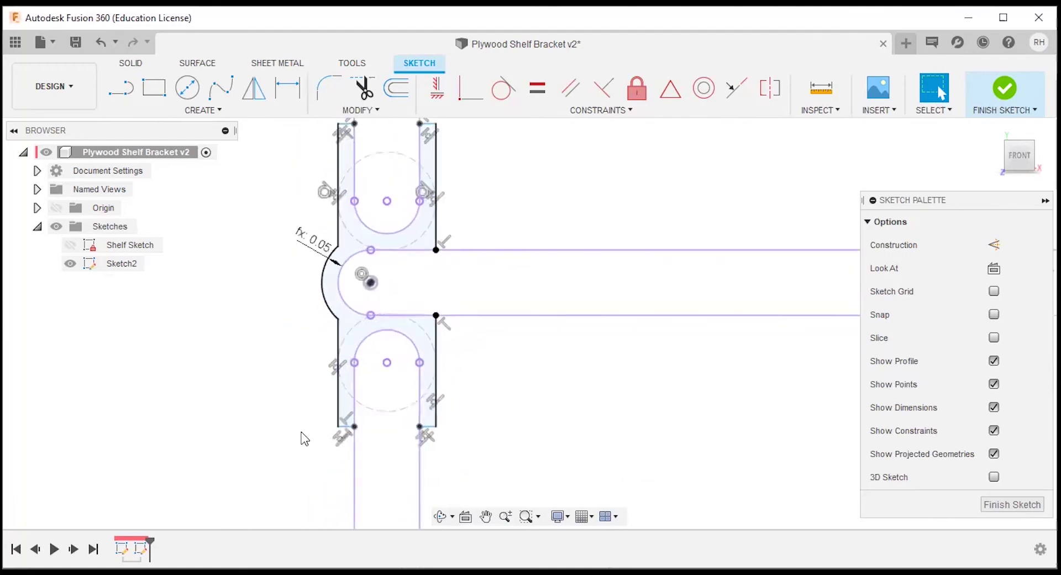
Dimension the vertical distance from the lower slot's arc center to the bracket's short bottom edge with the parameter Thickness_shelf
scroll(303, 438, up, 2)
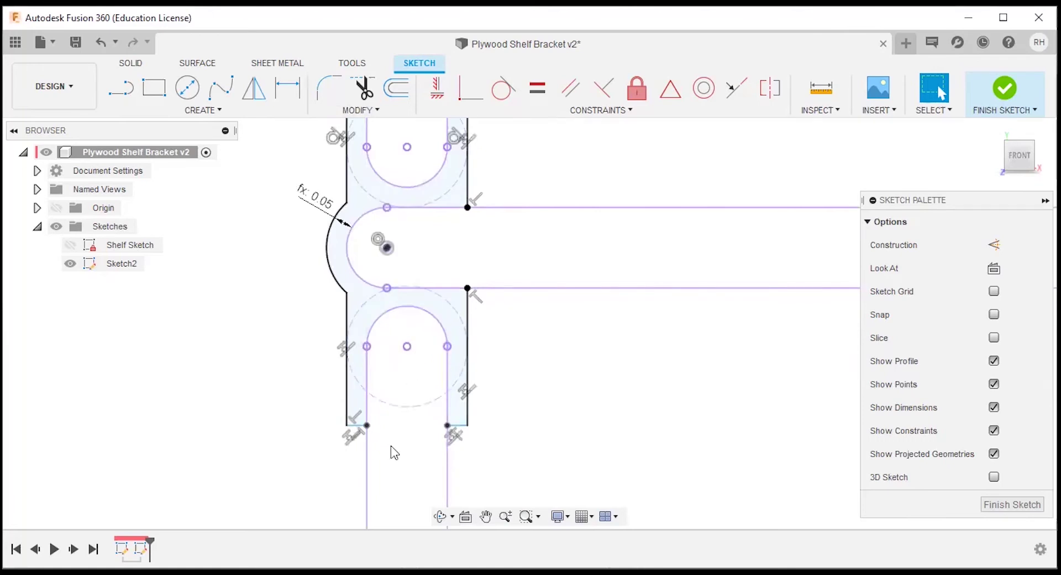
key(d)
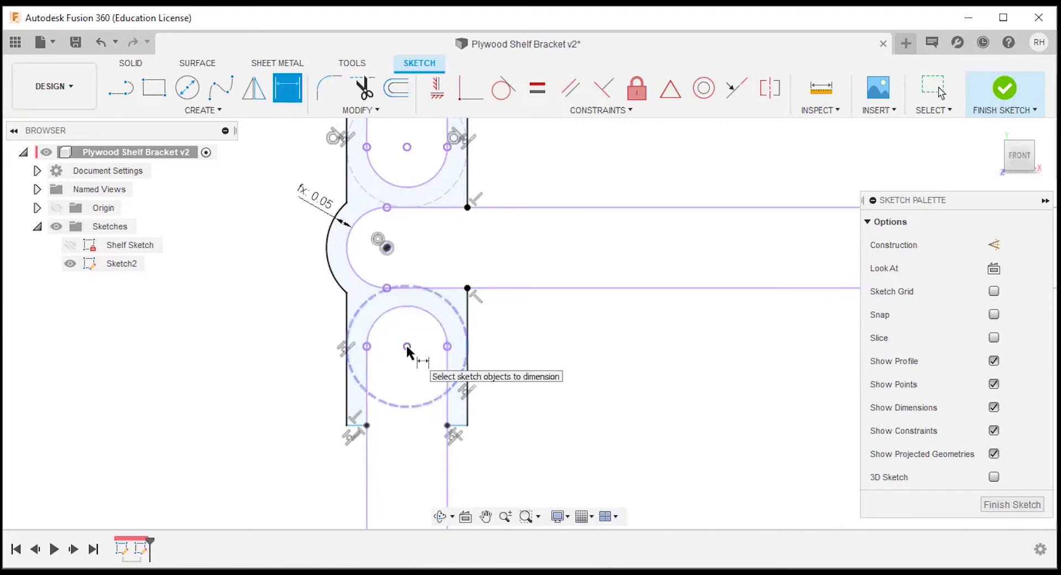
scroll(353, 435, up, 4)
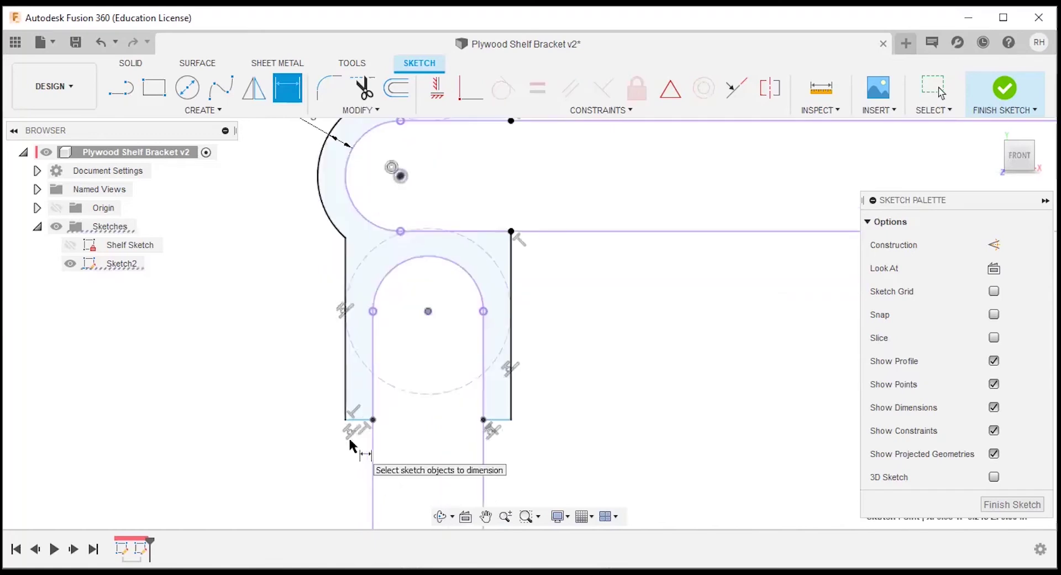
click(357, 409)
click(468, 244)
scroll(483, 327, down, 3)
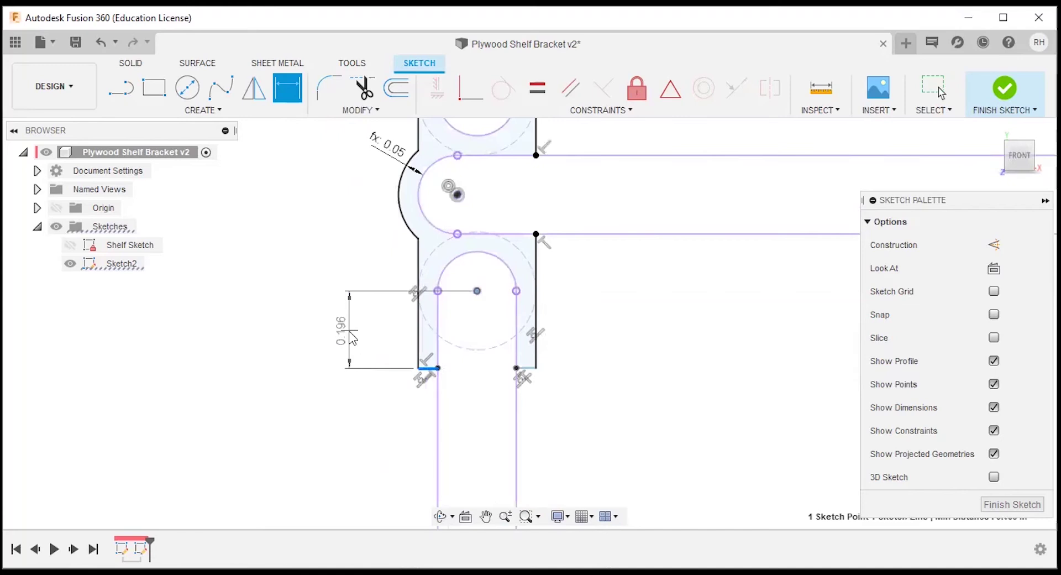
click(351, 339)
key(BackSpace)
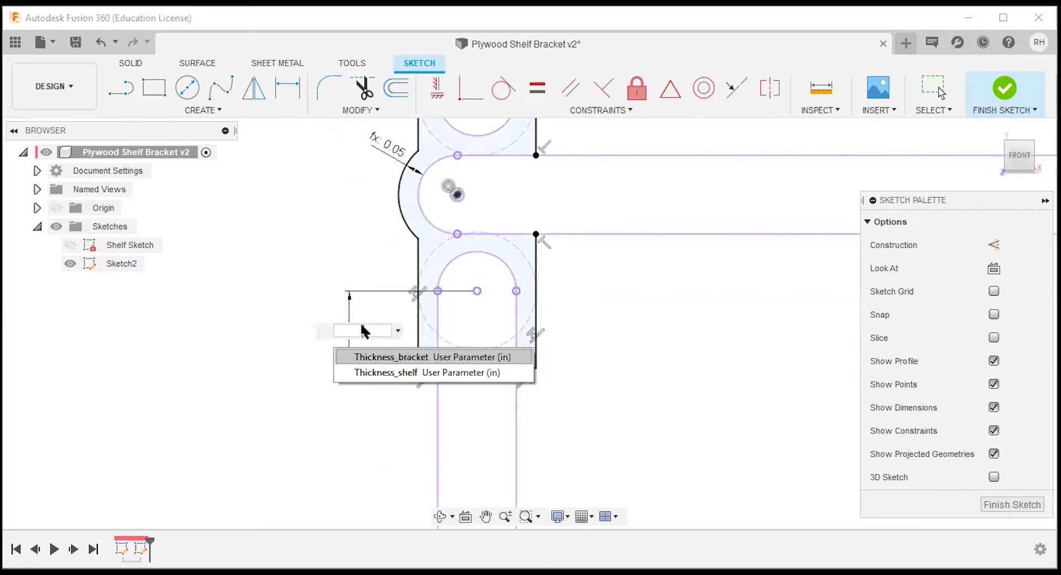
click(395, 372)
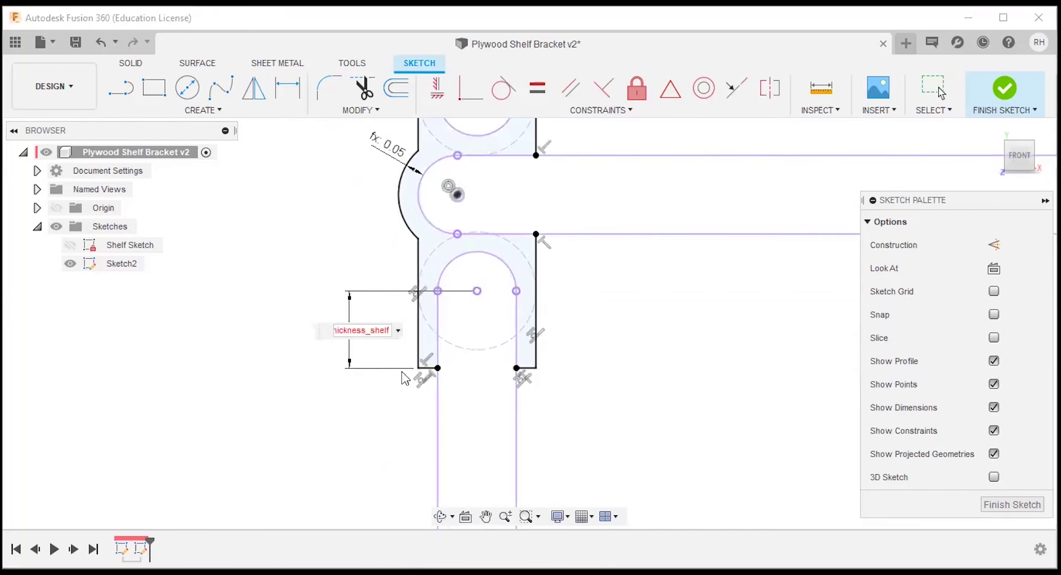
key(Return)
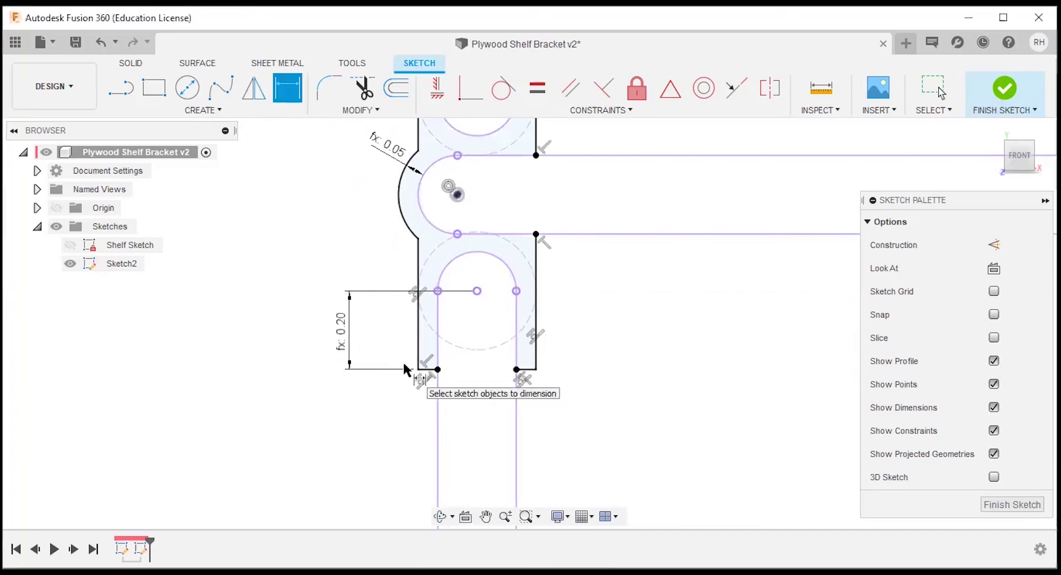
scroll(375, 395, down, 2)
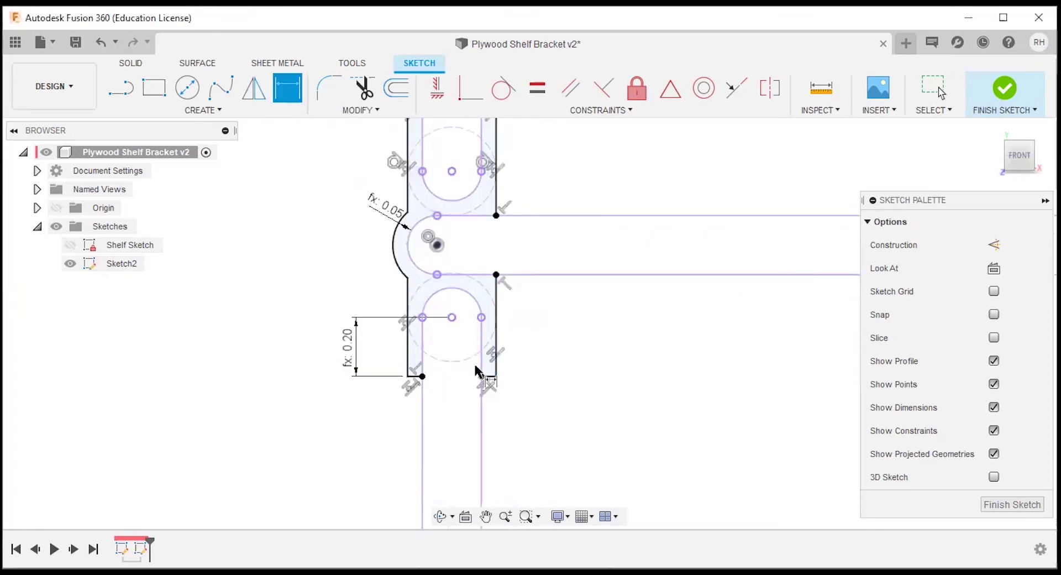
key(Escape)
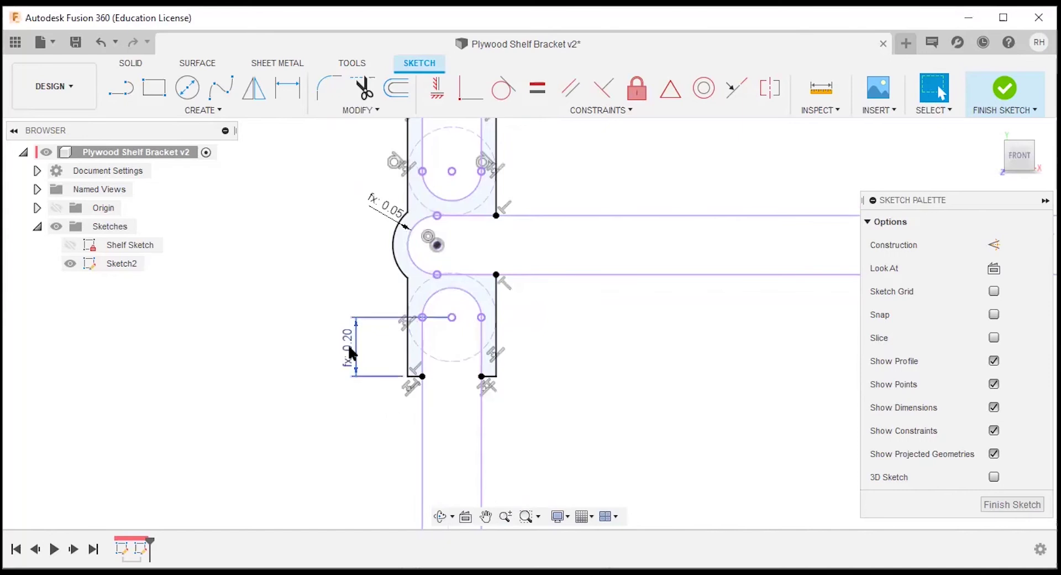
scroll(403, 310, up, 2)
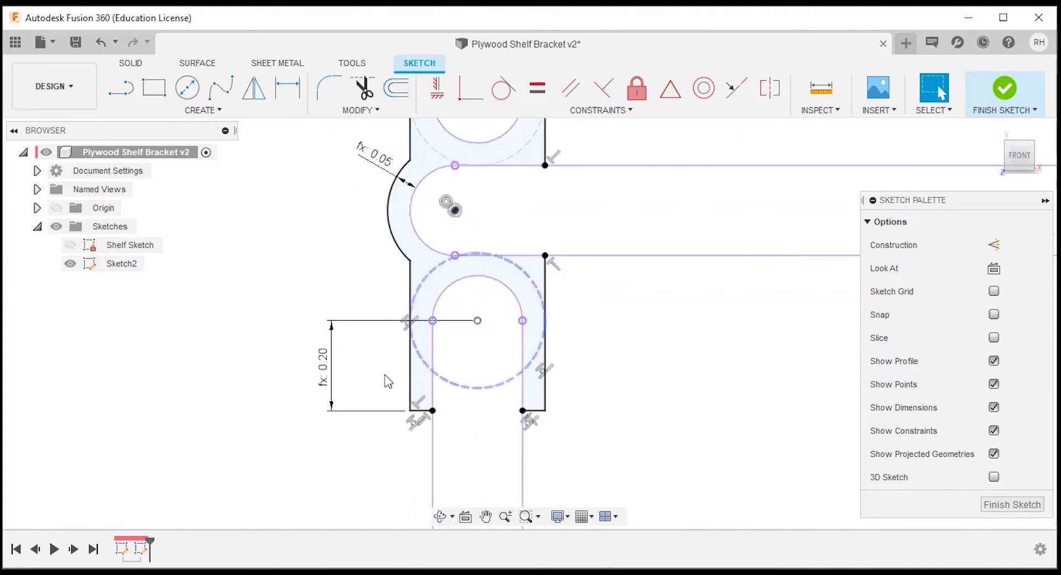
double_click(328, 373)
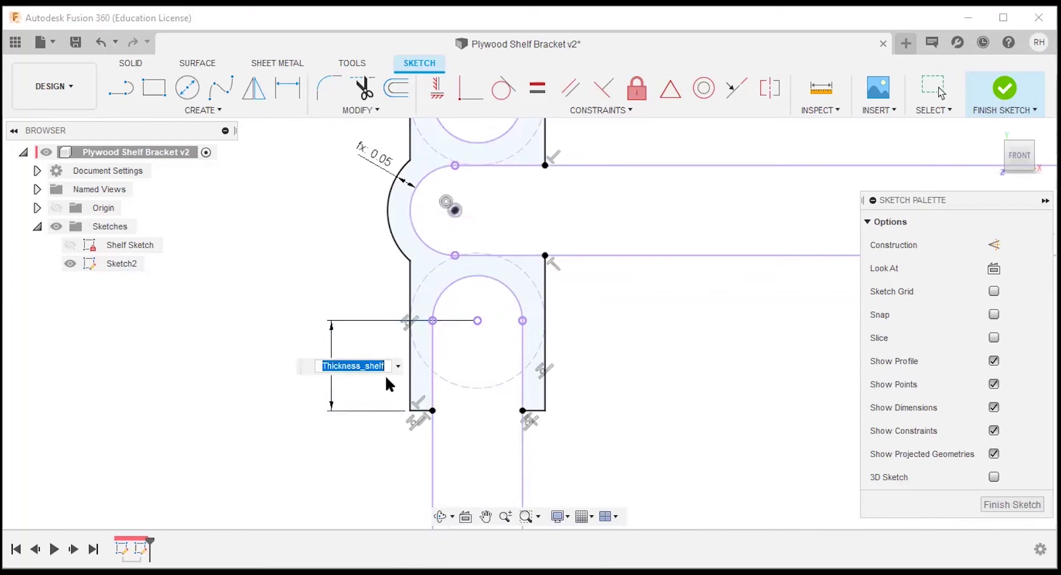
key(End)
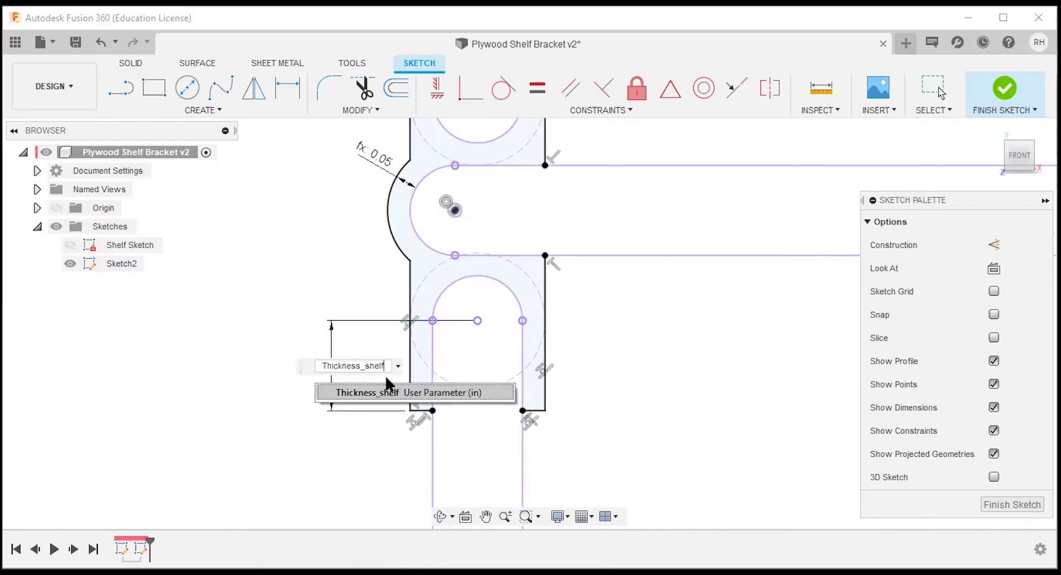
text(+.25)
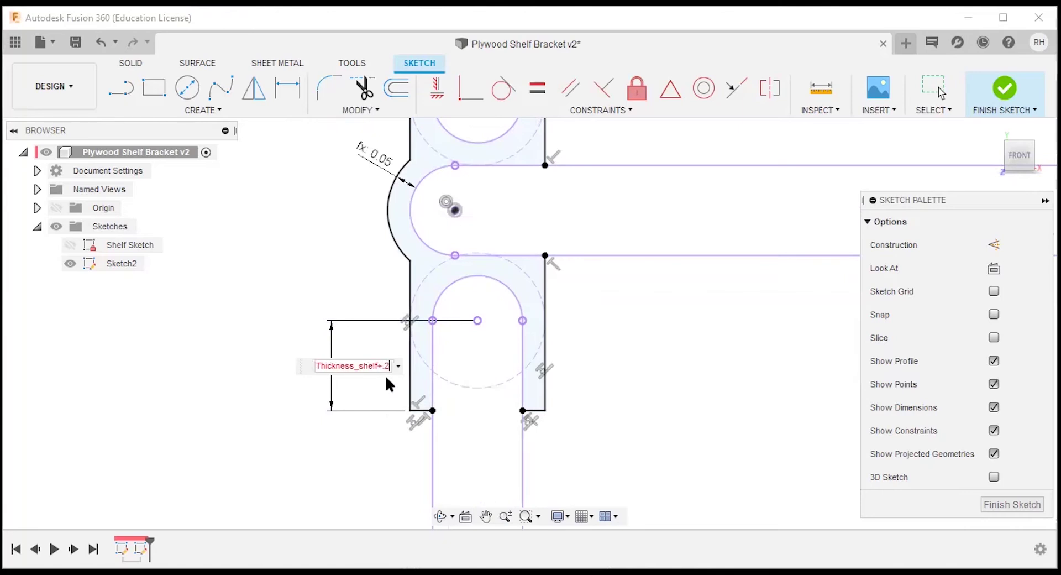
key(BackSpace)
key(BackSpace)
key(BackSpace)
key(BackSpace)
key(Return)
key(Escape)
Dimension the vertical distance from the upper slot's arc center to the bracket's short top edge with the parameter Thickness_shelf
scroll(284, 401, down, 5)
scroll(421, 269, up, 4)
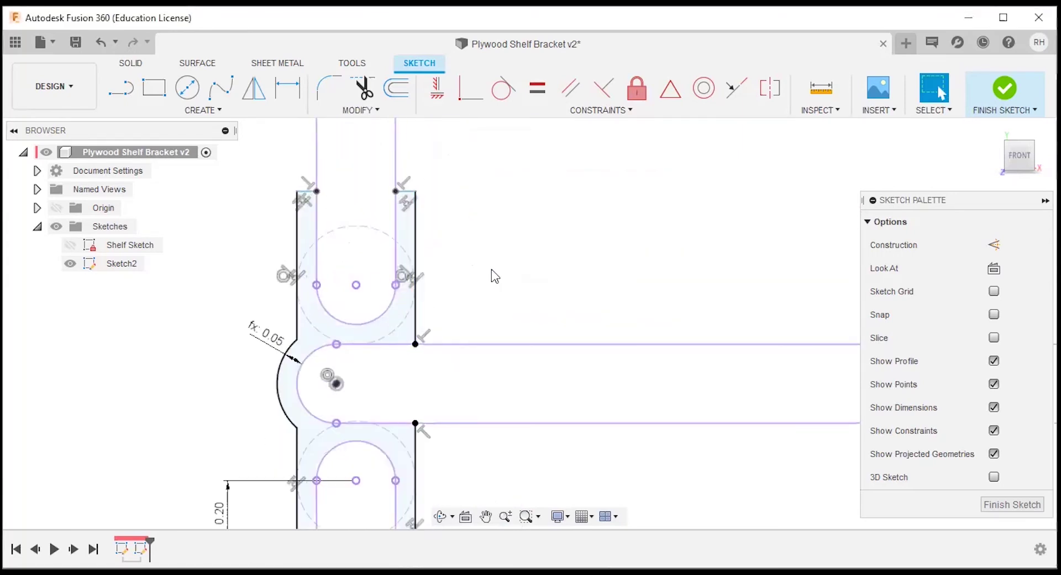
key(d)
click(356, 285)
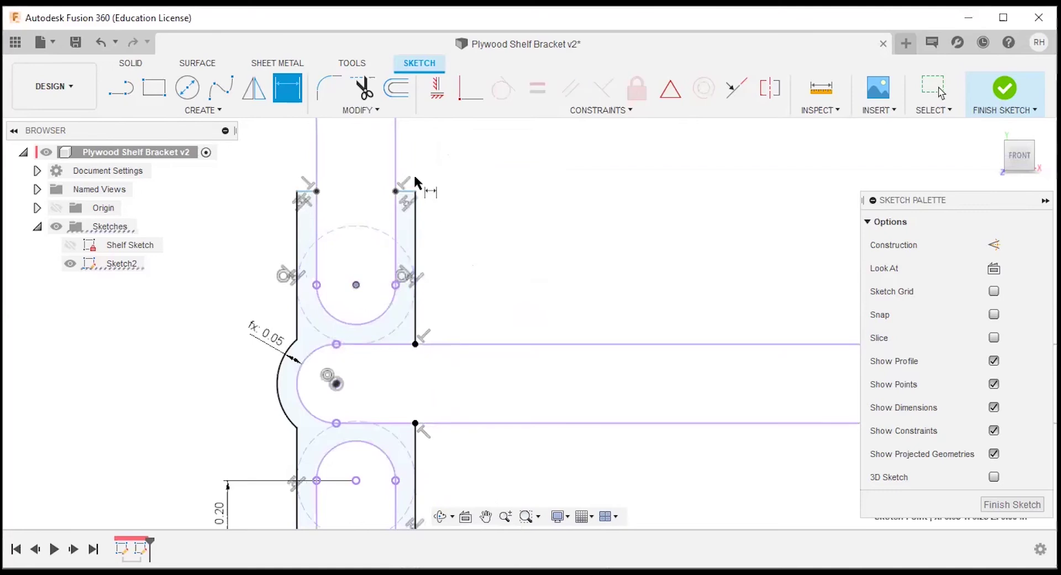
scroll(416, 183, up, 4)
click(409, 206)
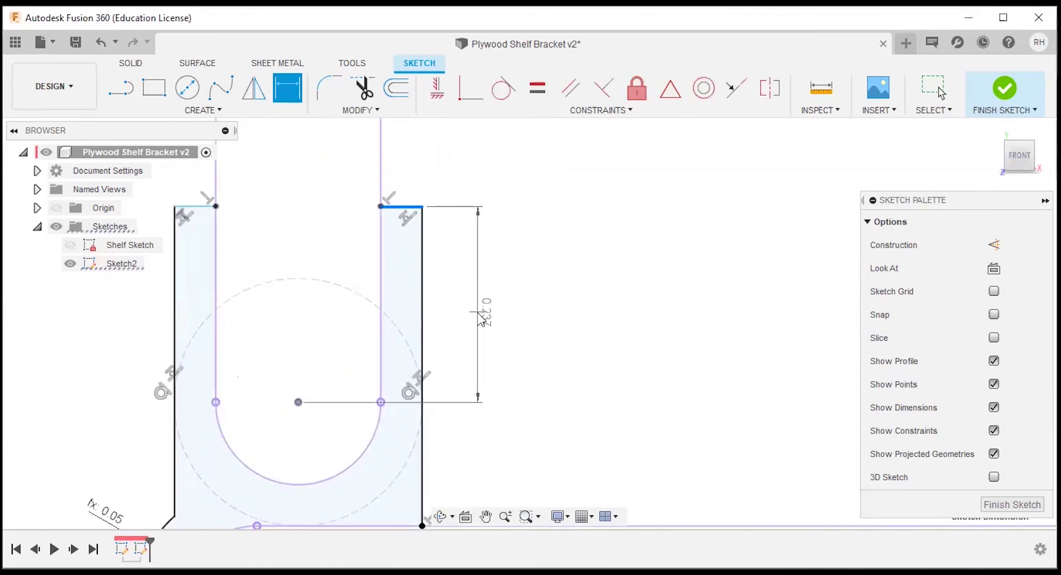
click(482, 315)
text(t)
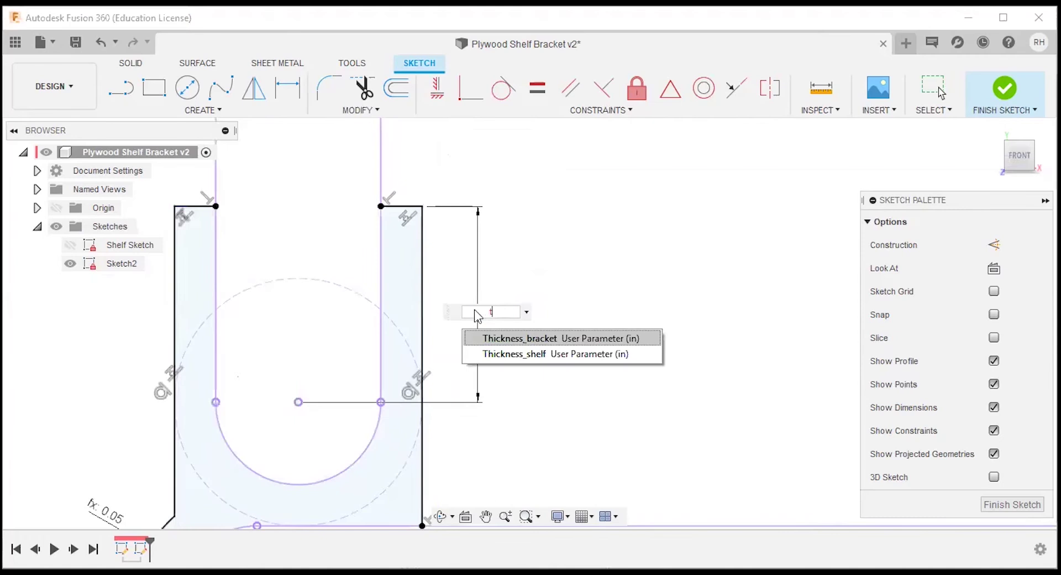
click(514, 354)
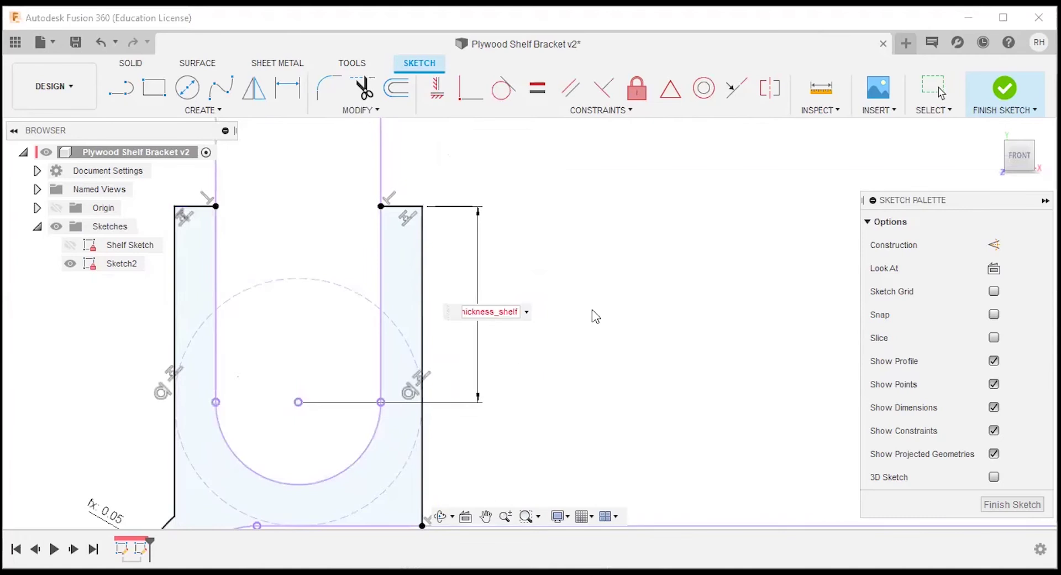
key(Return)
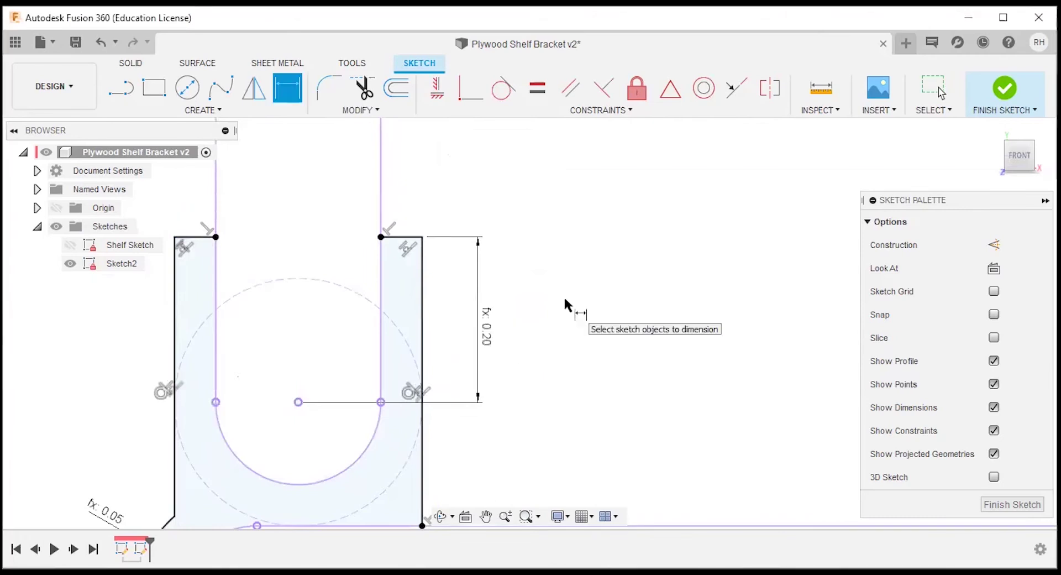
key(Escape)
scroll(563, 305, down, 3)
scroll(607, 285, down, 3)
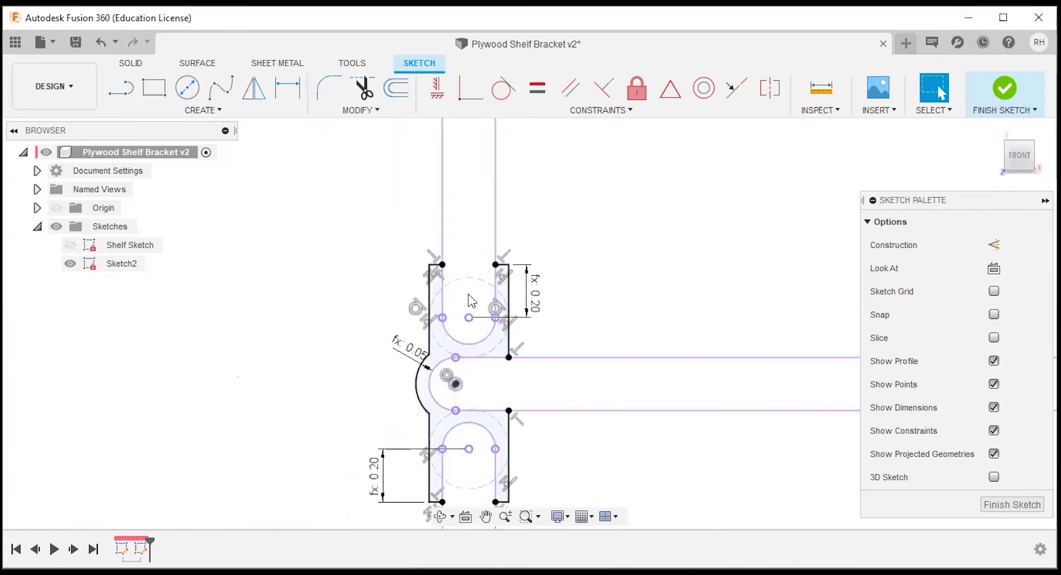
scroll(320, 314, down, 2)
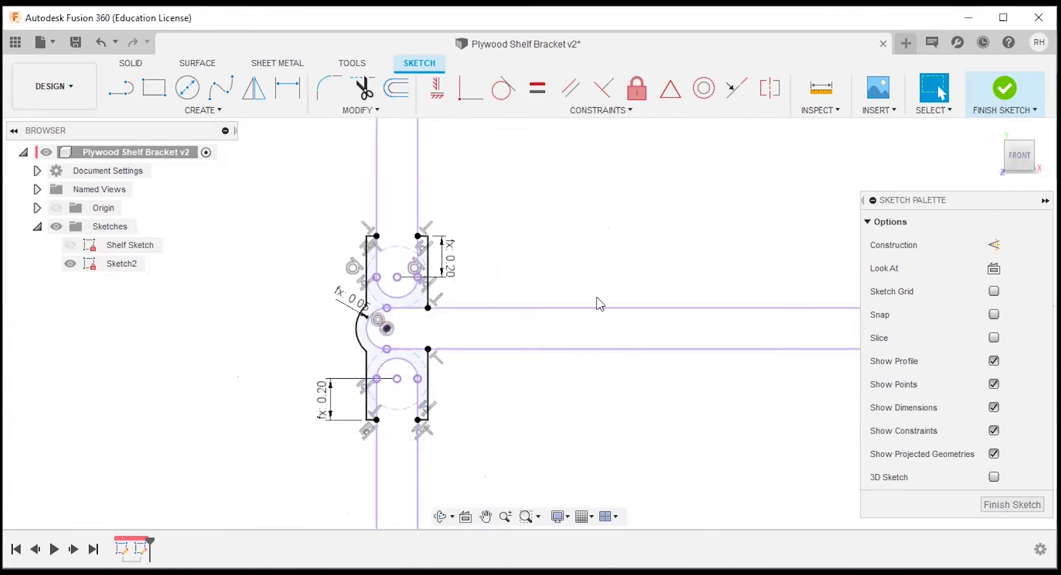
scroll(592, 306, up, 2)
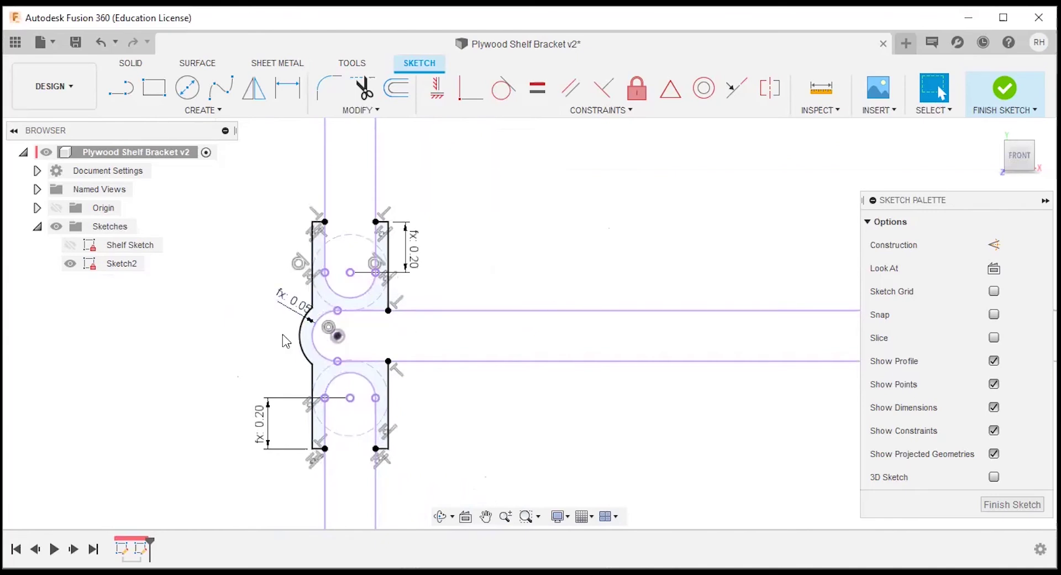
scroll(286, 338, down, 2)
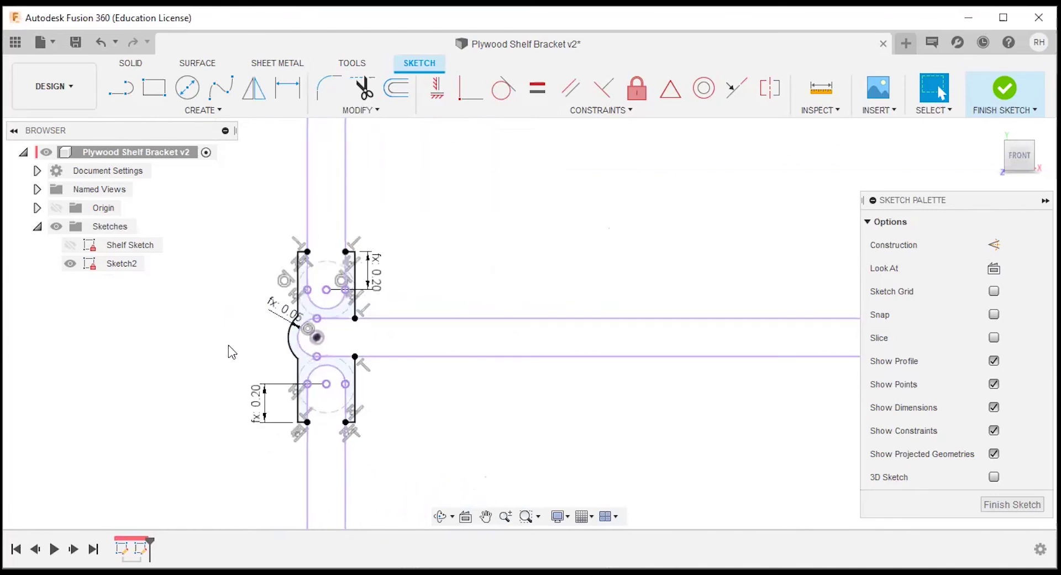
Set the Angle user parameter to 60 deg to test how the bracket sketch follows the shelf
click(361, 109)
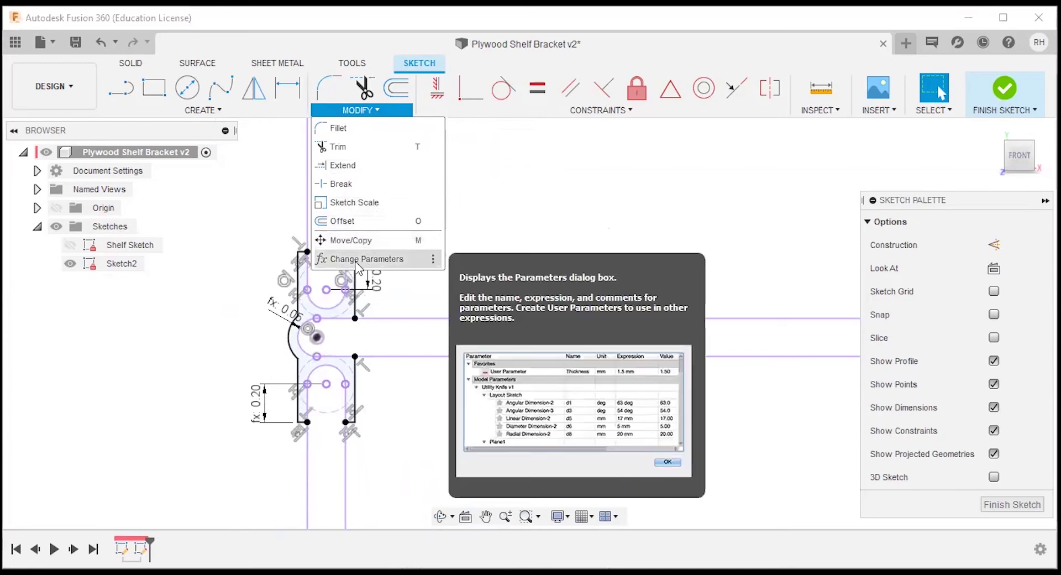
click(358, 260)
click(793, 216)
click(794, 215)
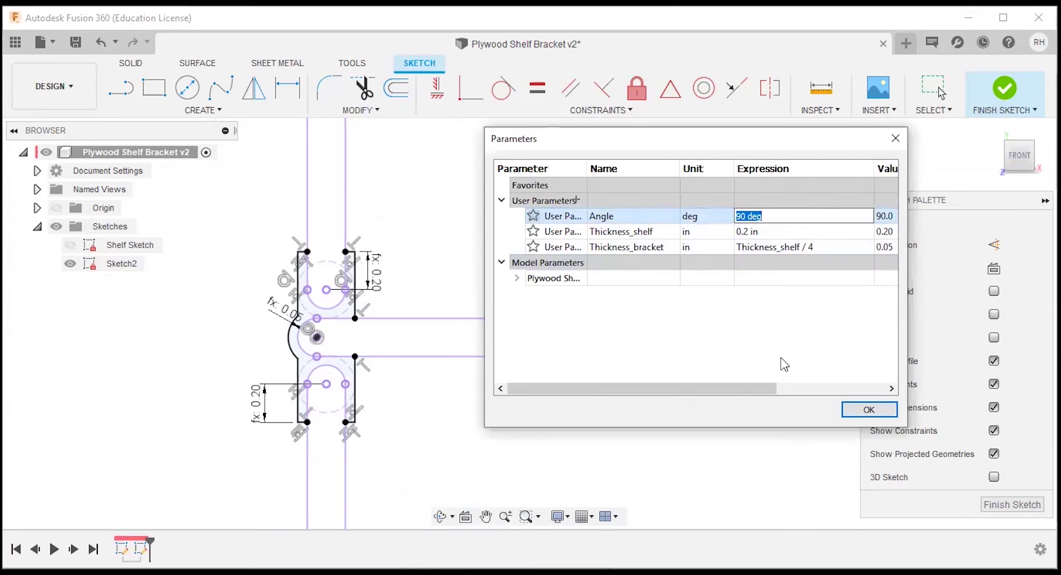
text(60)
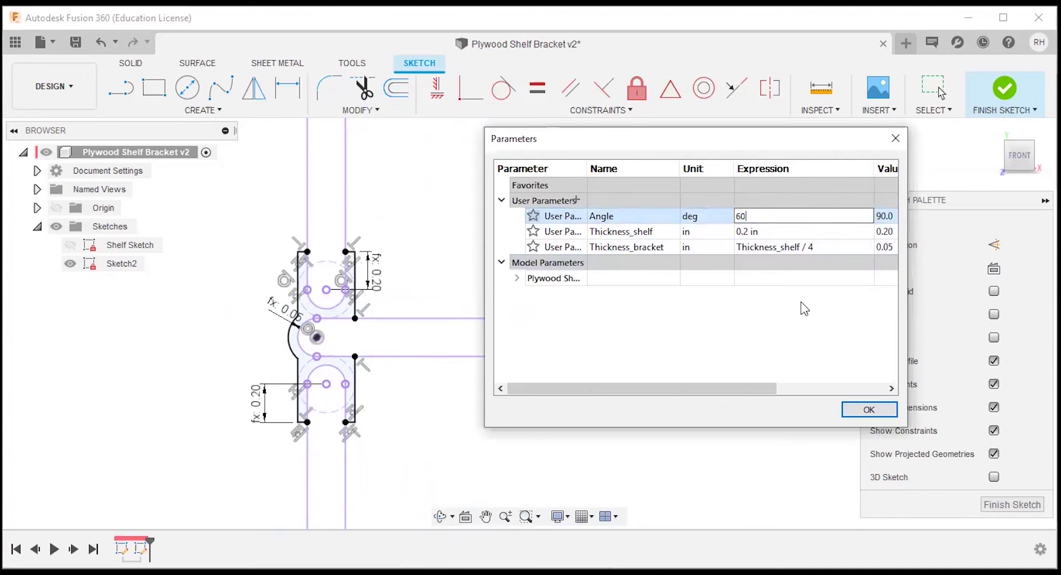
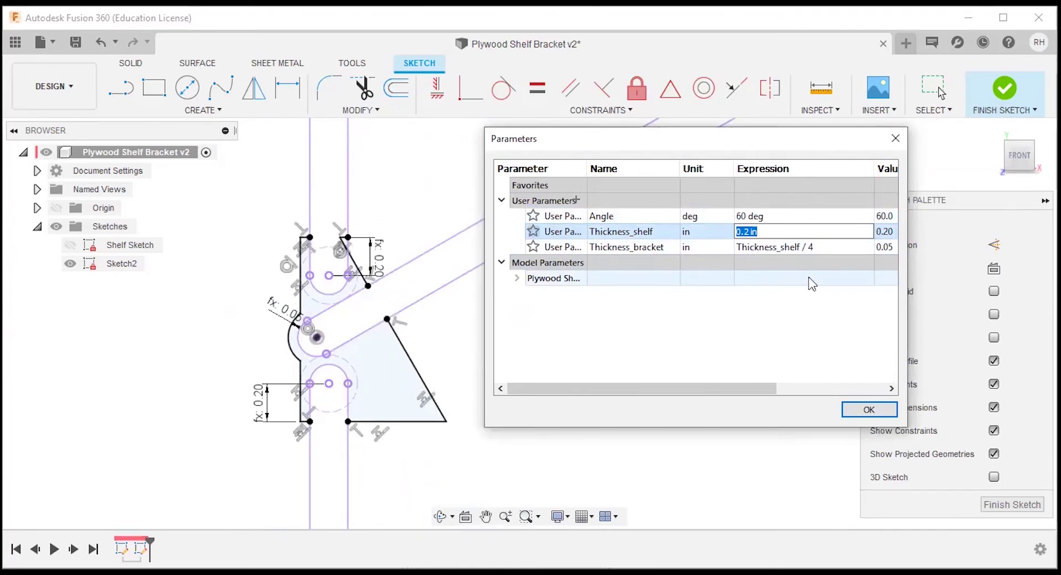
Set the Angle user parameter back to 90 deg and accept the parameters
click(787, 220)
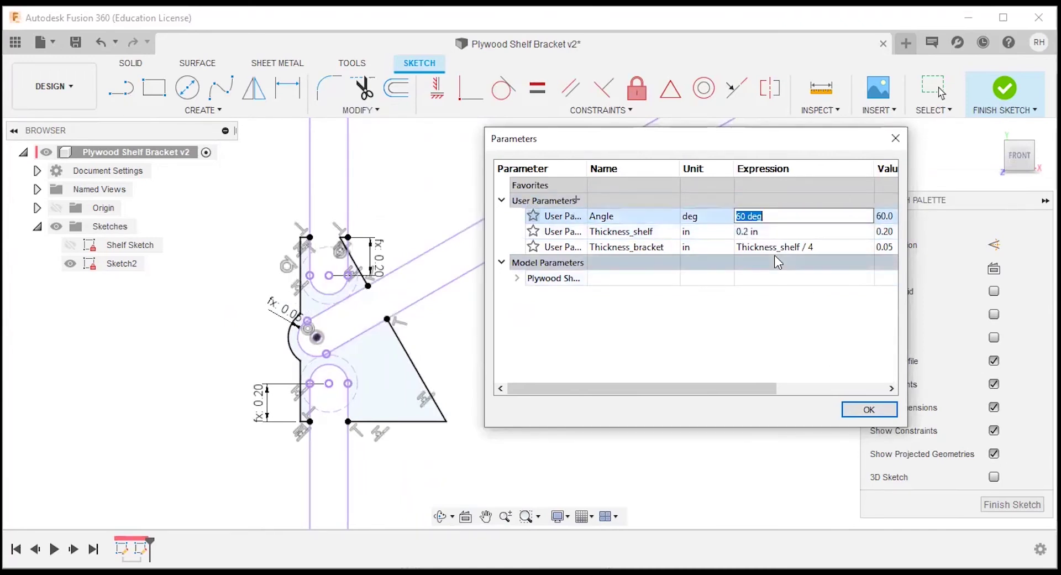
text(90)
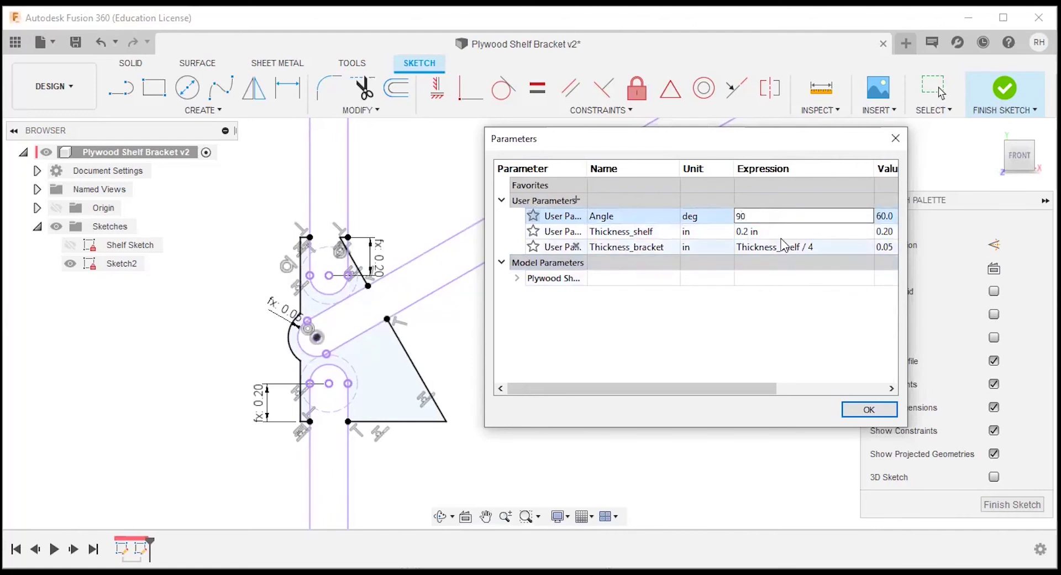
click(778, 237)
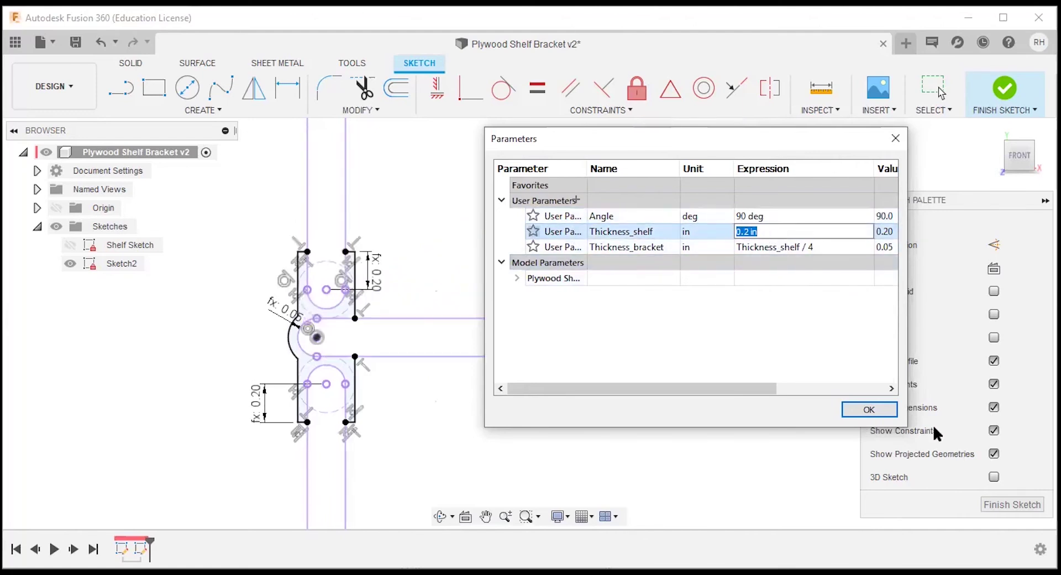
click(877, 411)
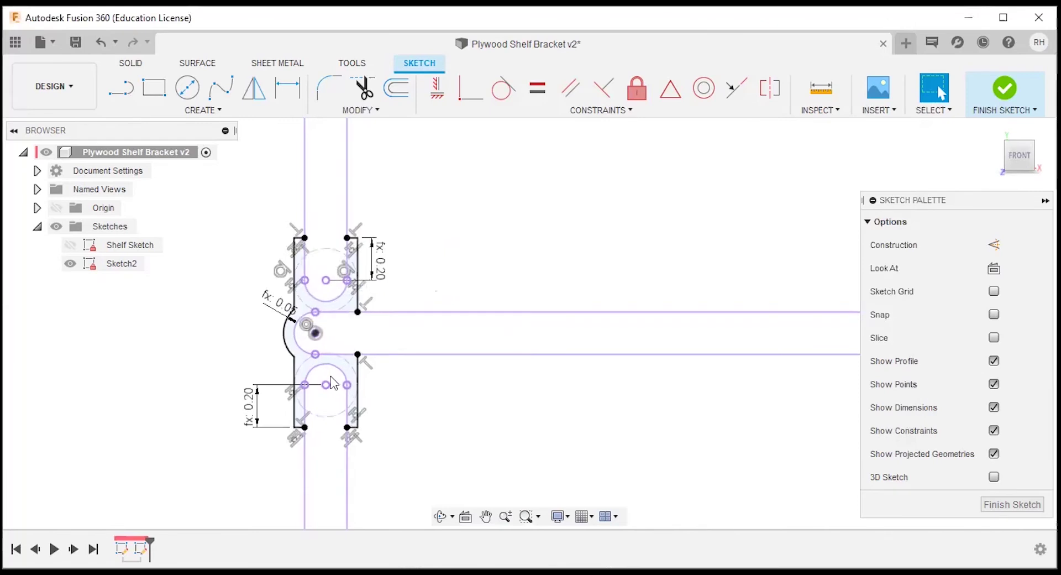
Delete the perpendicular constraint between the shelf's lower line and the bracket's right edge below it
scroll(330, 376, up, 5)
scroll(423, 430, up, 2)
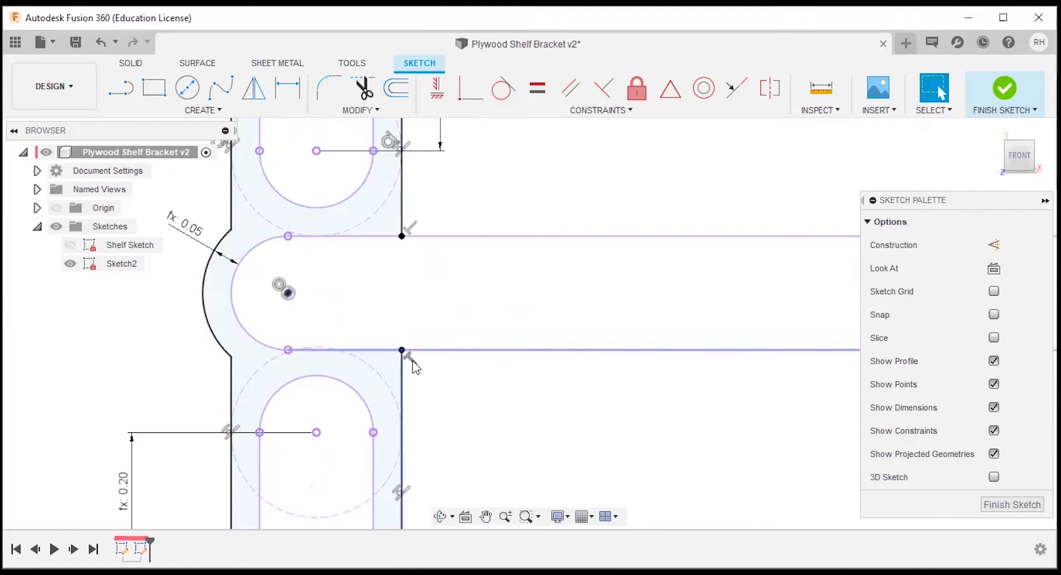
scroll(431, 275, down, 3)
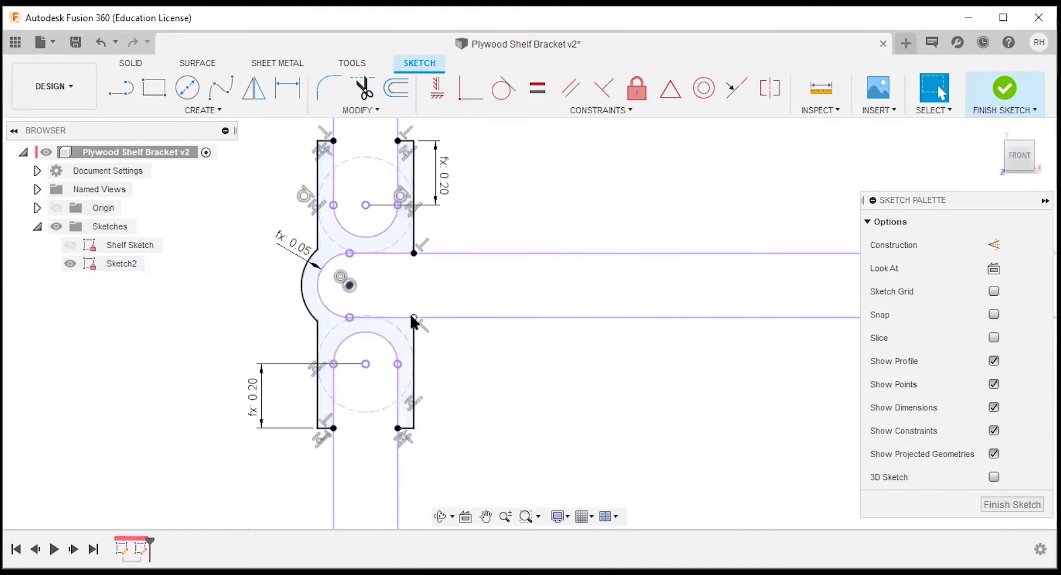
scroll(410, 314, up, 5)
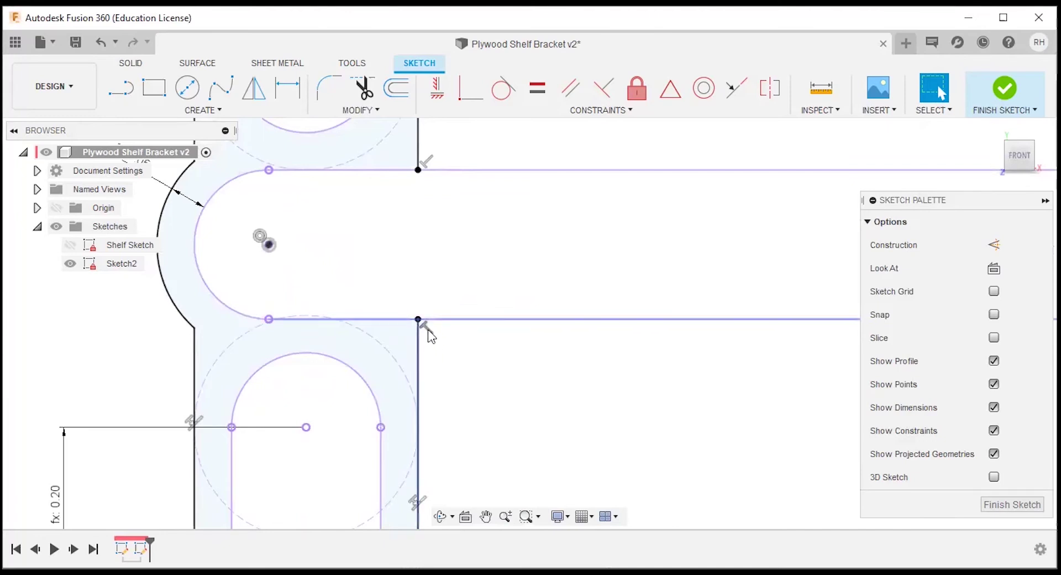
click(428, 330)
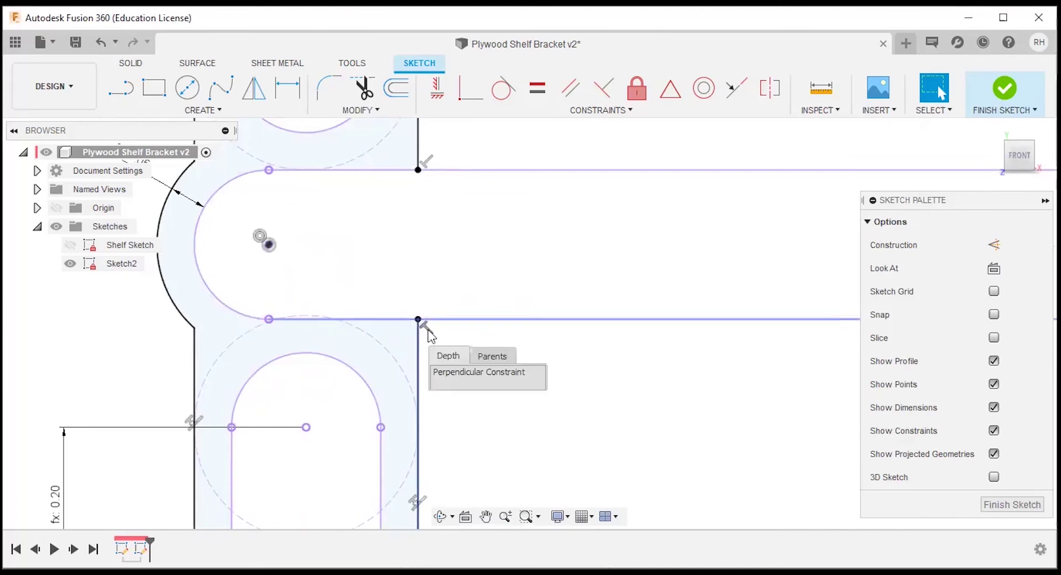
click(456, 371)
key(Delete)
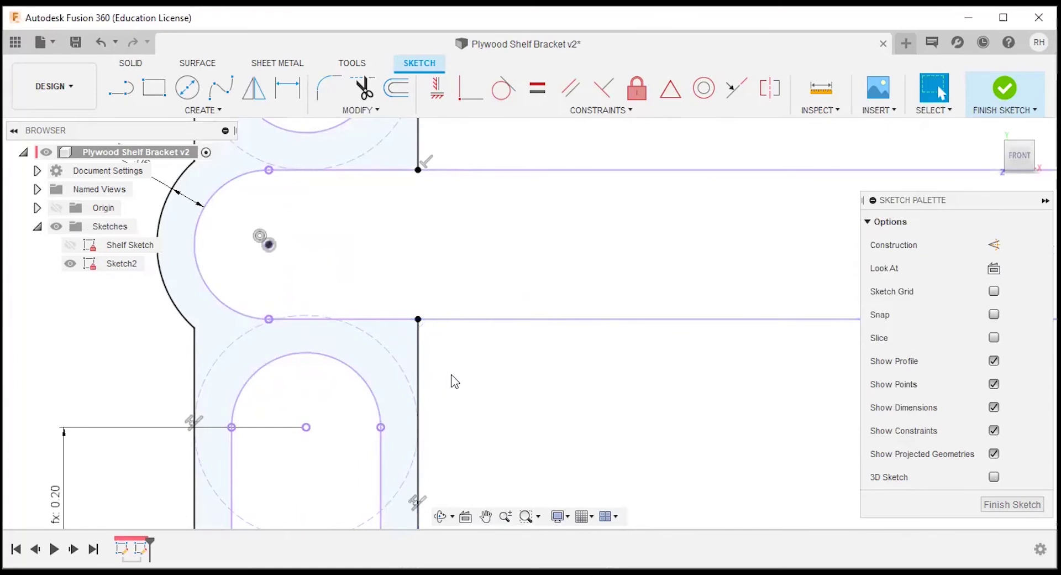
Delete the perpendicular constraint between the shelf's upper line and the bracket's right edge above it
click(416, 149)
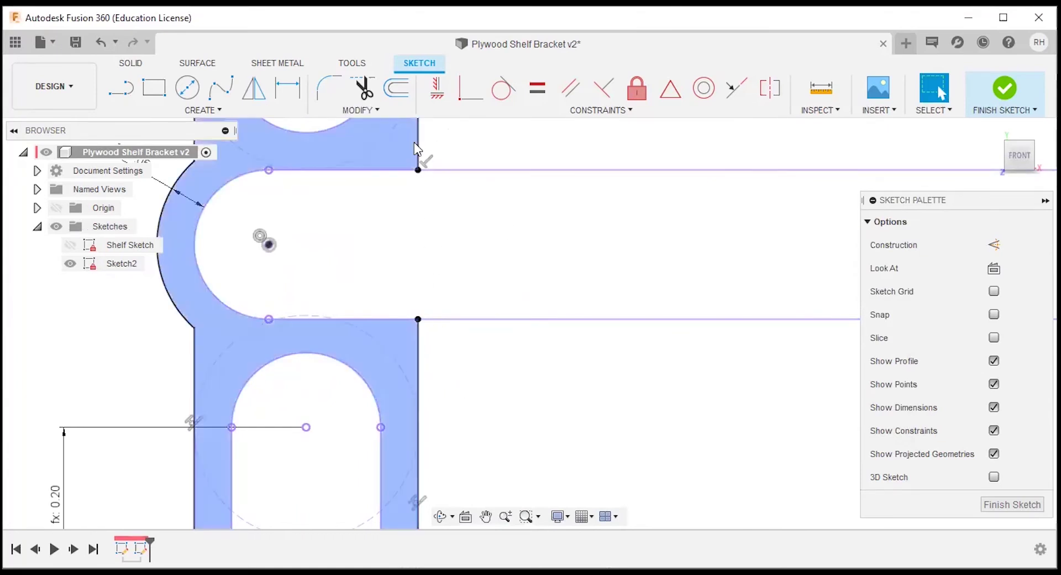
click(410, 175)
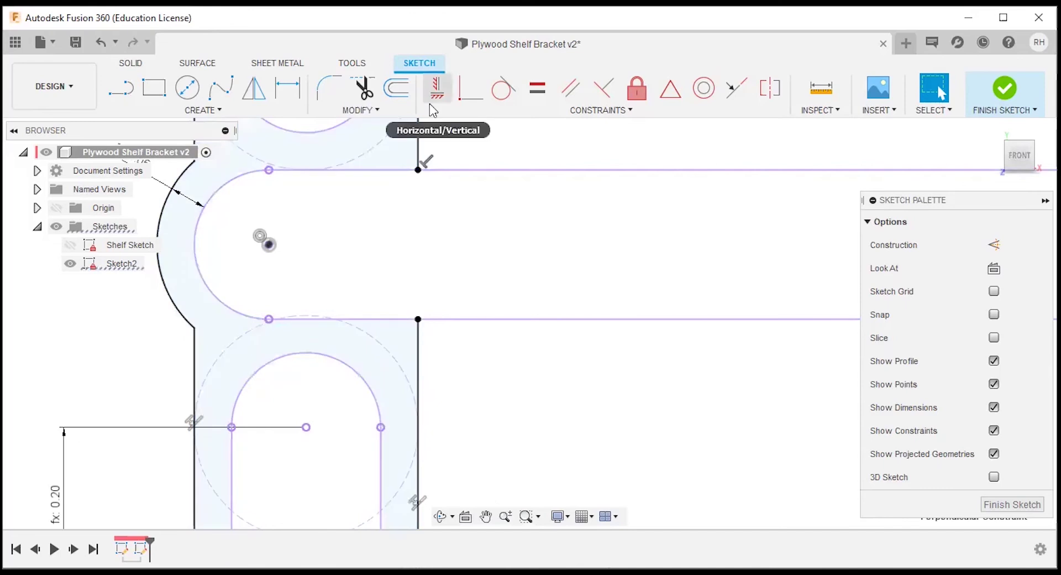
click(431, 159)
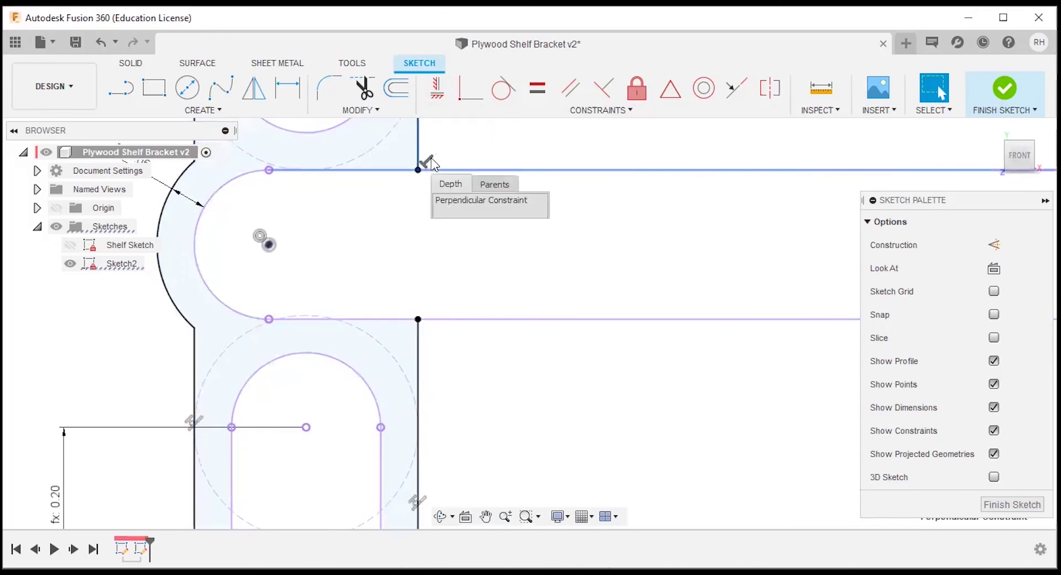
click(468, 204)
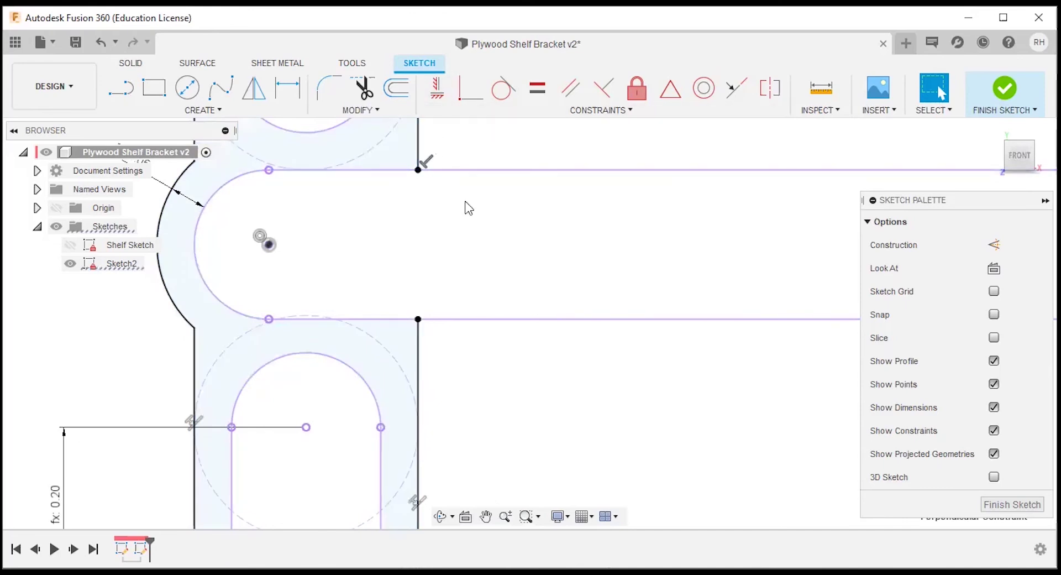
key(Delete)
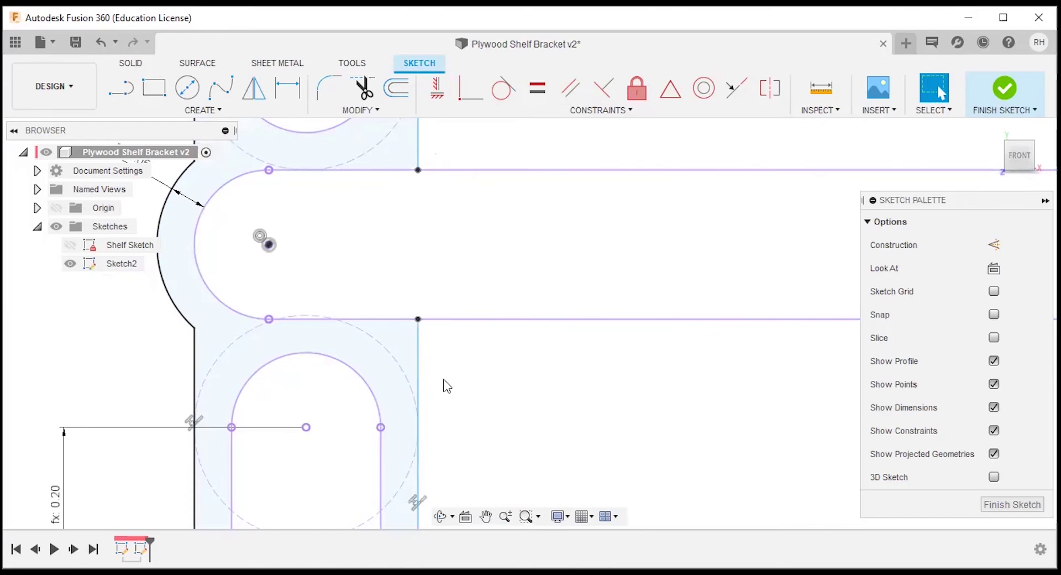
Check that the bracket's right edges move freely, and constrain the edge below the shelf to be vertical
scroll(283, 258, down, 3)
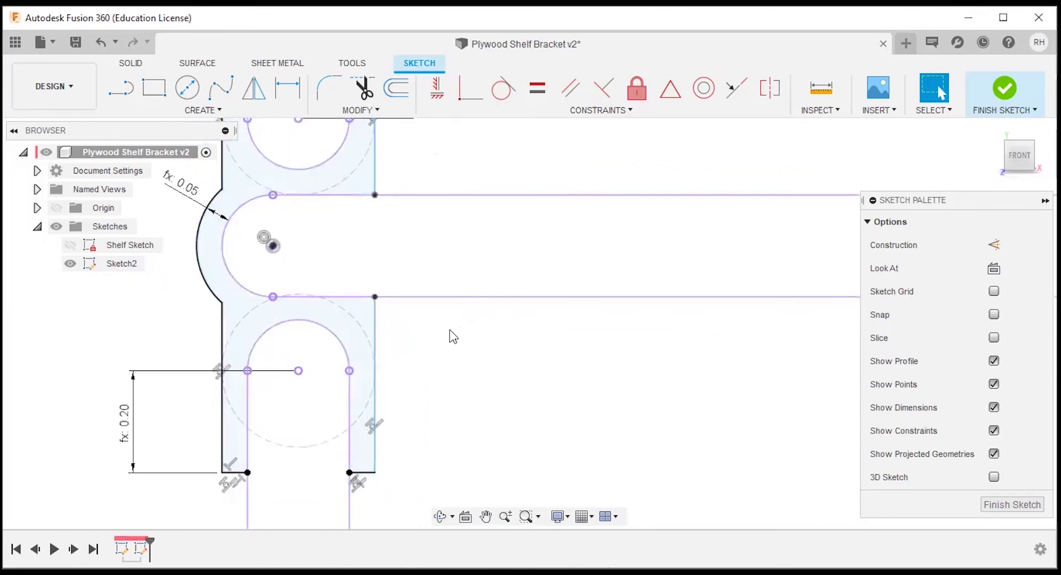
scroll(388, 381, down, 2)
scroll(288, 358, down, 2)
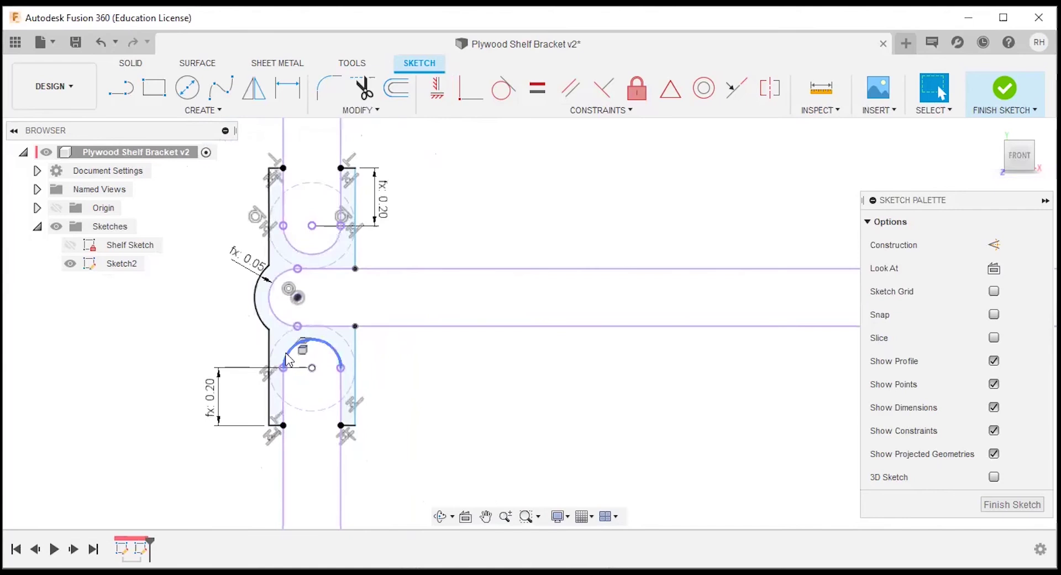
scroll(395, 281, up, 2)
mouse_move(338, 244)
mouse_down()
mouse_move(364, 245)
mouse_move(323, 246)
mouse_move(348, 255)
mouse_move(359, 243)
mouse_move(329, 246)
mouse_move(363, 253)
mouse_move(340, 260)
mouse_move(367, 257)
mouse_move(339, 249)
mouse_up()
click(458, 242)
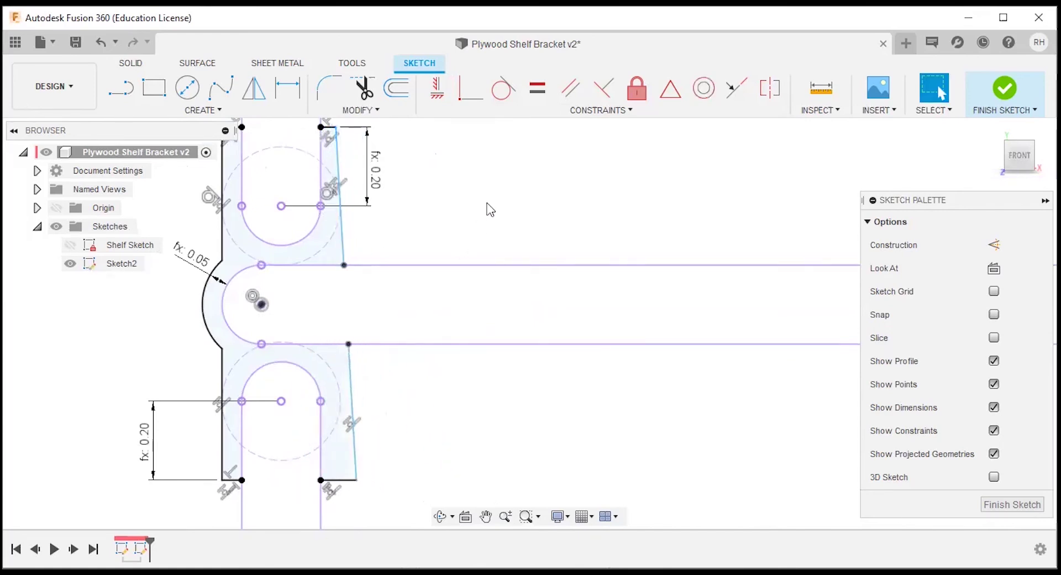
click(439, 92)
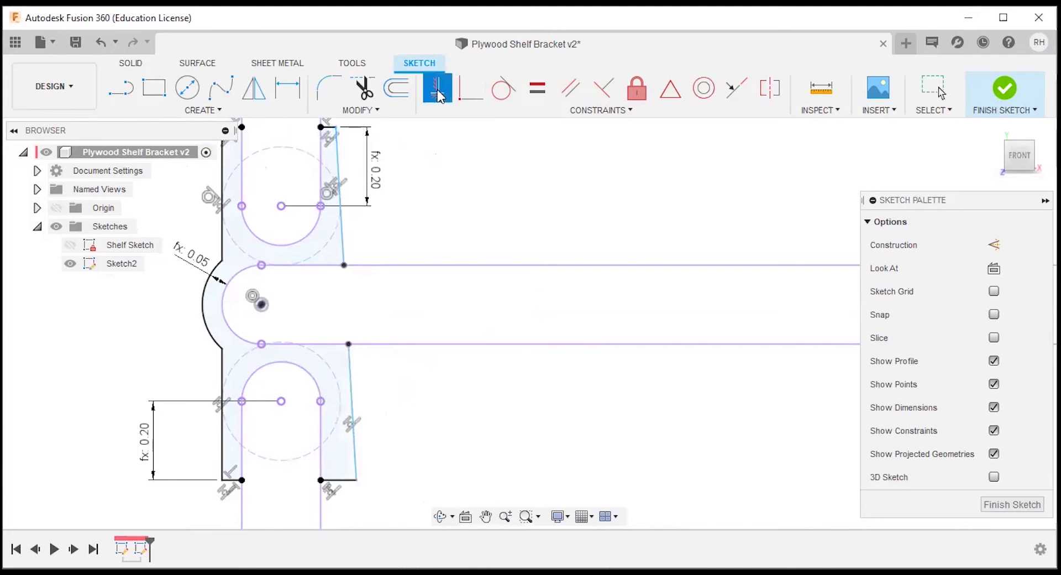
click(358, 393)
key(Escape)
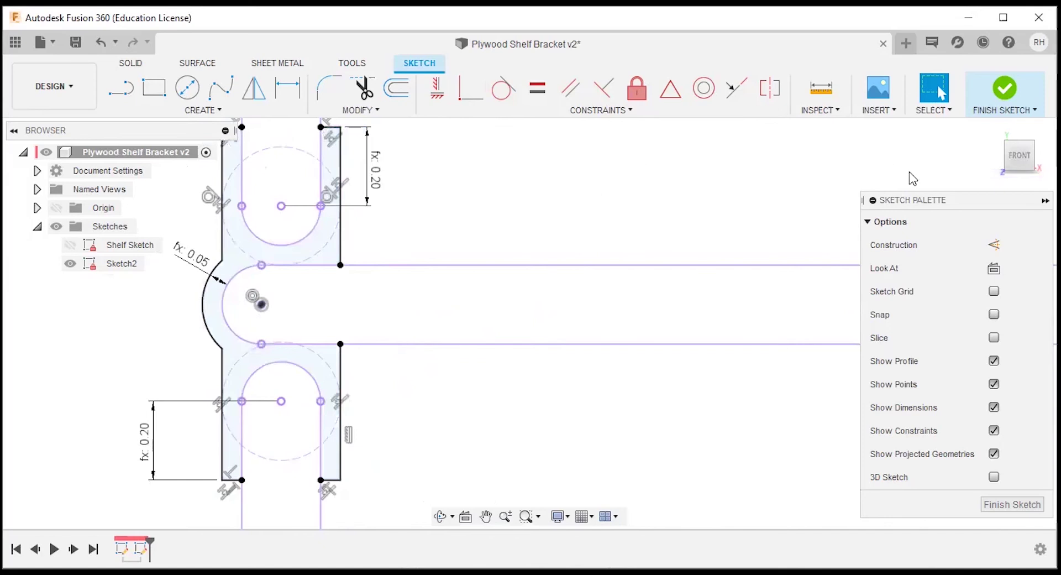
Set the Angle user parameter to 50 deg to test the newly constrained bracket profile
click(372, 112)
click(346, 257)
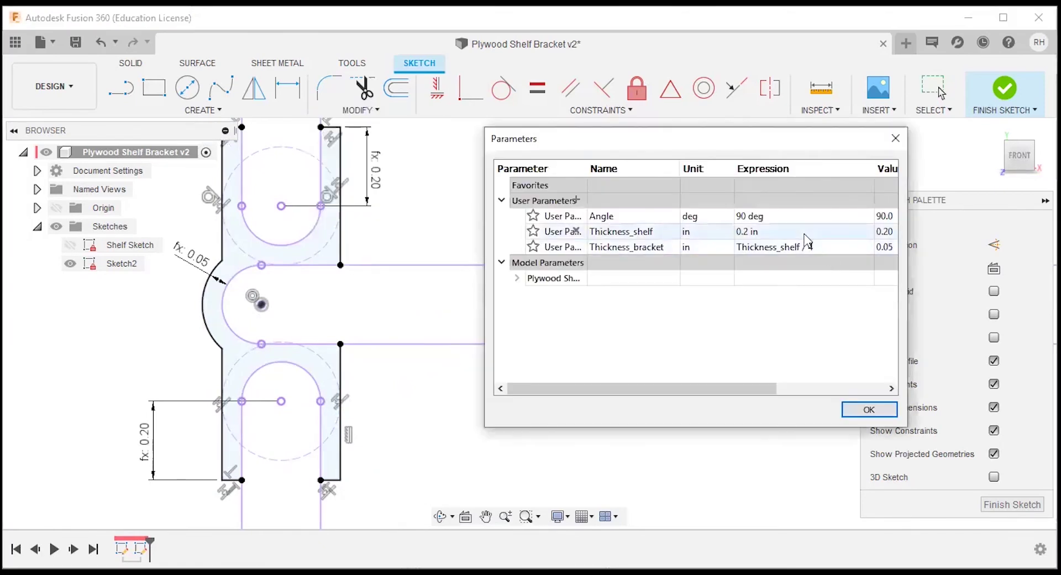
click(799, 215)
click(798, 216)
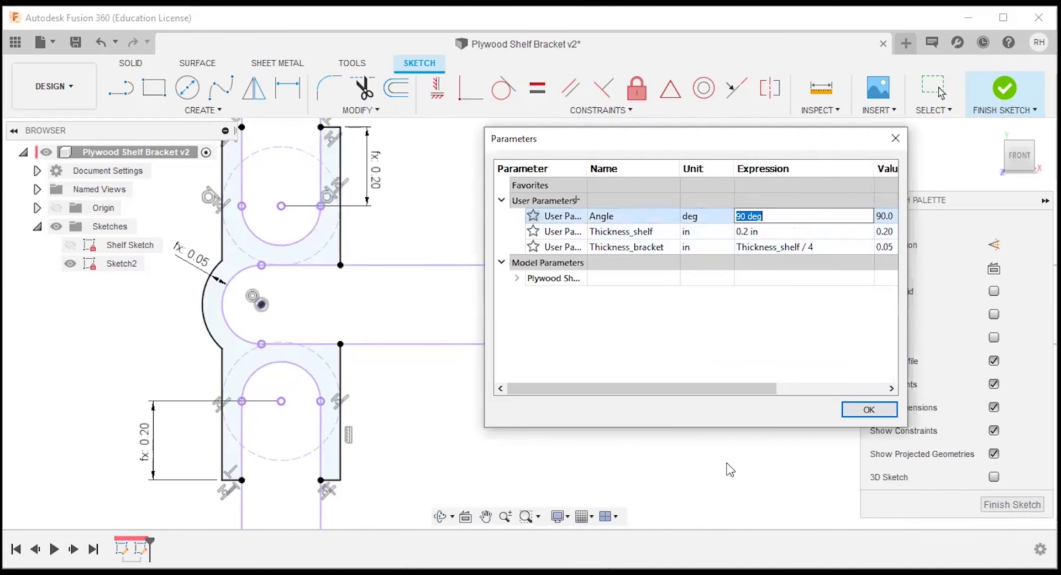
text(50)
Set the Thickness_shelf user parameter to 0.5 in to test the bracket with a thicker shelf
click(781, 231)
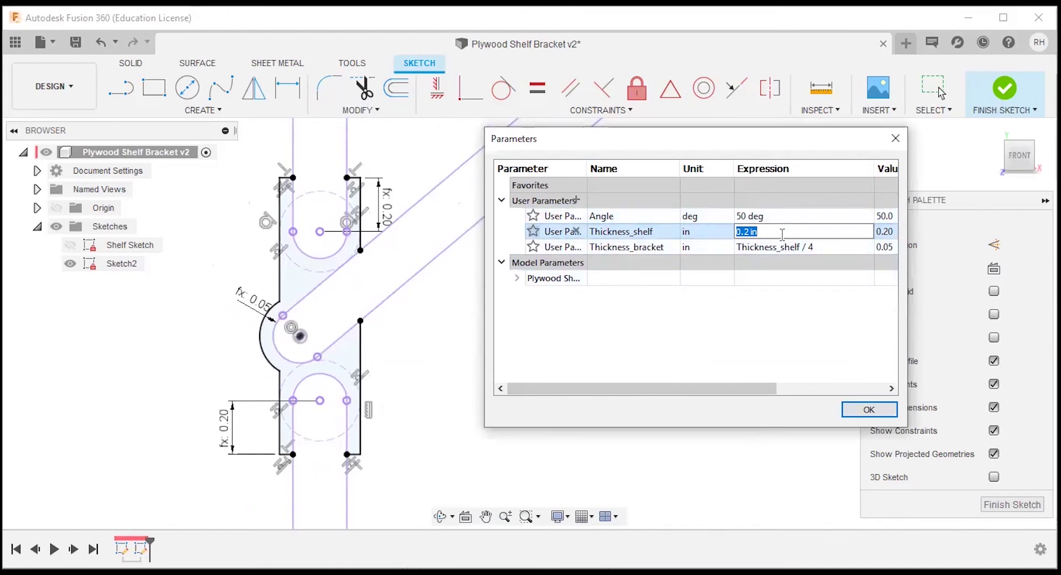
text(.5)
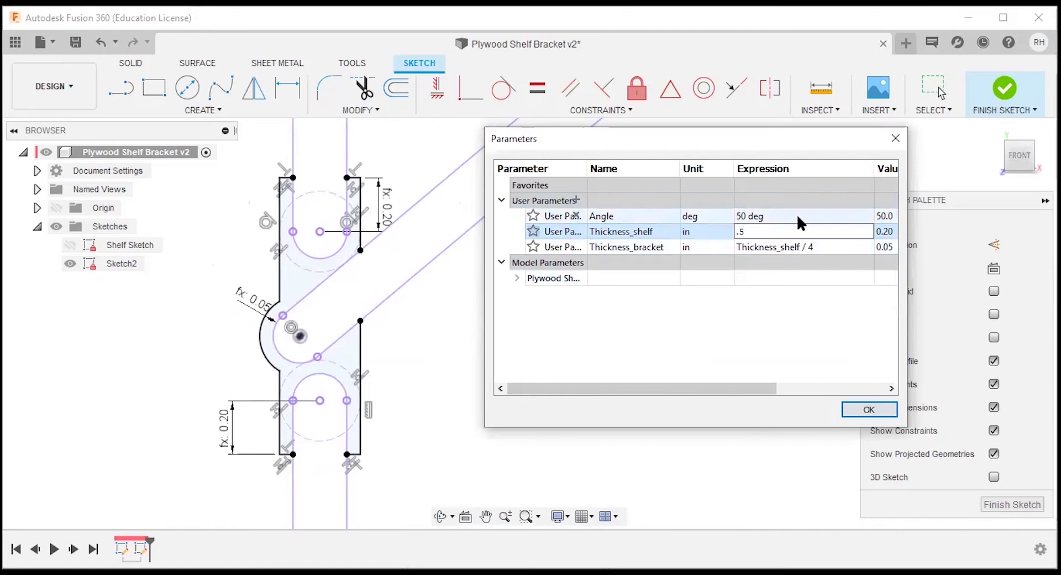
click(796, 216)
scroll(301, 309, down, 4)
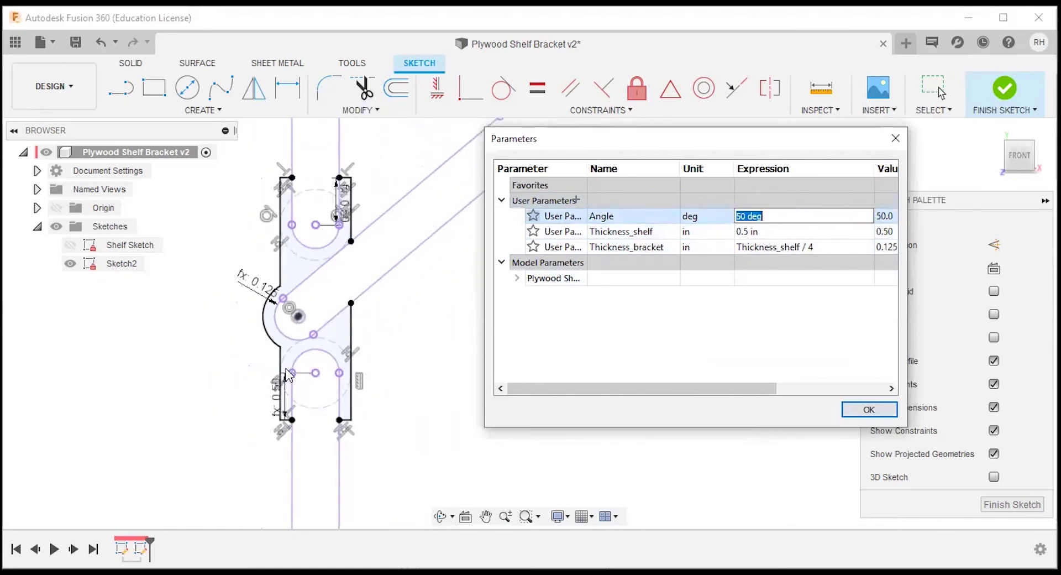
Set Thickness_shelf back to 0.2 in and Angle back to 90 deg, and accept the parameters
click(768, 231)
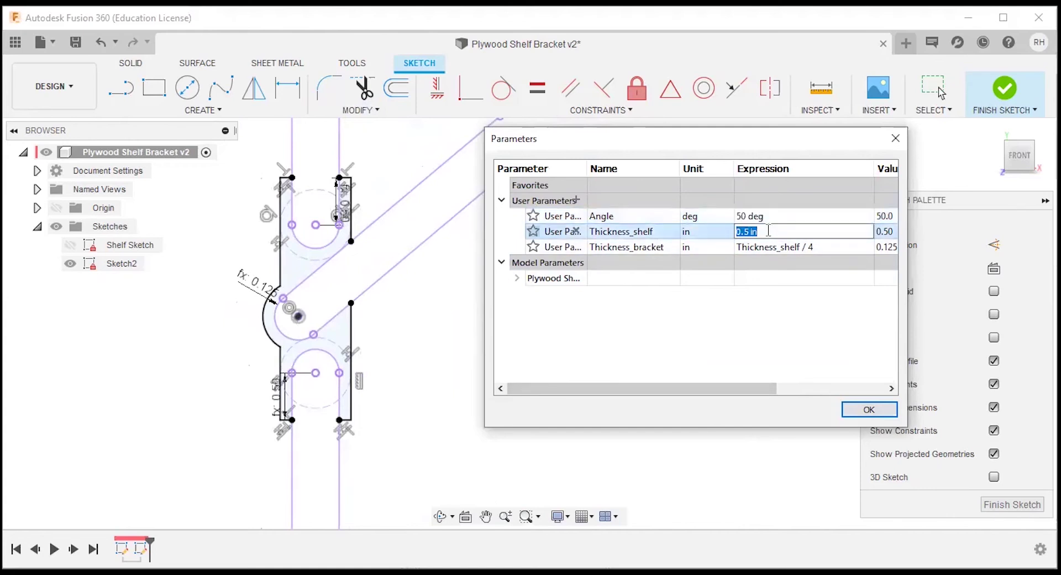
text(.2)
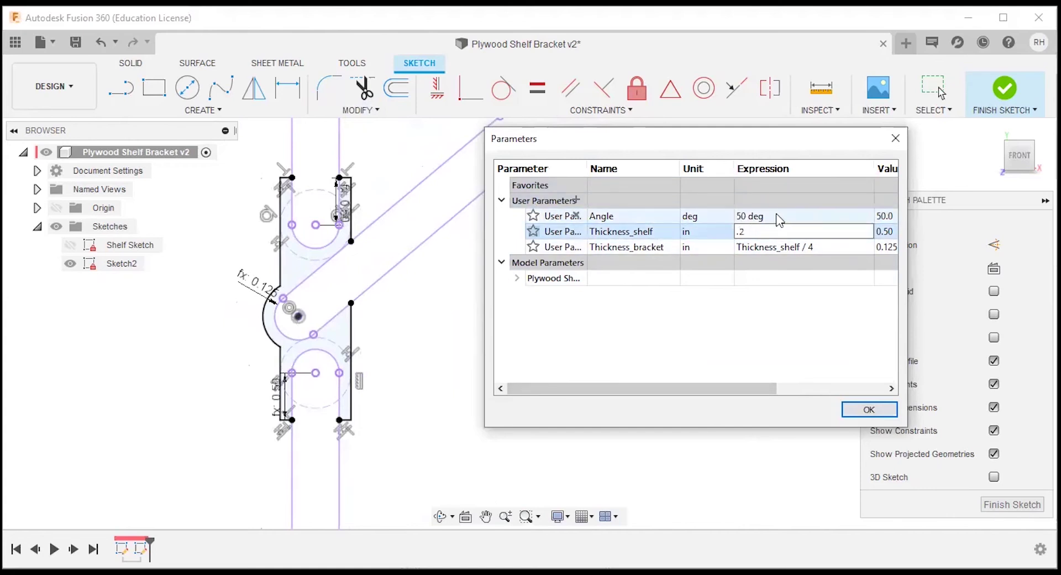
click(774, 215)
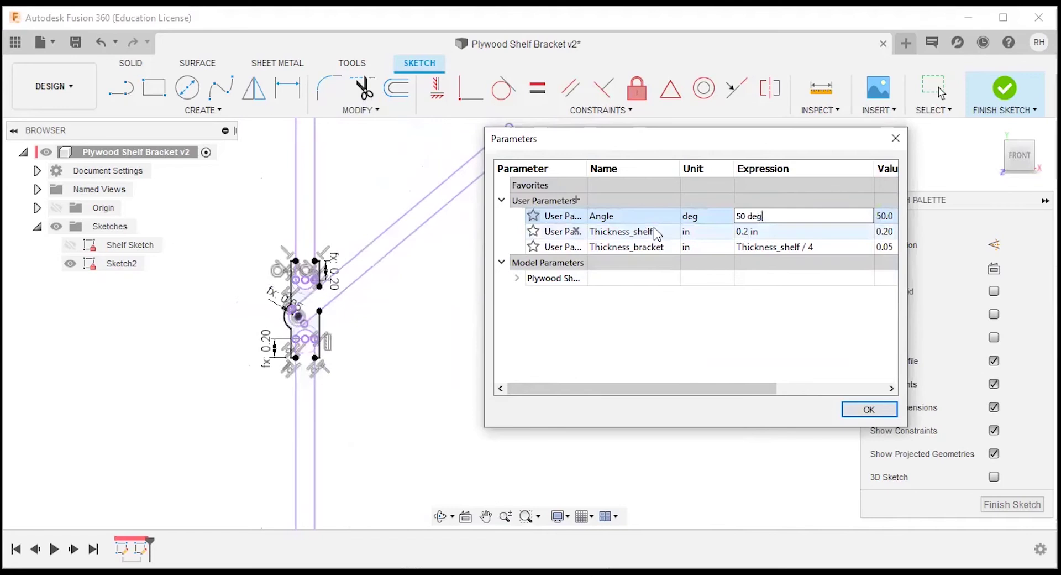
click(774, 215)
text(90)
key(Return)
click(869, 410)
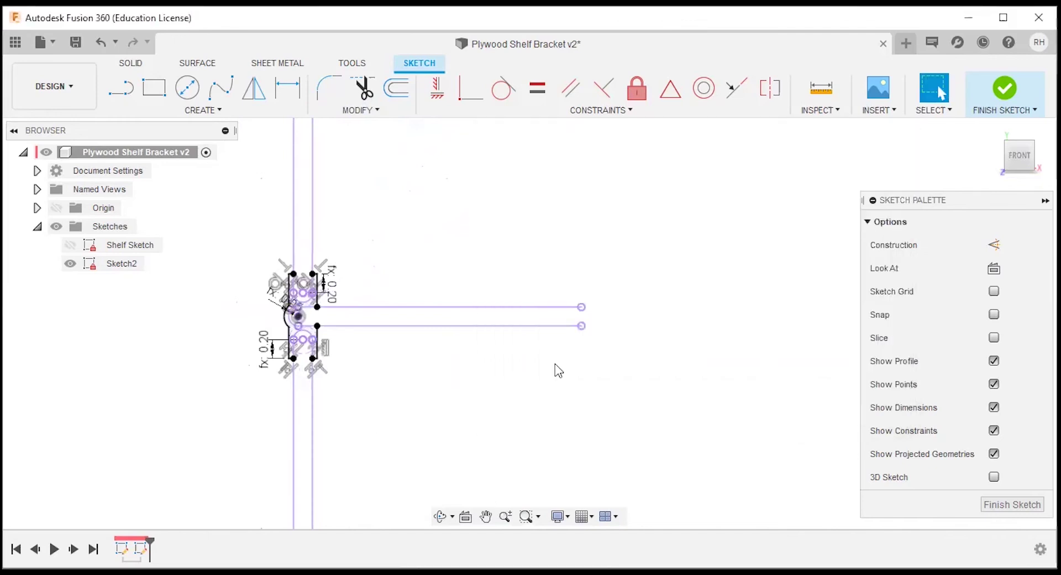
Finish editing the bracket profile sketch and rename it "Bracket Sketch"
scroll(406, 436, up, 5)
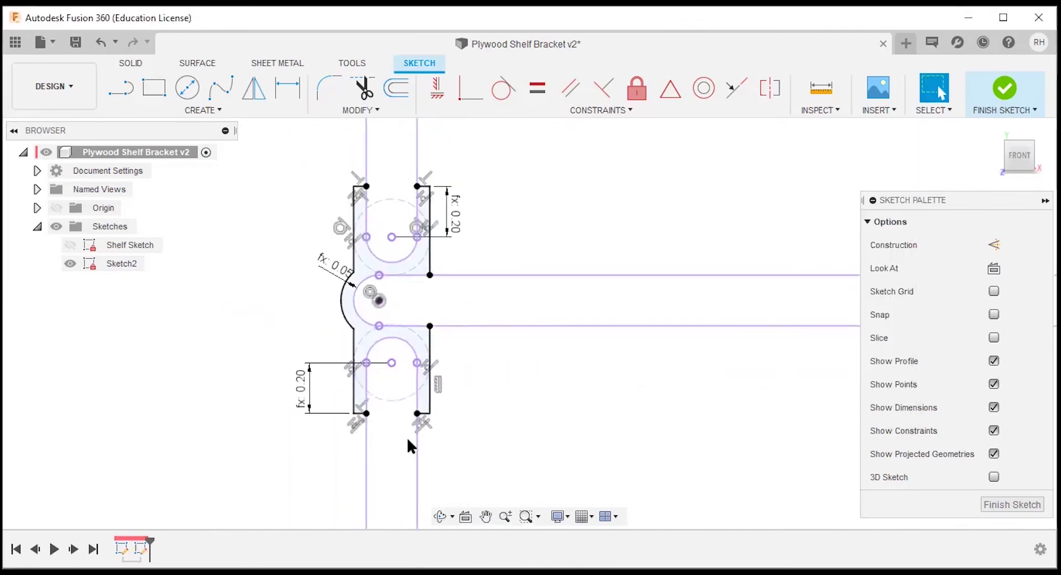
click(1004, 88)
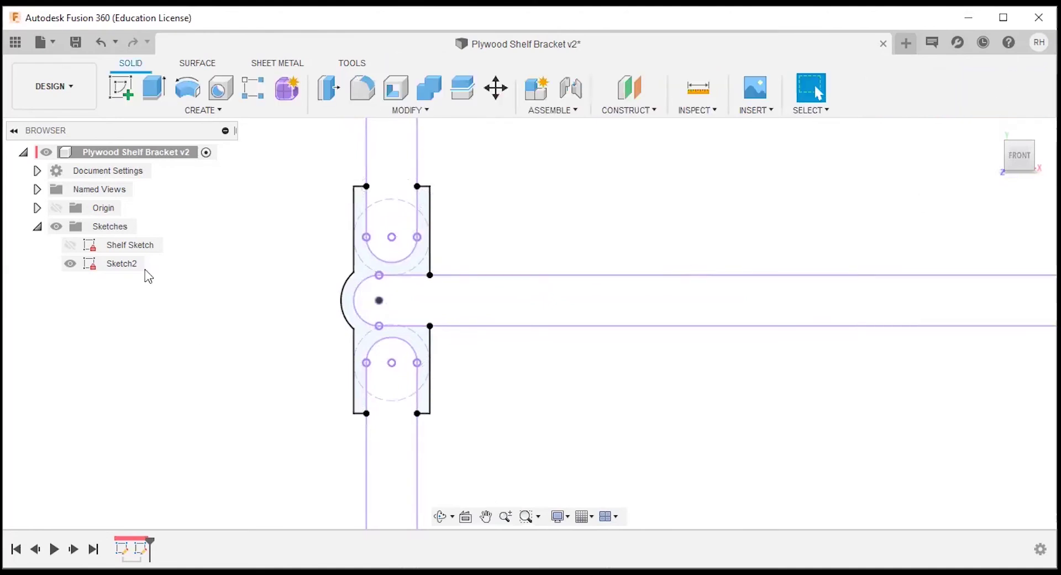
click(125, 263)
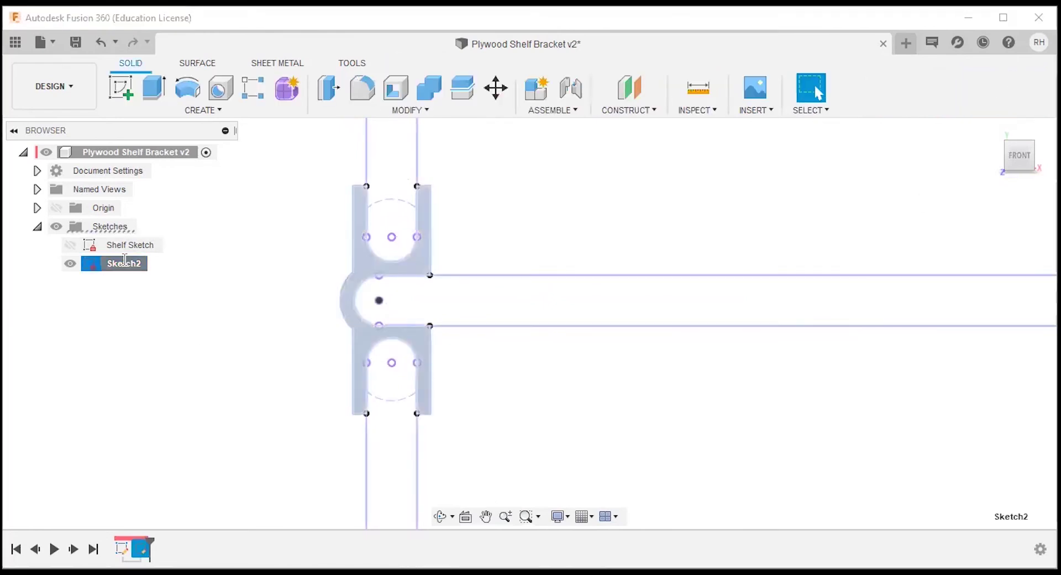
click(125, 263)
text(Bracket Sketch)
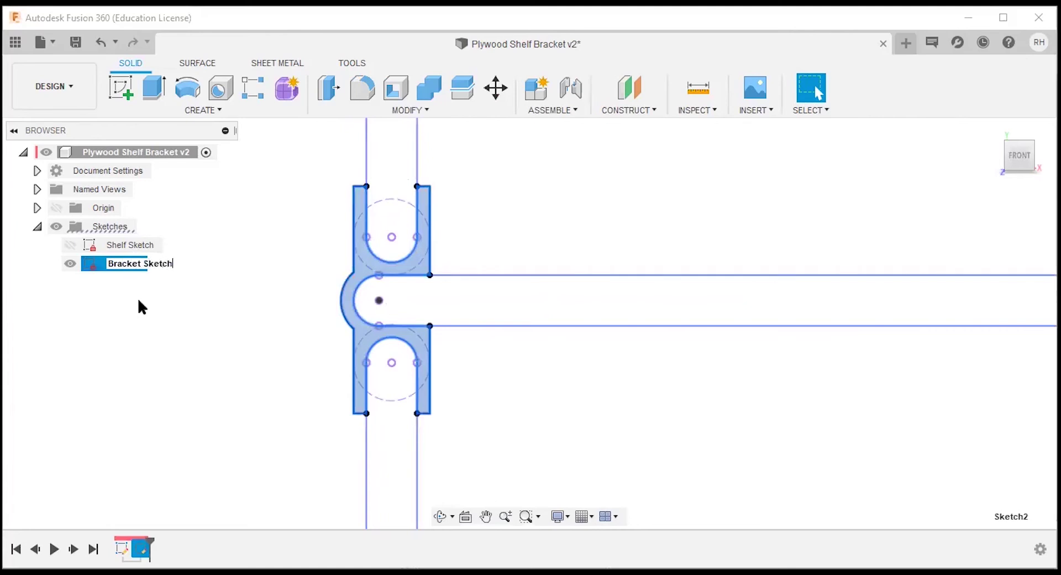
key(Return)
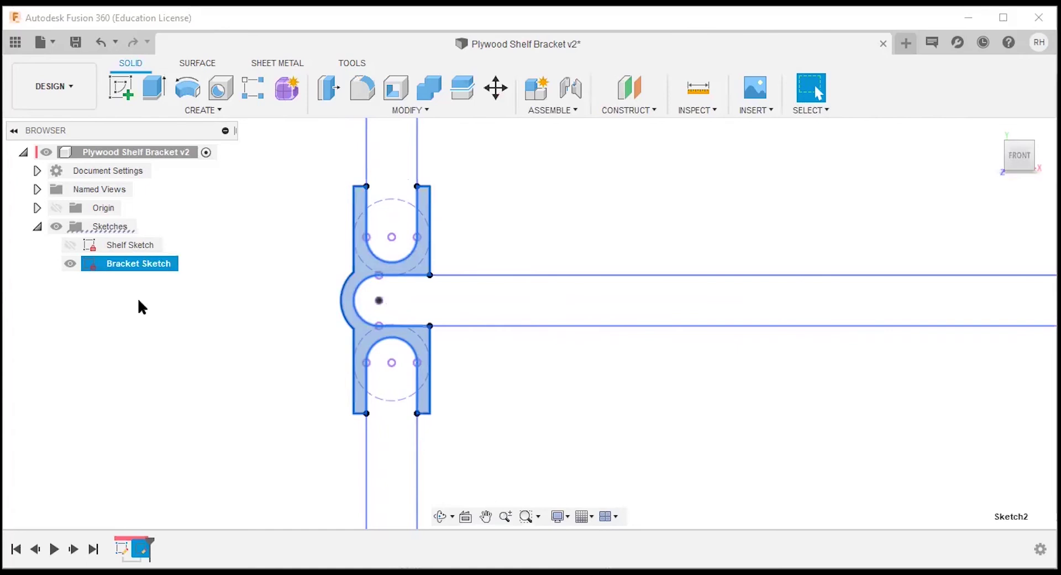
click(193, 275)
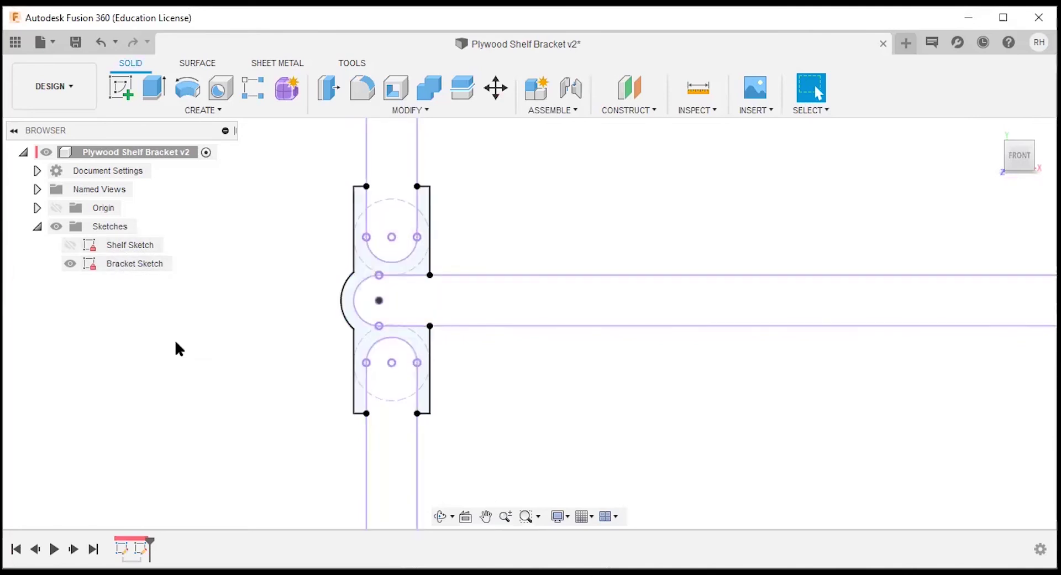
Extrude the bracket profile by 1 in and view the resulting solid at an angle
scroll(205, 326, down, 2)
scroll(448, 229, up, 4)
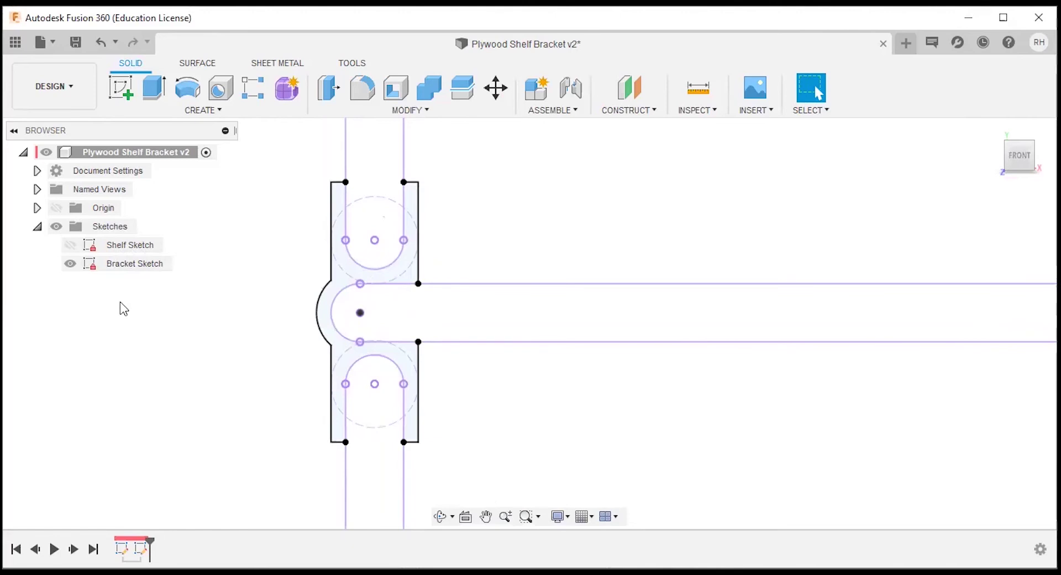
scroll(149, 298, down, 2)
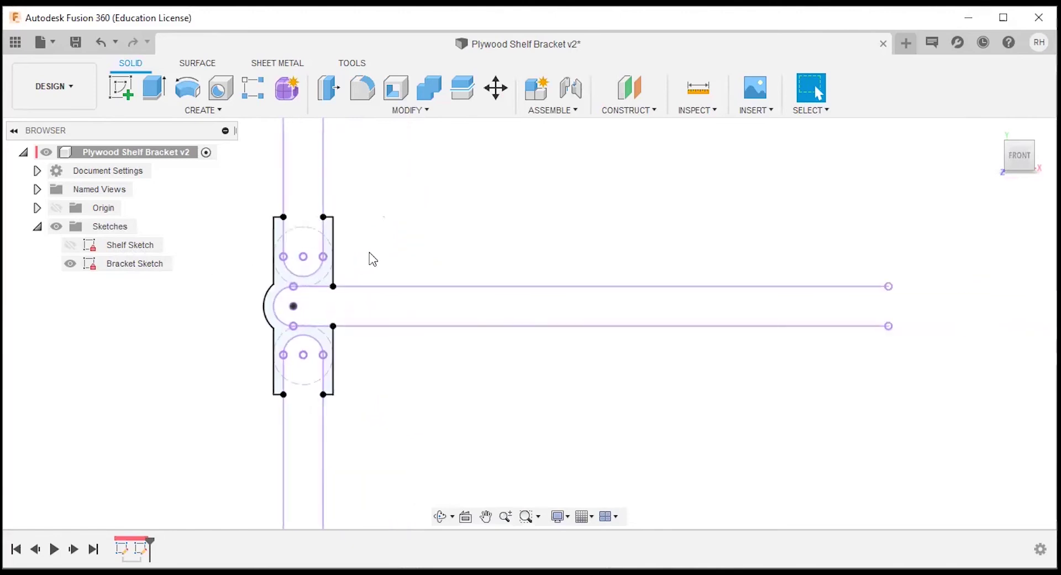
text(e)
text(1)
key(Return)
key(Return)
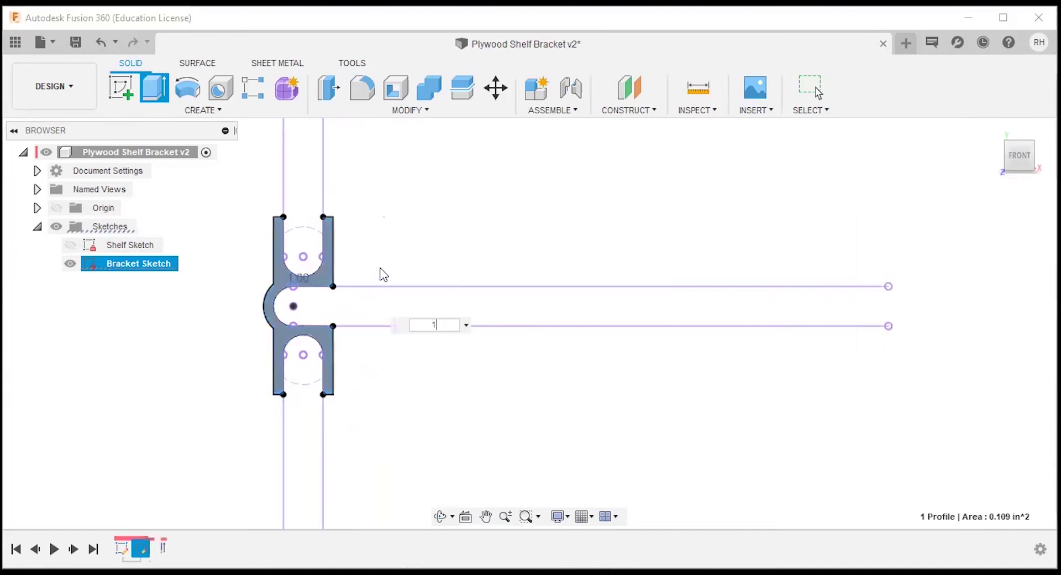
shift+middle_drag(542, 255, 514, 263)
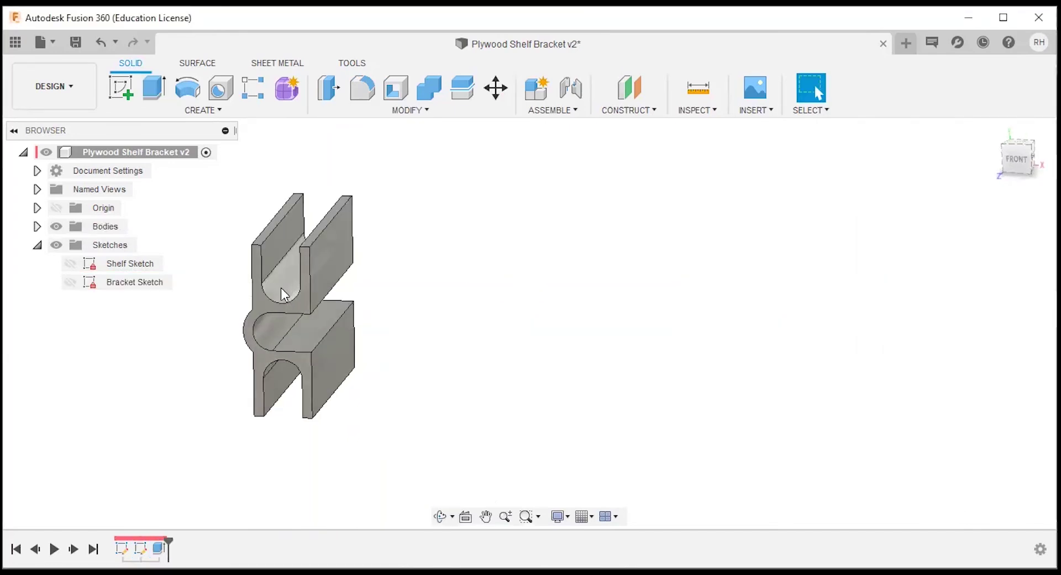
mouse_move(383, 289)
shift+middle_down()
mouse_move(469, 287)
mouse_move(367, 297)
shift+middle_up()
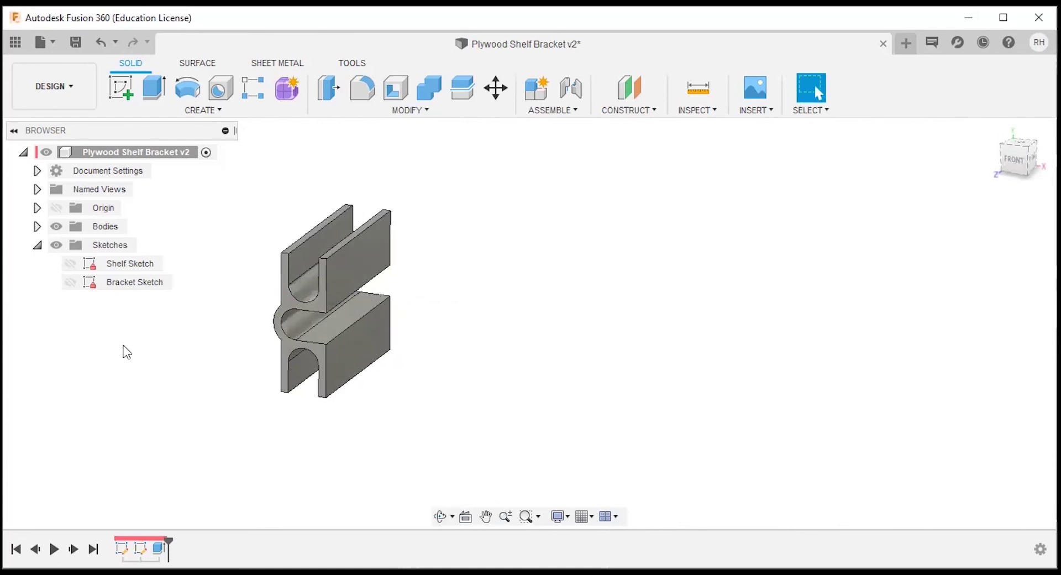
Move the bracket body in the positive X direction, clear of its sketch profile, as seen from the front
click(1014, 159)
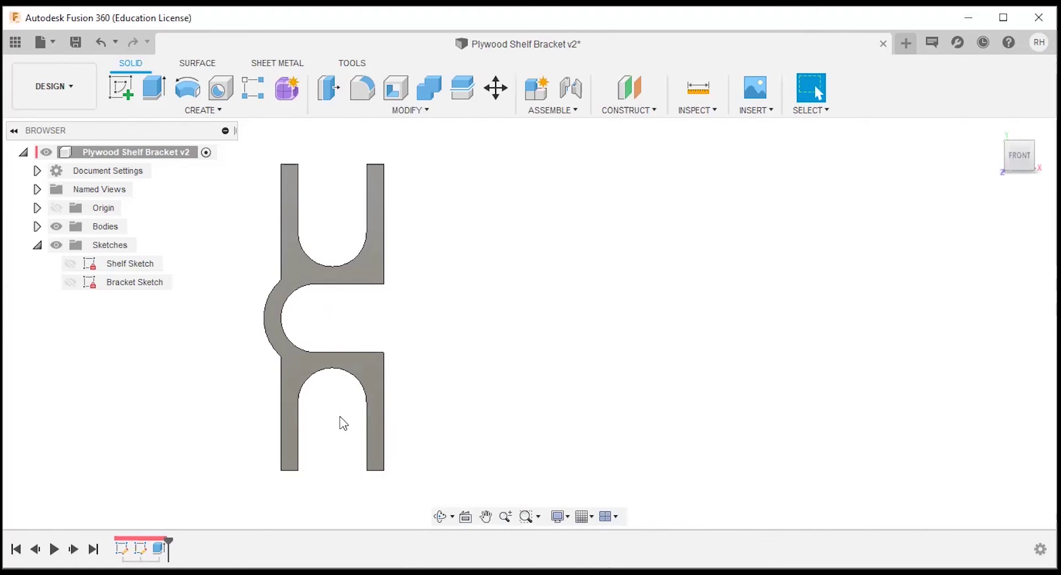
scroll(336, 255, down, 2)
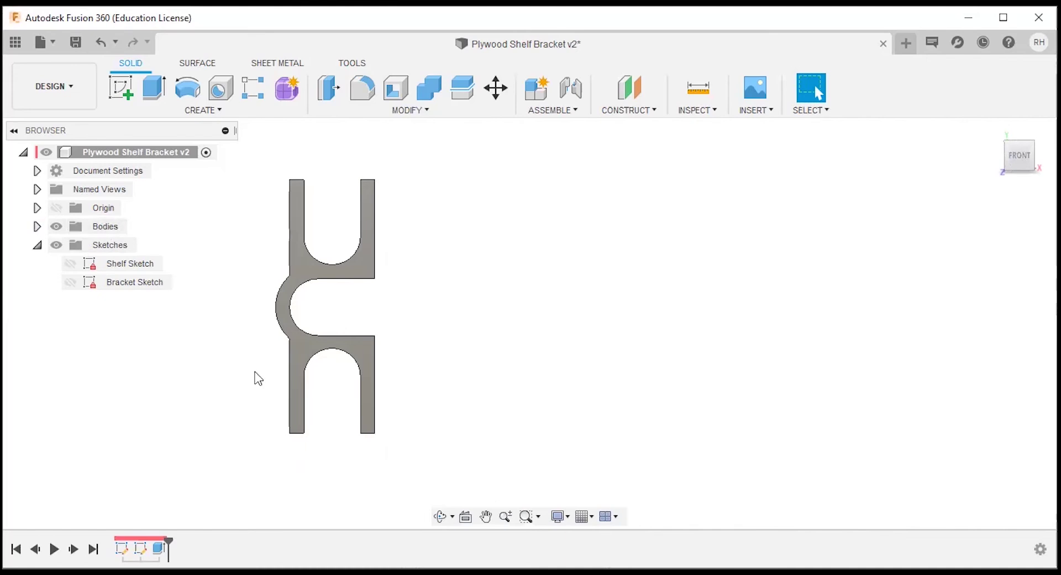
key(m)
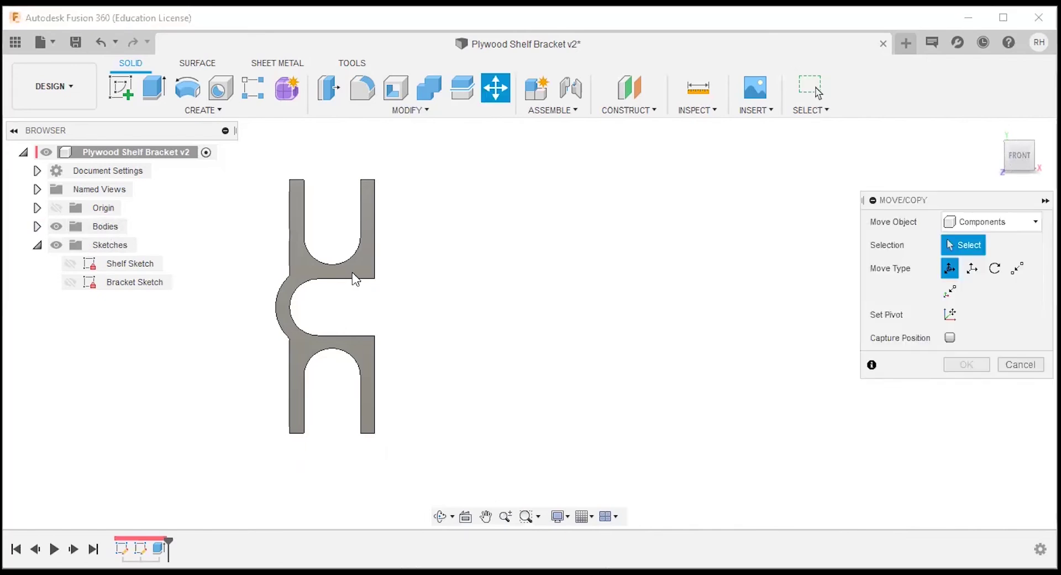
click(991, 225)
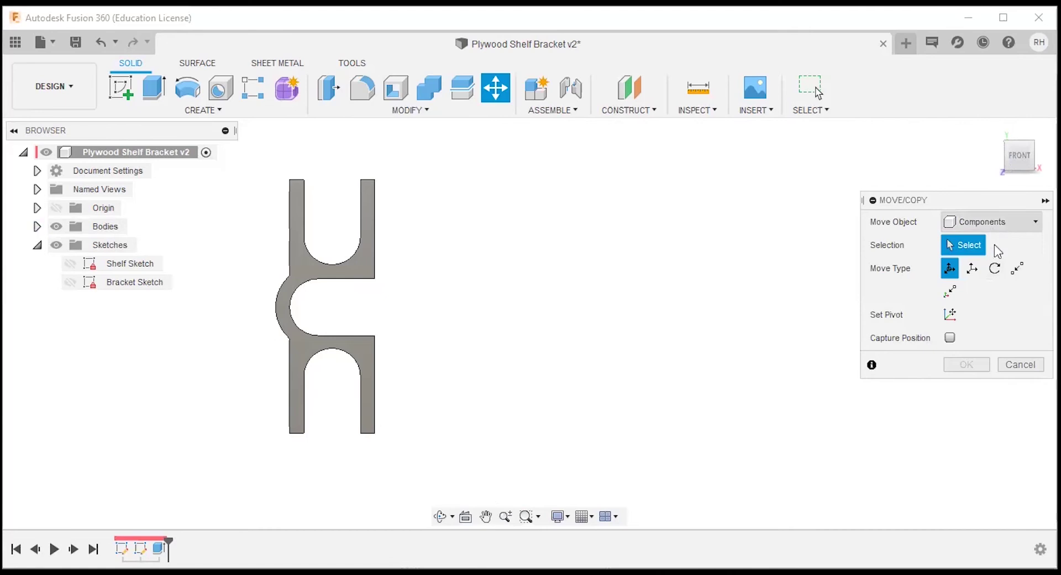
click(985, 267)
click(366, 264)
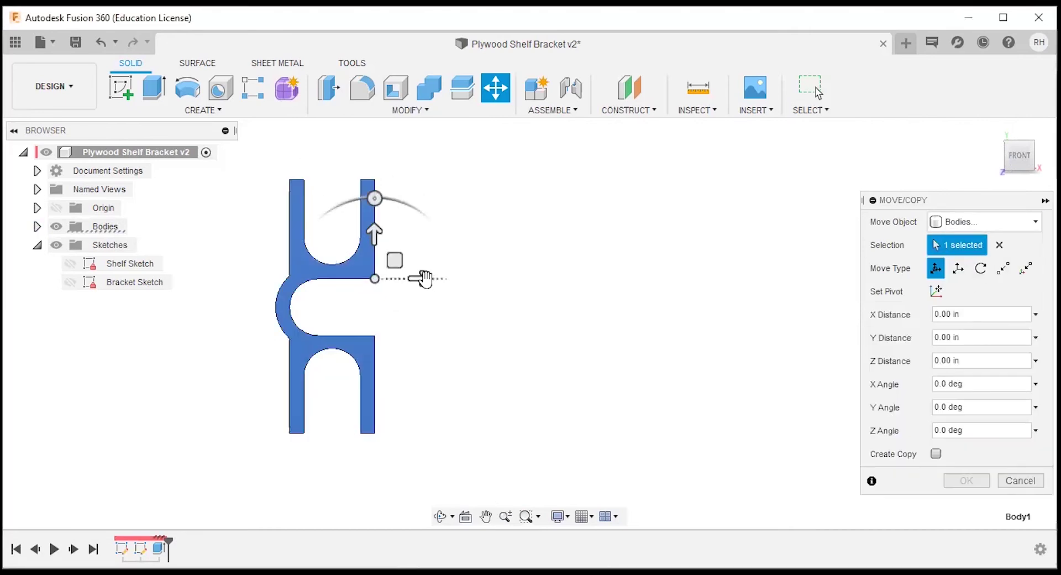
drag(424, 278, 666, 279)
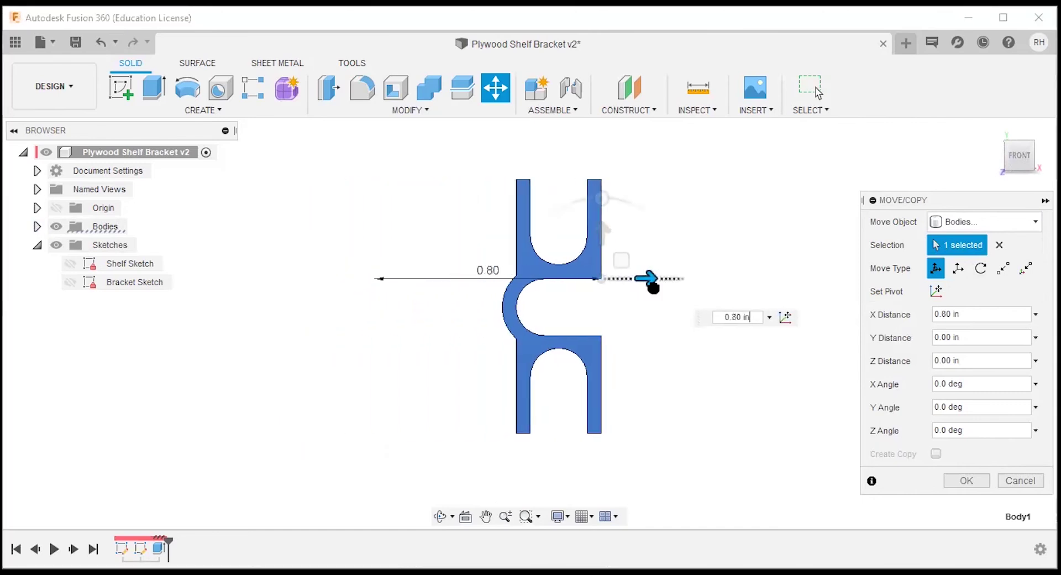
click(971, 482)
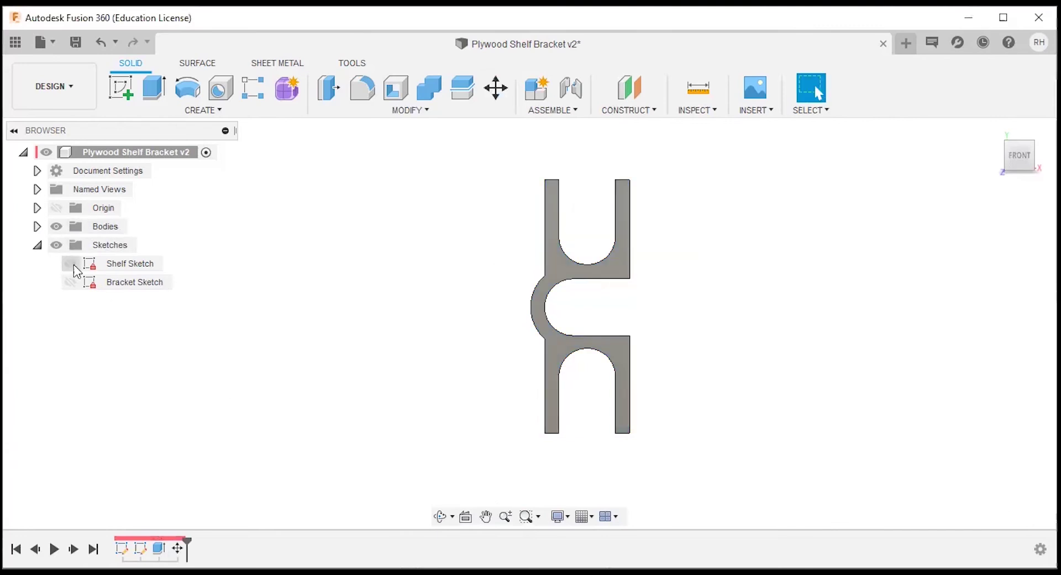
Make Bracket Sketch visible beside the moved body and open it for editing
click(70, 282)
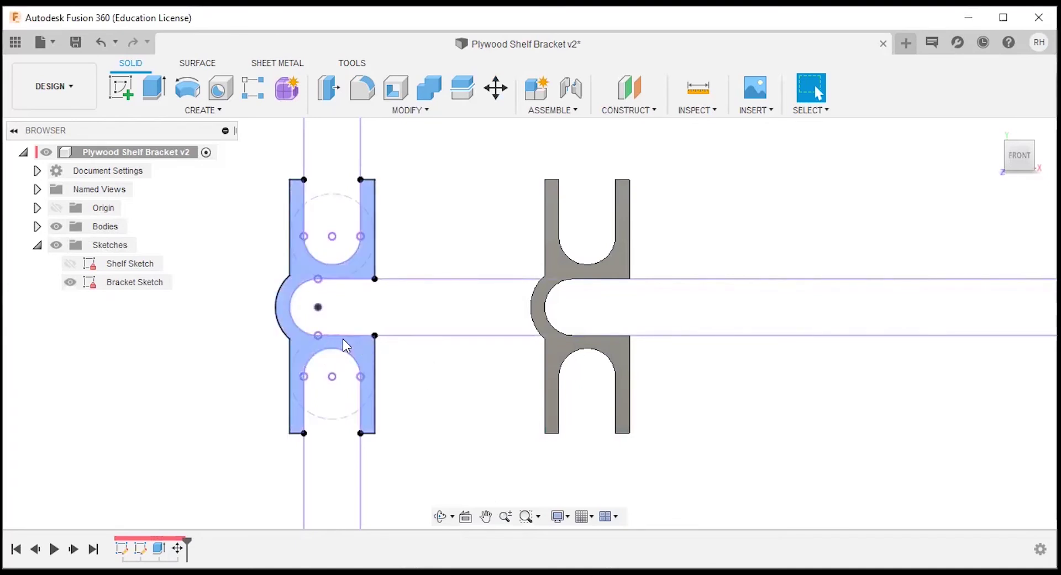
scroll(343, 338, up, 1)
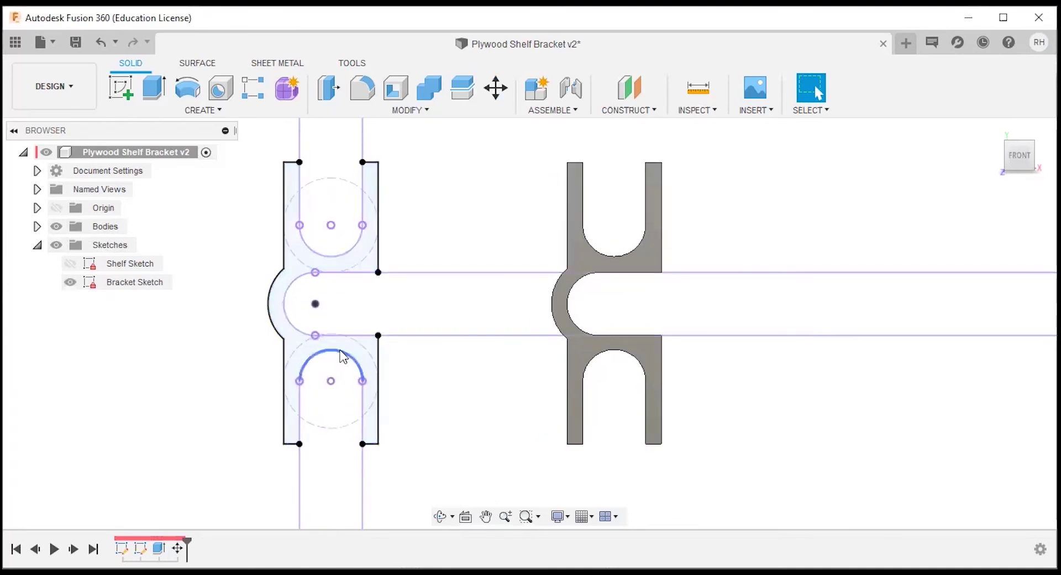
click(442, 335)
click(141, 282)
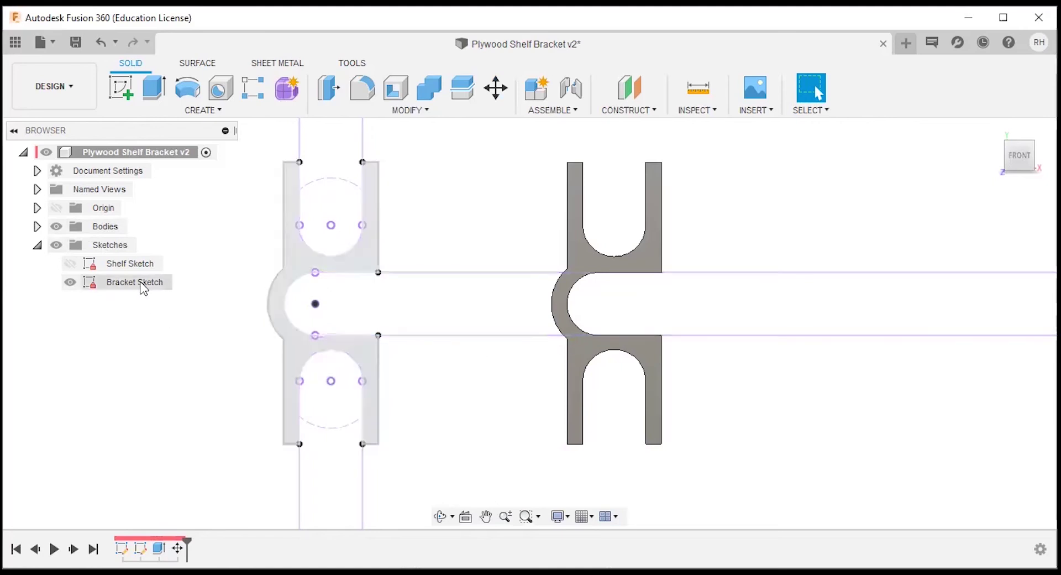
click(345, 382)
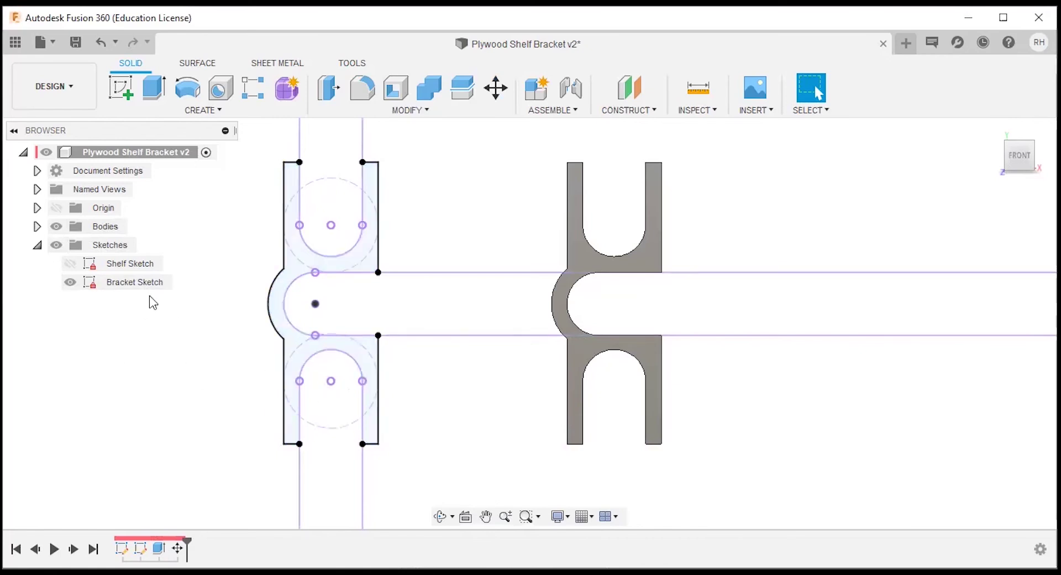
double_click(125, 282)
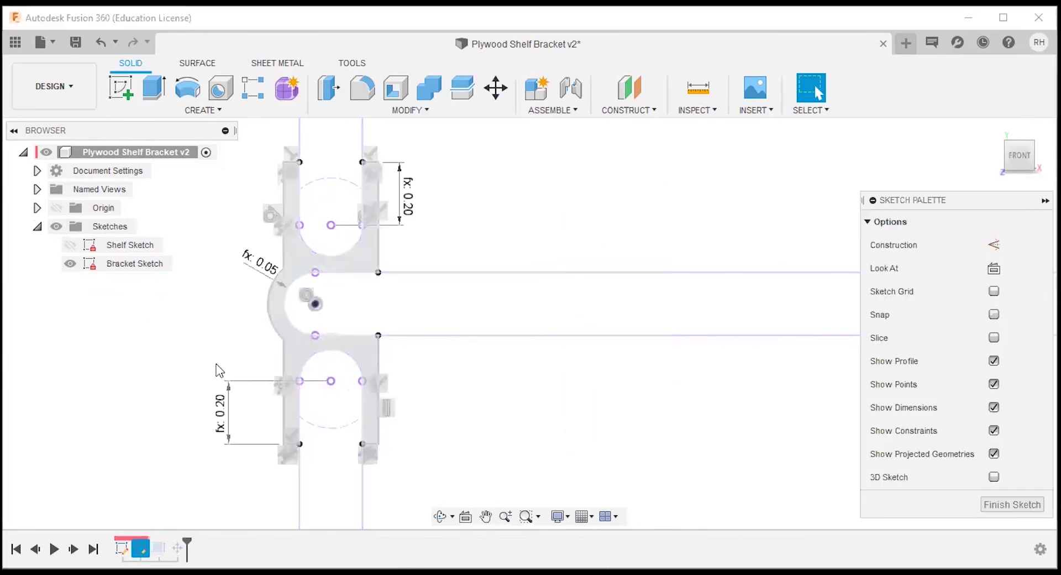
Draw a horizontal line across the lower bracket section between its two outer vertical edges, just below the shelf slot
scroll(307, 326, up, 3)
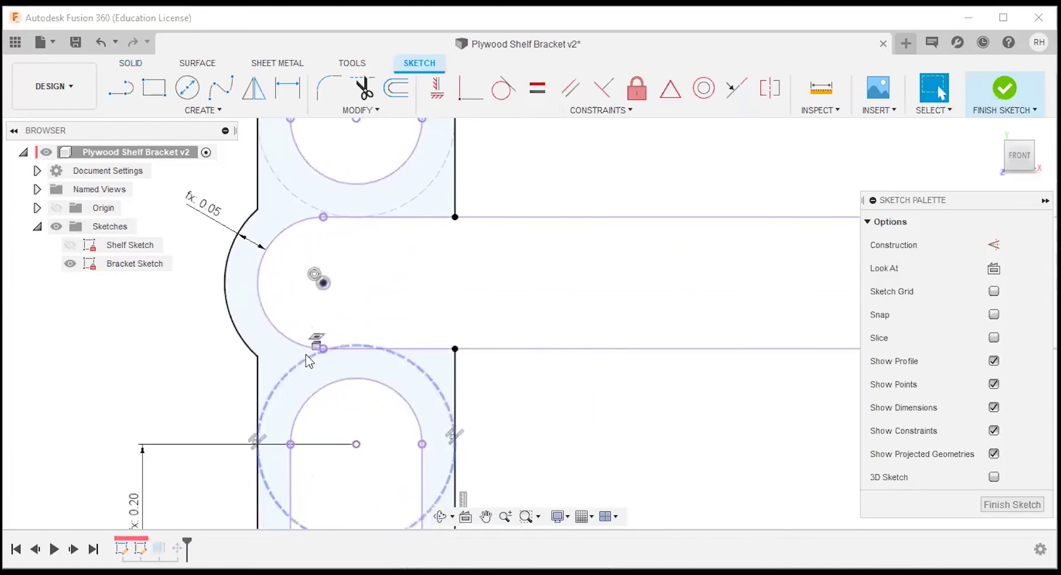
key(l)
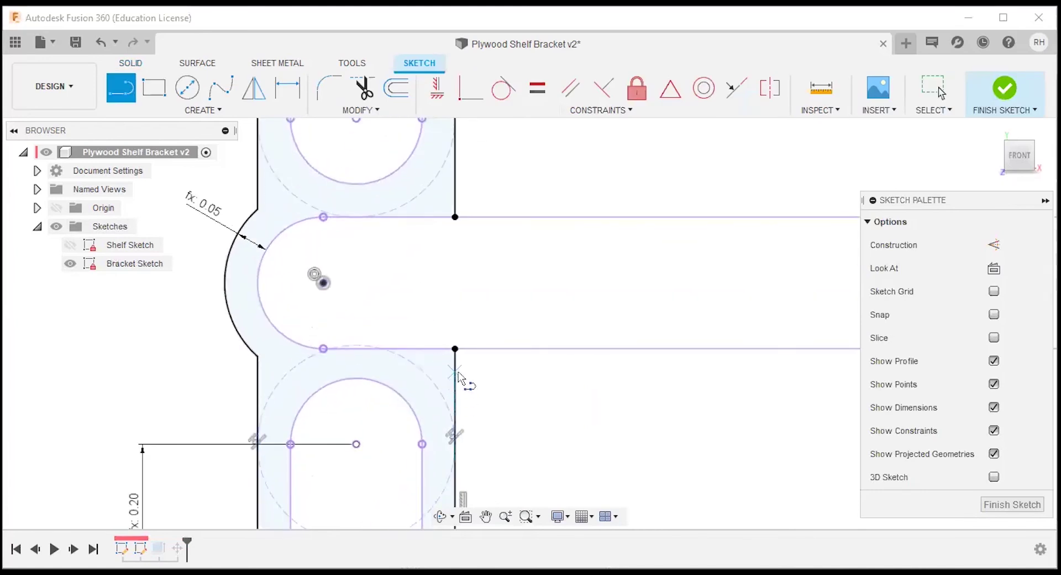
click(456, 391)
click(257, 391)
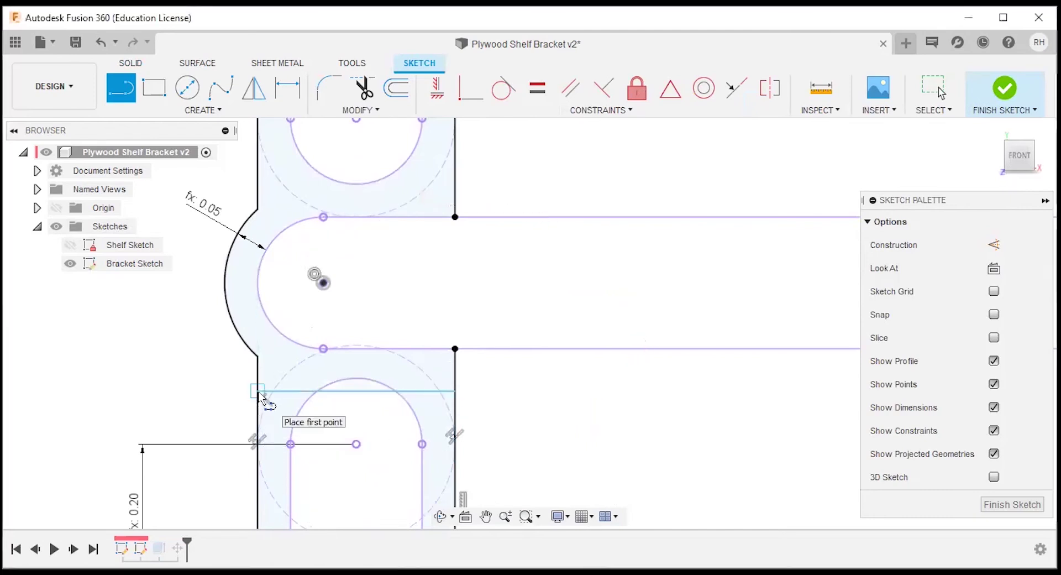
key(Escape)
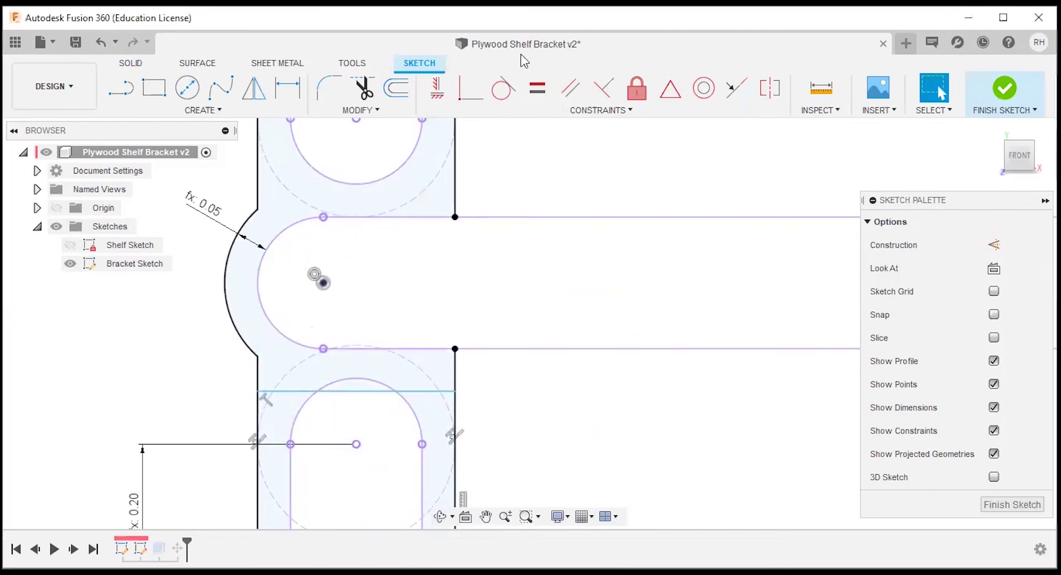
Make the new horizontal line tangent to the rounded end of the lower slot
click(502, 88)
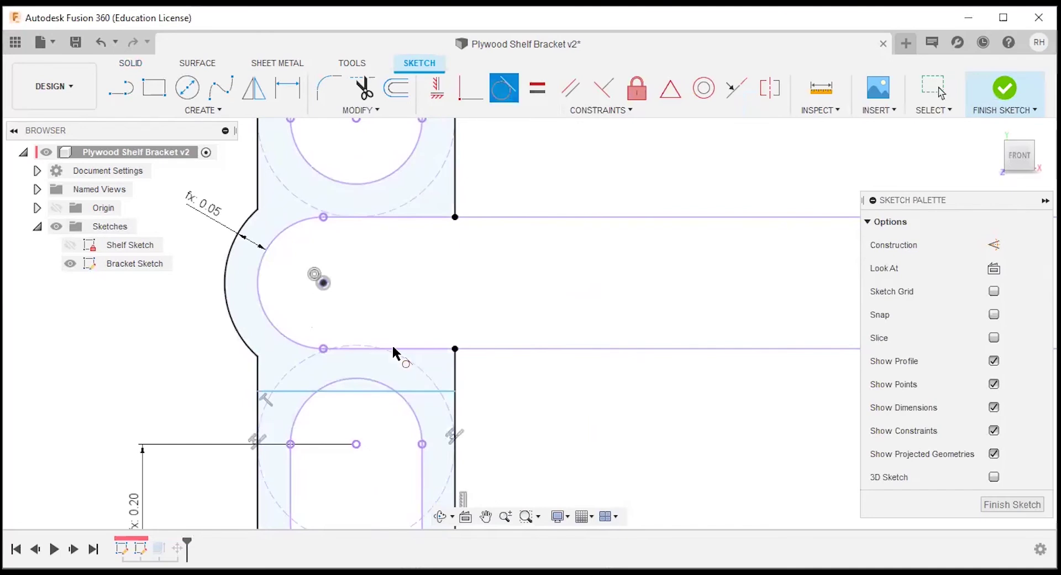
click(357, 377)
click(362, 391)
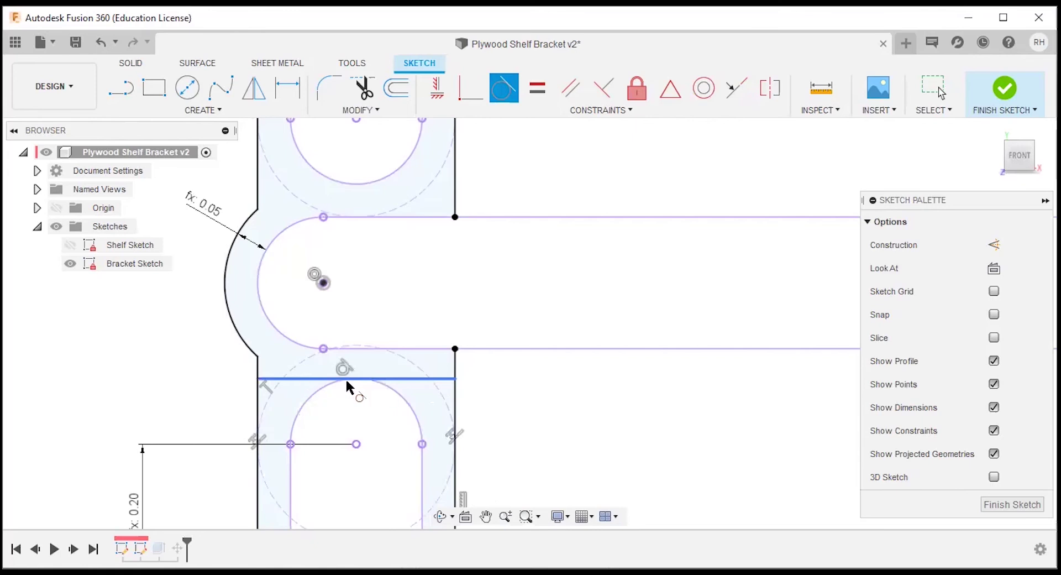
key(Escape)
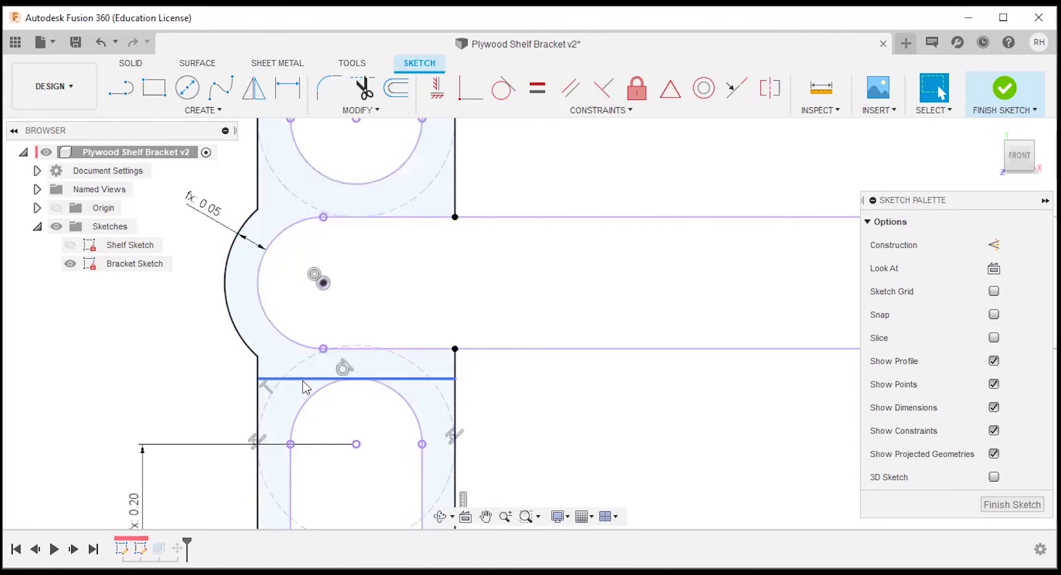
Draw a three-point arc from the lower end of the curved outer wall to the horizontal line, tangent to that line
click(199, 112)
mouse_move(145, 182)
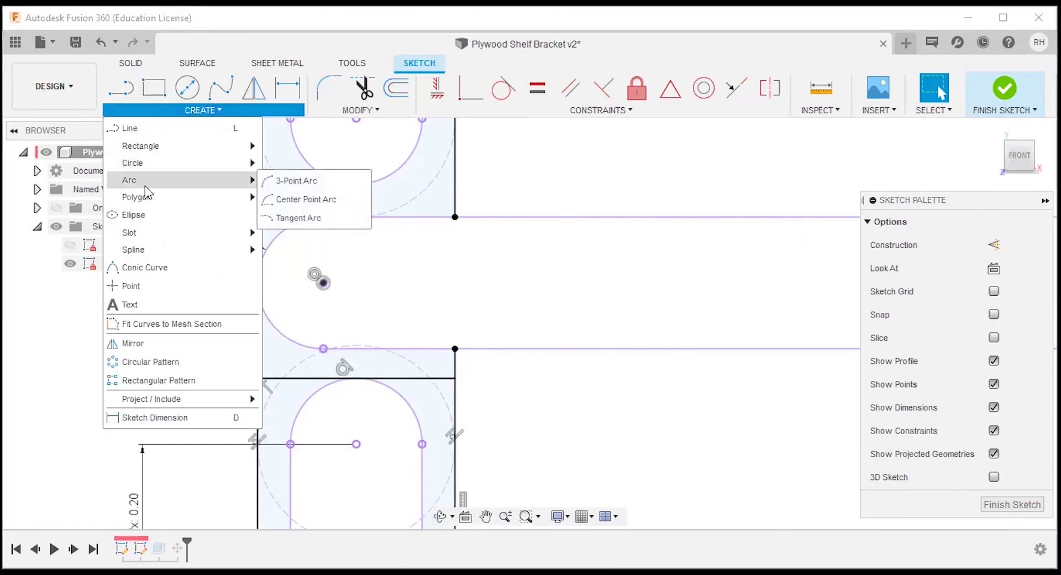
click(281, 180)
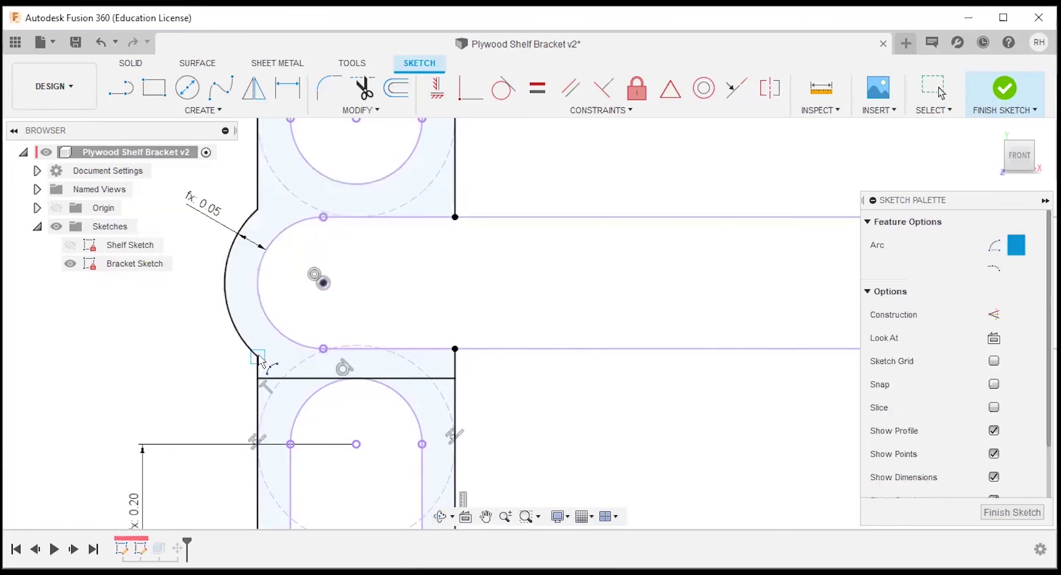
click(257, 356)
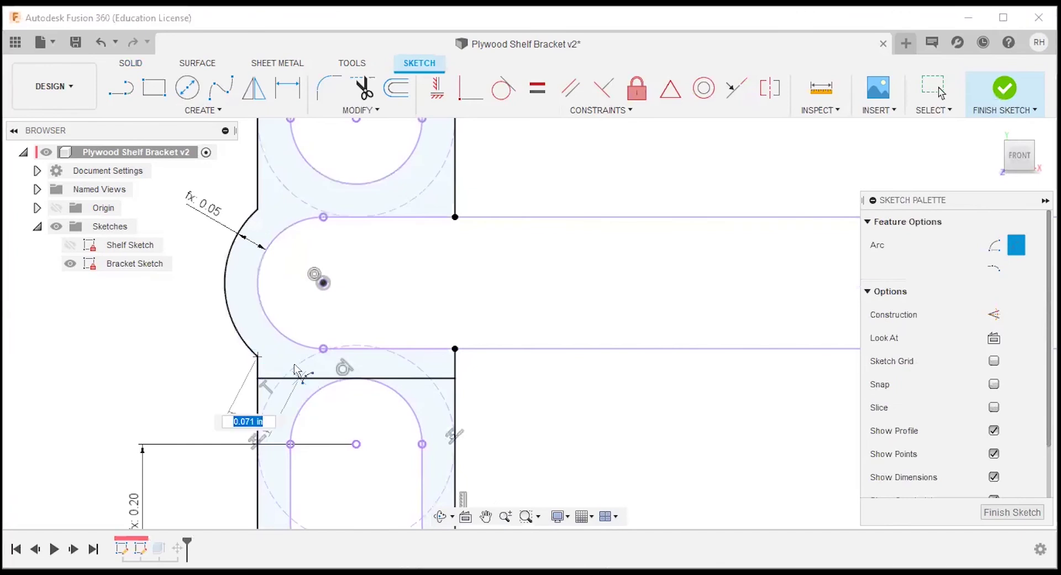
key(Escape)
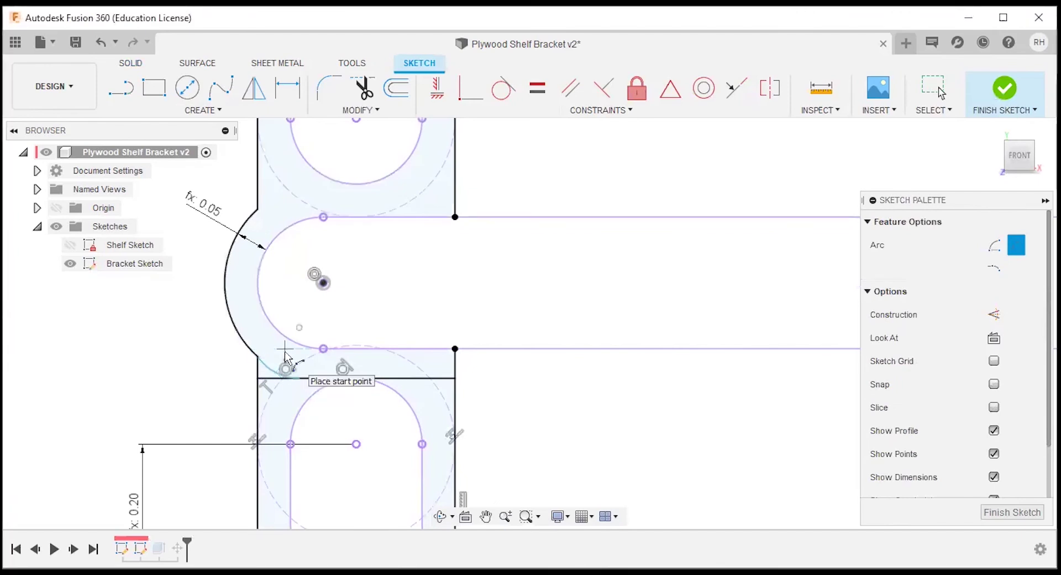
key(Escape)
scroll(284, 355, up, 3)
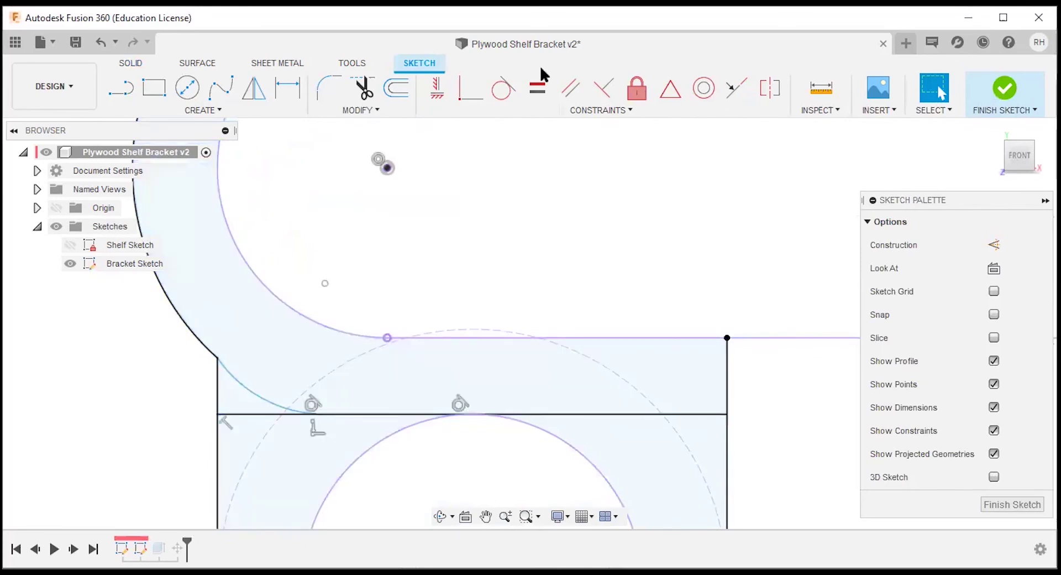
Make the new lower arc equal in radius to the curved outer wall arc and finish the sketch
click(539, 74)
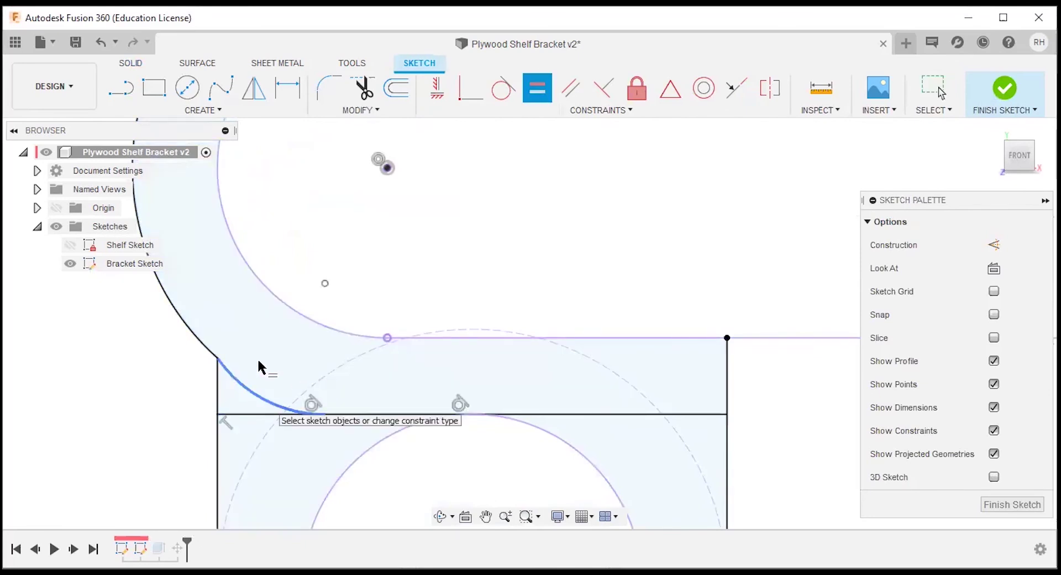
click(203, 346)
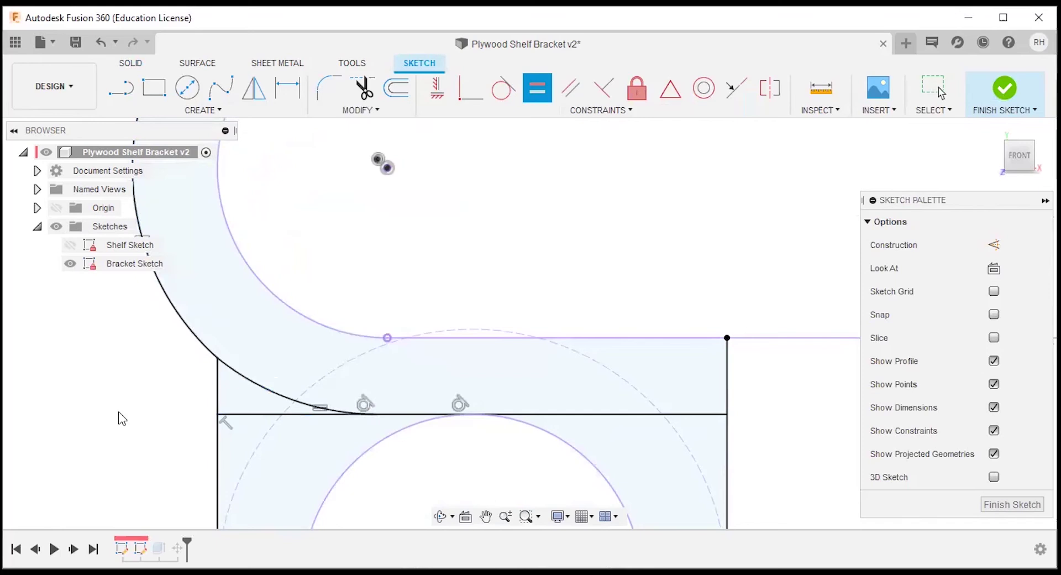
key(Escape)
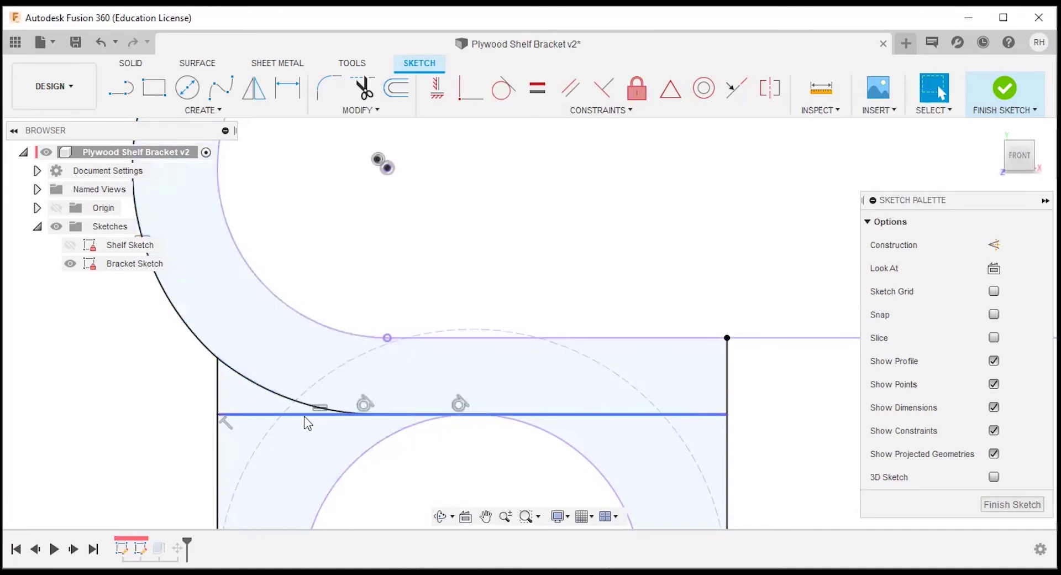
scroll(353, 342, down, 5)
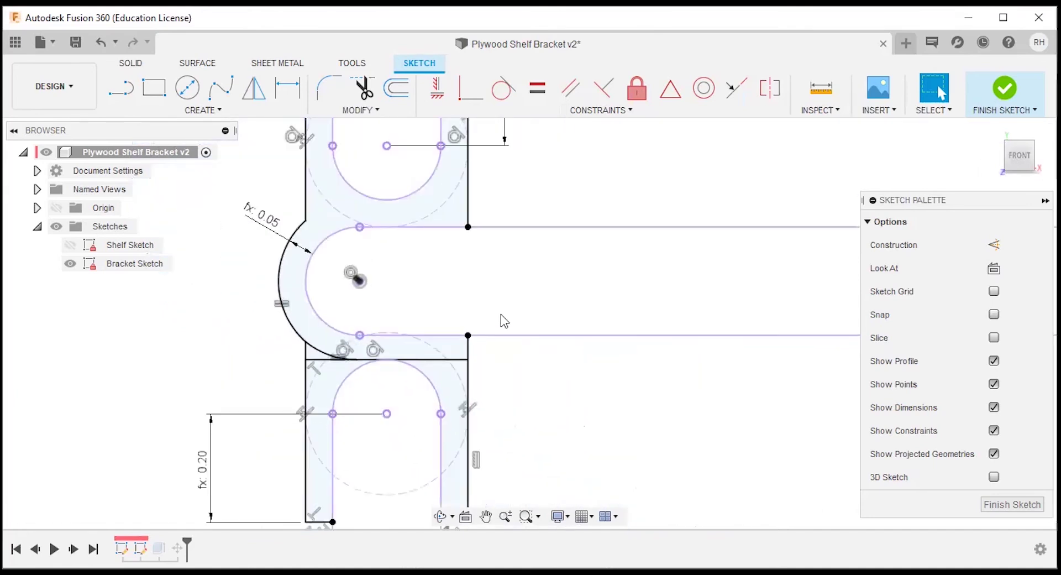
scroll(502, 319, down, 3)
click(1004, 88)
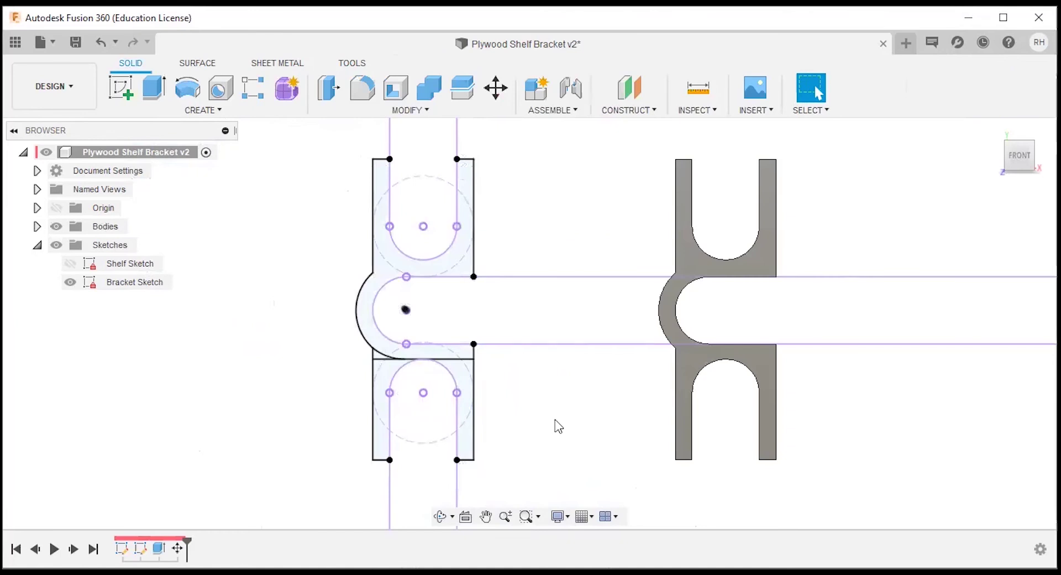
Extrude the upper bracket profile, including the wall curving around the shelf slot, 1 in as a new body
key(e)
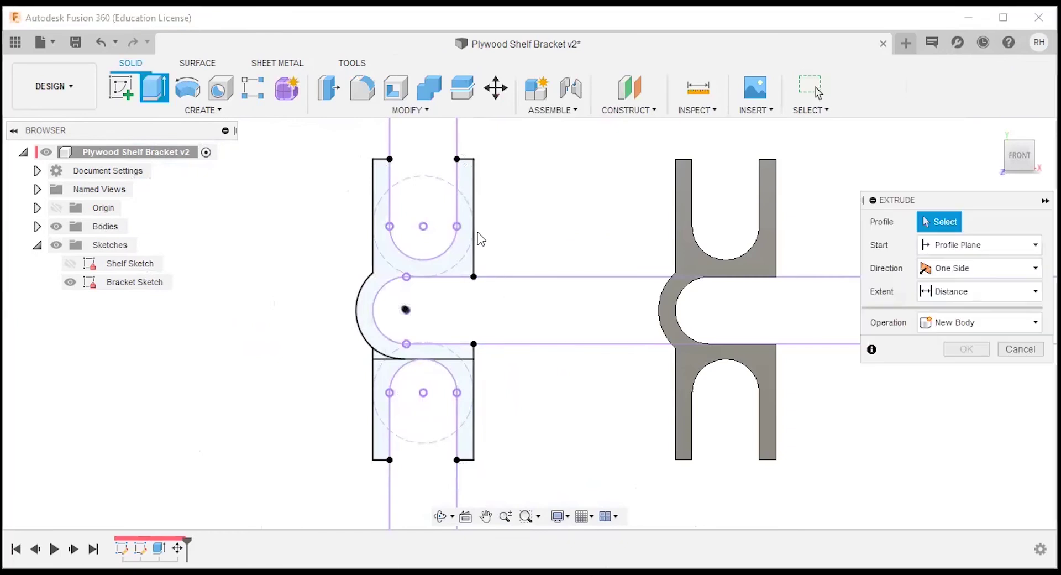
click(449, 257)
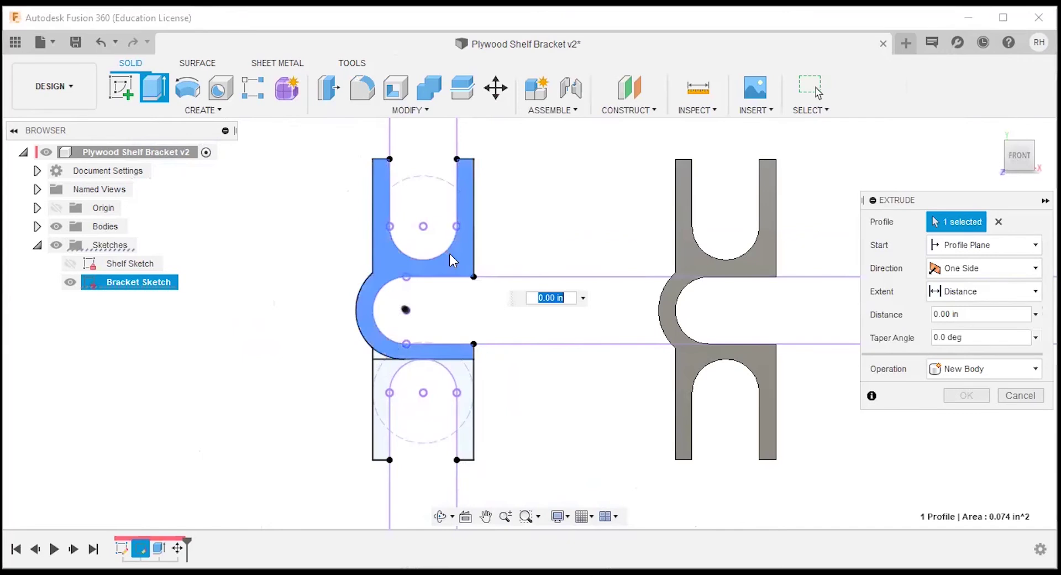
text(1)
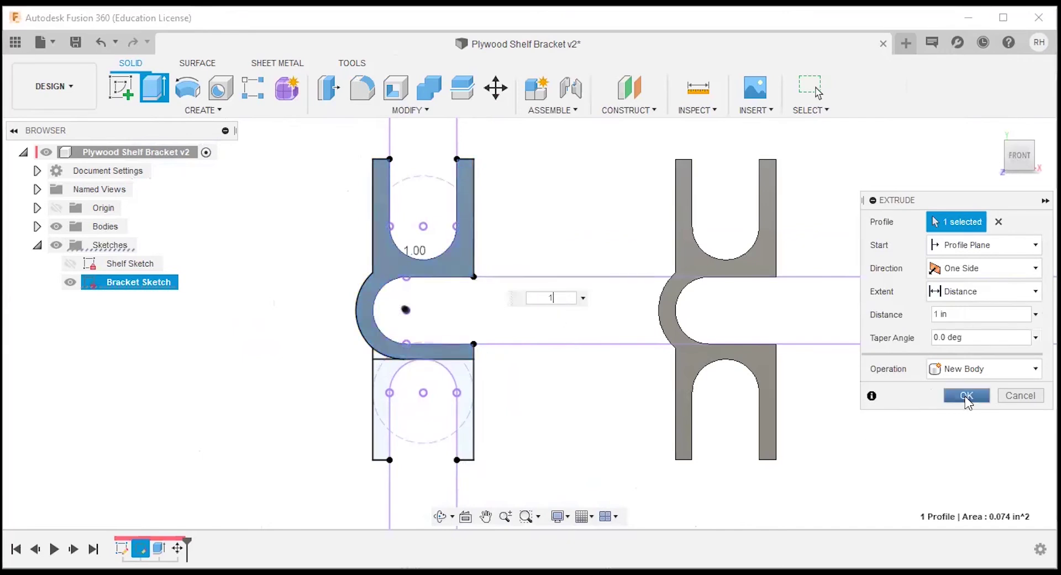
click(966, 396)
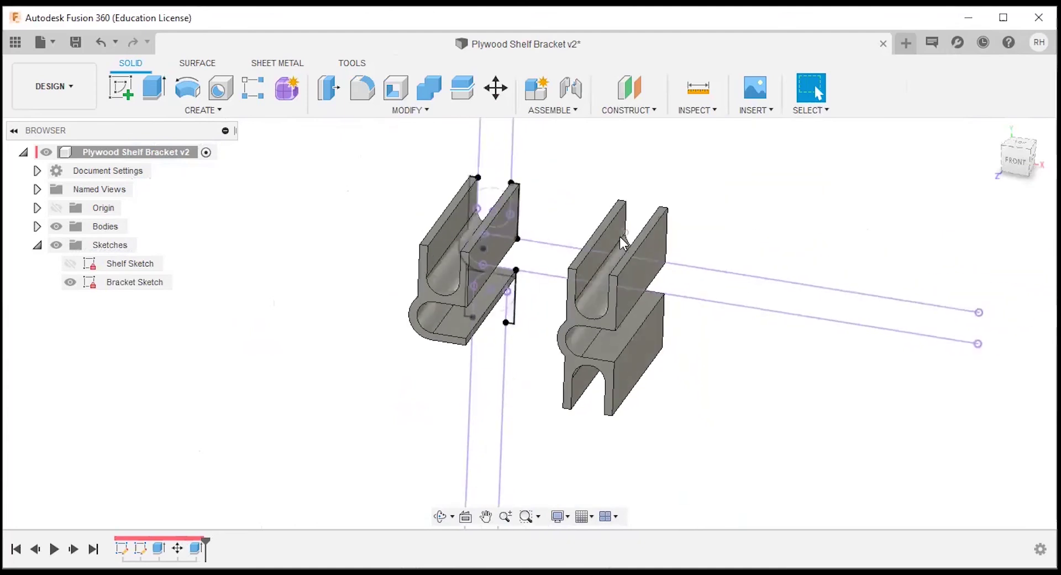
Hide all sketches so that only the two bracket bodies are displayed
scroll(618, 236, up, 3)
shift+middle_drag(611, 288, 601, 313)
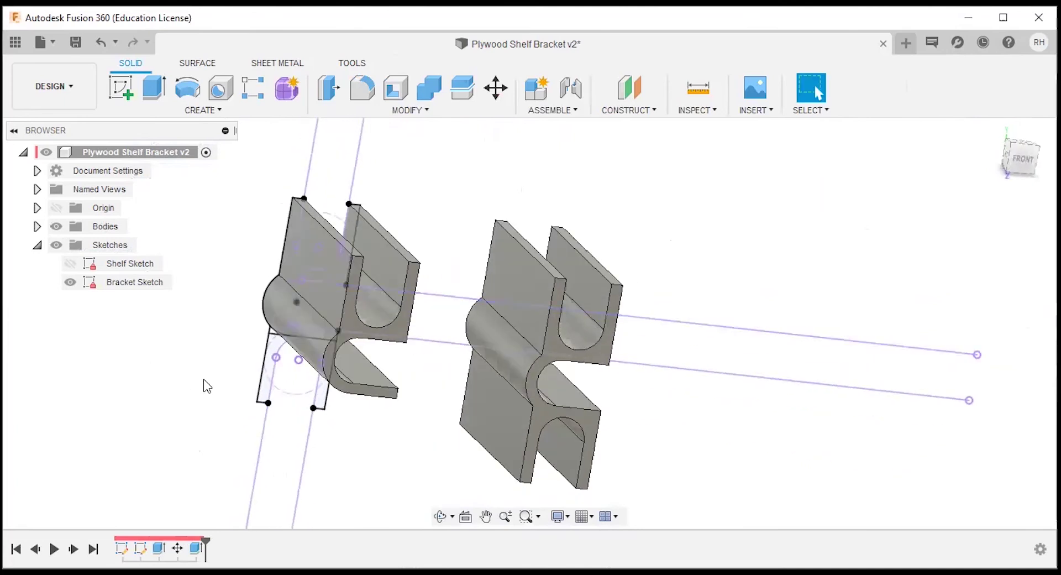
click(57, 245)
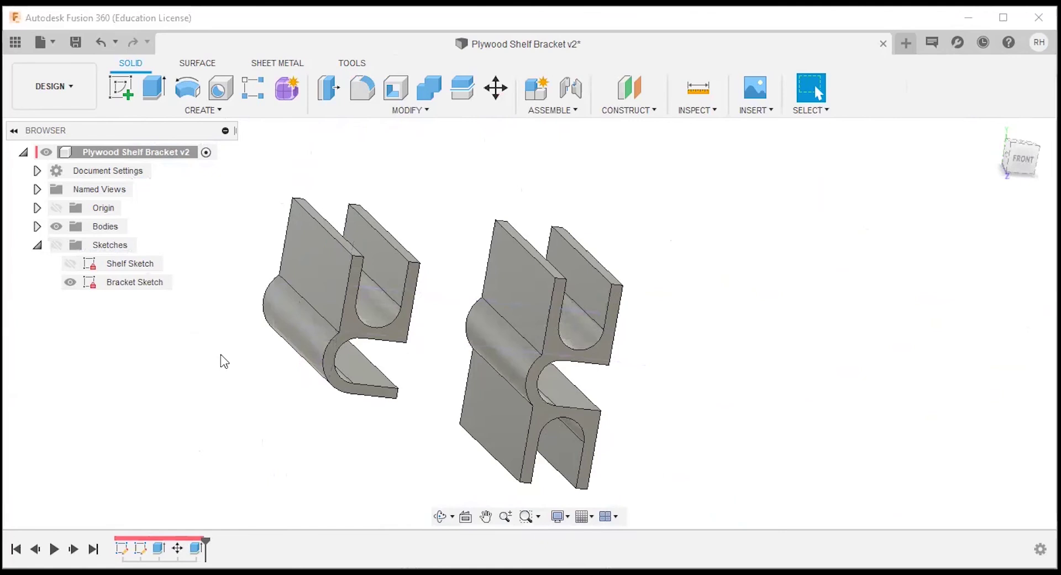
Open the design parameters and set the Angle user parameter to 50 deg
click(402, 114)
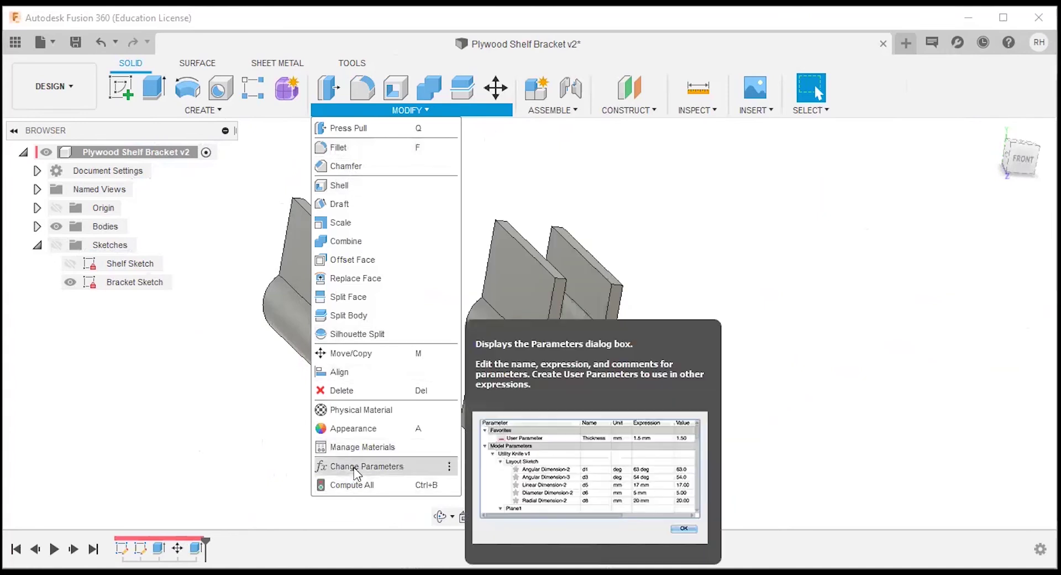
click(356, 469)
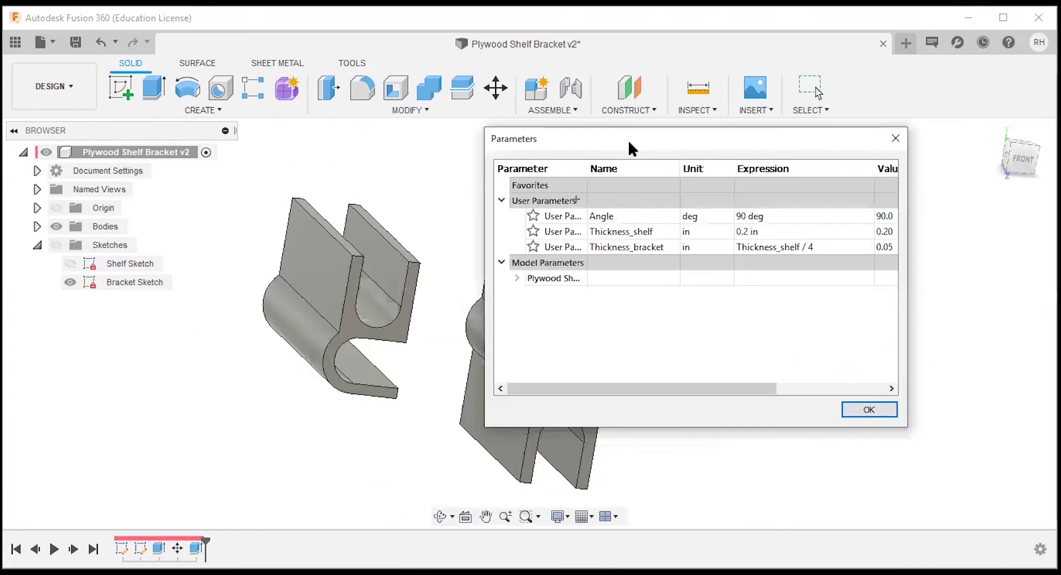
drag(628, 139, 799, 152)
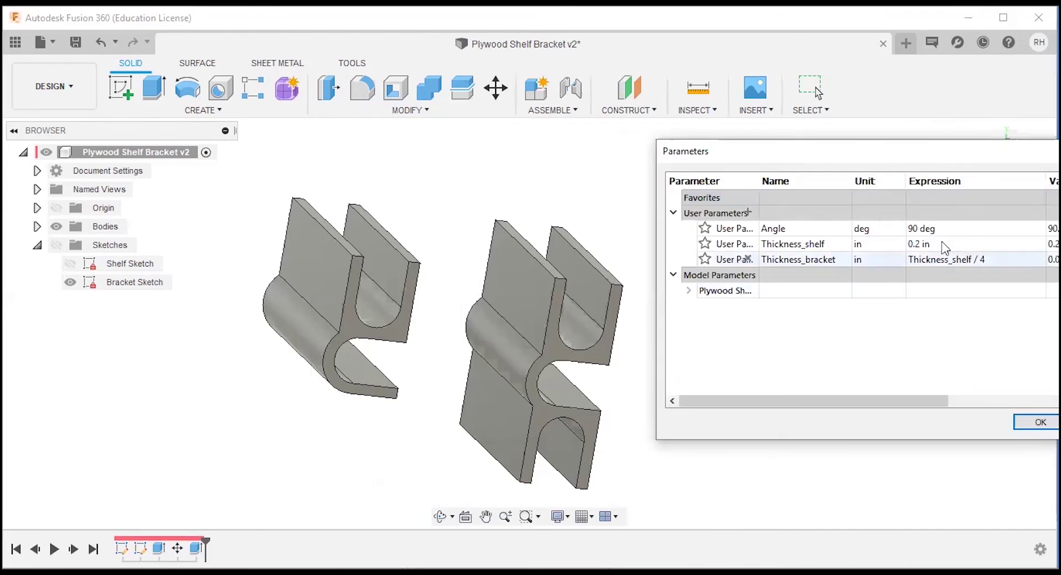
click(961, 228)
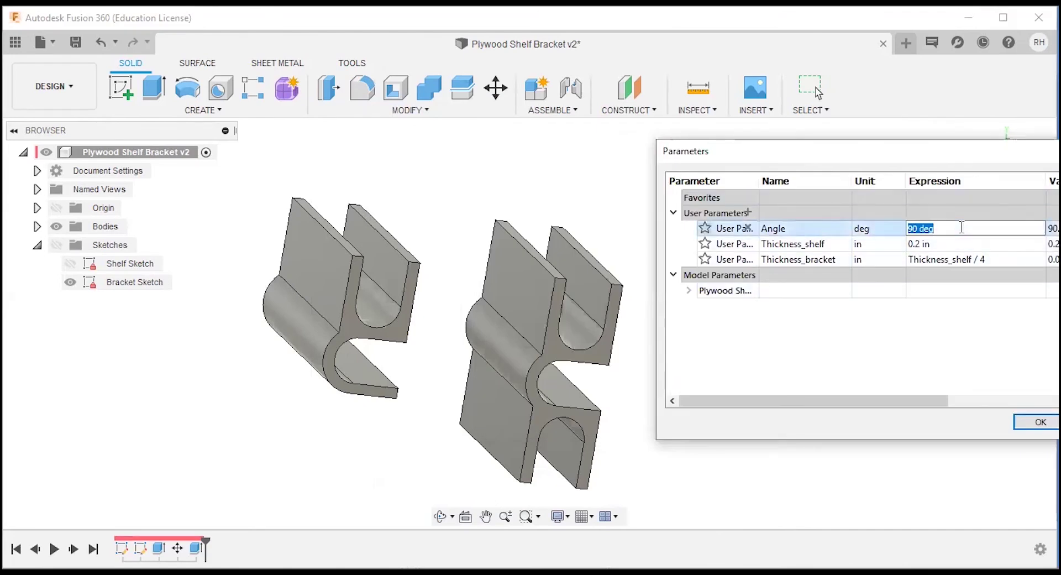
text(50)
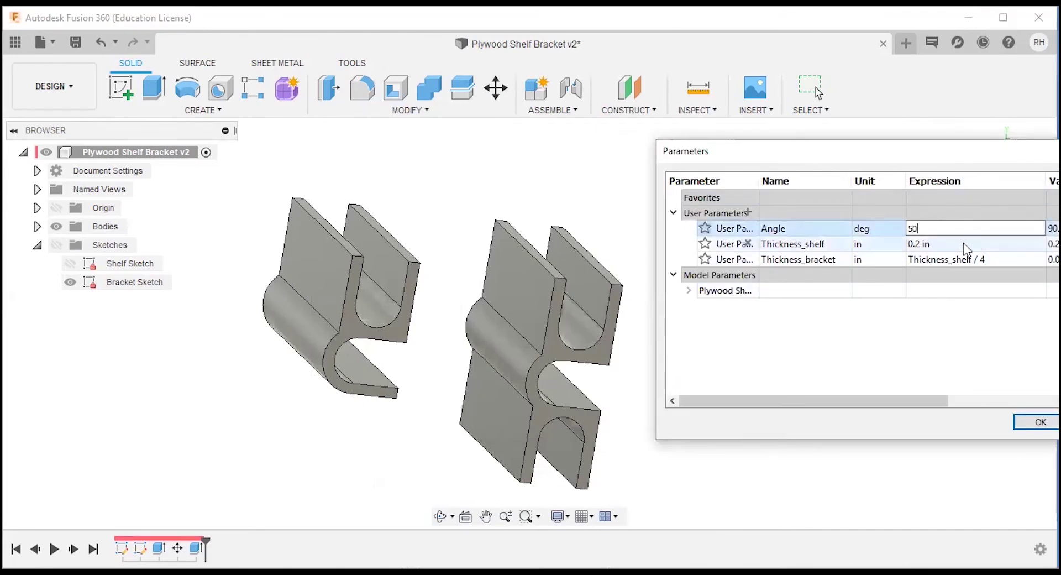
Set the Thickness_shelf user parameter to 0.5 in and apply it to both brackets
click(963, 244)
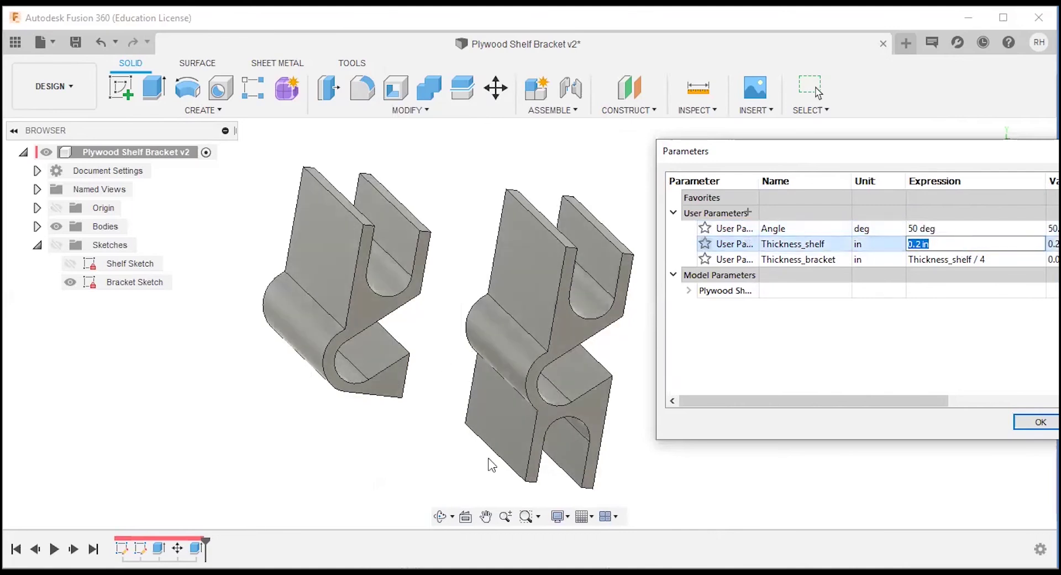
text(.)
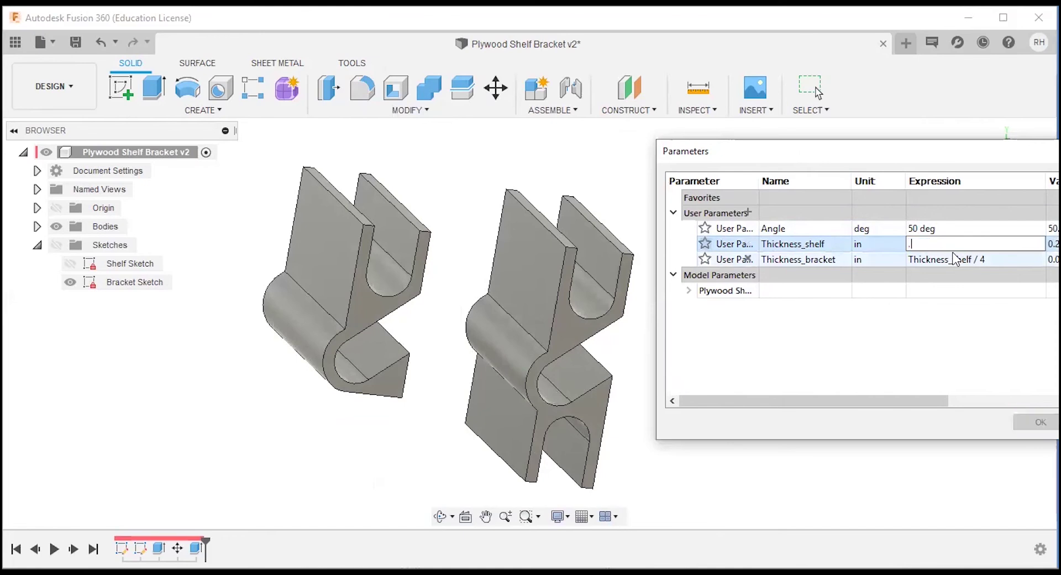
text(5)
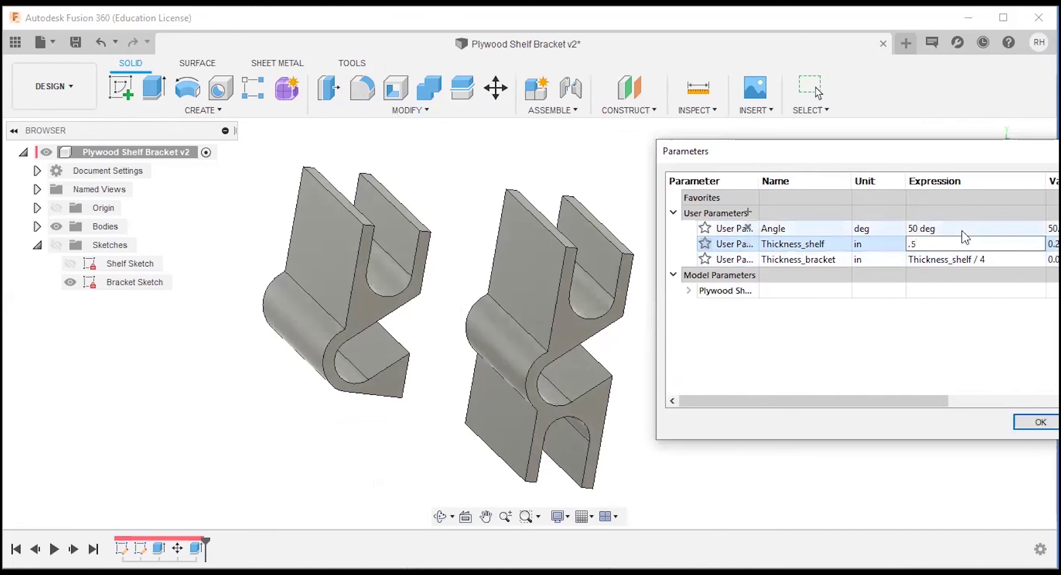
click(962, 231)
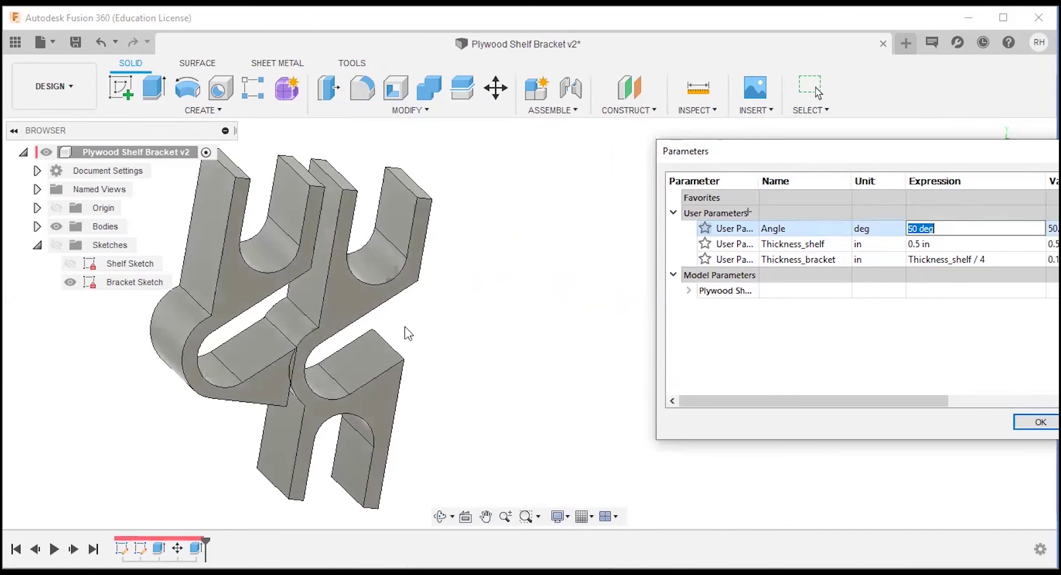
Set the Thickness_shelf user parameter to 0.75 in and close the parameters dialog
click(952, 244)
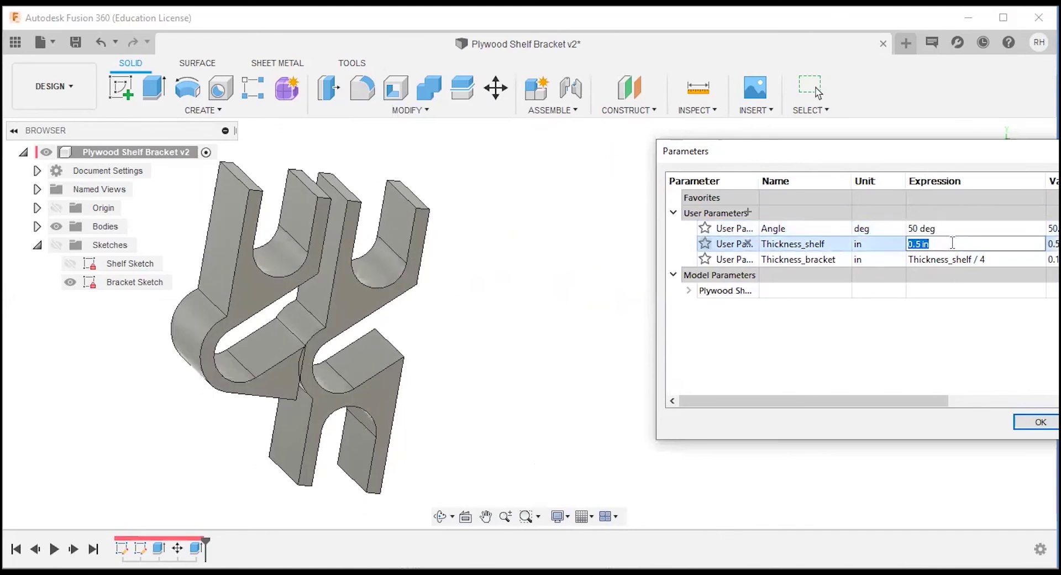
text(.78)
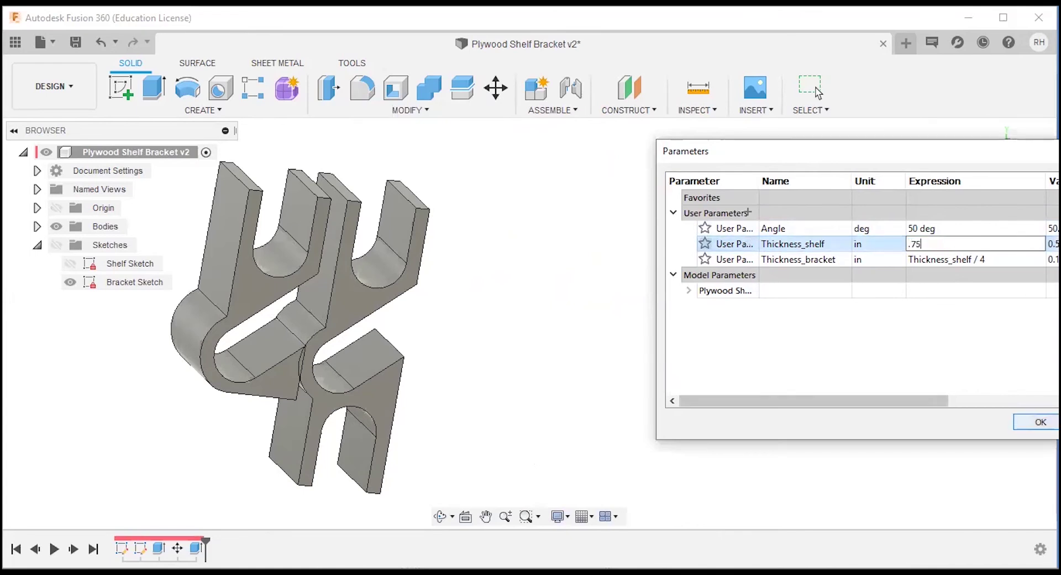
key(Return)
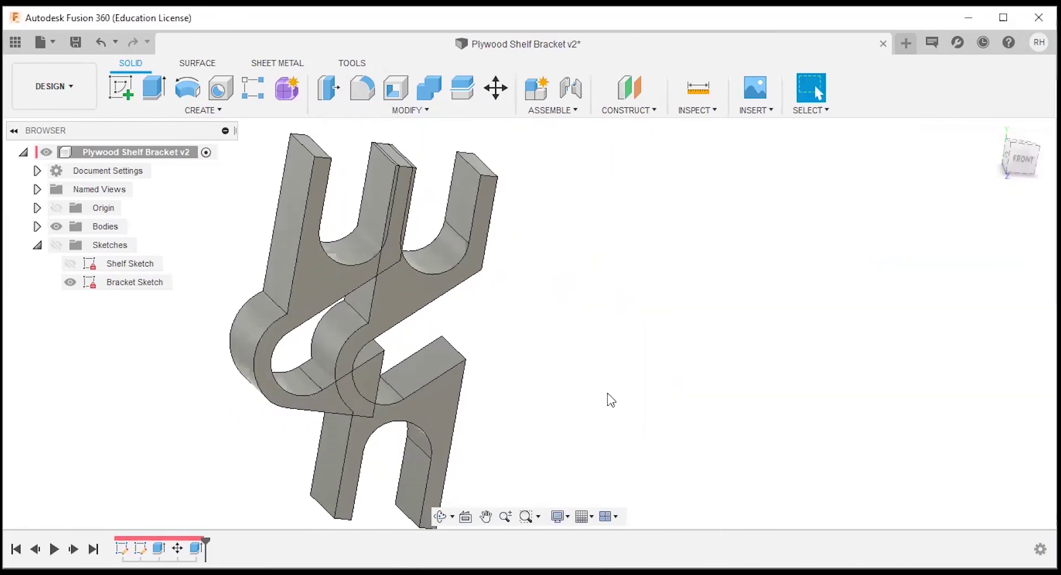
Set the Angle user parameter to 90 deg and Thickness_shelf to 0.2 in, then close the parameters dialog
click(409, 110)
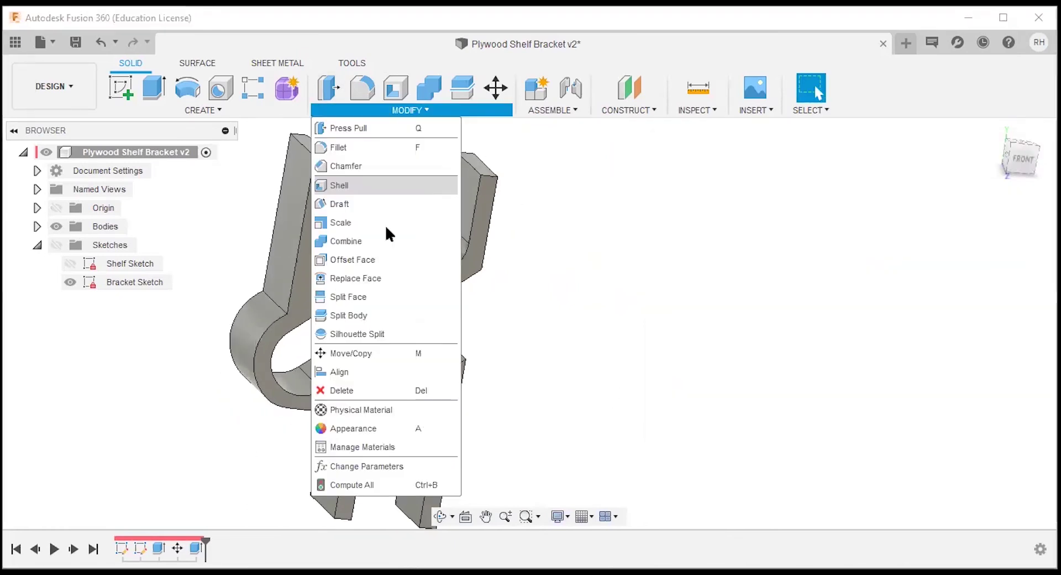
click(366, 466)
text(90)
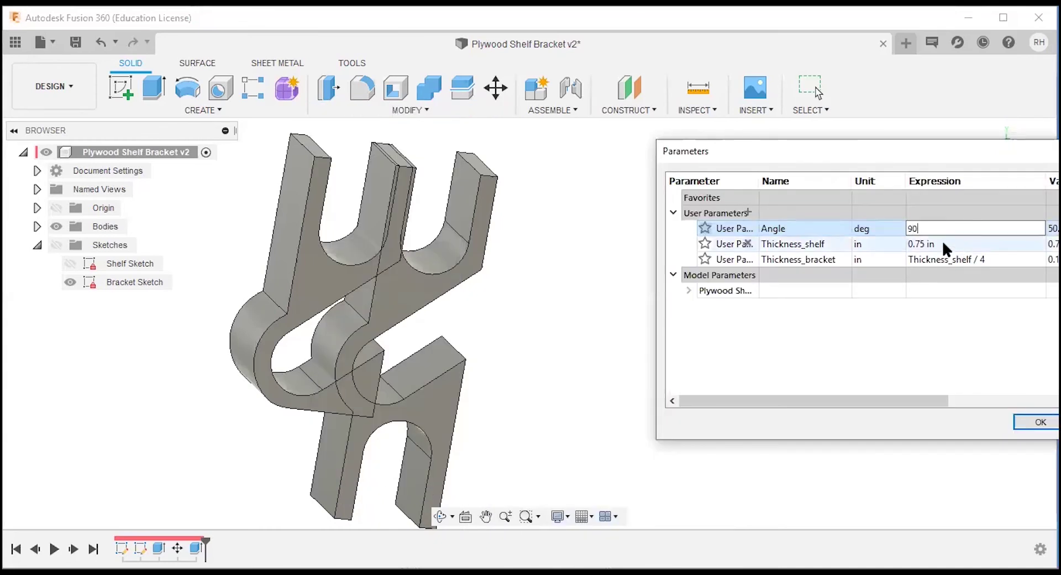
click(938, 243)
text(.)
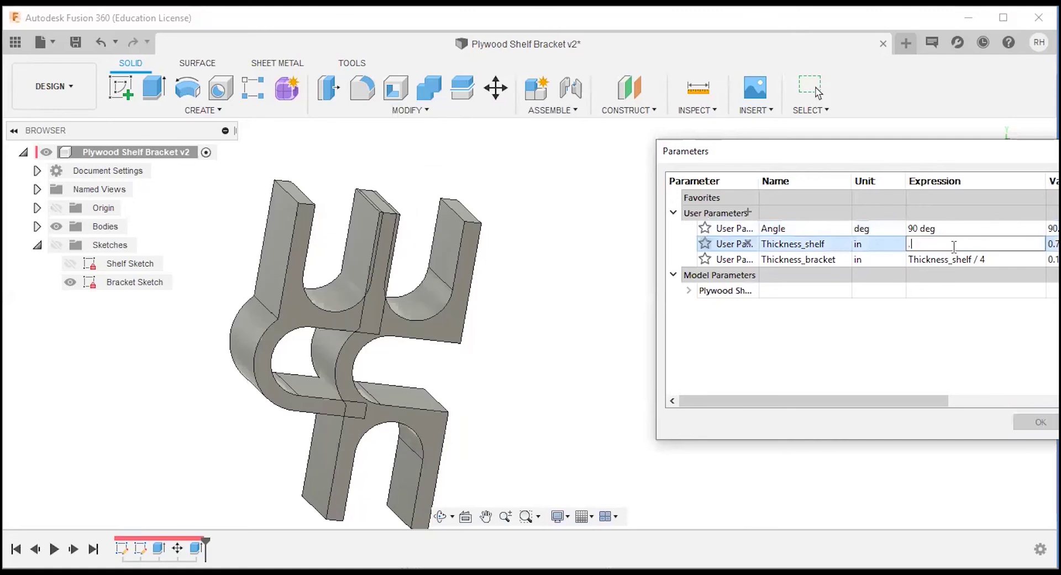
text(2)
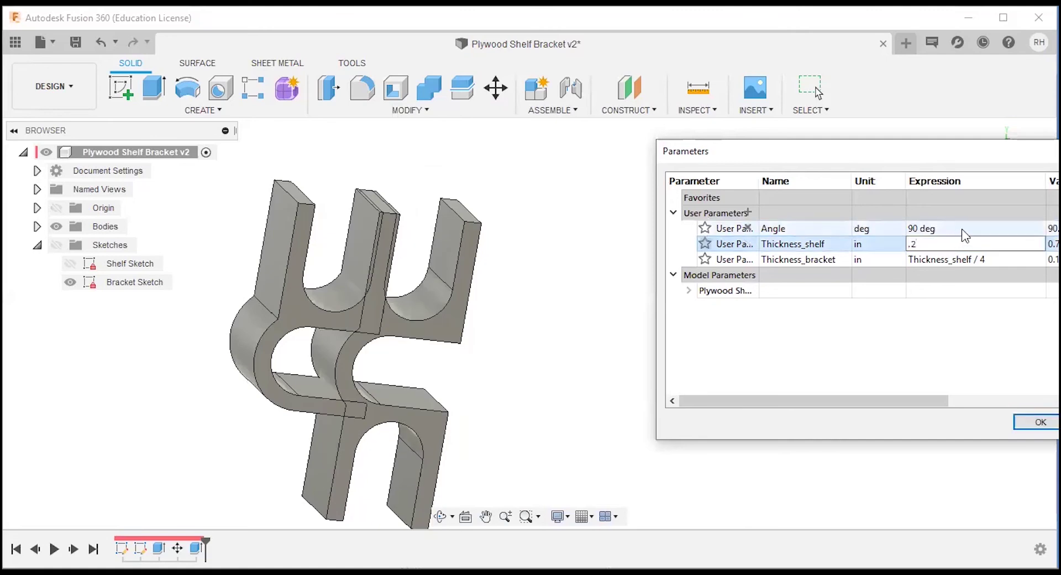
click(962, 229)
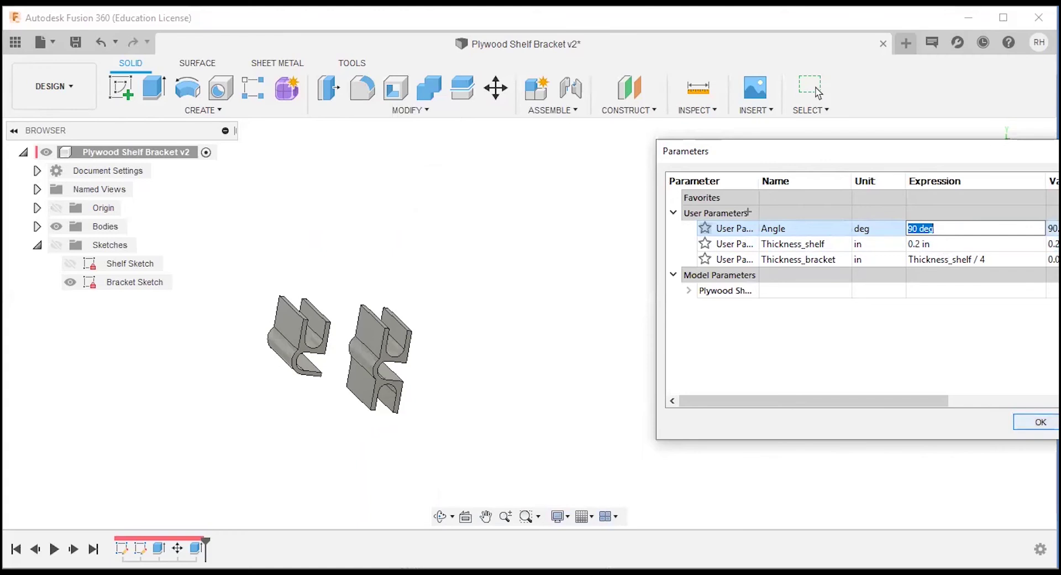
key(Return)
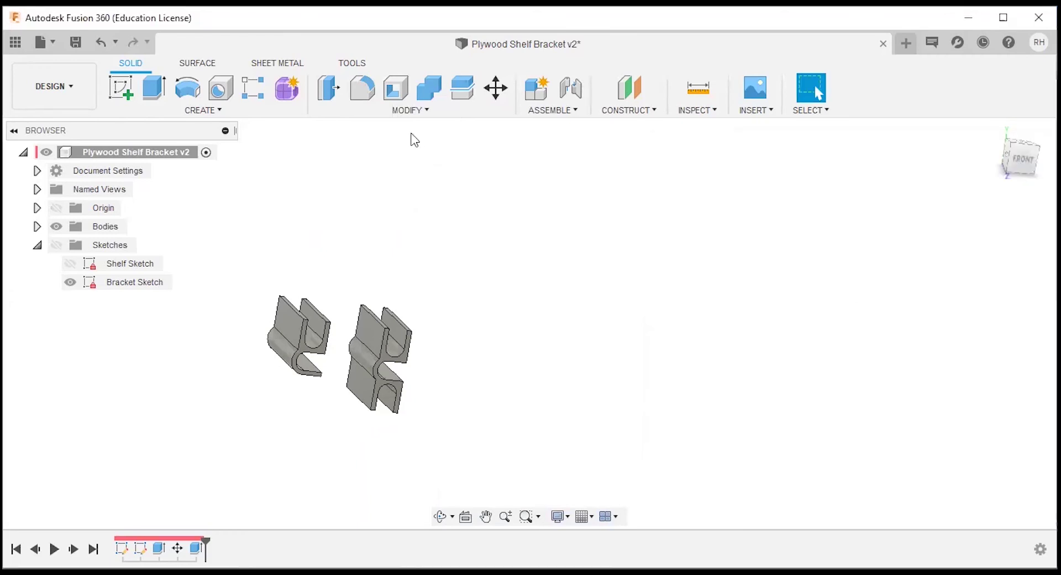
Reopen the design parameters and set the Thickness_bracket expression to Thickness_shelf / 2
click(400, 111)
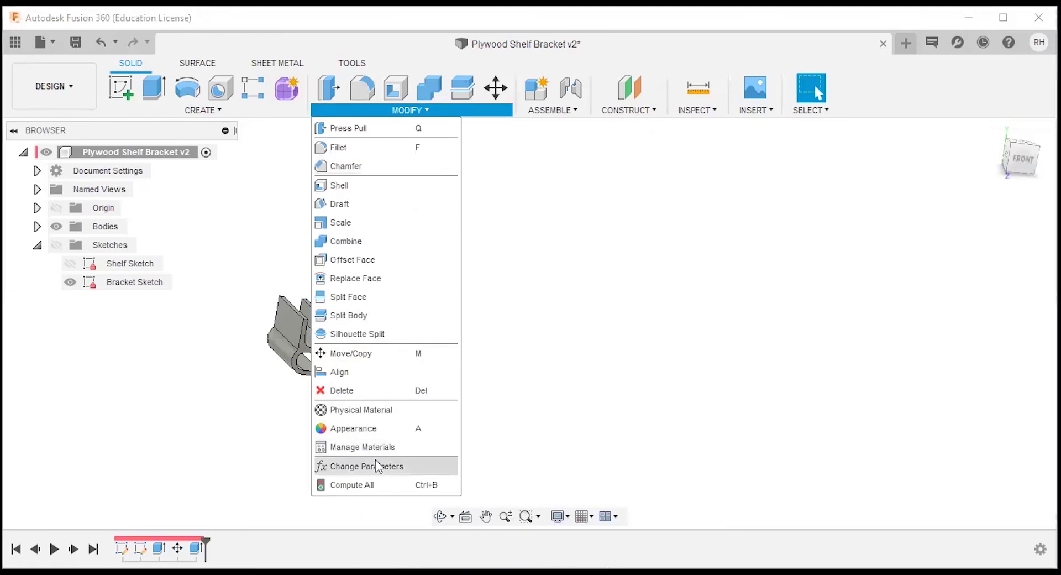
click(376, 466)
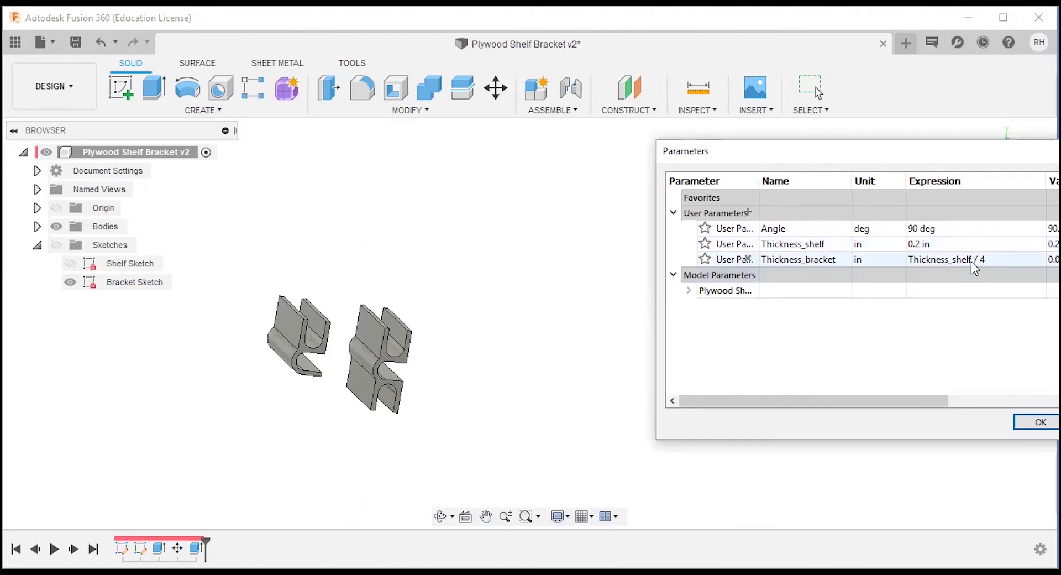
double_click(1012, 264)
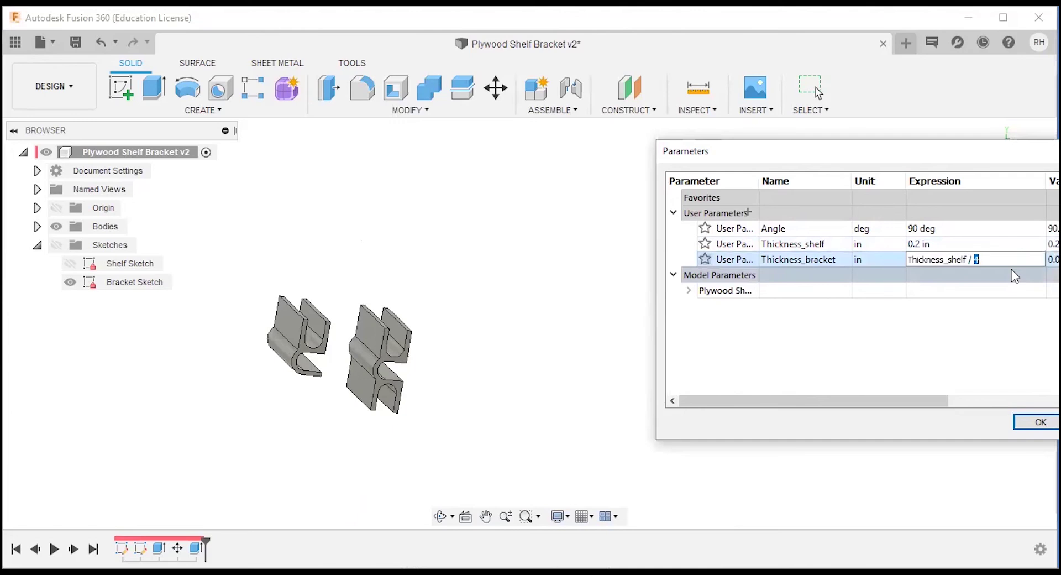
text(2)
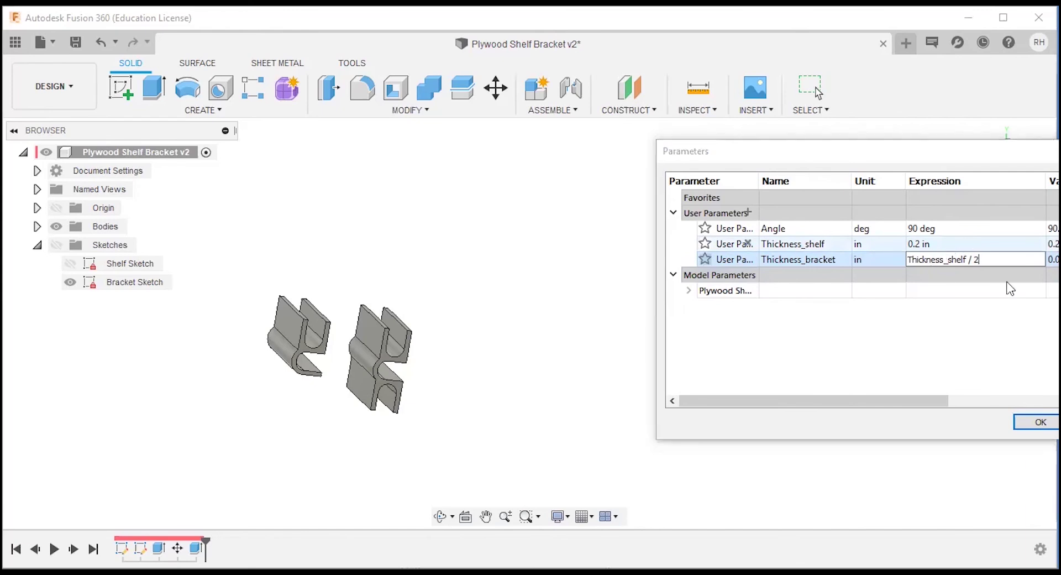
click(963, 241)
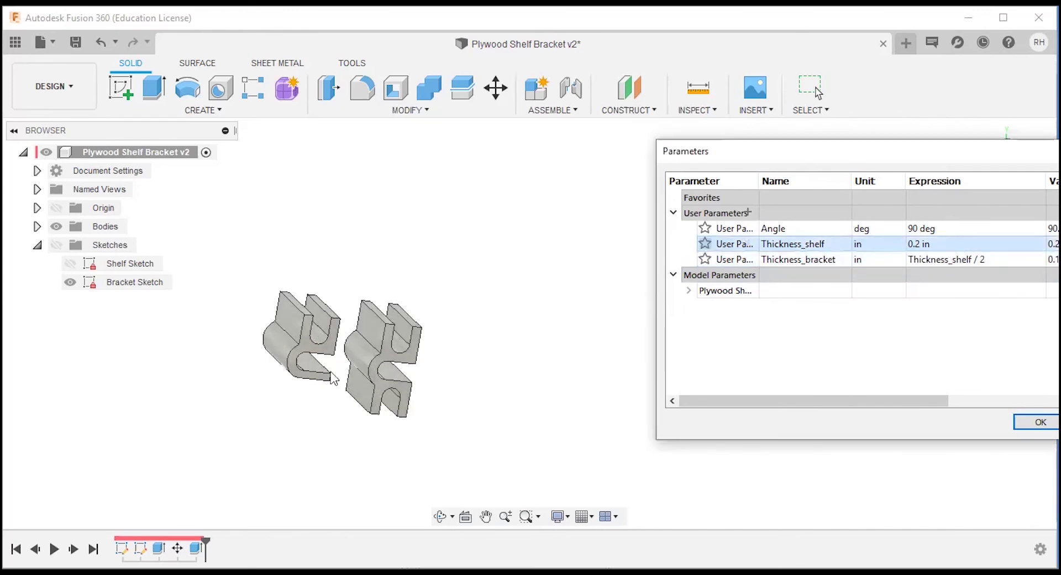
Change the Thickness_bracket expression to Thickness_shelf / 4 and close the parameters dialog
drag(908, 259, 965, 259)
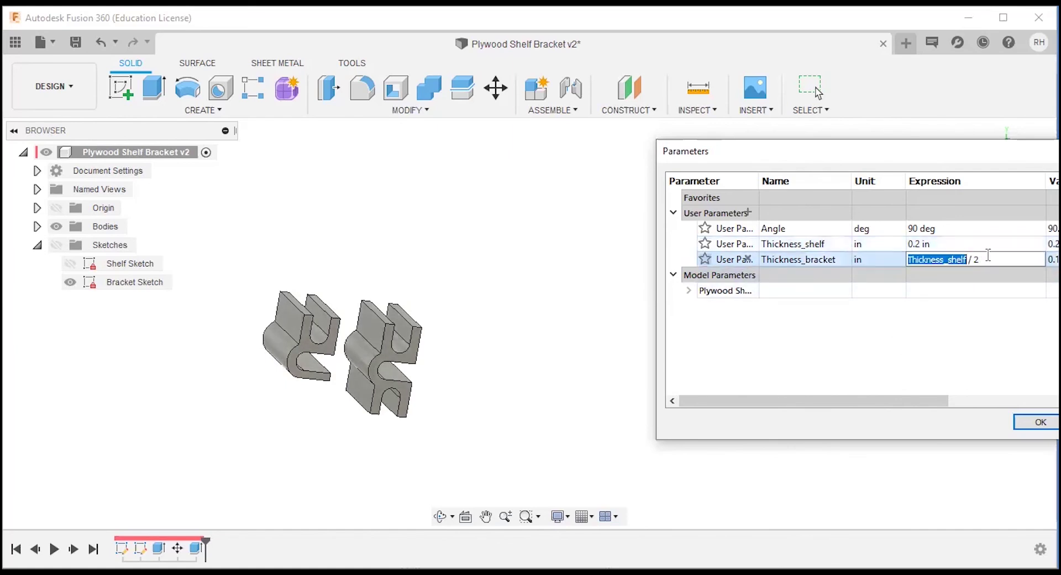
click(986, 260)
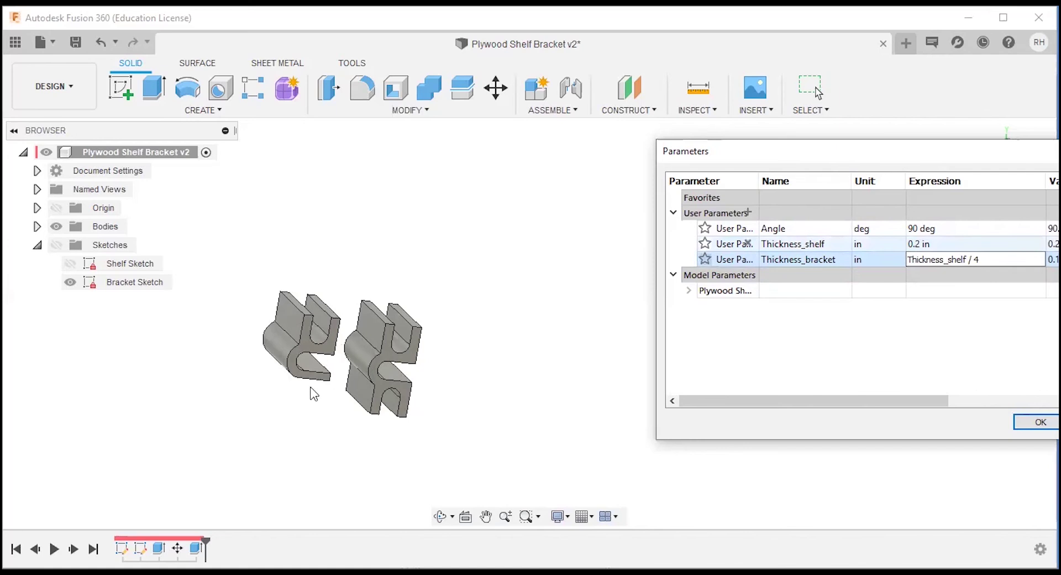
key(Return)
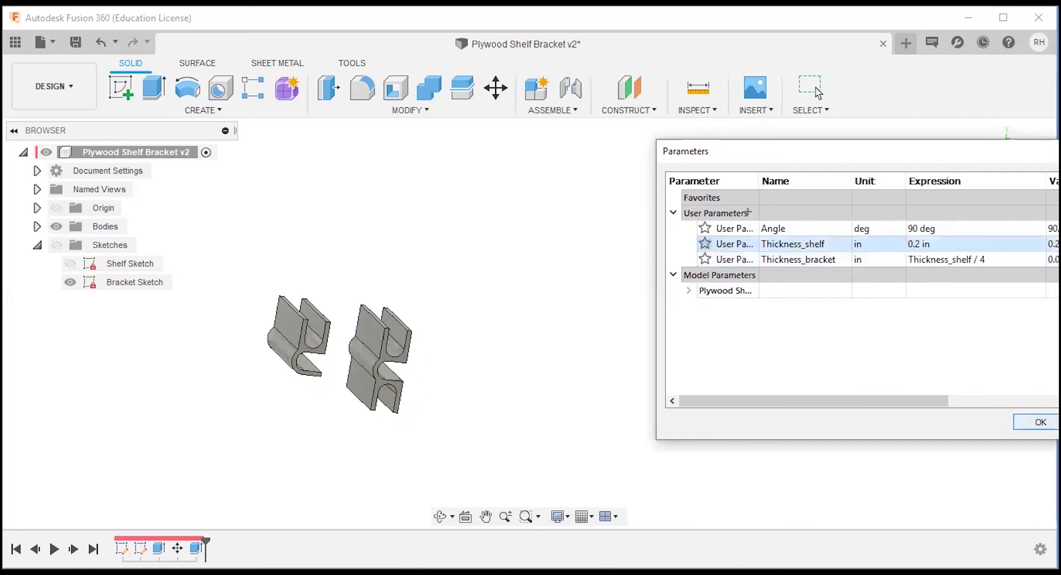
scroll(294, 363, up, 5)
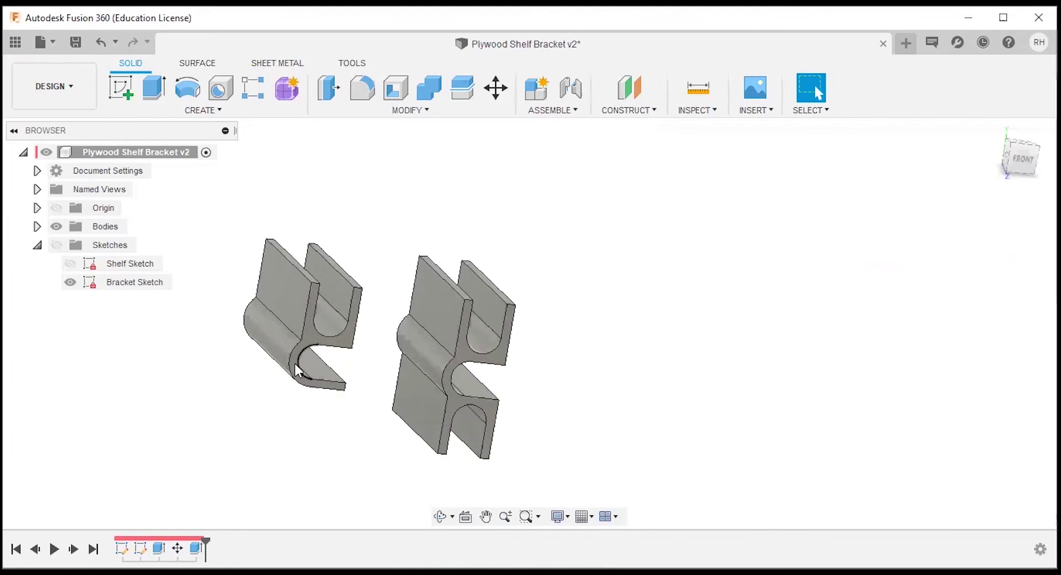
scroll(288, 374, up, 1)
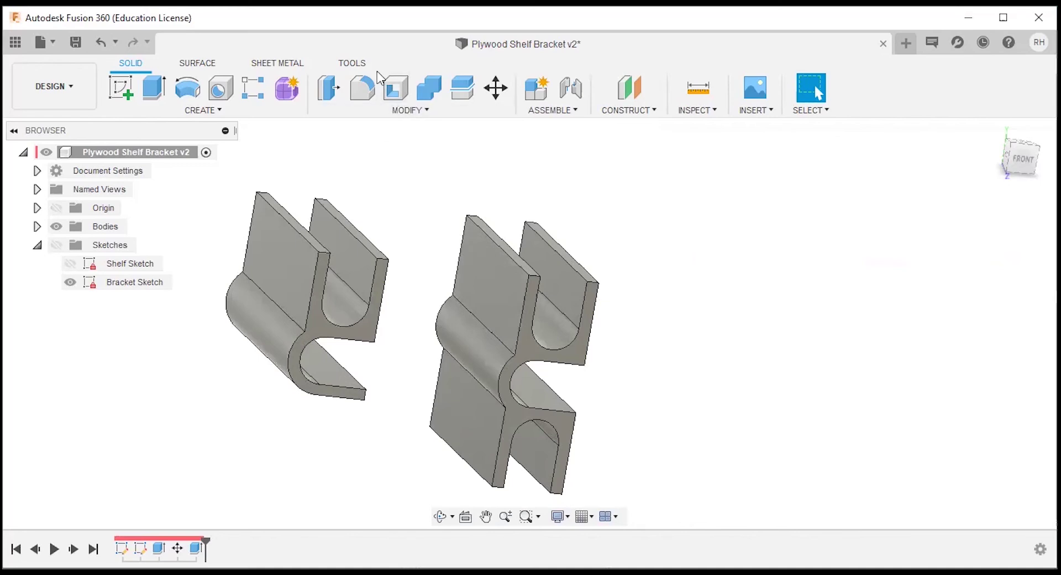
Try a 0.125 in fillet on the three edges where the curved backs of both brackets meet the flat walls
click(366, 90)
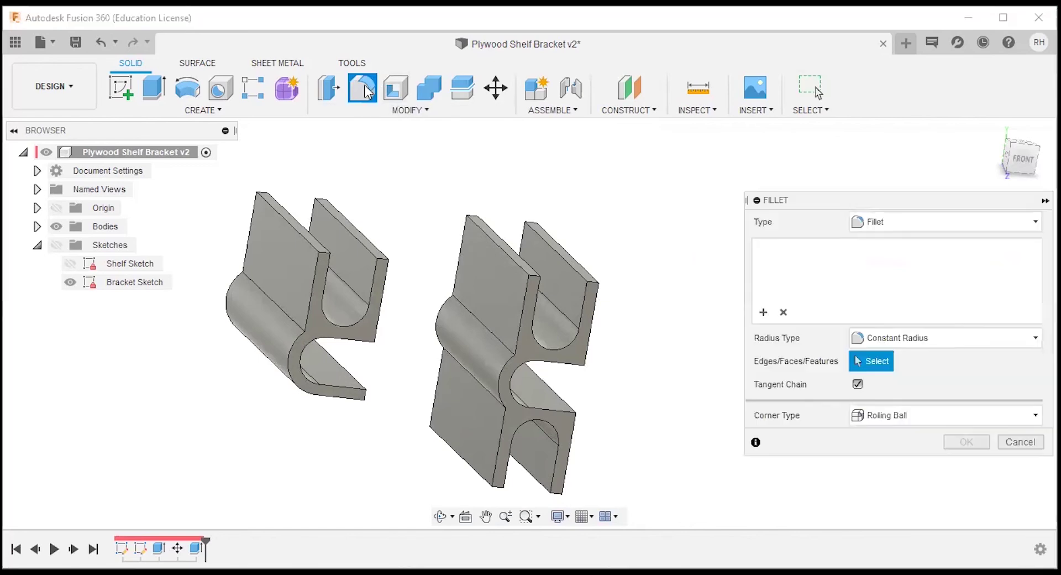
click(287, 318)
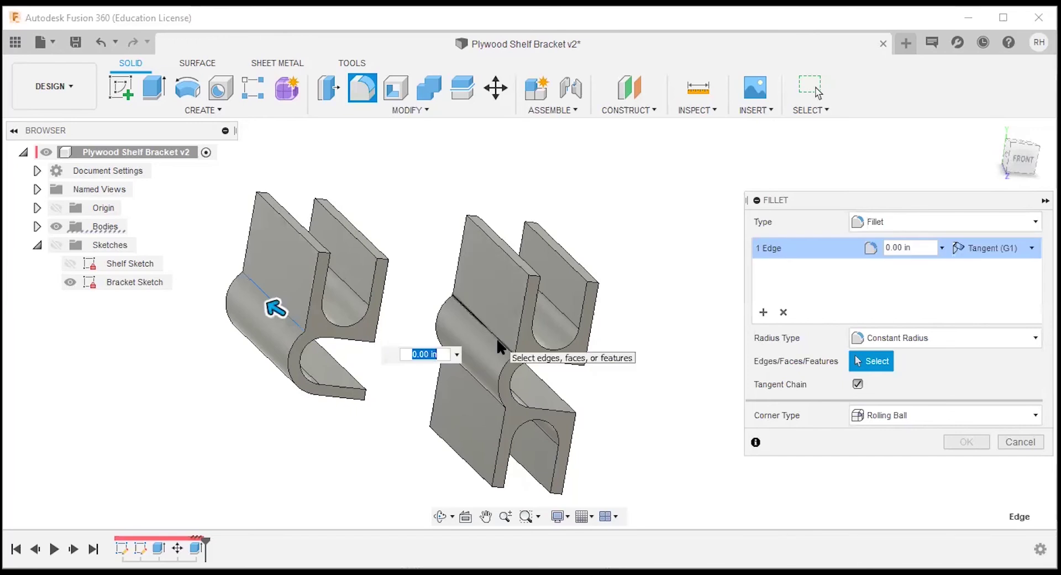
click(498, 340)
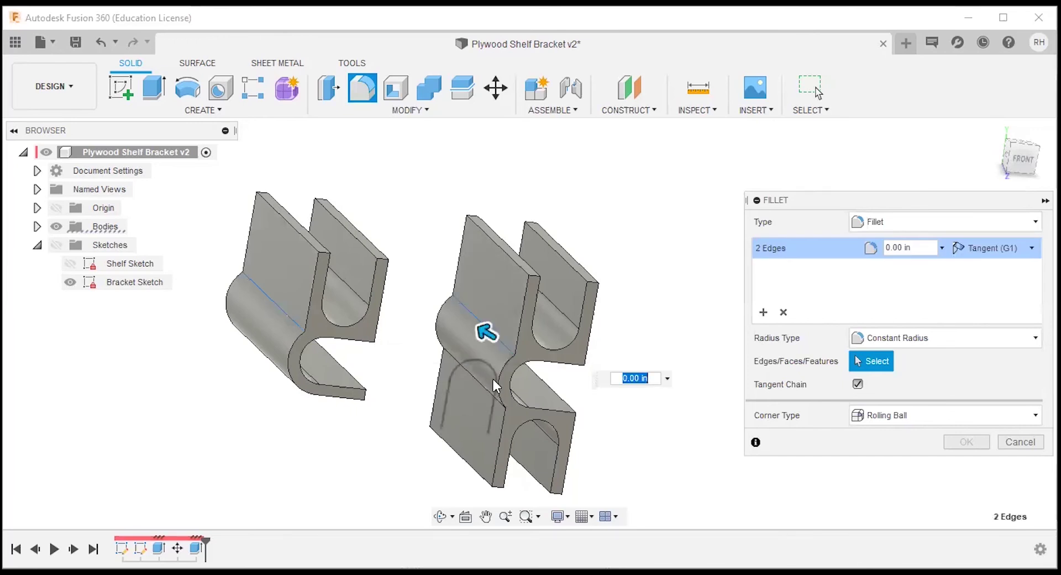
shift+middle_drag(506, 386, 512, 385)
click(512, 385)
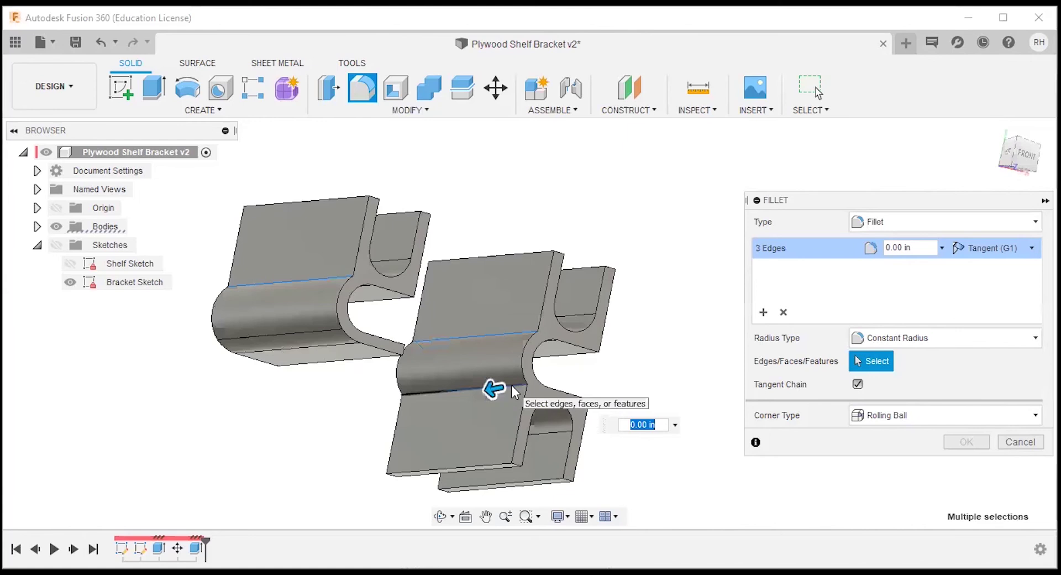
text(.125)
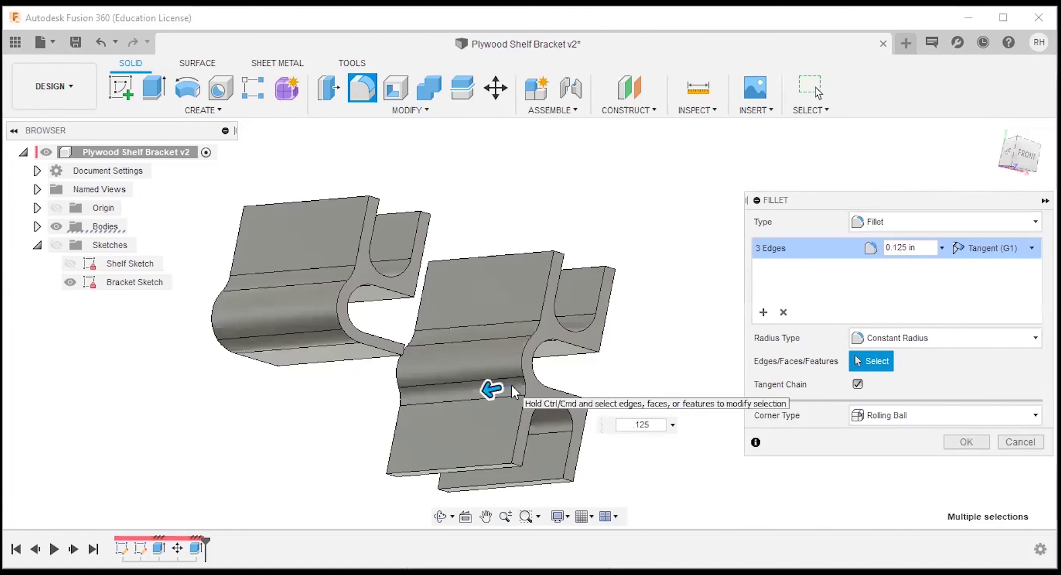
mouse_move(351, 310)
shift+middle_down()
mouse_move(334, 294)
mouse_move(350, 307)
shift+middle_up()
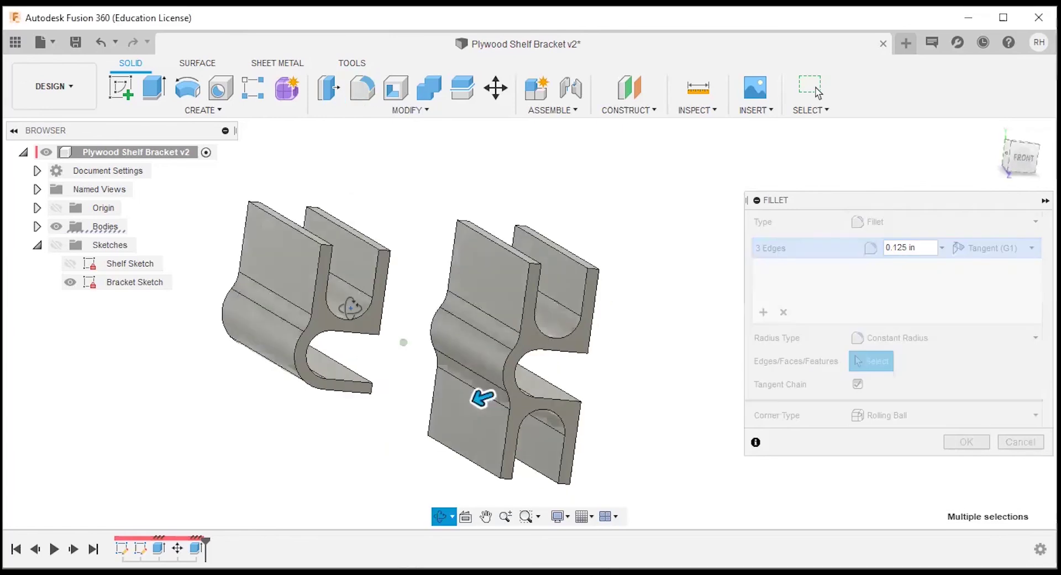
Add a second fillet selection set with the profile end faces of both brackets and the upper rim faces of their walls
click(763, 313)
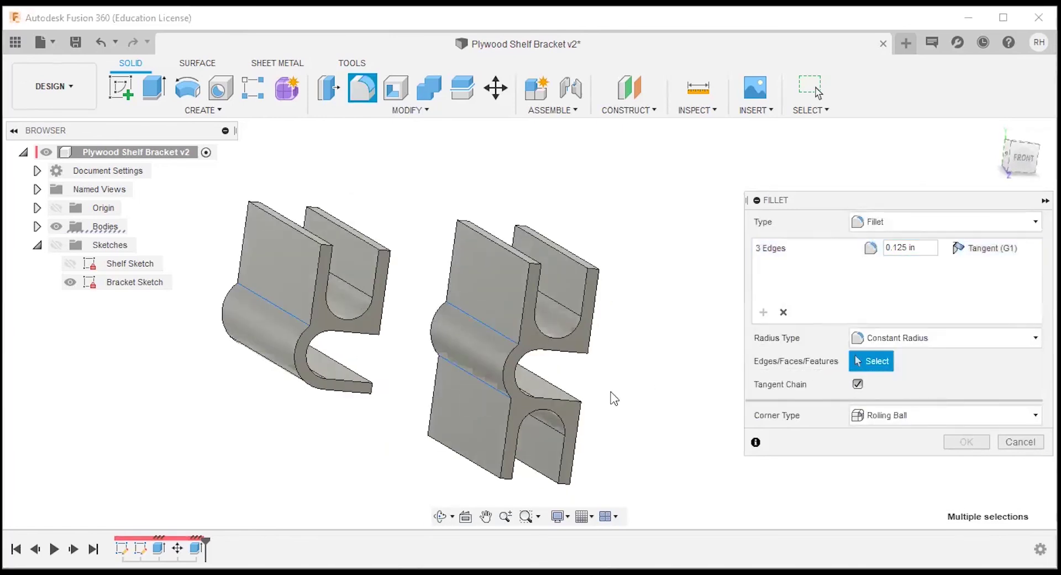
click(581, 335)
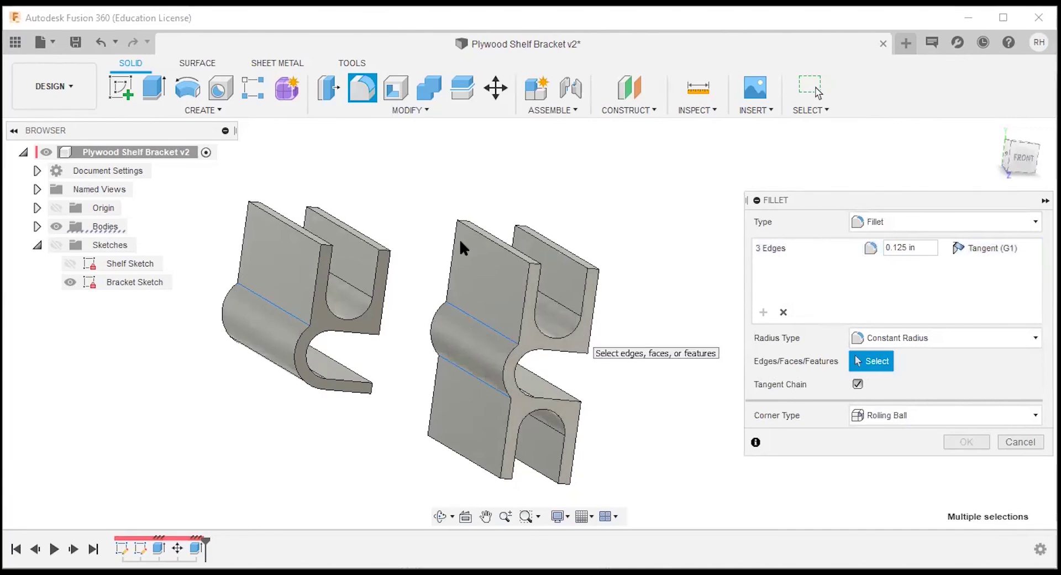
click(376, 312)
shift+middle_drag(376, 313, 644, 367)
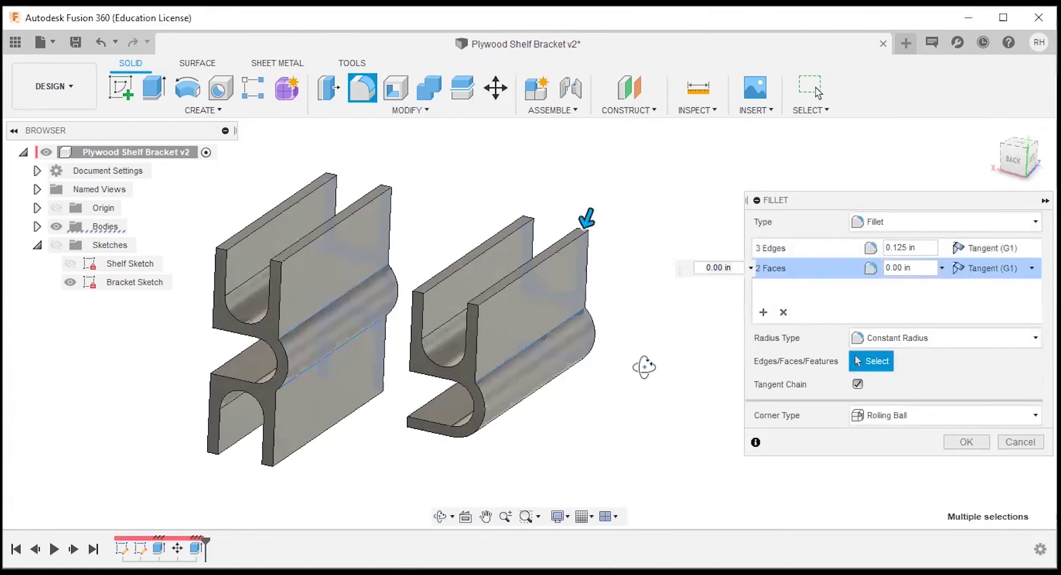
click(458, 370)
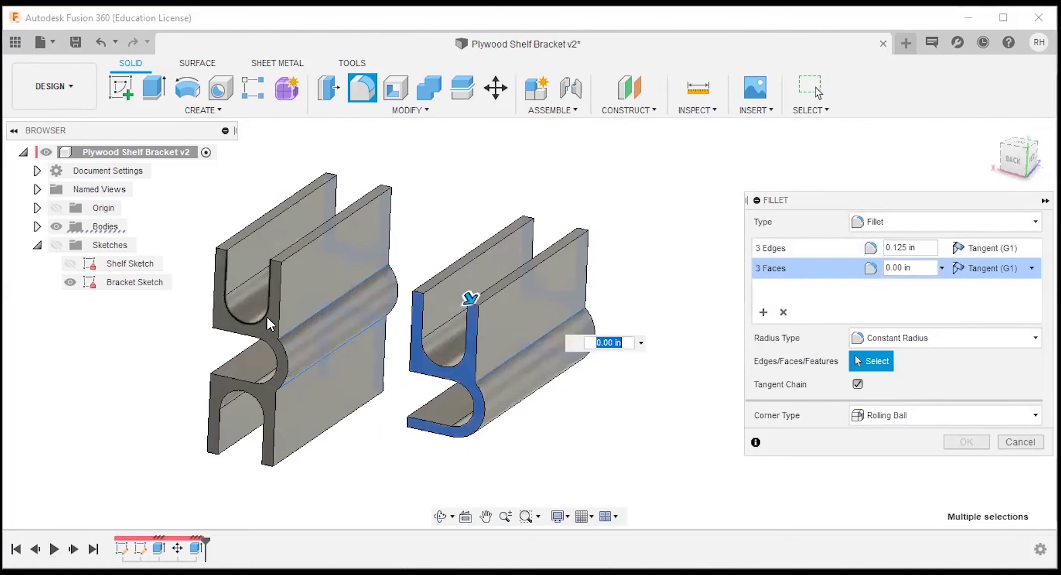
click(269, 326)
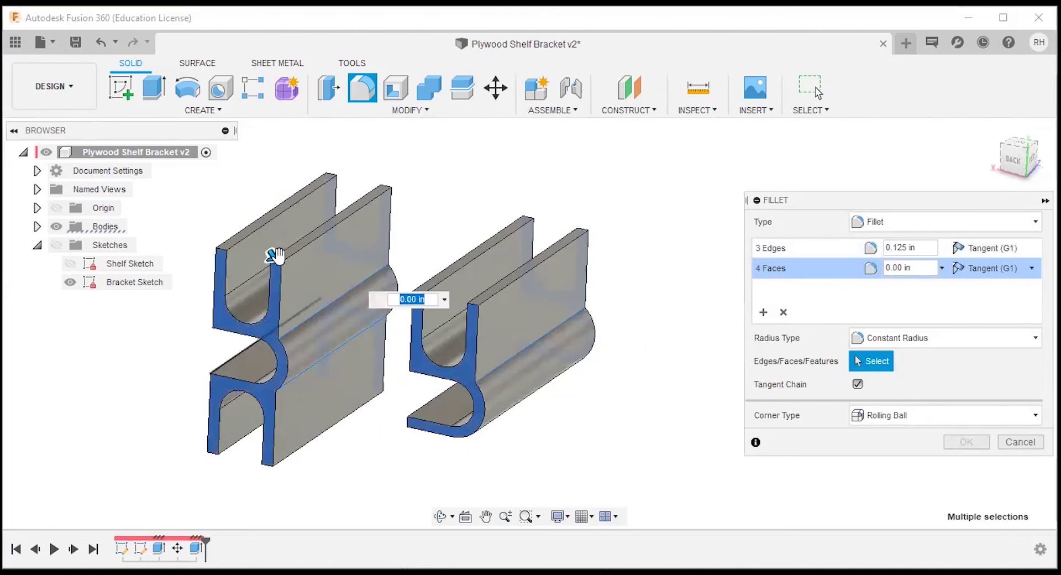
scroll(257, 247, up, 3)
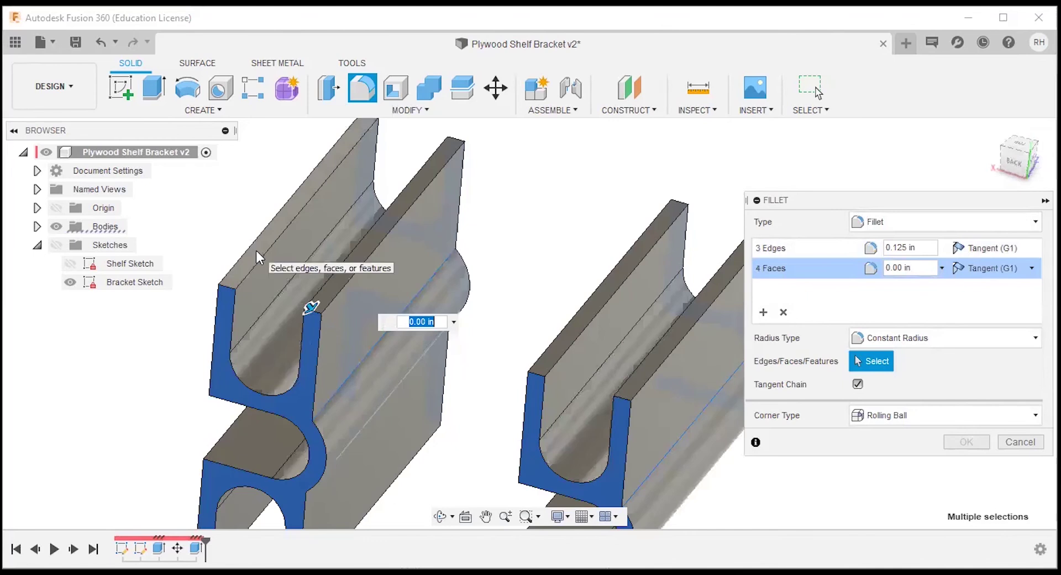
click(256, 250)
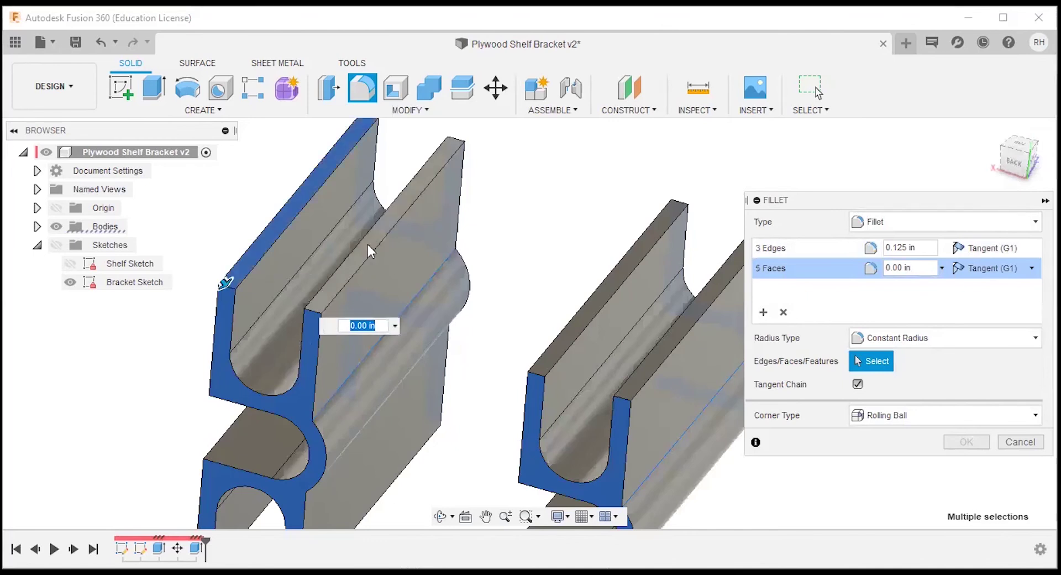
click(367, 244)
click(603, 301)
scroll(603, 301, down, 5)
click(587, 374)
shift+middle_drag(587, 374, 649, 348)
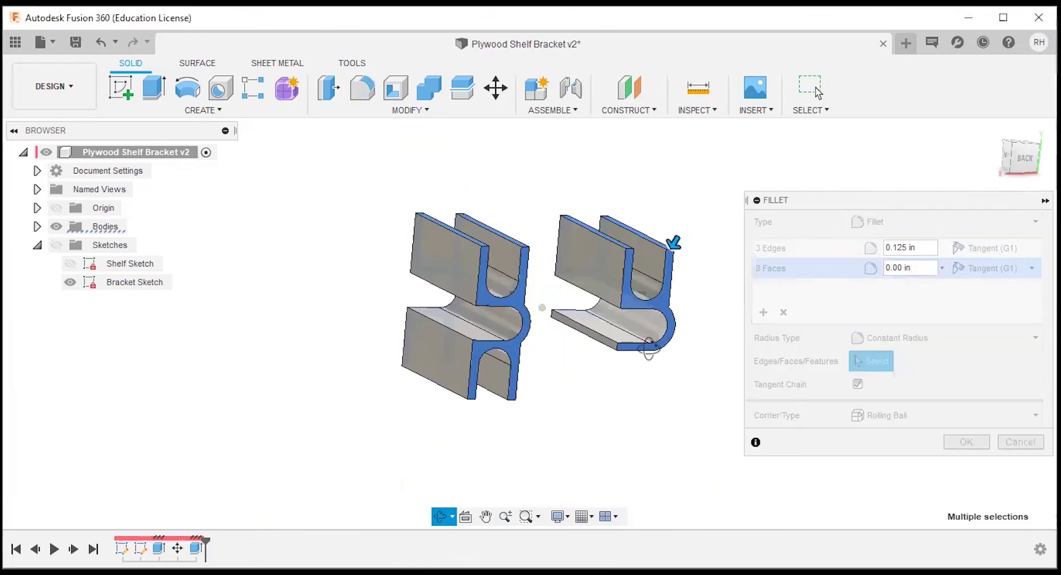
Add the outer wall faces, the single bracket's lip face and the lower rim faces to the second set, and try a 0.15 in radius
key(Escape)
scroll(656, 354, up, 3)
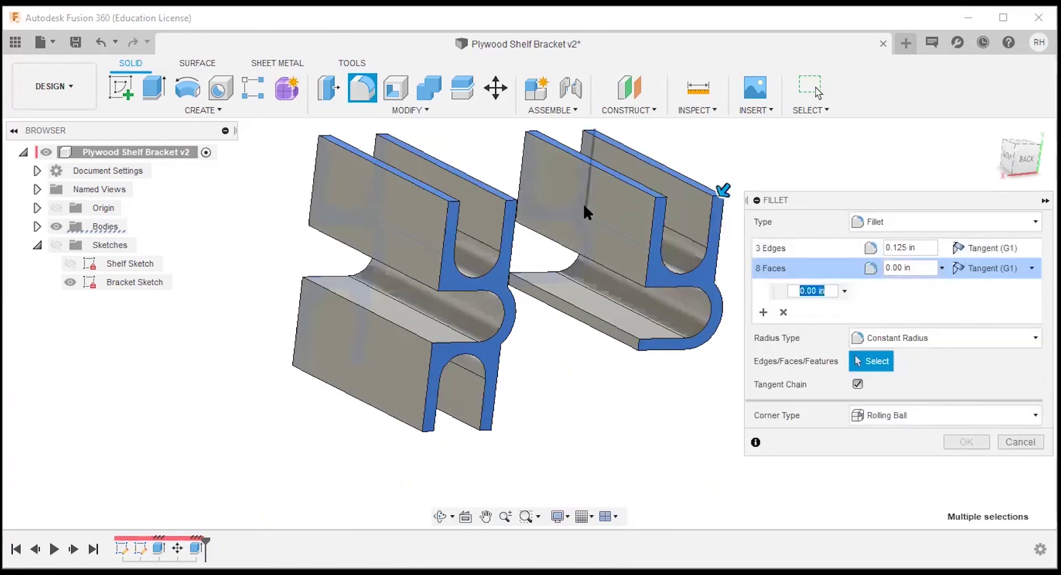
click(612, 249)
scroll(607, 327, up, 3)
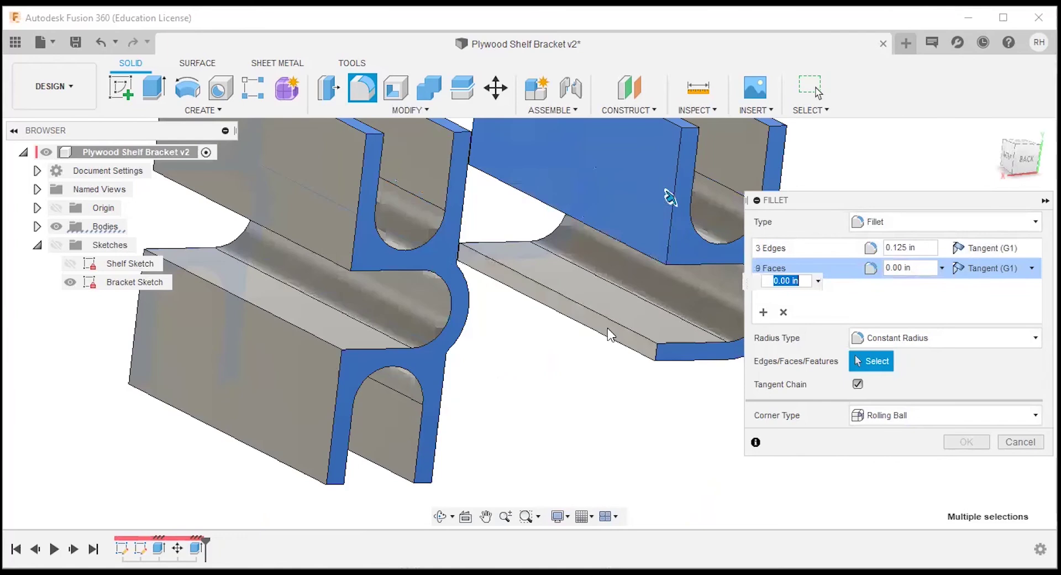
click(608, 331)
scroll(464, 260, down, 3)
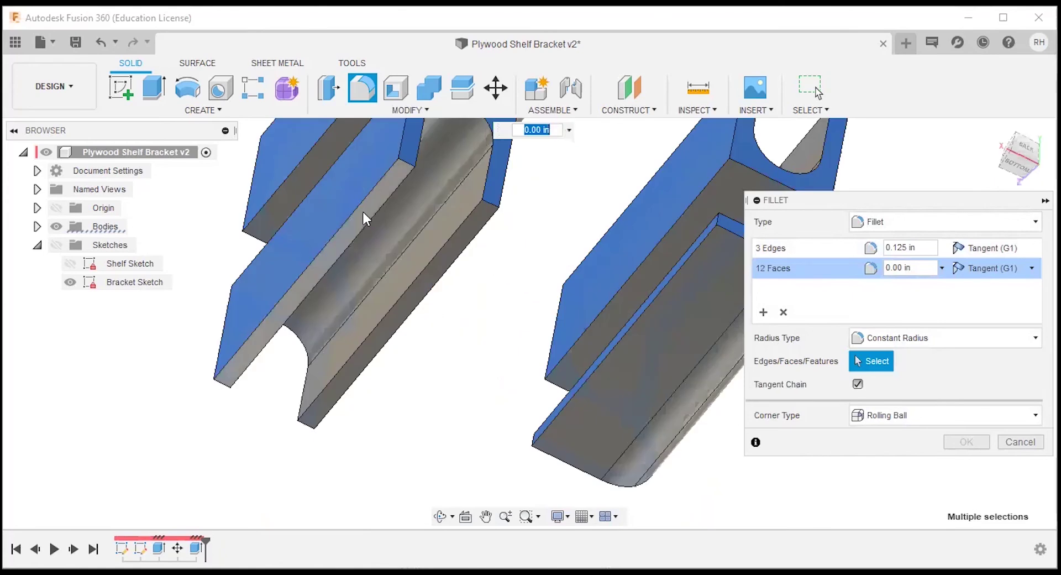
click(428, 275)
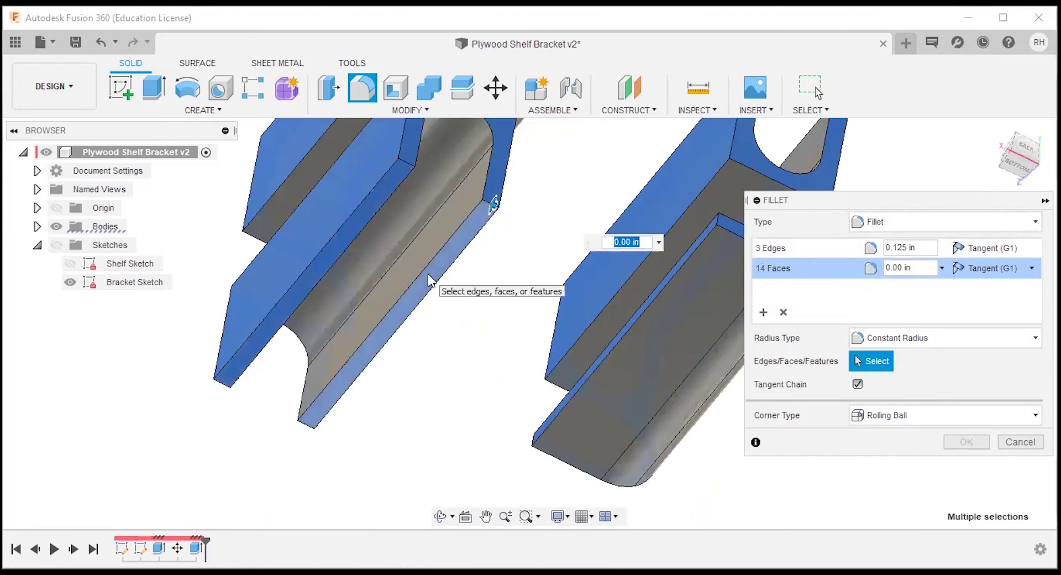
text(.15)
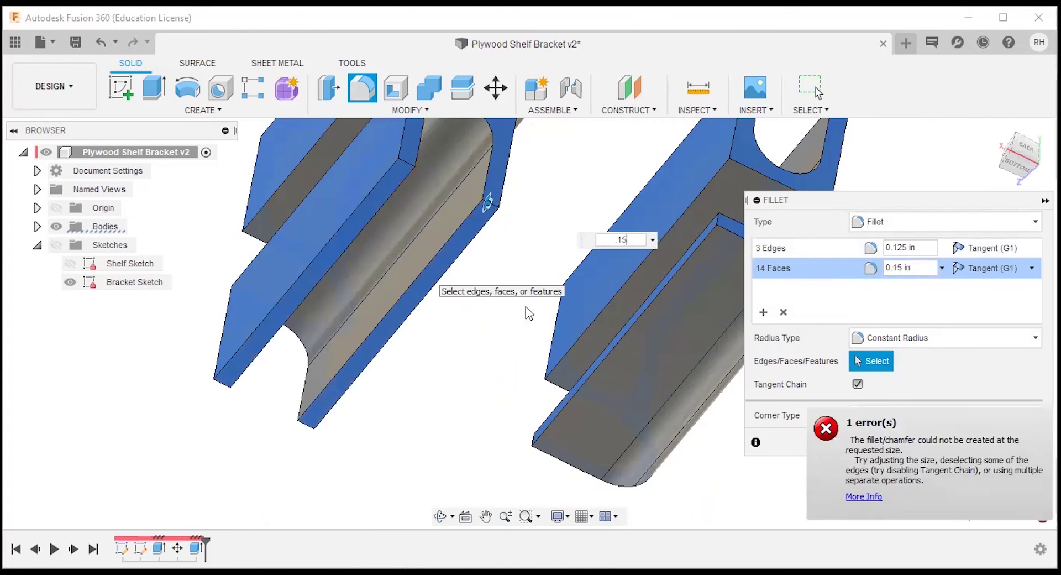
Deselect the large outer wall faces of both brackets from the fillet, and cancel the fillet
scroll(529, 297, down, 3)
shift+middle_drag(545, 150, 550, 226)
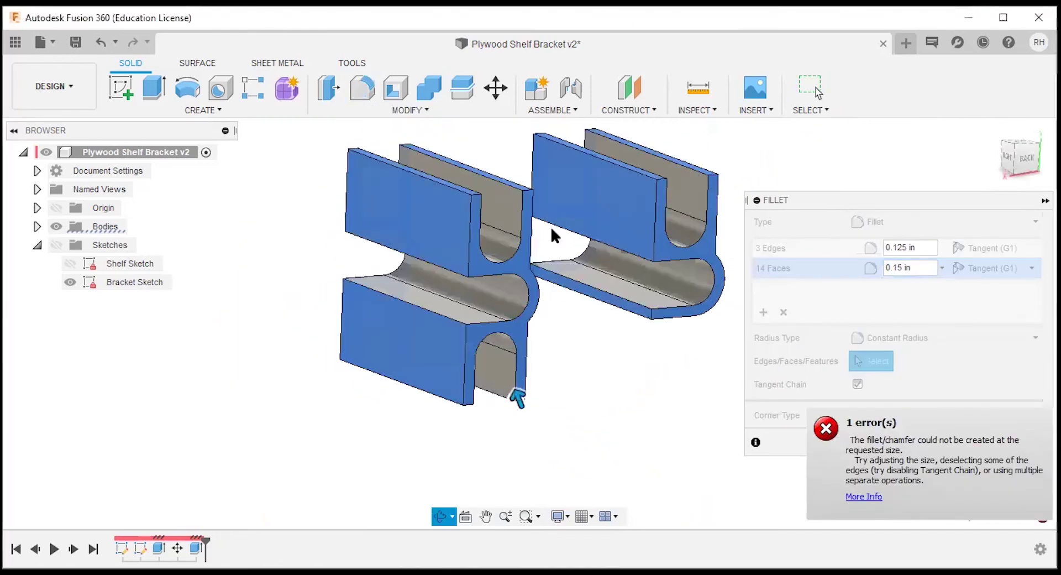
shift+middle_drag(393, 308, 711, 324)
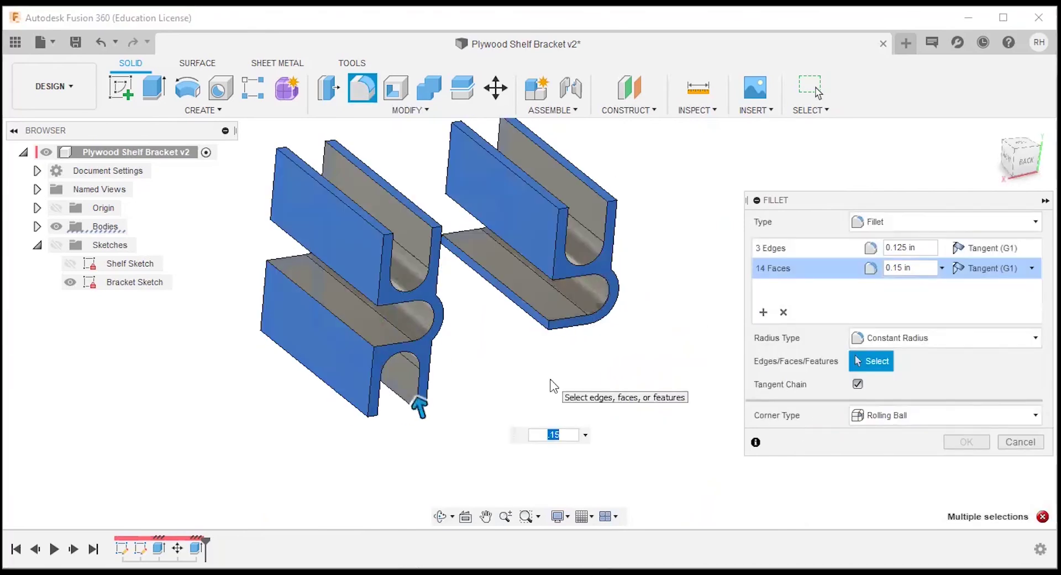
click(355, 242)
click(343, 347)
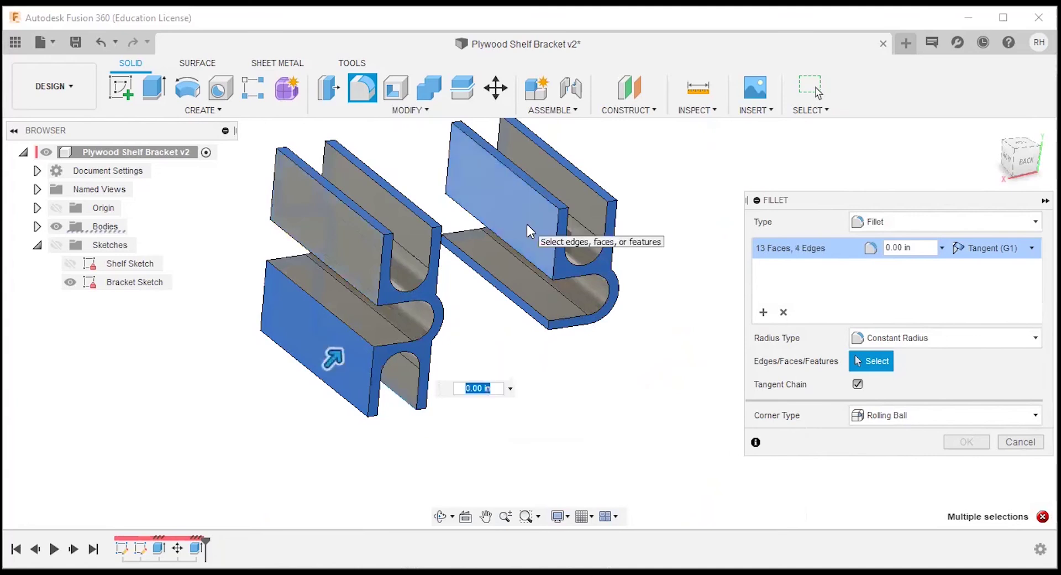
click(526, 223)
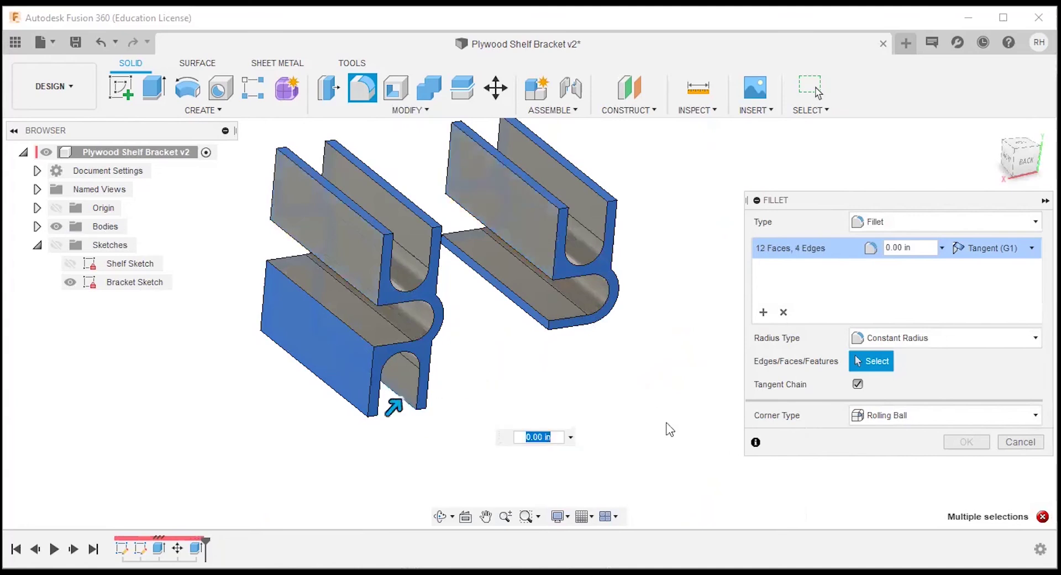
click(327, 360)
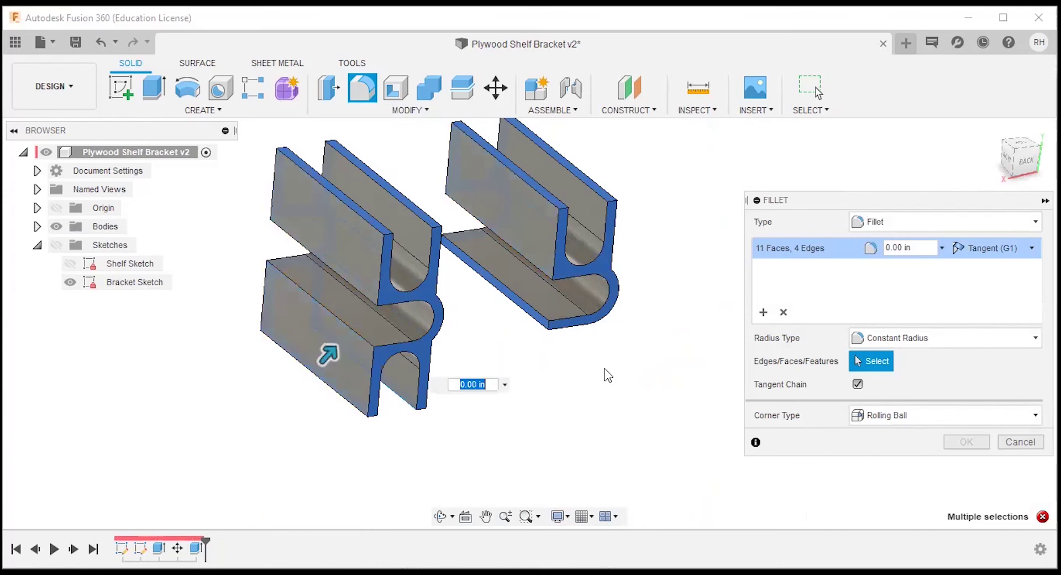
shift+middle_drag(607, 375, 561, 324)
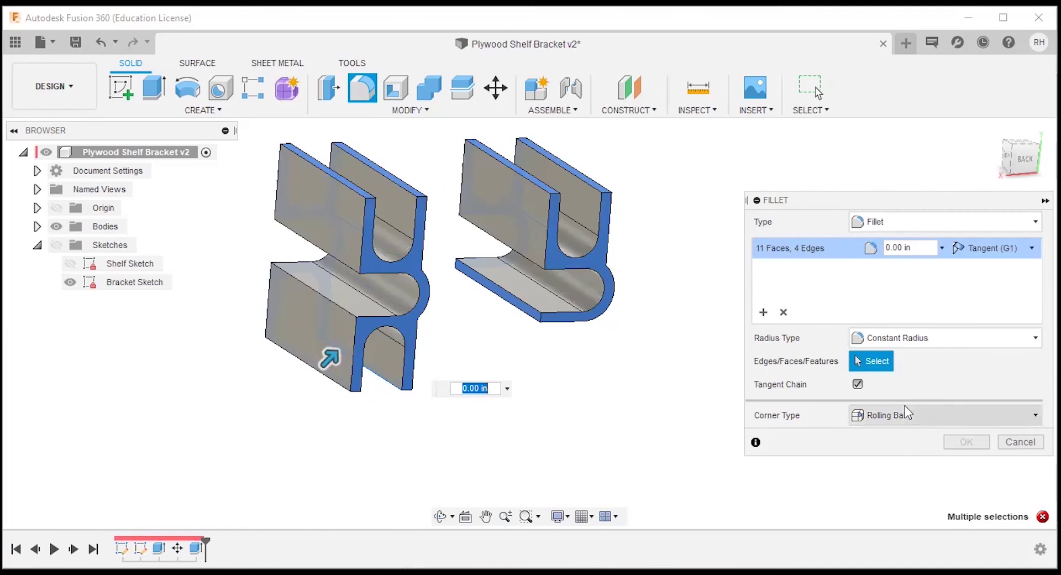
click(1022, 443)
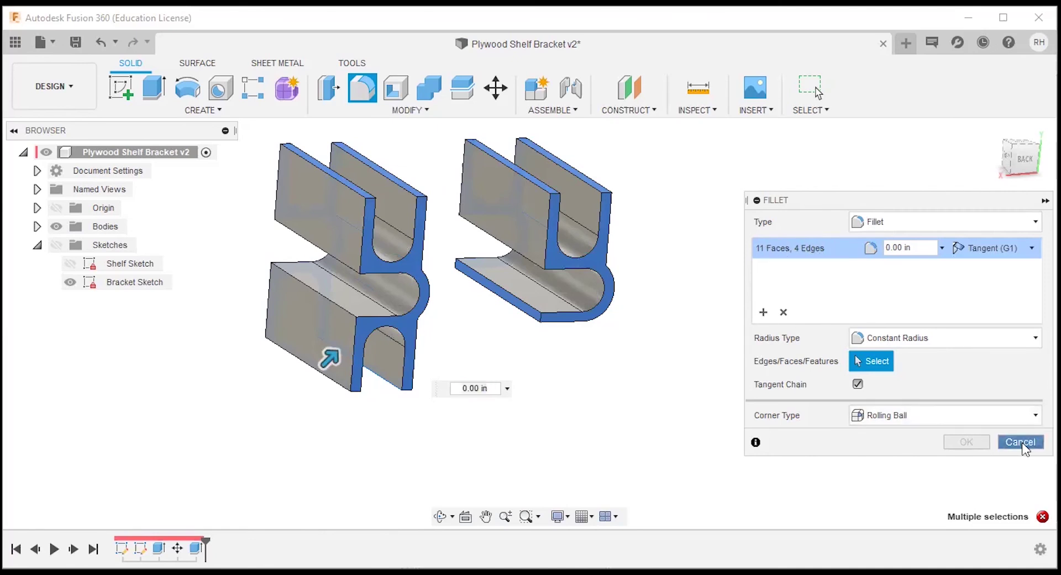
Try a 0.125 in fillet on the three edges where the curved backs of both brackets meet the flat walls
shift+middle_drag(663, 288, 422, 348)
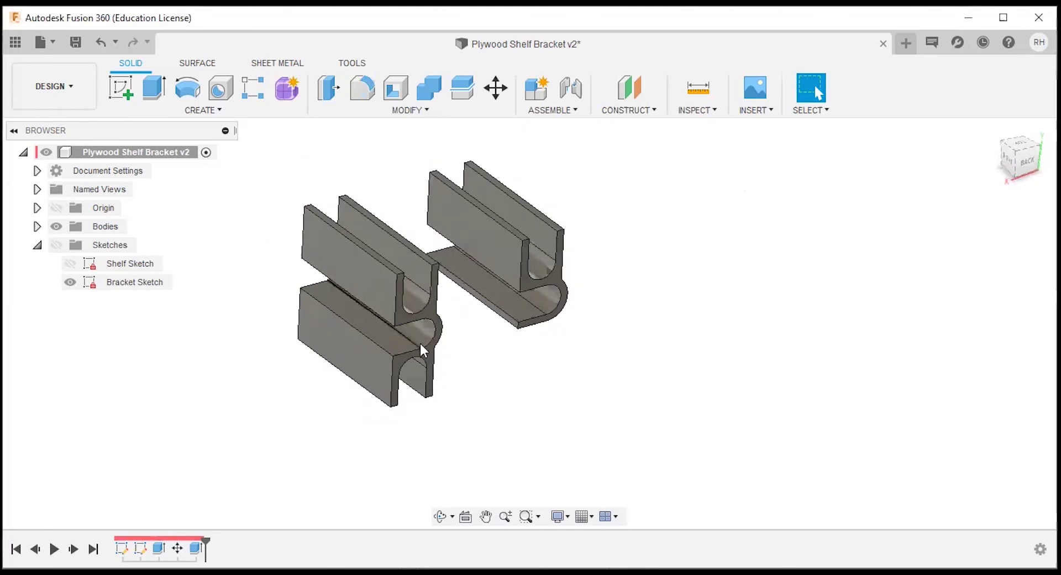
scroll(539, 235, up, 2)
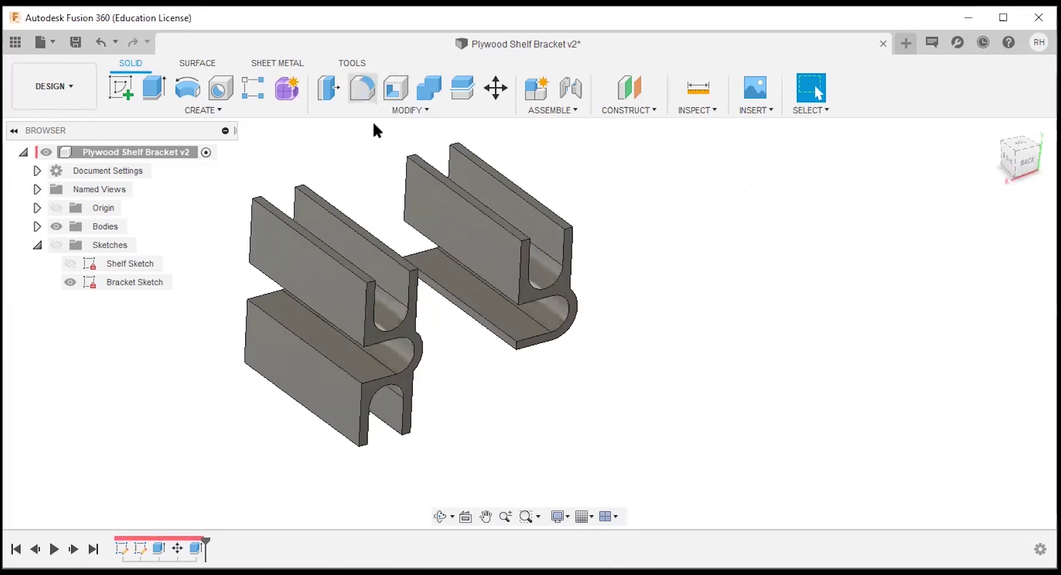
click(362, 88)
shift+middle_drag(365, 221, 356, 367)
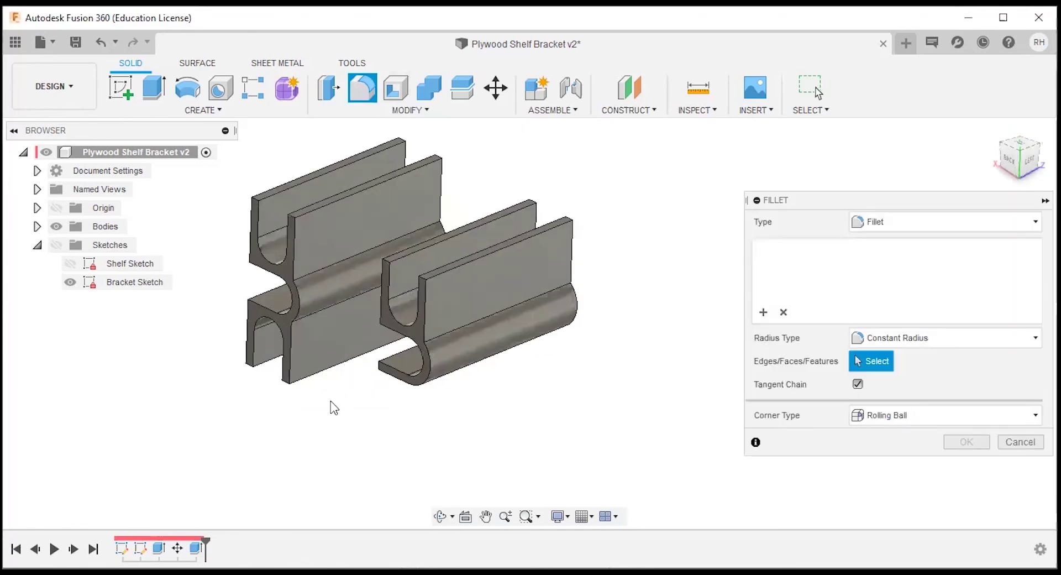
click(312, 274)
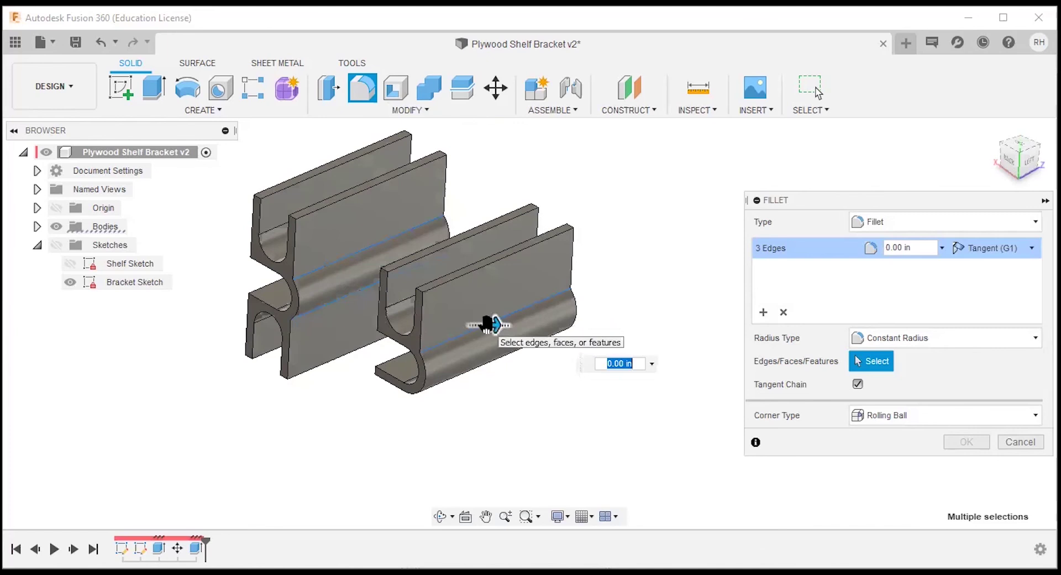
text(.125)
key(Return)
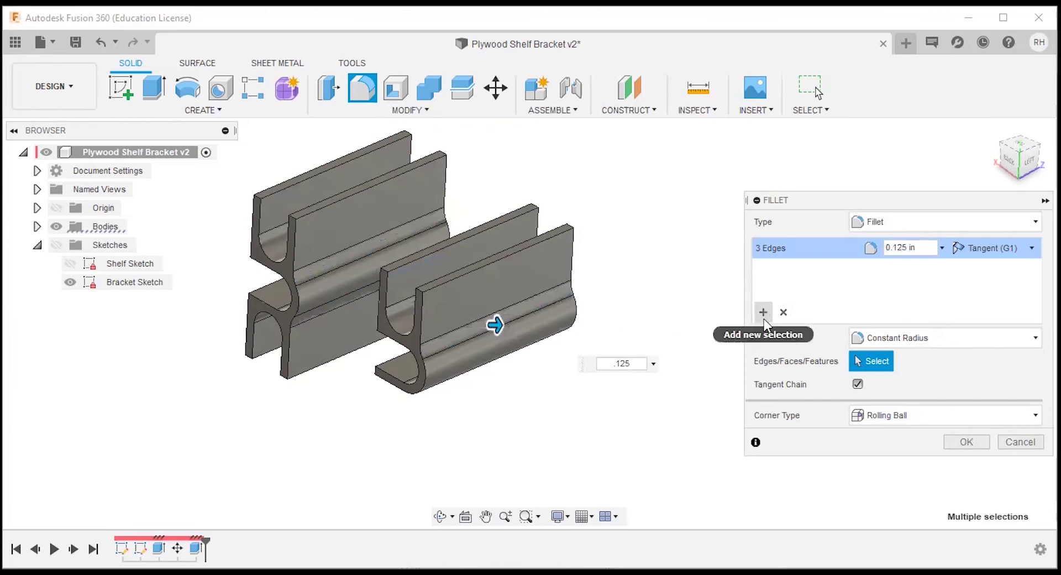
Add the upper rim edge of the single bracket's back wall as a second fillet set, trying radii down to 0.015 in
click(764, 338)
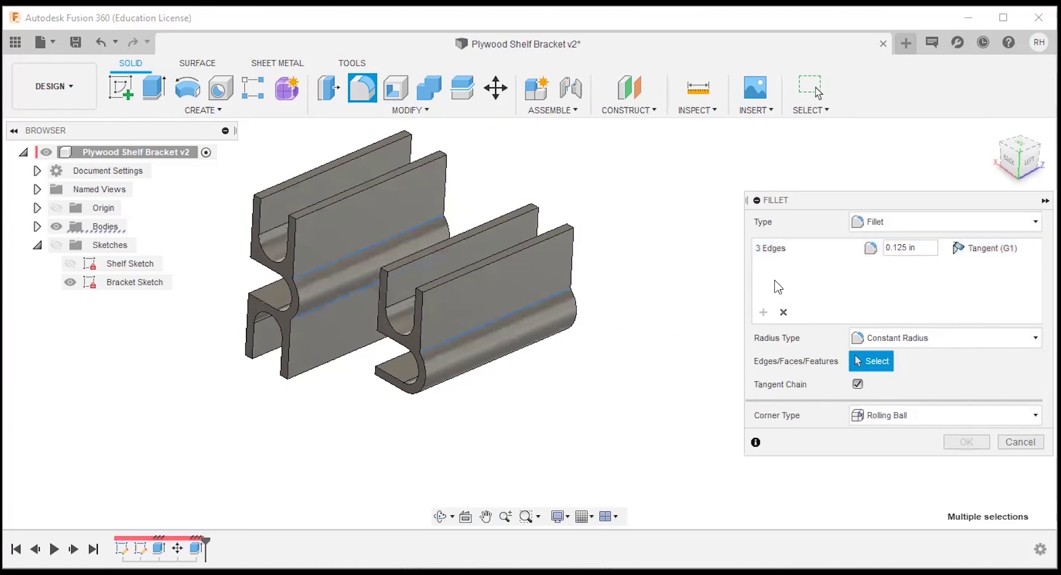
click(485, 264)
text(.125)
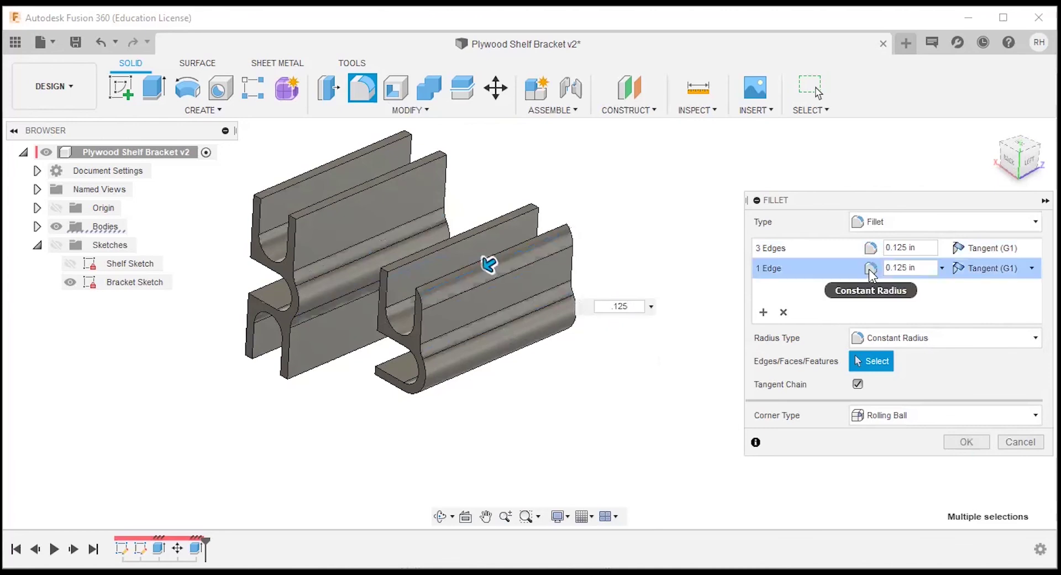
key(BackSpace)
key(BackSpace)
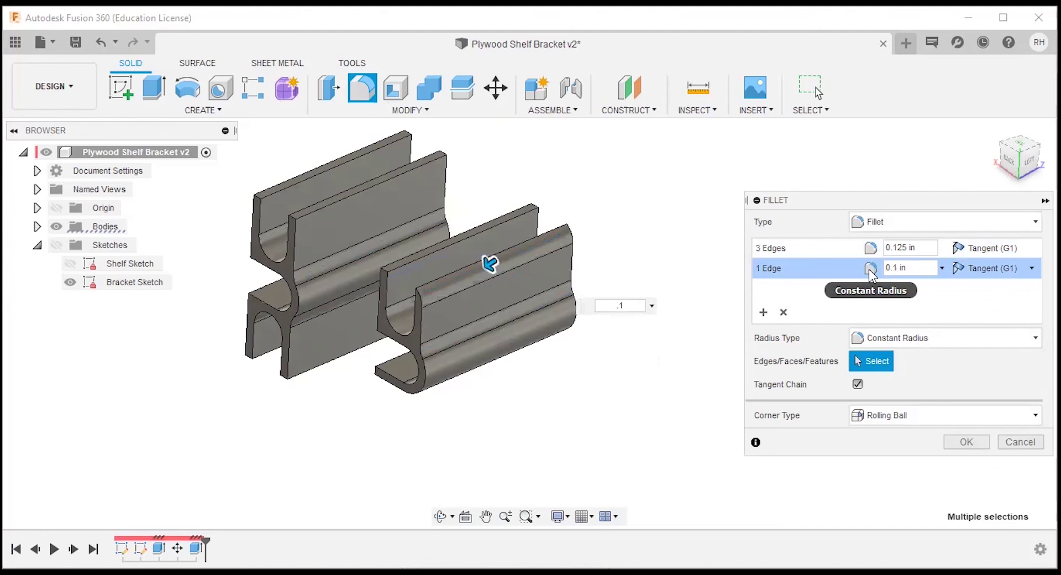
text(5)
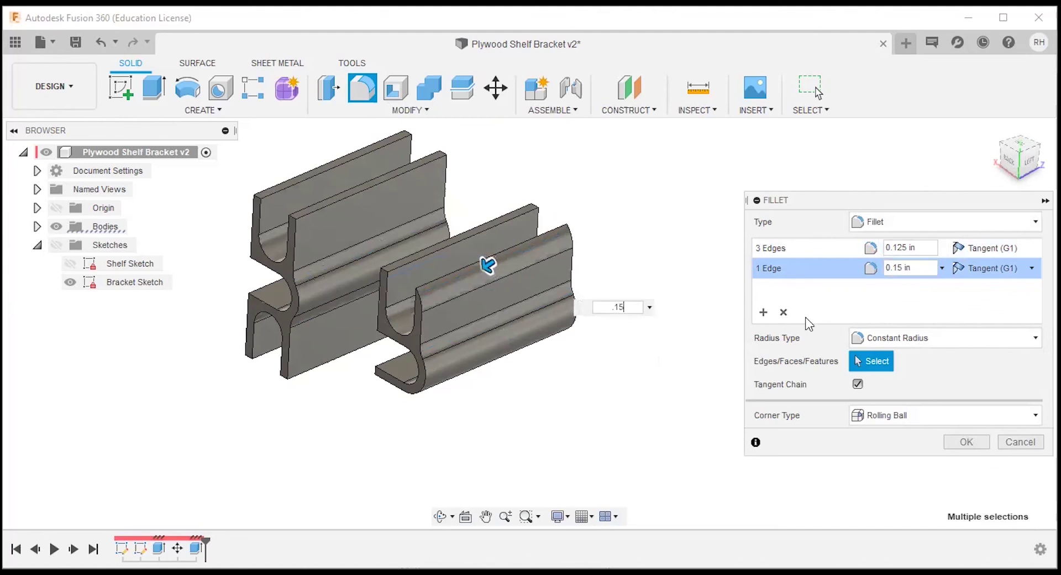
text(0)
scroll(422, 234, up, 2)
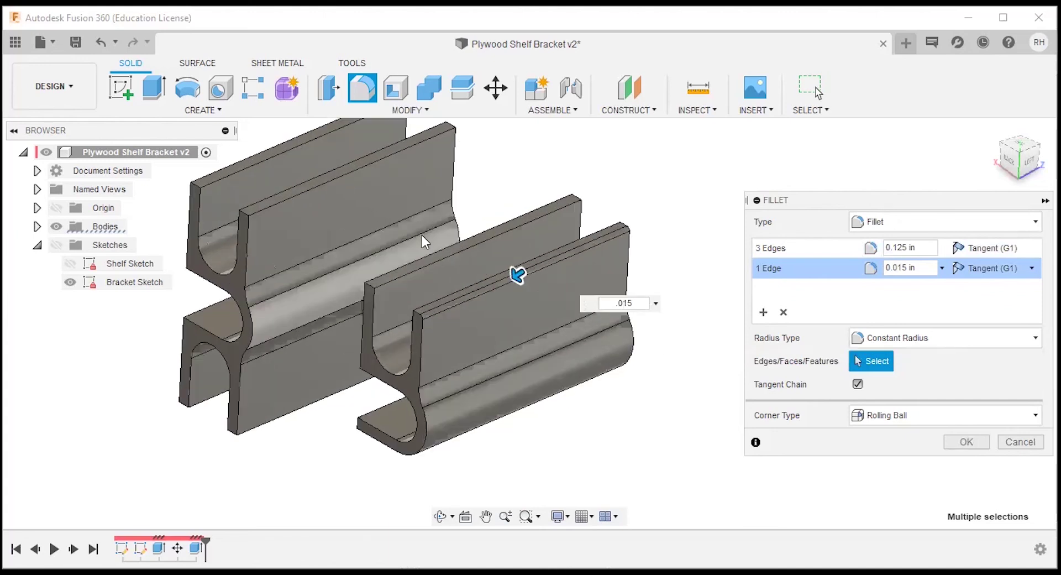
shift+middle_drag(446, 306, 702, 301)
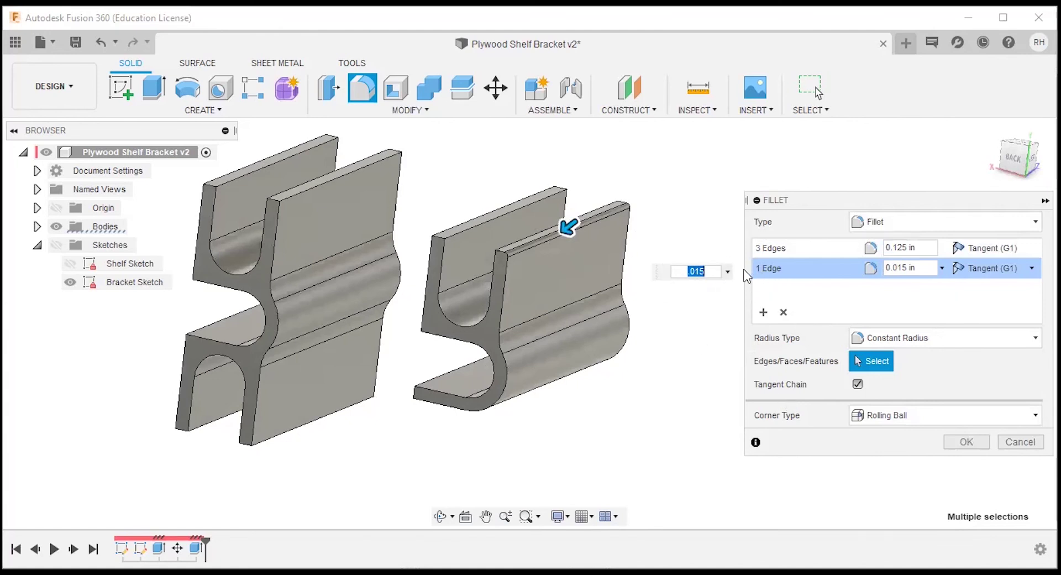
Restart the fillet with the three back edges and add the profile end faces at both ends of both brackets
click(529, 243)
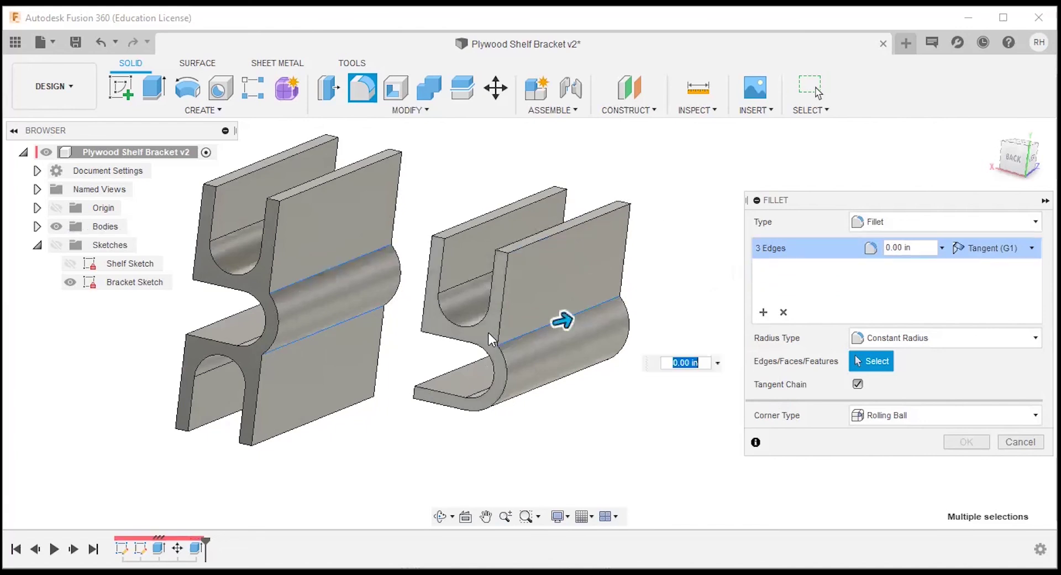
click(488, 332)
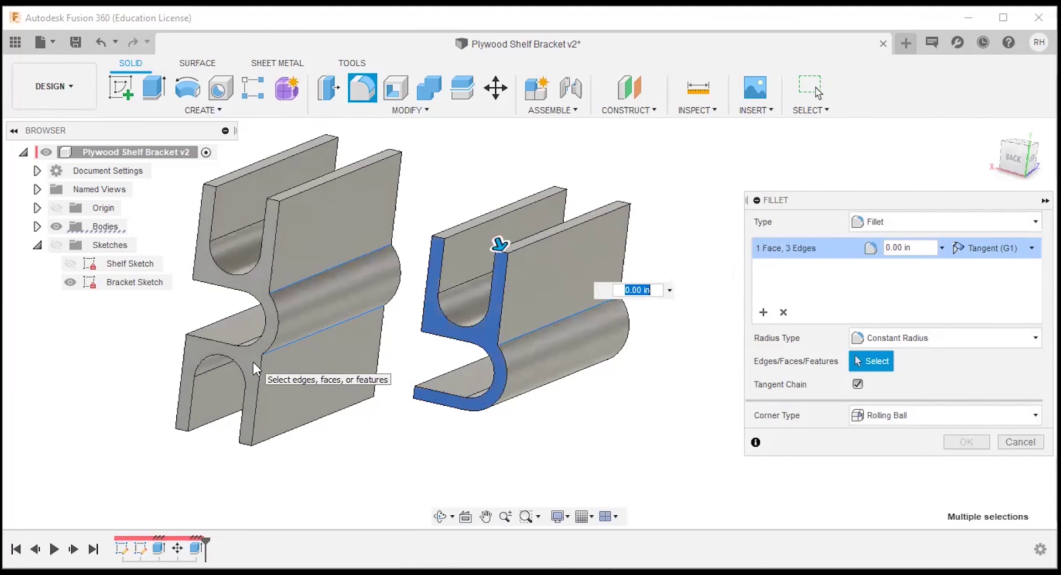
click(253, 363)
shift+middle_drag(253, 362, 430, 273)
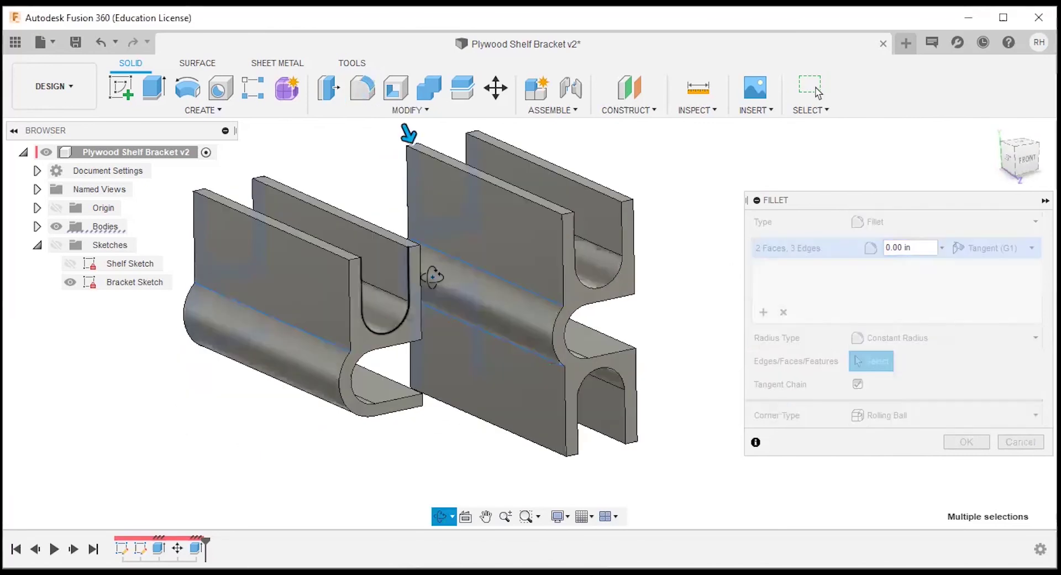
click(413, 325)
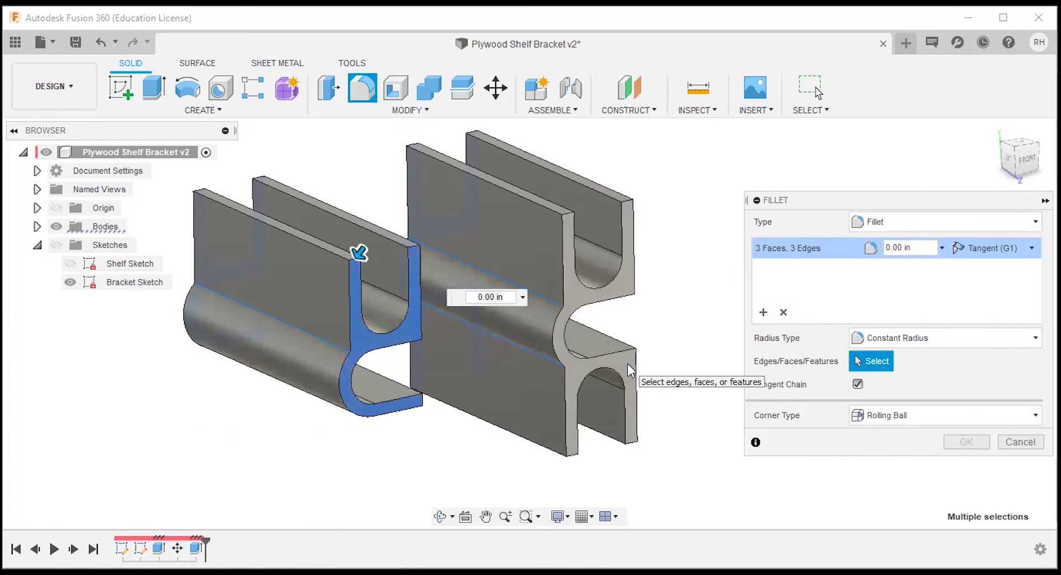
click(627, 363)
shift+middle_drag(627, 363, 631, 230)
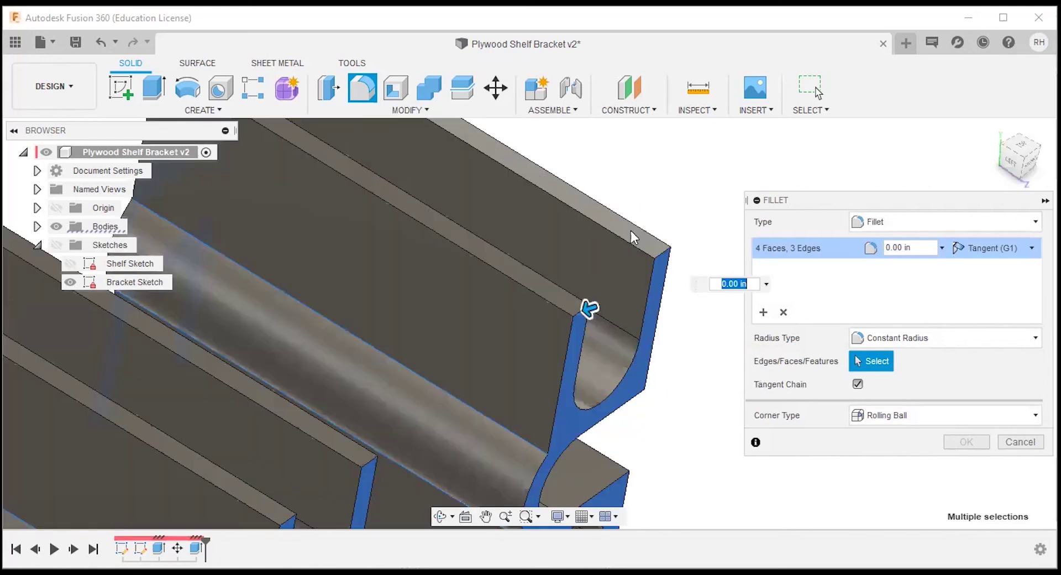
Add the four upper rim faces of both brackets' walls to the fillet selection
click(631, 231)
scroll(475, 273, down, 5)
scroll(391, 317, up, 3)
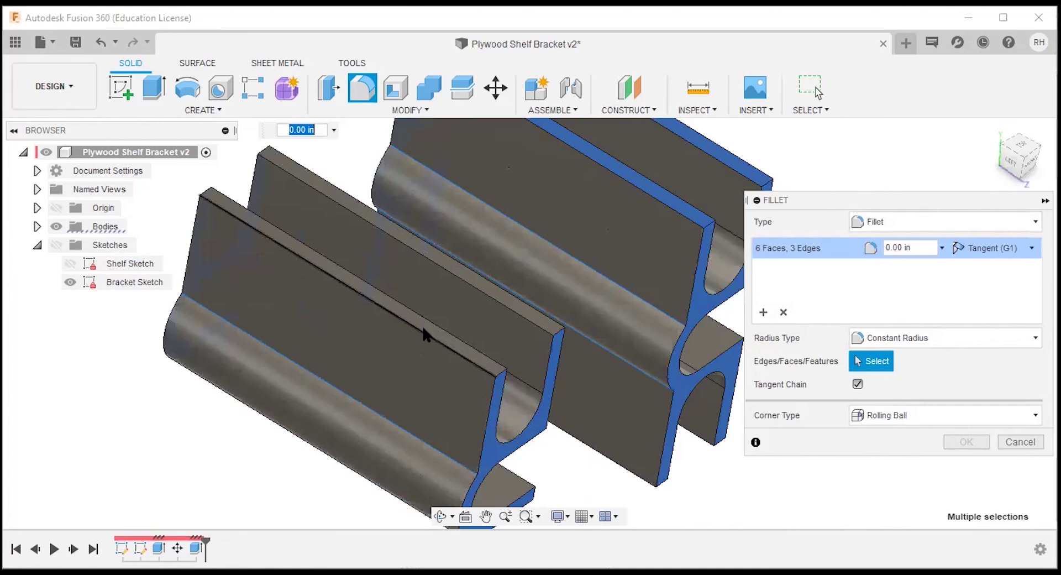
shift+middle_drag(353, 265, 344, 190)
click(347, 198)
click(269, 265)
Add the single bracket's lip face and the outer front wall faces of both brackets to the fillet selection
shift+middle_drag(270, 265, 355, 366)
scroll(362, 362, up, 5)
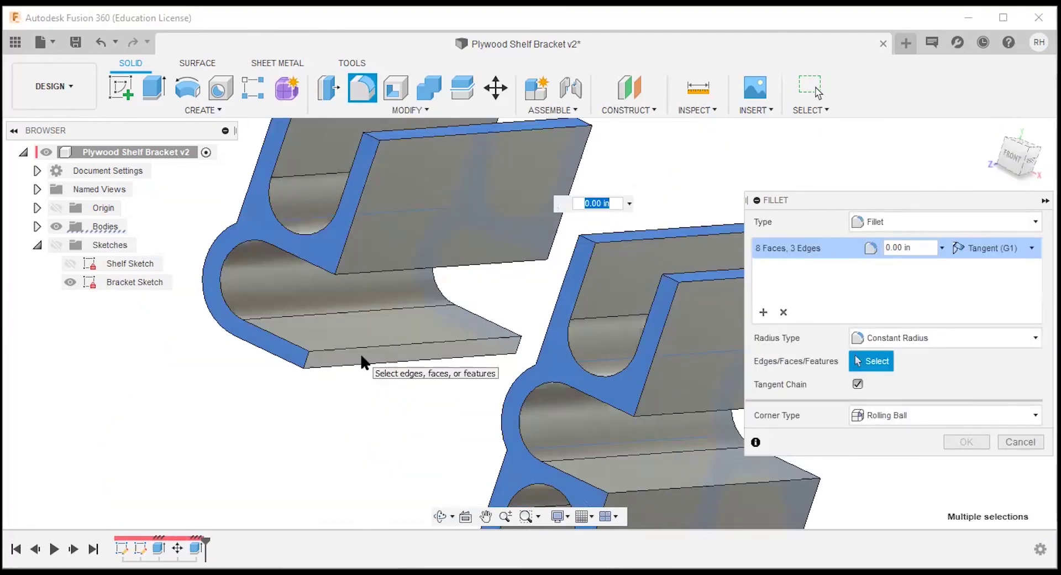
click(362, 361)
scroll(363, 362, down, 5)
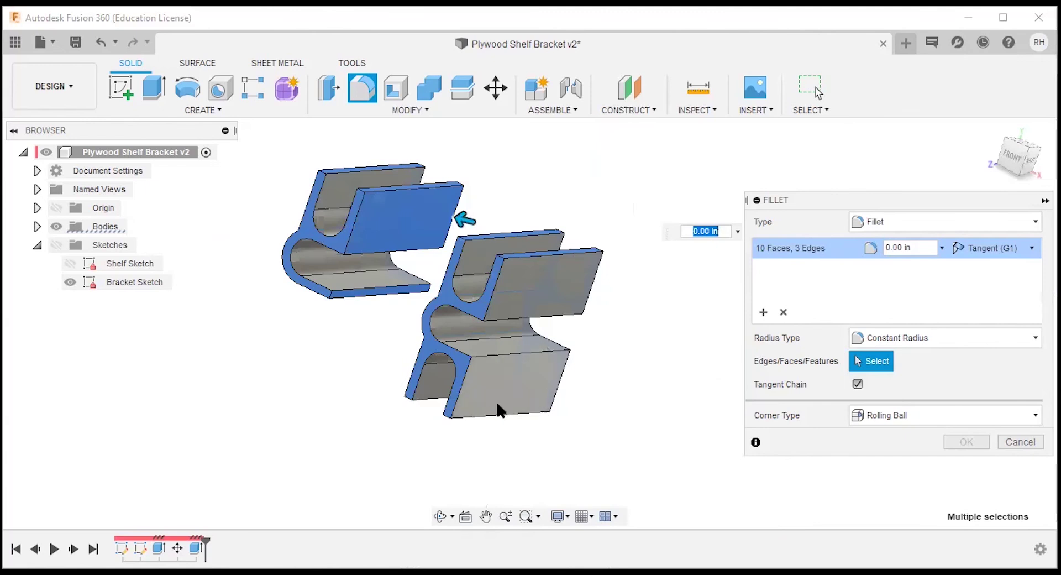
click(502, 288)
Add the double bracket's two lower rim faces to the fillet selection, and cancel the fillet
shift+middle_drag(503, 289, 390, 235)
scroll(390, 235, up, 5)
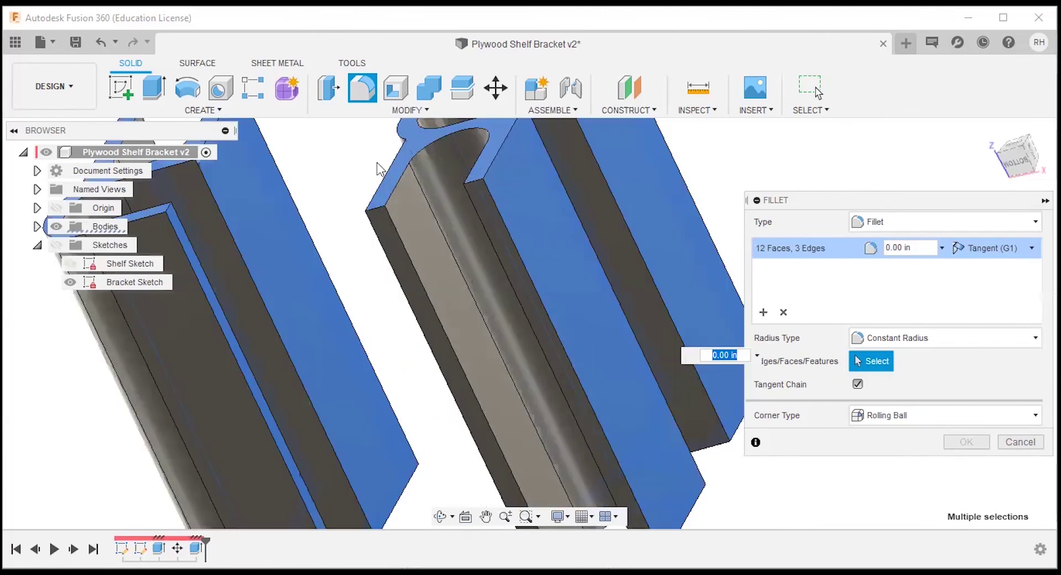
click(390, 235)
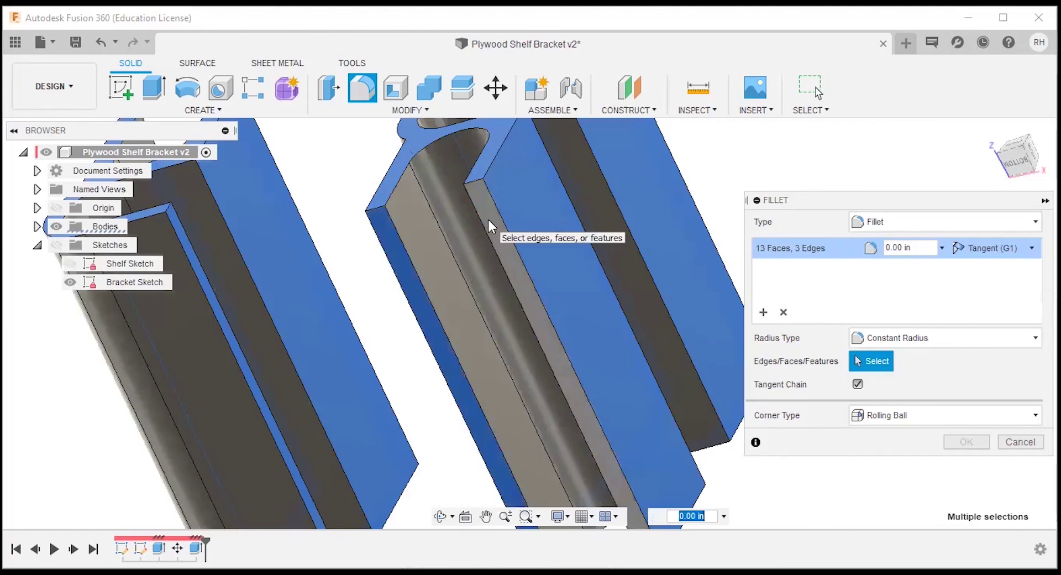
click(489, 219)
scroll(450, 207, down, 5)
shift+middle_drag(434, 283, 553, 309)
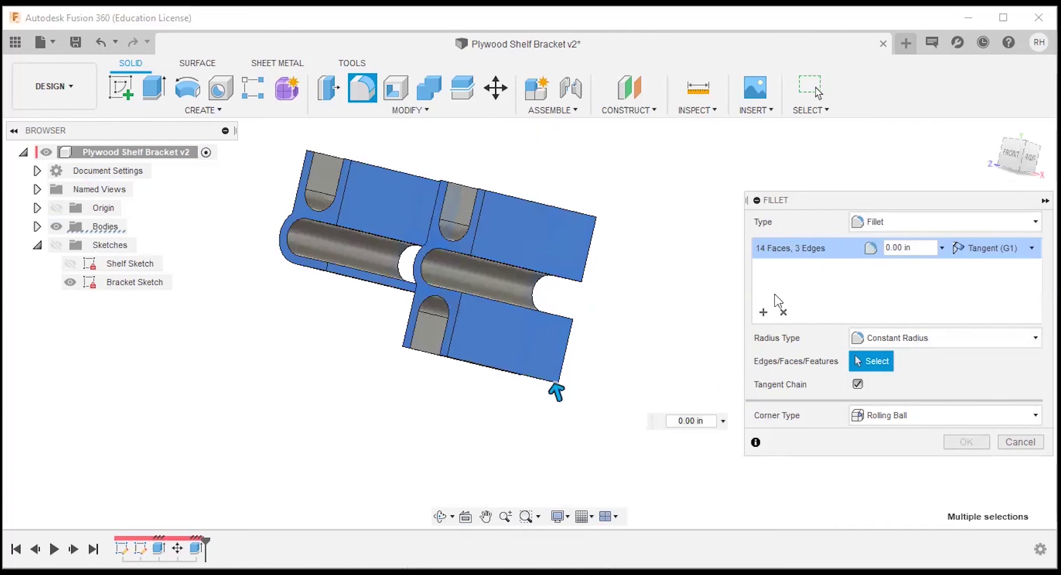
click(763, 311)
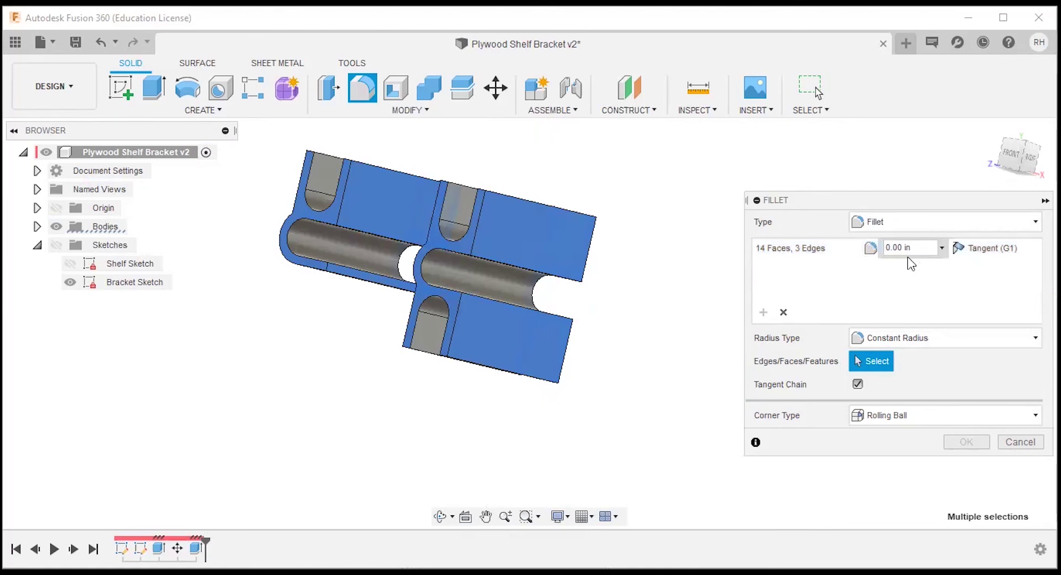
click(941, 248)
click(1019, 441)
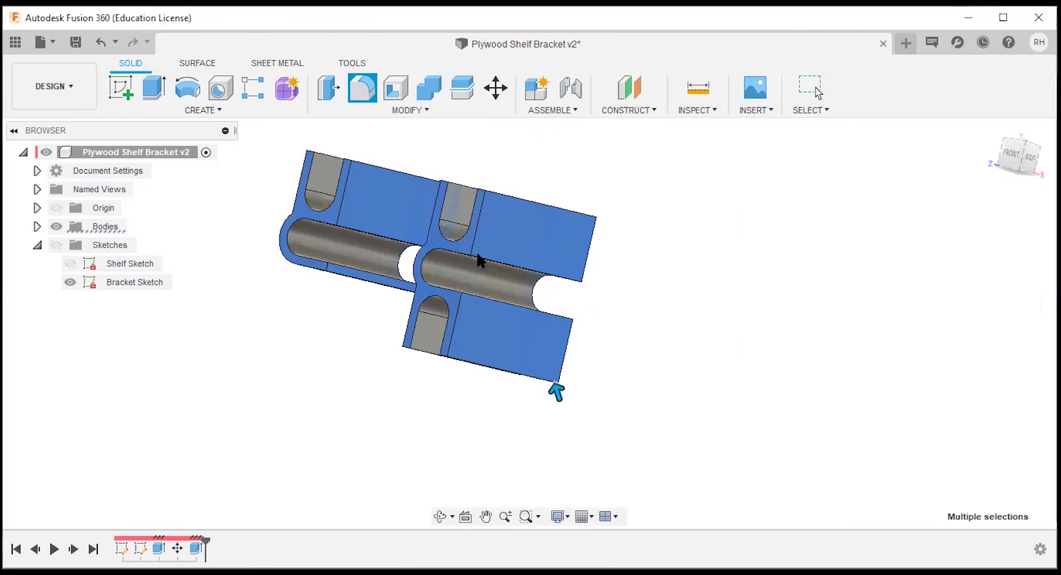
Fillet the three edges between the curved backs and flat walls of both brackets with a 0.125 in radius
shift+middle_drag(459, 267, 482, 301)
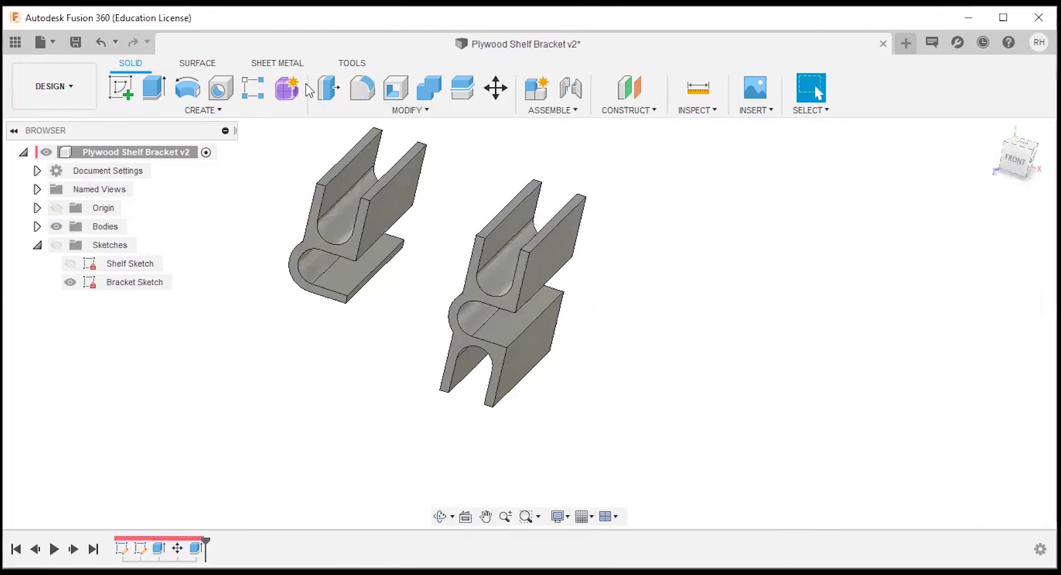
click(362, 87)
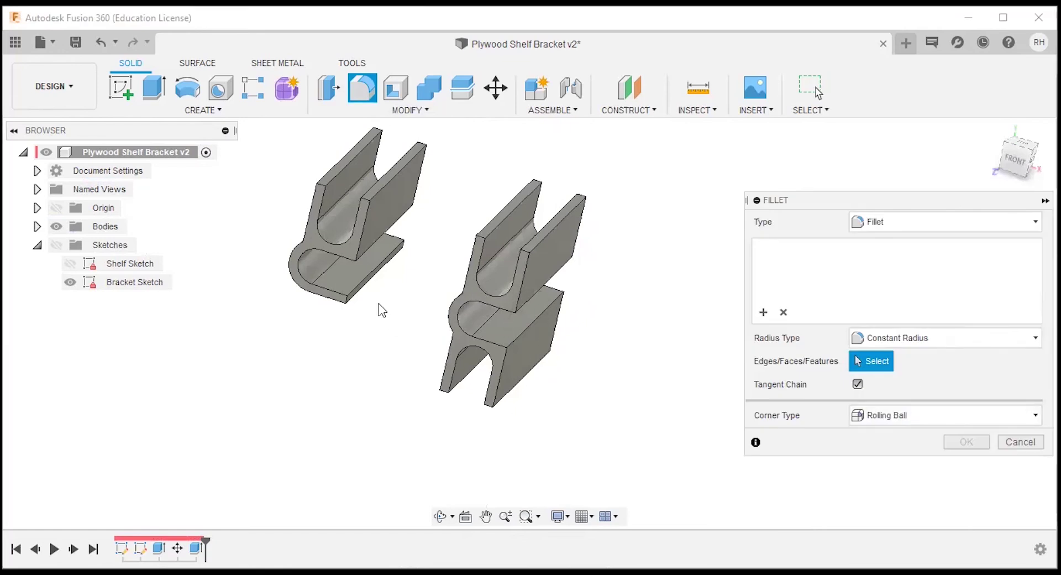
shift+middle_drag(538, 302, 586, 338)
scroll(442, 285, up, 3)
click(487, 294)
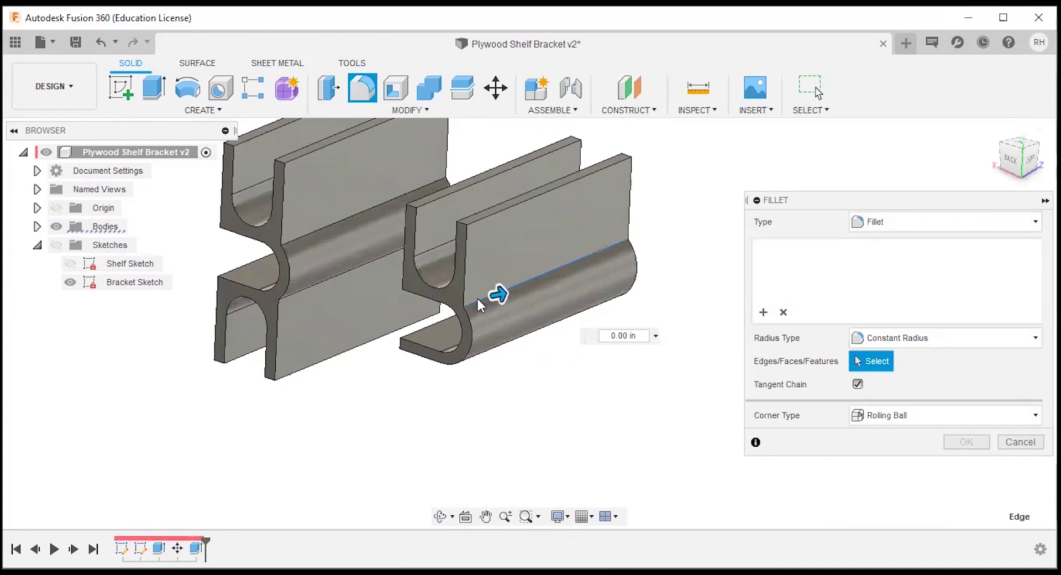
click(312, 241)
text(.125)
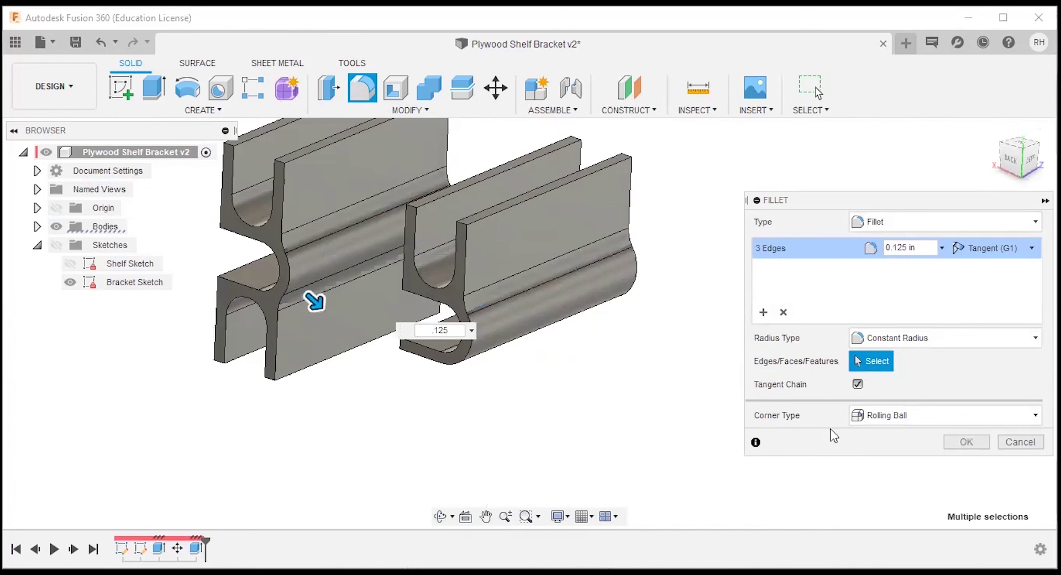
click(966, 442)
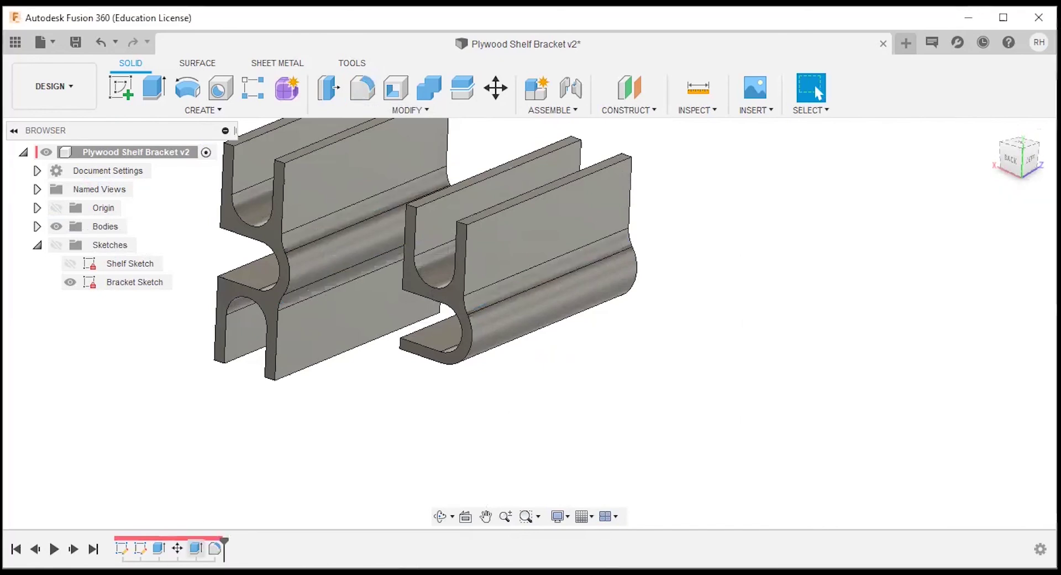
Try a second 0.015 in set on the single bracket's back wall face in the existing fillet, and undo the whole fillet
double_click(215, 548)
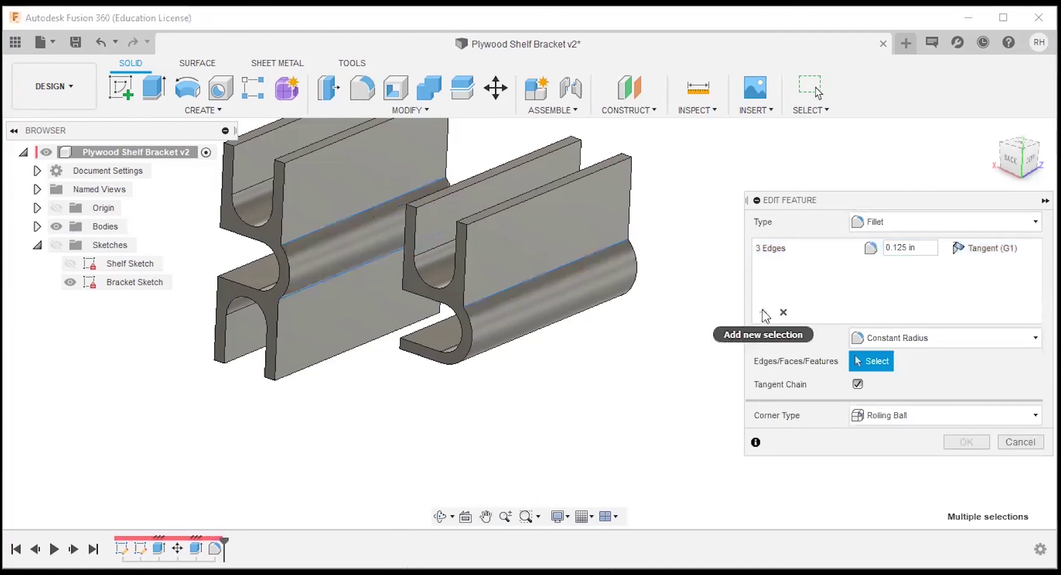
click(503, 222)
text(.015)
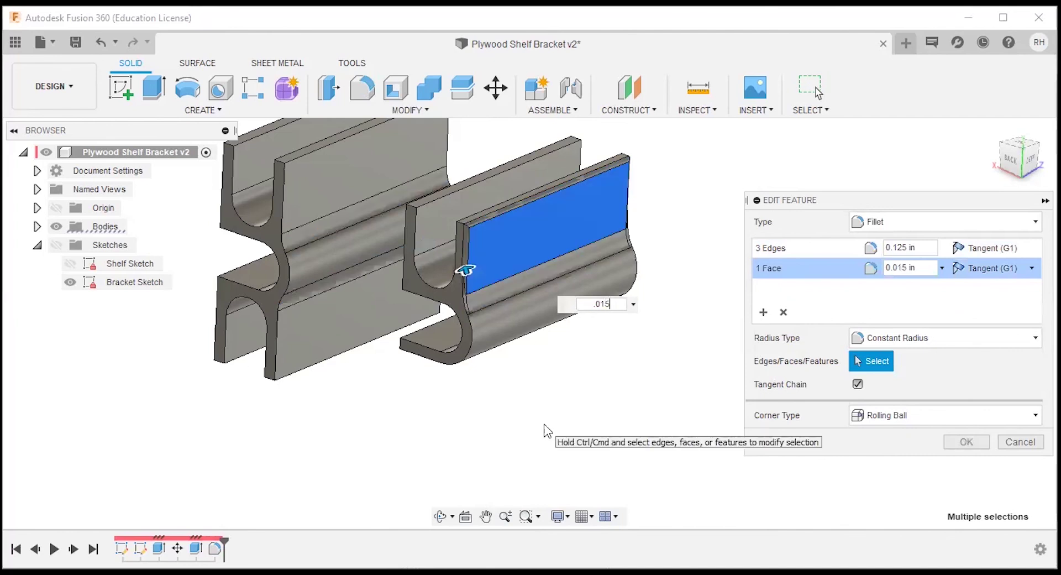
scroll(470, 287, up, 5)
mouse_move(491, 279)
shift+middle_down()
mouse_move(474, 279)
mouse_move(476, 247)
mouse_move(478, 293)
shift+middle_up()
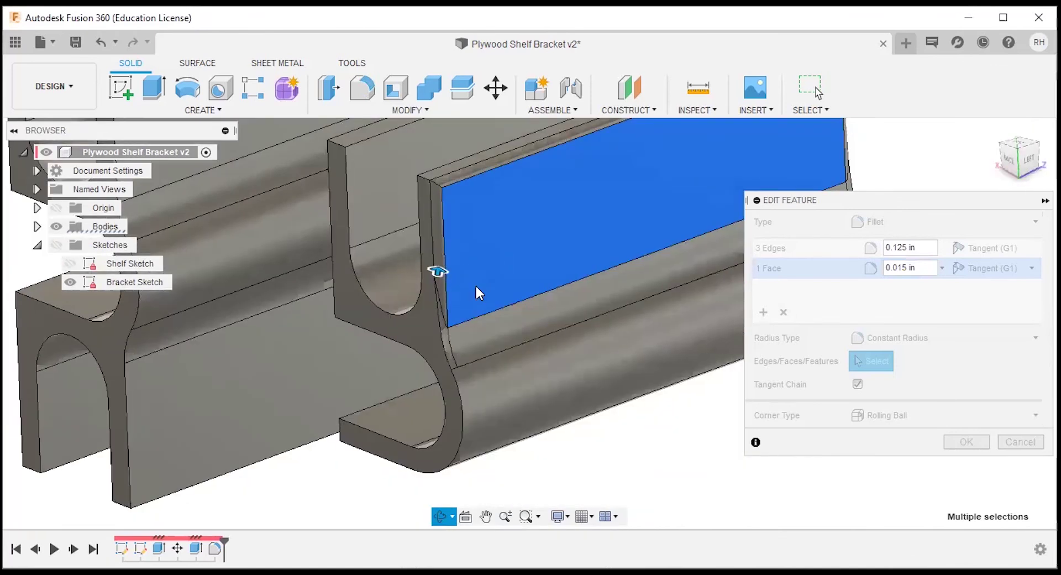
scroll(478, 293, down, 5)
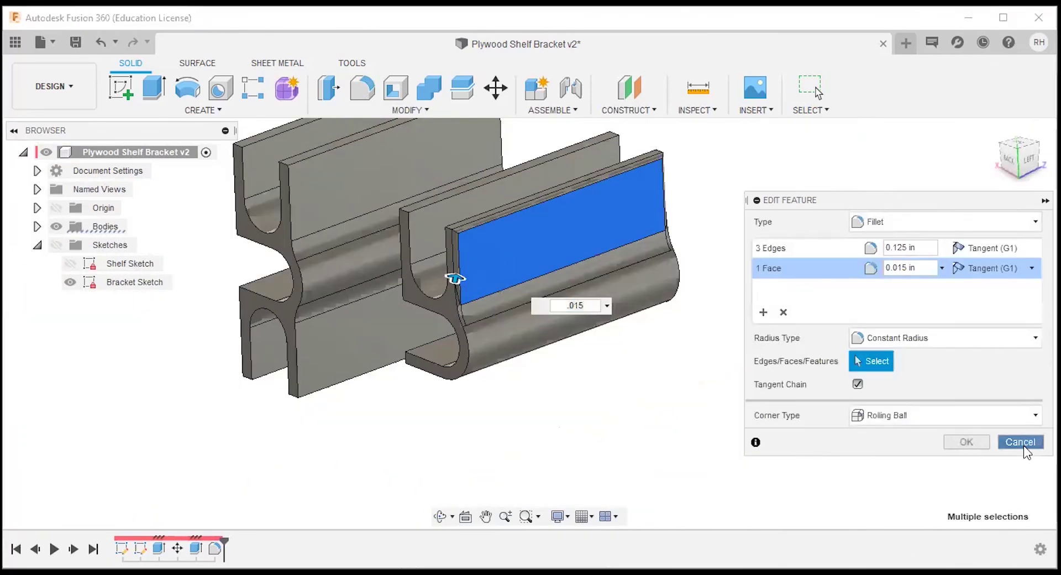
click(1020, 442)
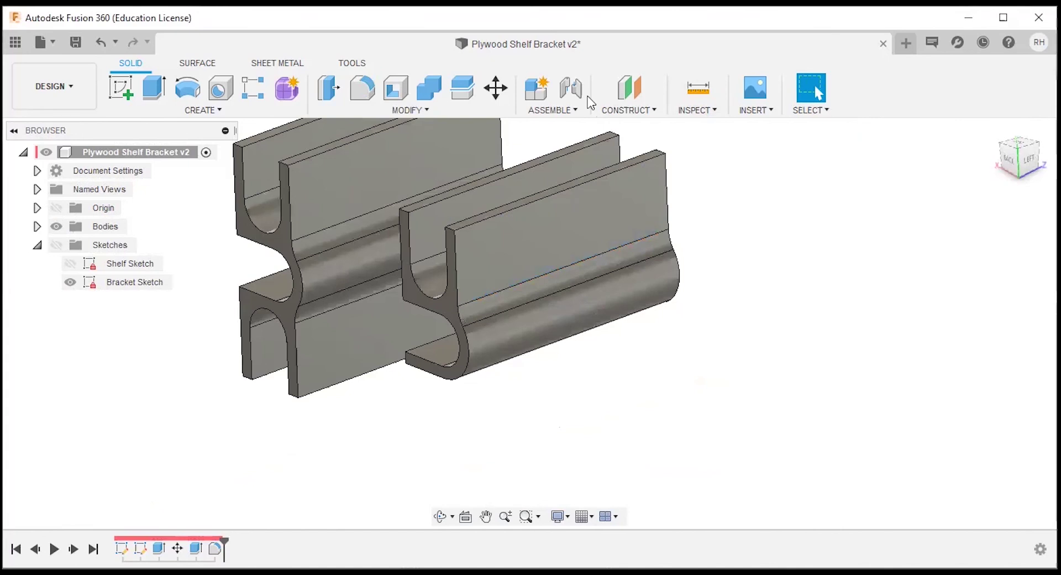
key(ctrl+z)
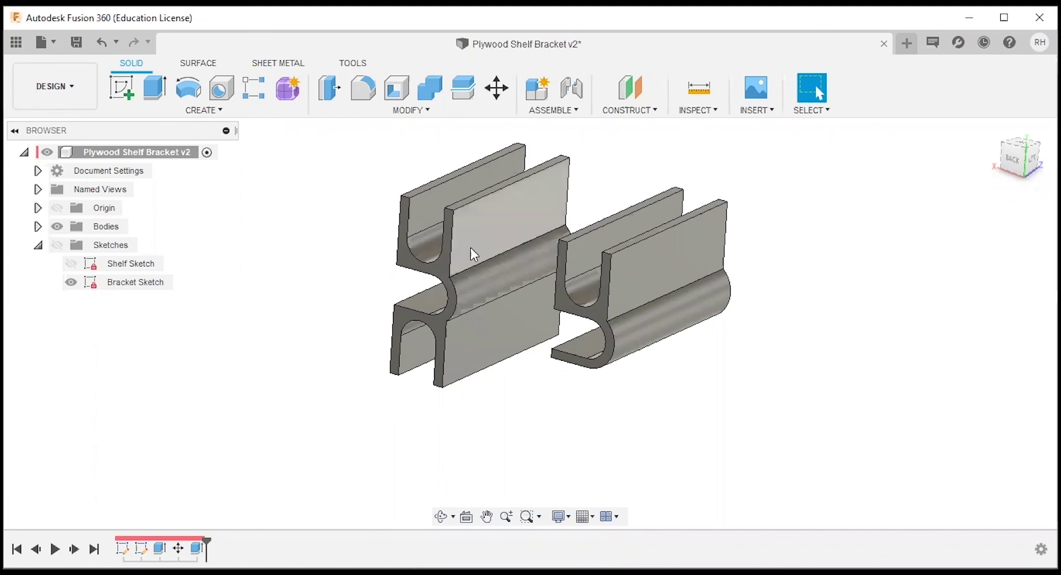
Start a constant-radius fillet and select the four end profile faces of the double and single brackets
click(211, 113)
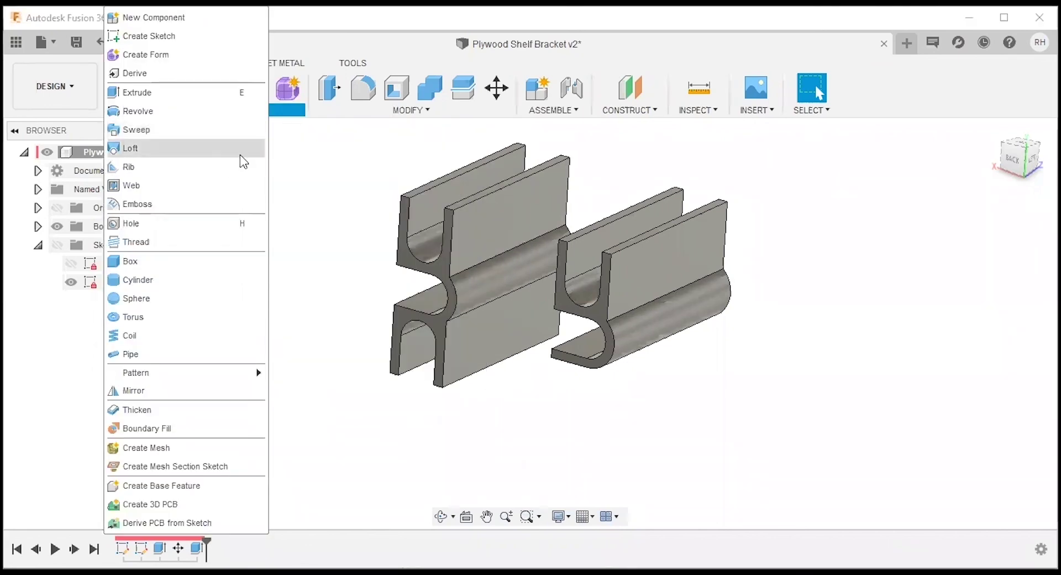
click(368, 88)
scroll(293, 292, up, 4)
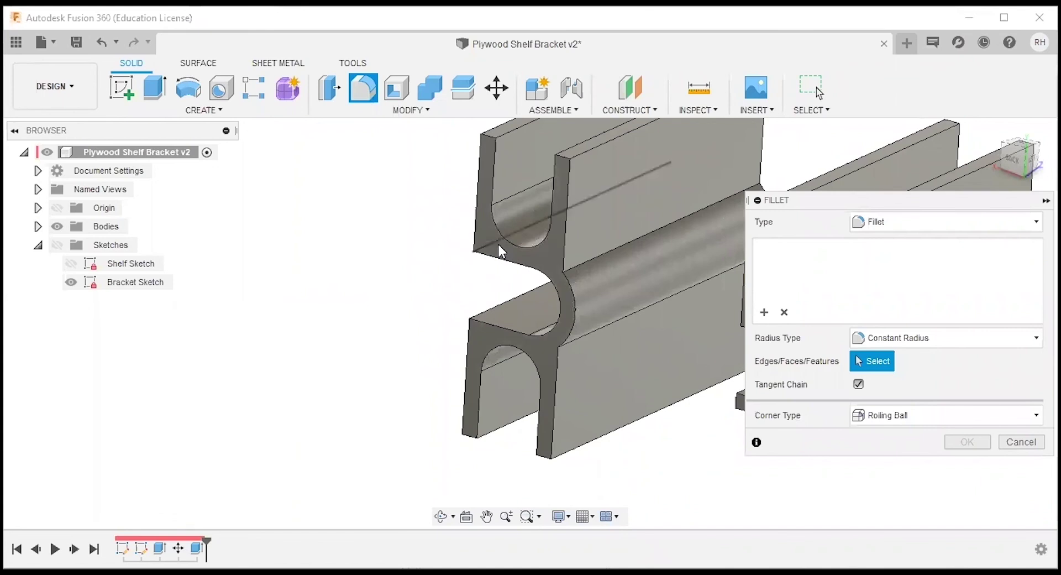
click(552, 257)
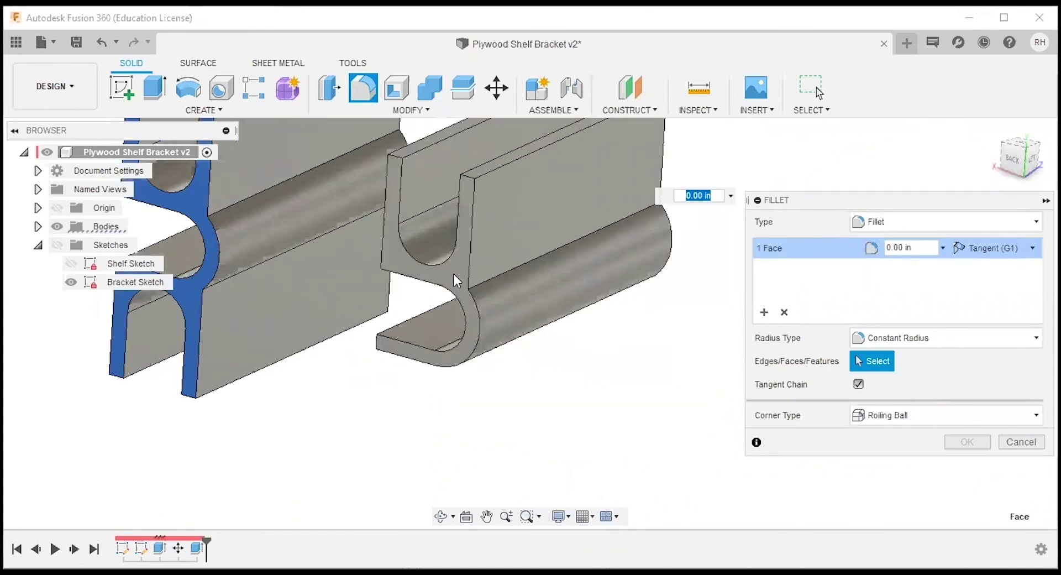
click(453, 273)
shift+middle_drag(507, 216, 324, 277)
scroll(331, 271, up, 3)
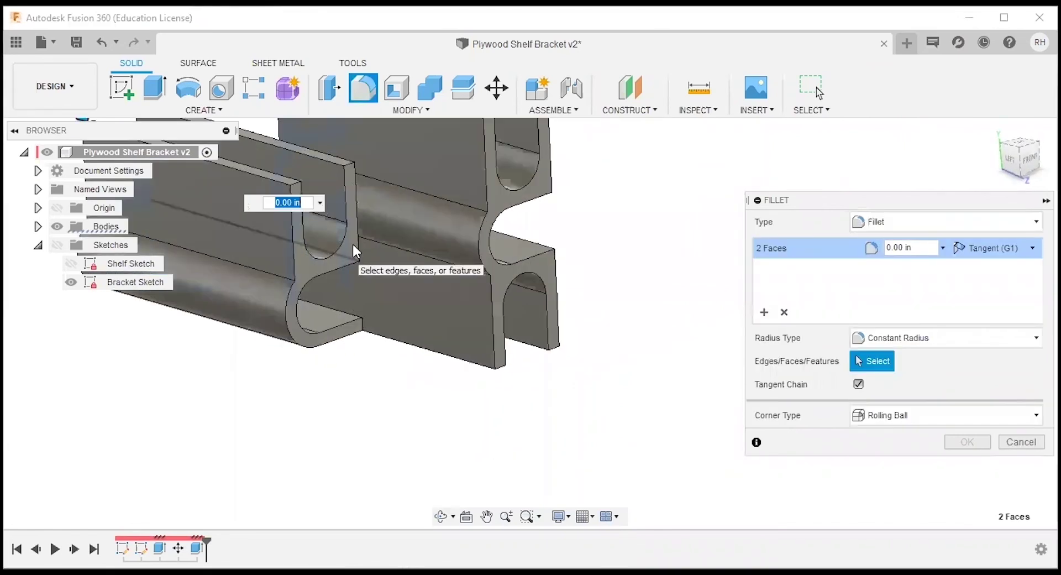
shift+middle_drag(261, 280, 254, 281)
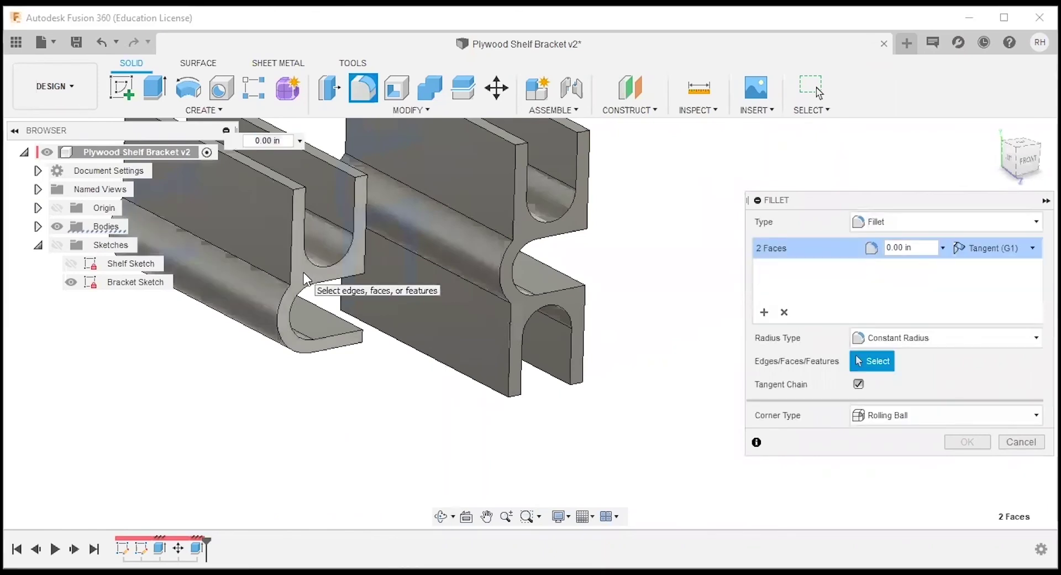
click(303, 272)
scroll(569, 303, down, 2)
click(524, 252)
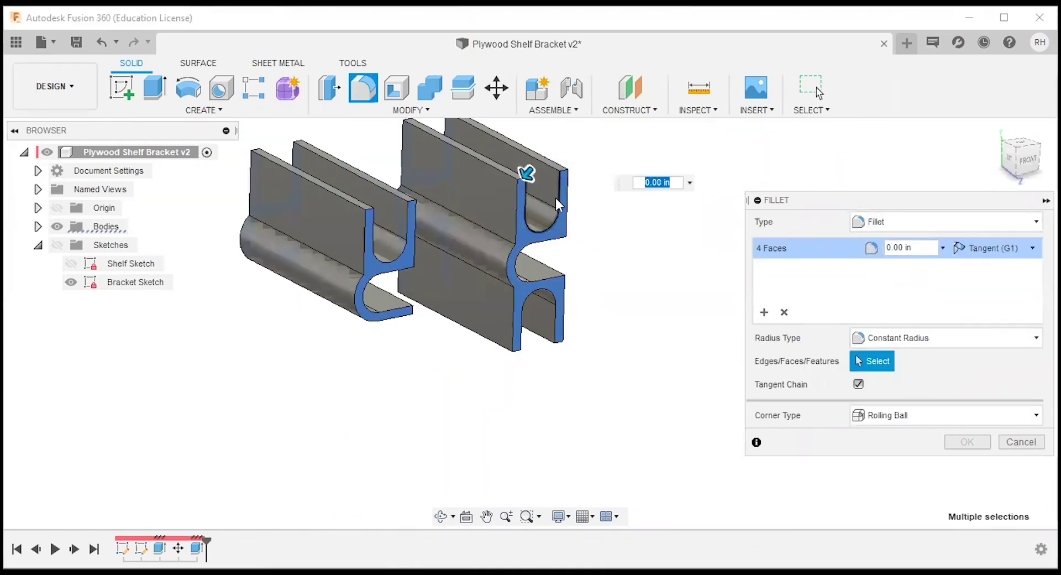
Add the double bracket's two upper rim faces to the fillet selection
shift+middle_drag(553, 241, 449, 241)
scroll(447, 234, up, 3)
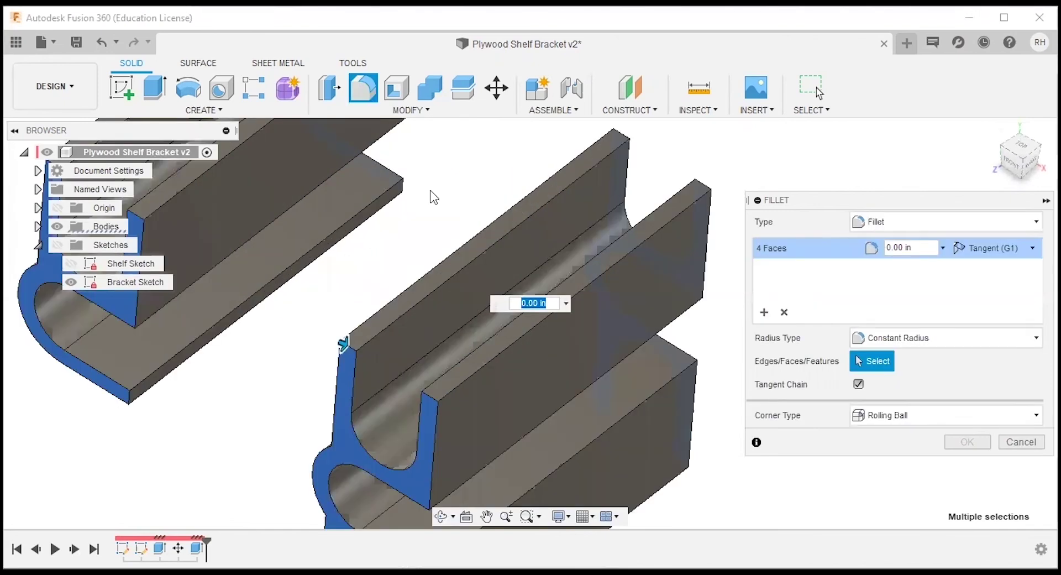
click(455, 260)
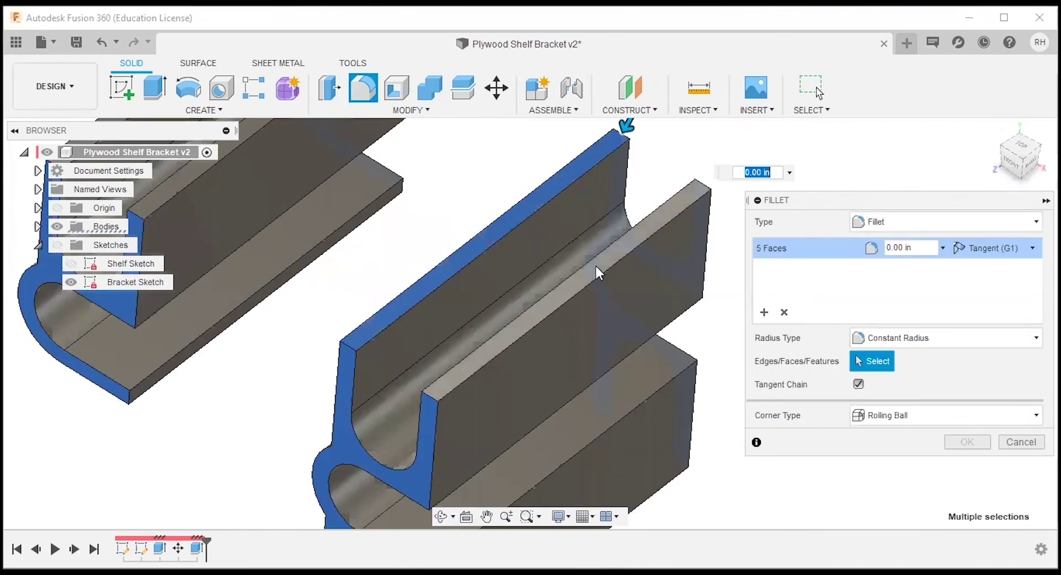
click(596, 267)
Add the double bracket's lower rims and the single bracket's lip and upper rims, and fillet all selected faces at 0.015 in
scroll(596, 266, down, 2)
shift+middle_drag(595, 266, 449, 386)
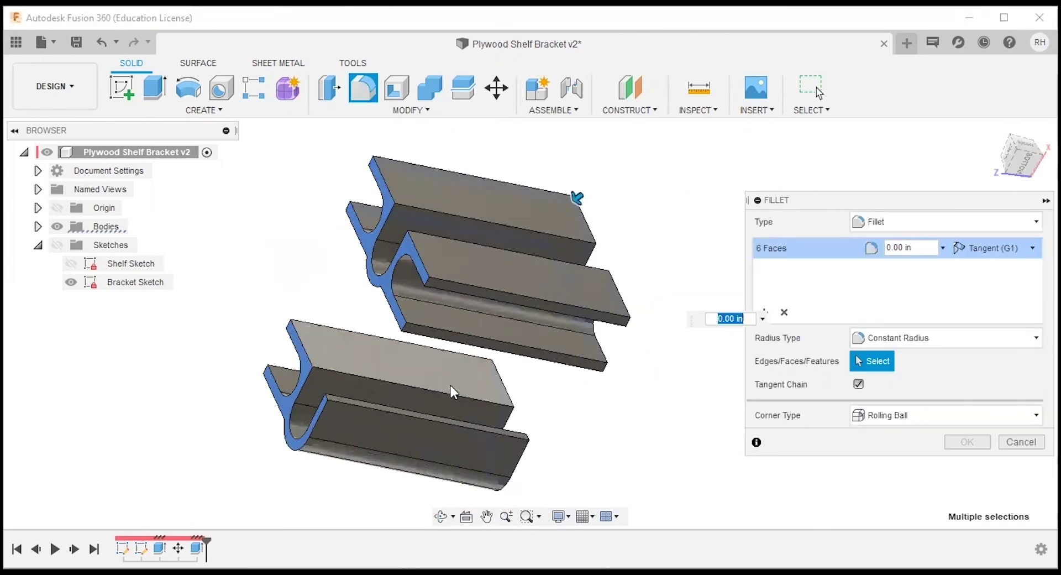
scroll(387, 284, up, 5)
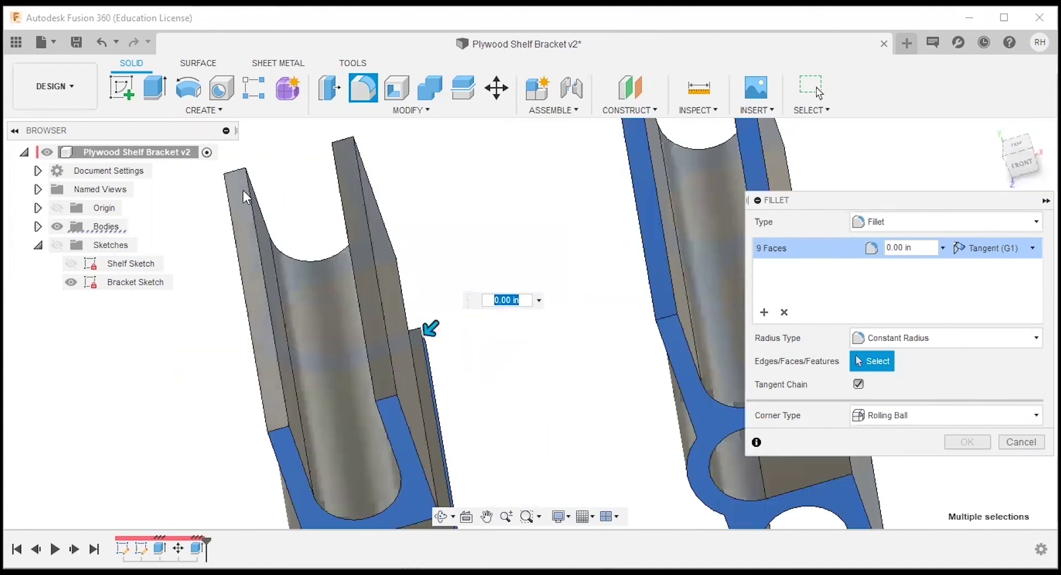
click(243, 191)
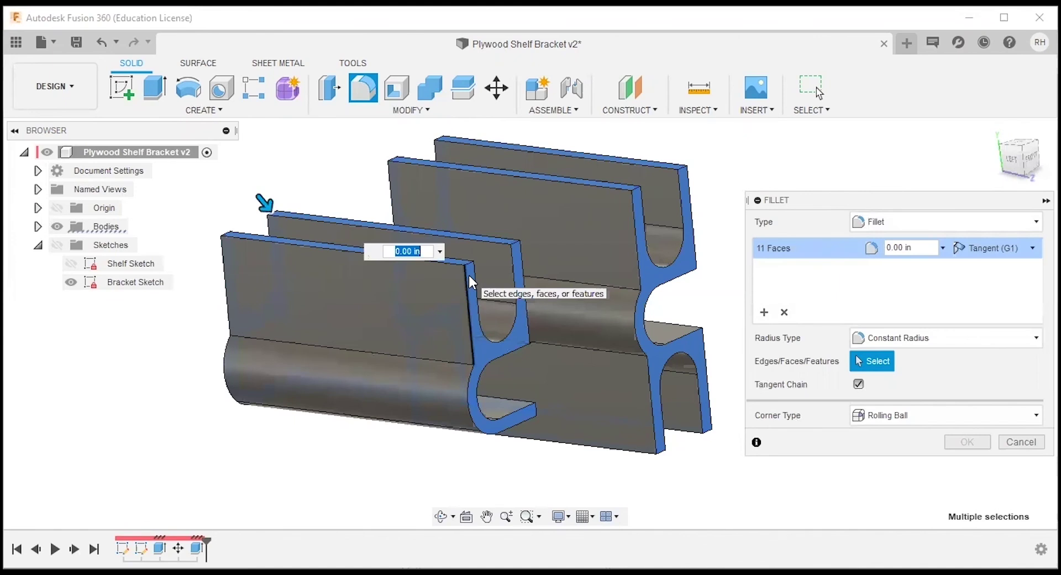
text(.015)
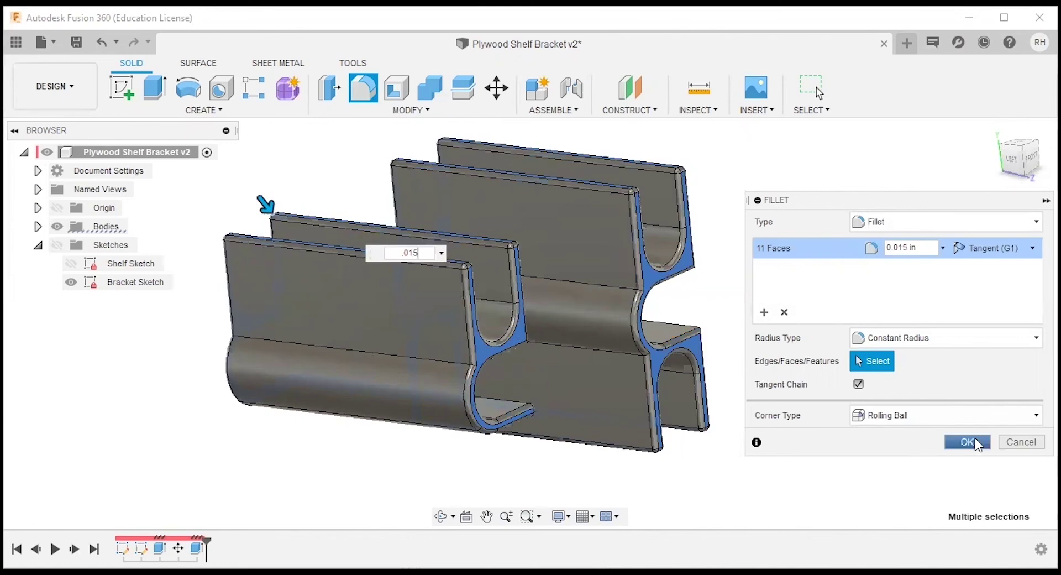
click(968, 442)
shift+middle_drag(422, 343, 309, 363)
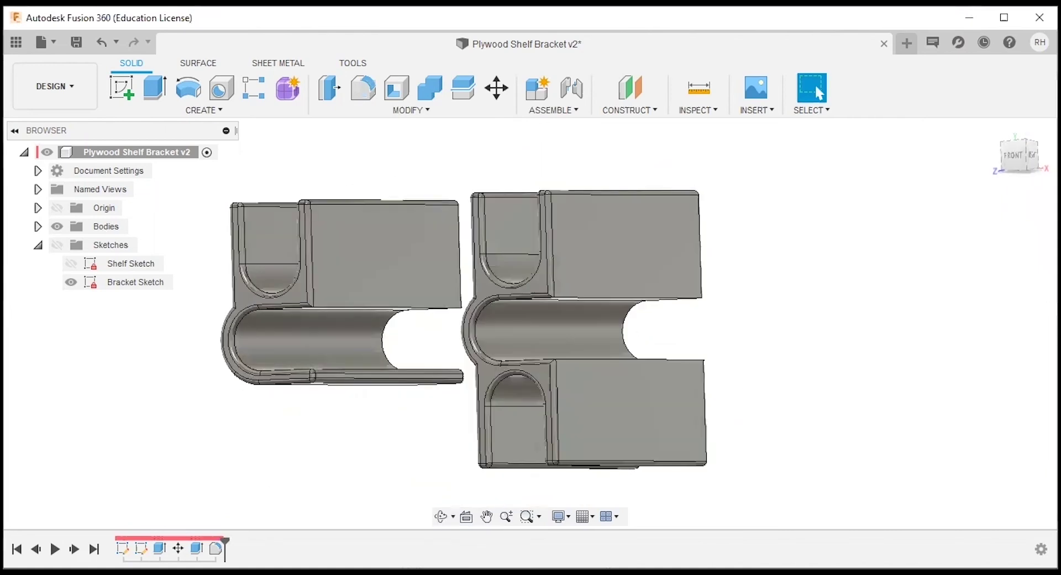
Edit the 0.015 in fillet to include the three long front edges bordering the shelf slots of both brackets
click(216, 548)
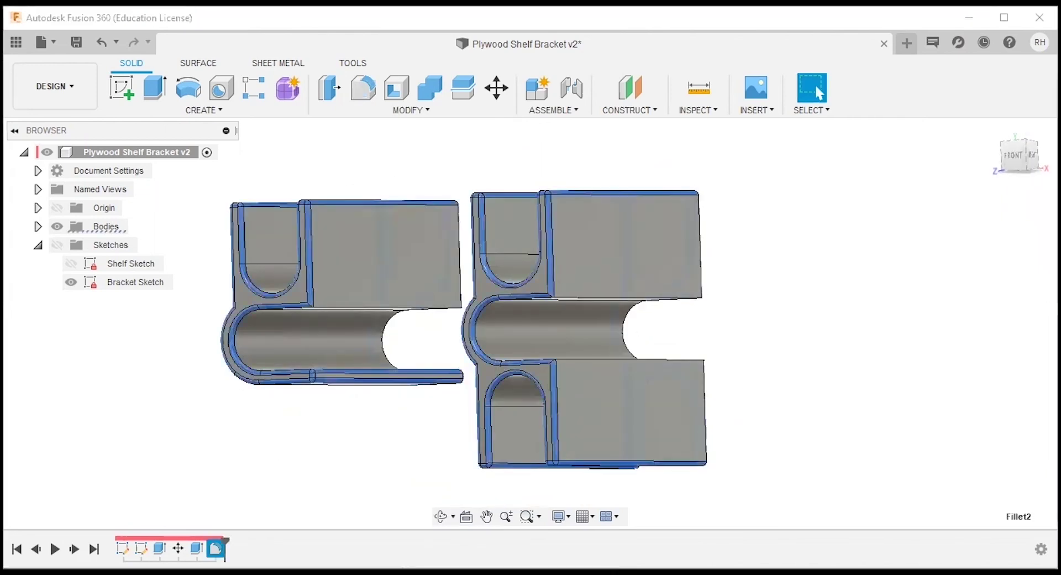
double_click(216, 548)
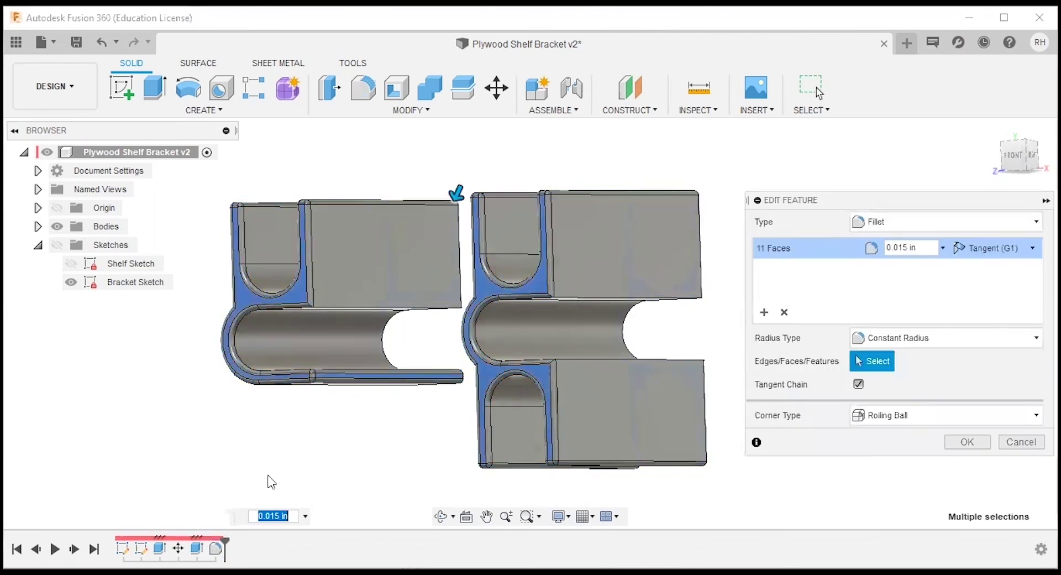
click(349, 311)
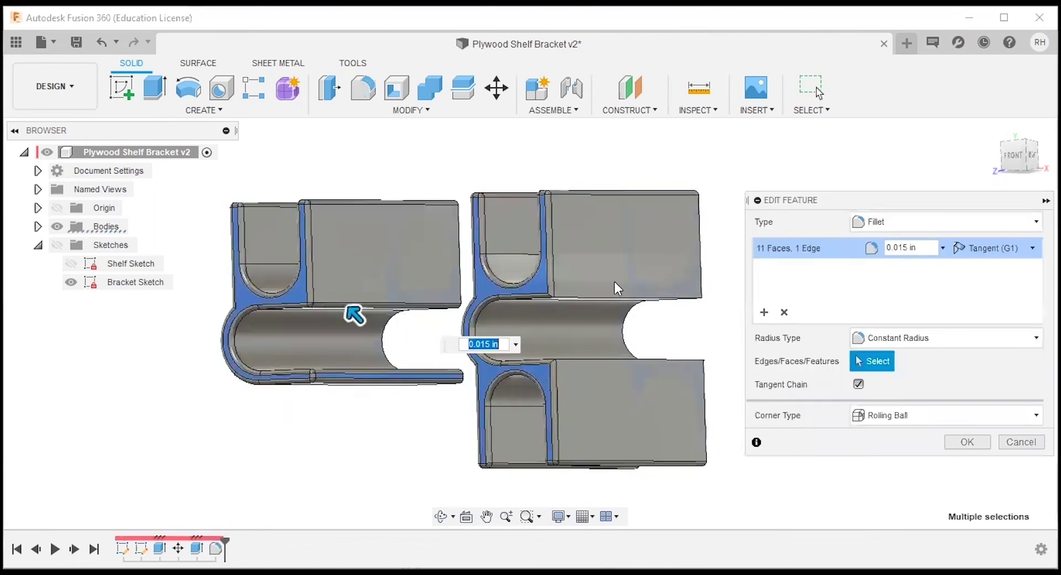
shift+middle_drag(614, 281, 612, 233)
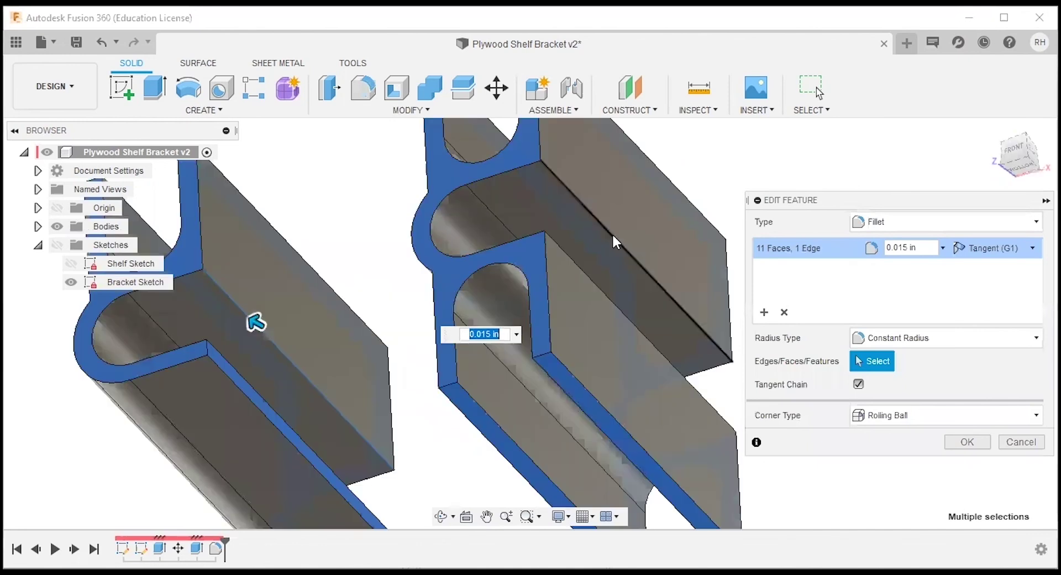
click(613, 239)
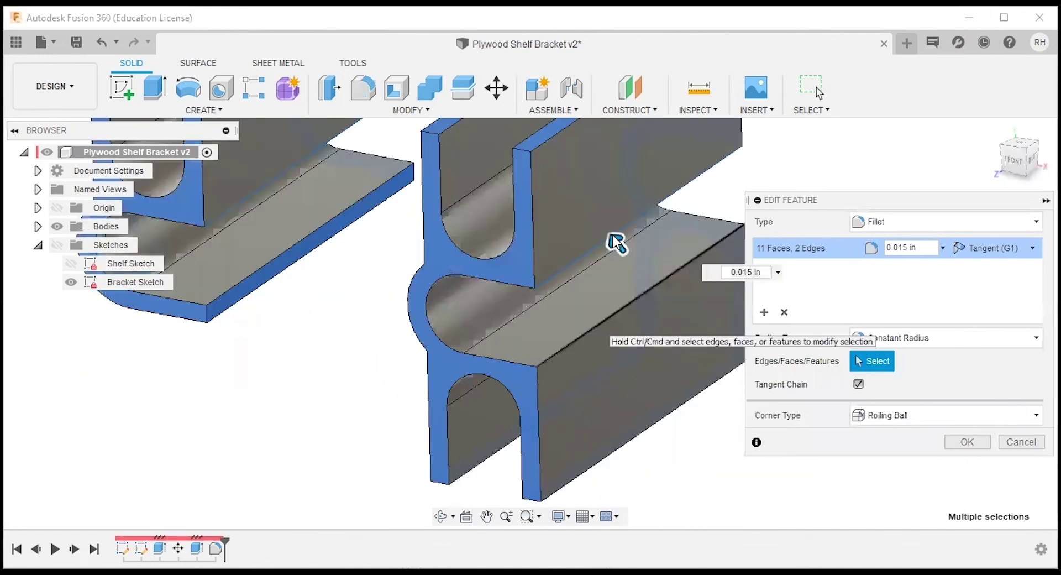
scroll(493, 279, down, 3)
click(493, 274)
shift+middle_drag(492, 273, 427, 237)
scroll(669, 200, down, 3)
scroll(605, 181, up, 4)
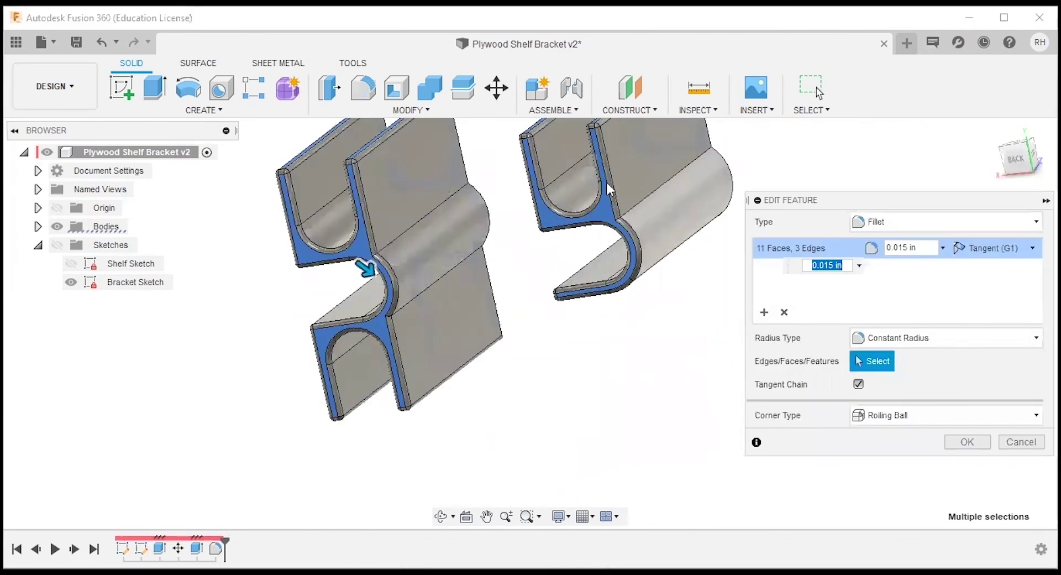
shift+middle_drag(645, 155, 644, 206)
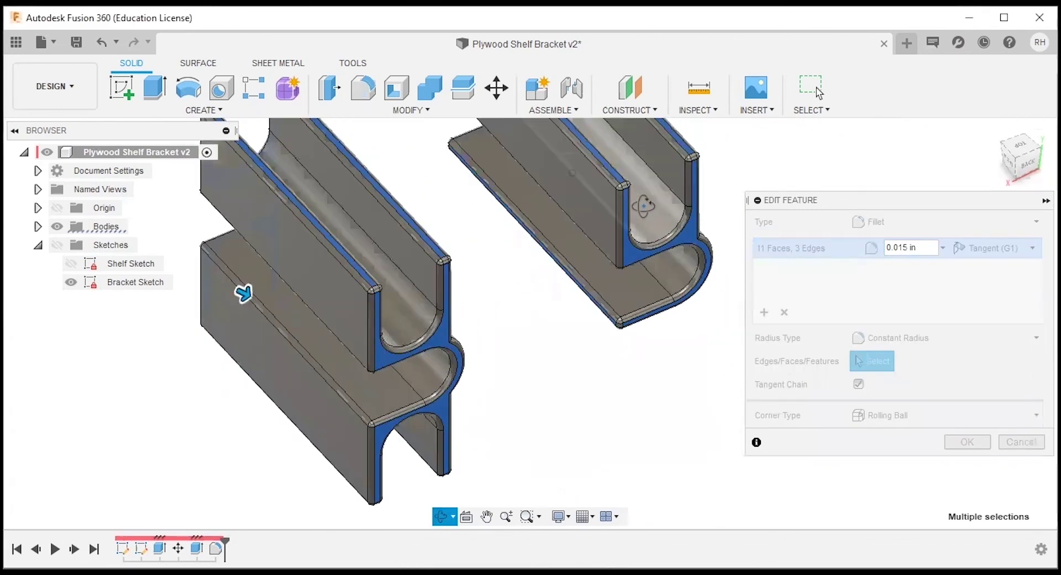
scroll(644, 206, down, 2)
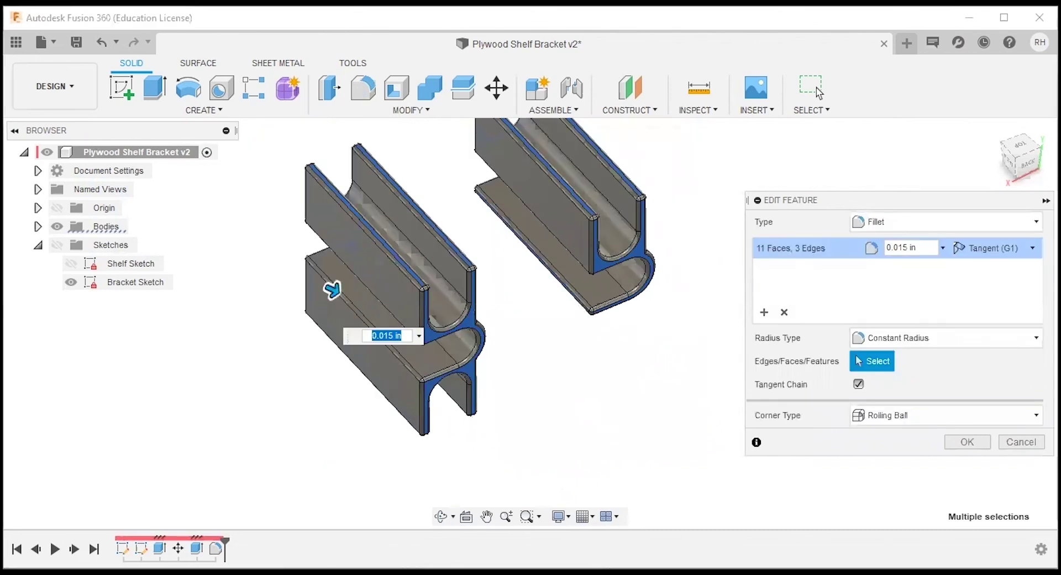
click(971, 436)
Add a second set to the existing fillet with a 0.125 in radius on the three edges between the curved backs and flat walls
shift+middle_drag(486, 243, 473, 246)
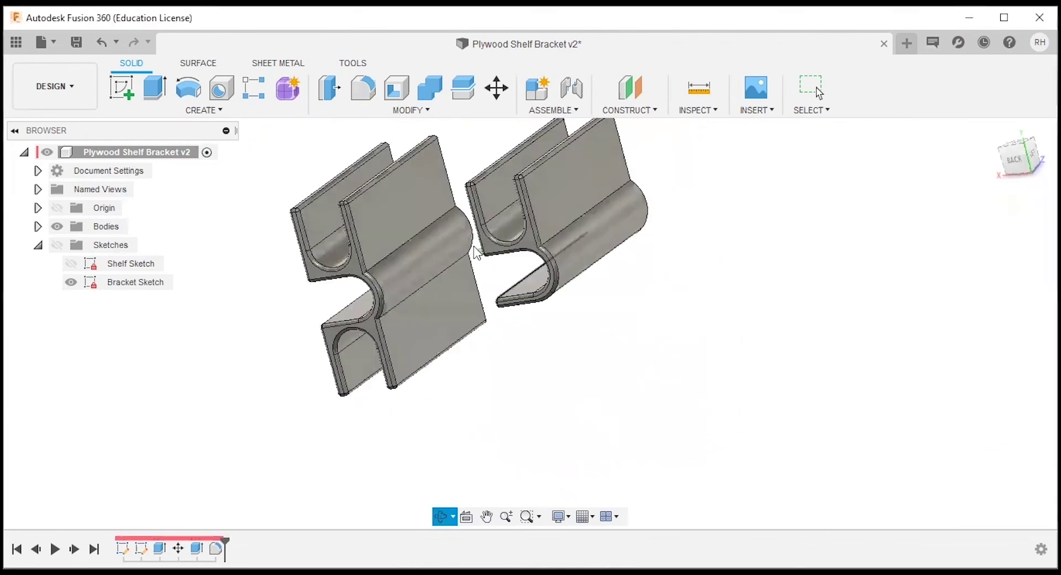
scroll(384, 270, up, 3)
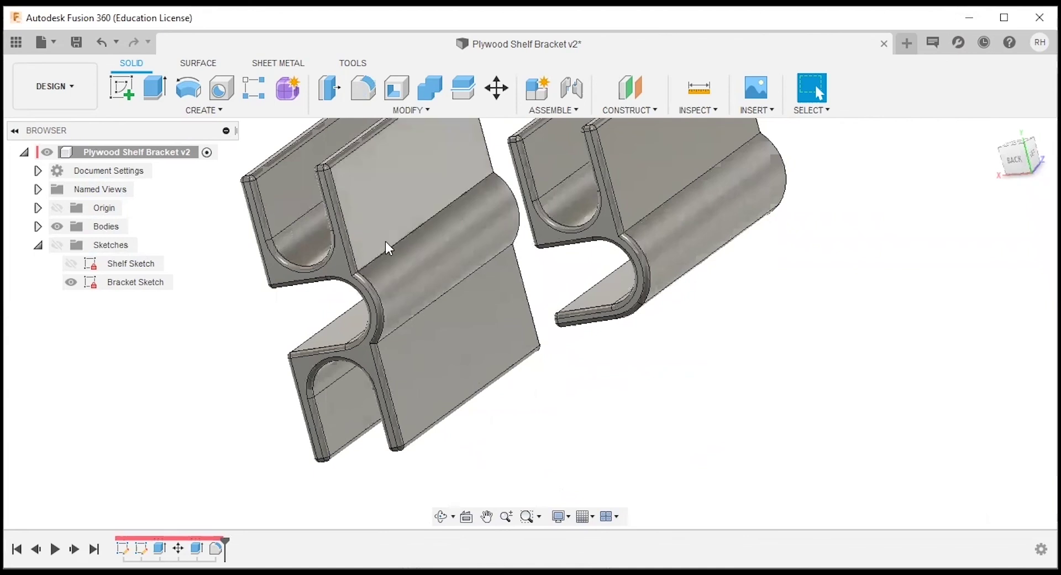
mouse_move(400, 287)
shift+middle_down()
mouse_move(419, 261)
mouse_move(396, 232)
mouse_move(421, 254)
mouse_move(445, 254)
mouse_move(415, 253)
mouse_move(406, 268)
shift+middle_up()
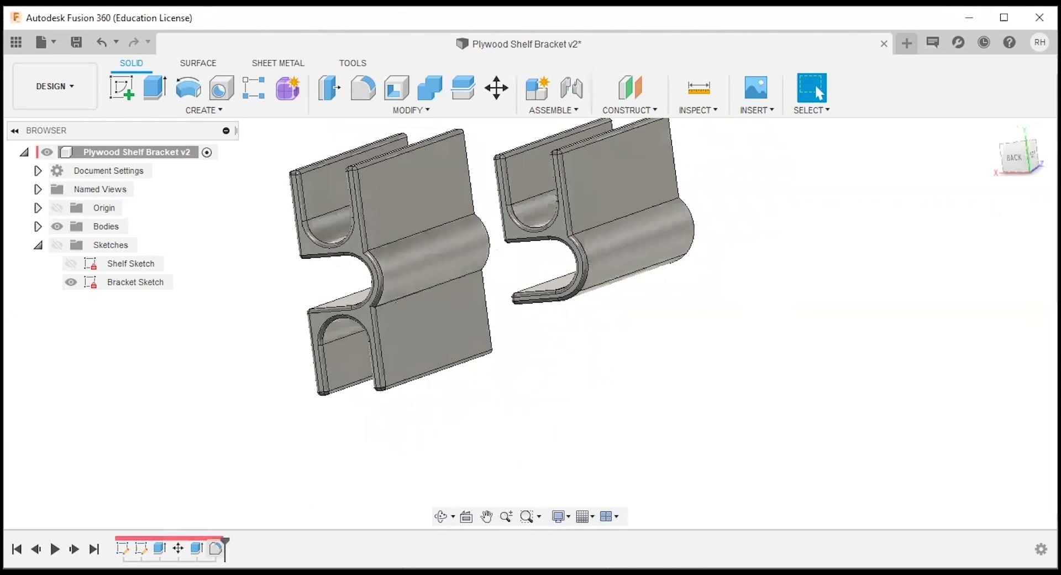
double_click(216, 548)
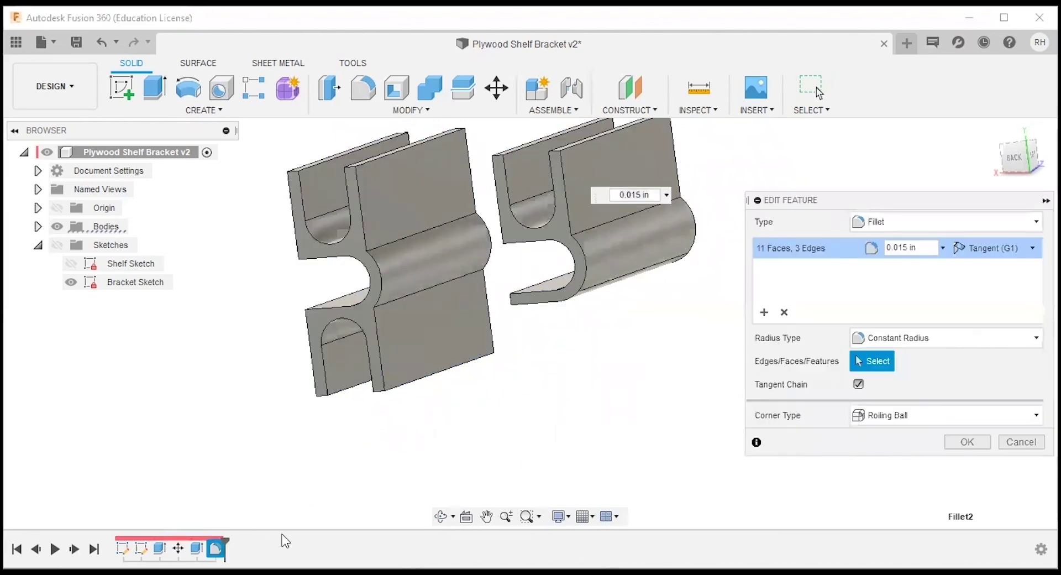
click(764, 312)
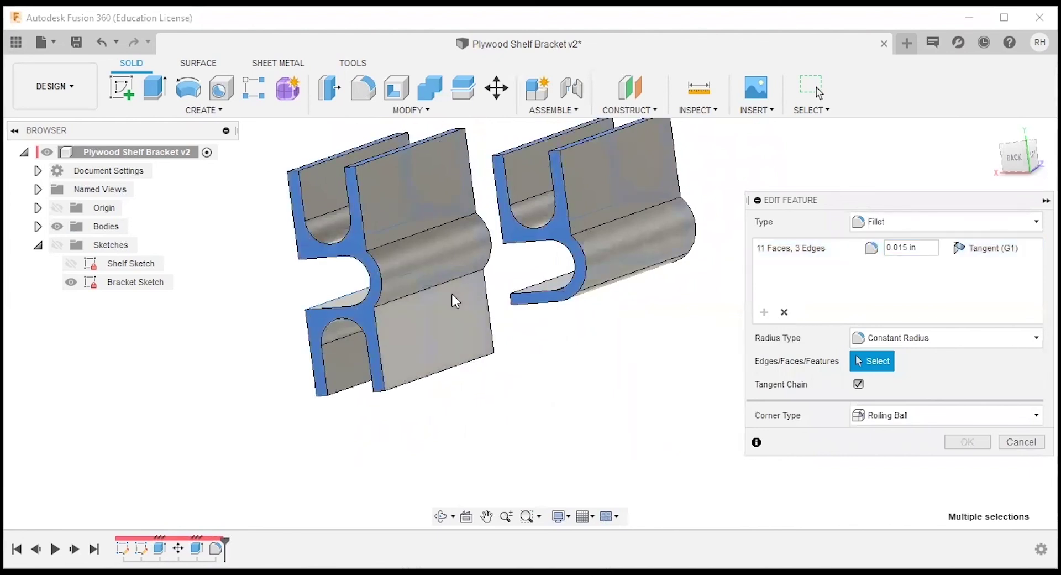
click(405, 234)
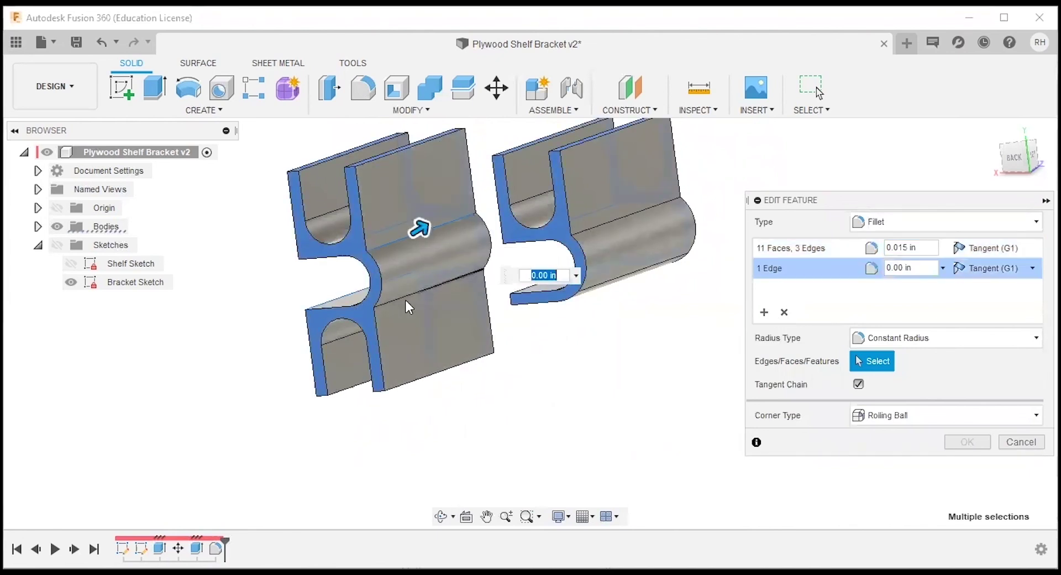
click(617, 219)
text(.125)
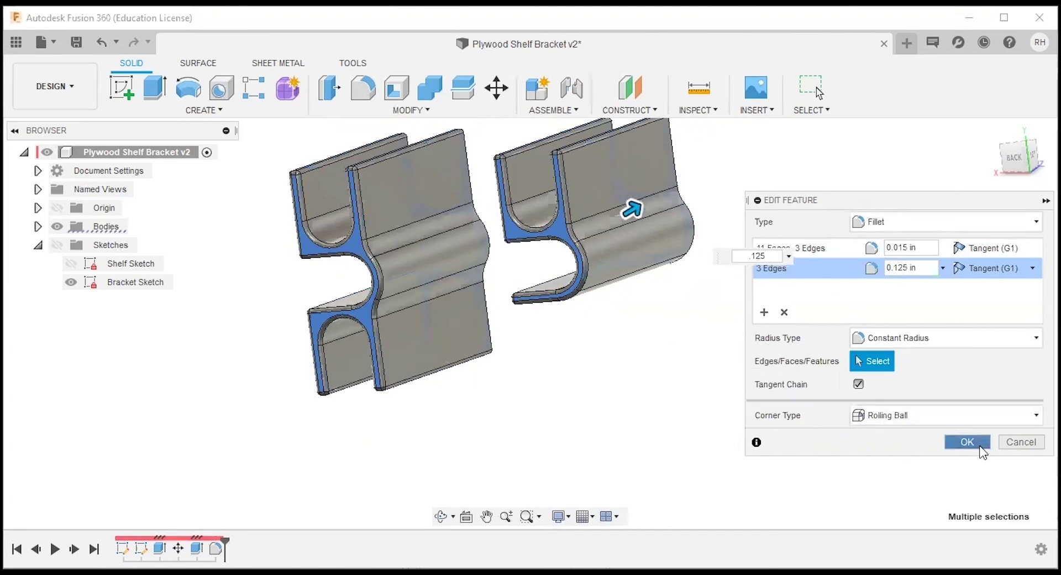
click(967, 442)
Save the filleted bracket design as a new version with the description User Saved
click(440, 516)
drag(420, 287, 387, 346)
key(Escape)
shift+middle_drag(386, 346, 677, 231)
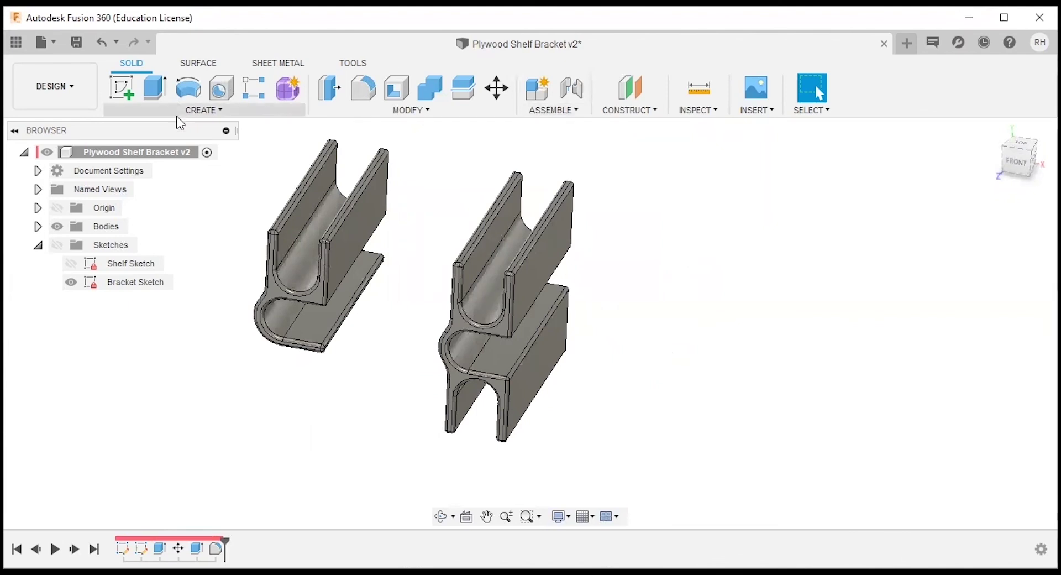
click(76, 42)
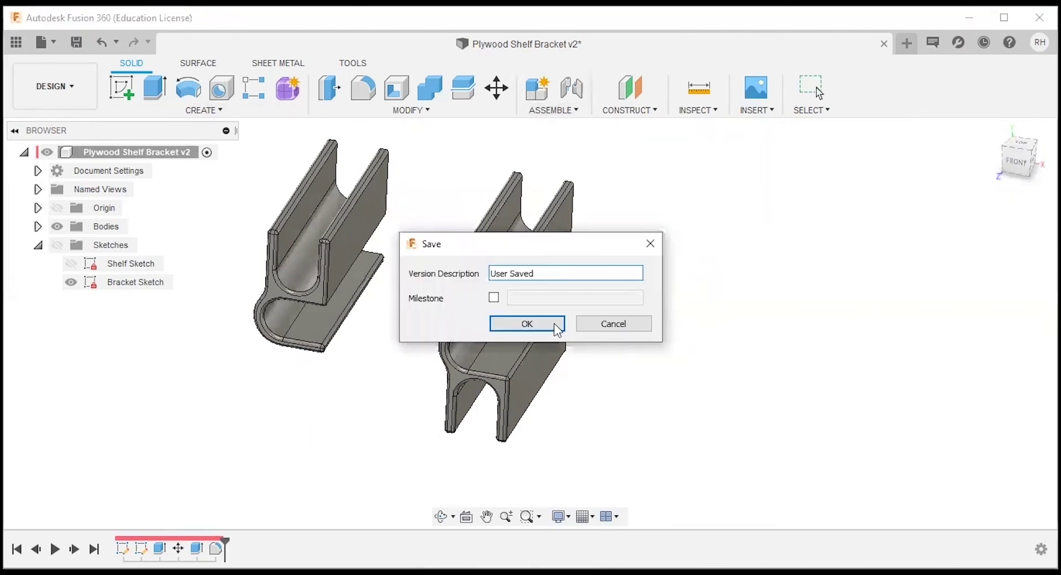
click(528, 323)
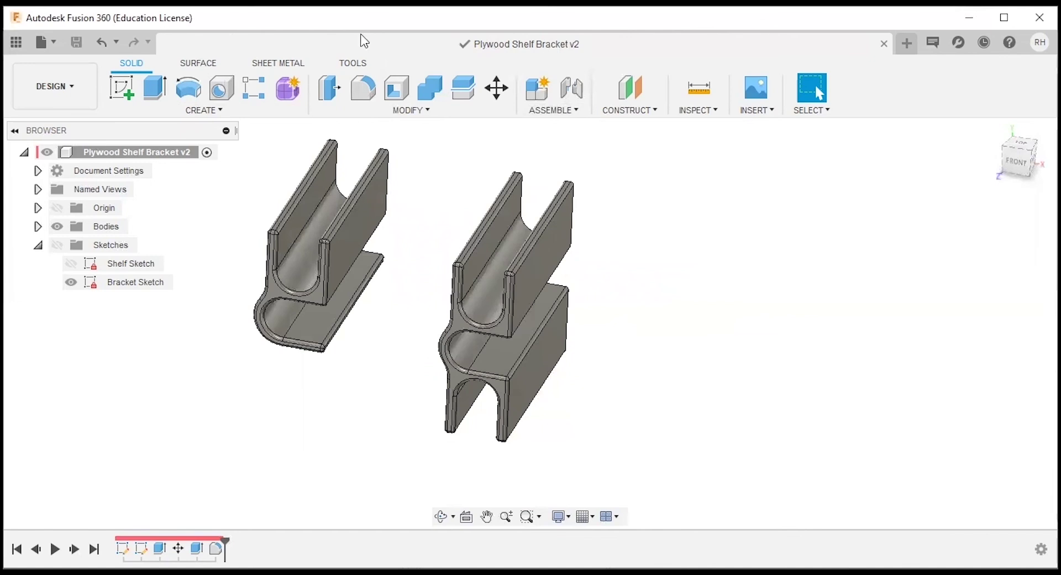
Open Bracket Sketch for editing and check the expression that drives the lower slot's depth dimension
click(352, 64)
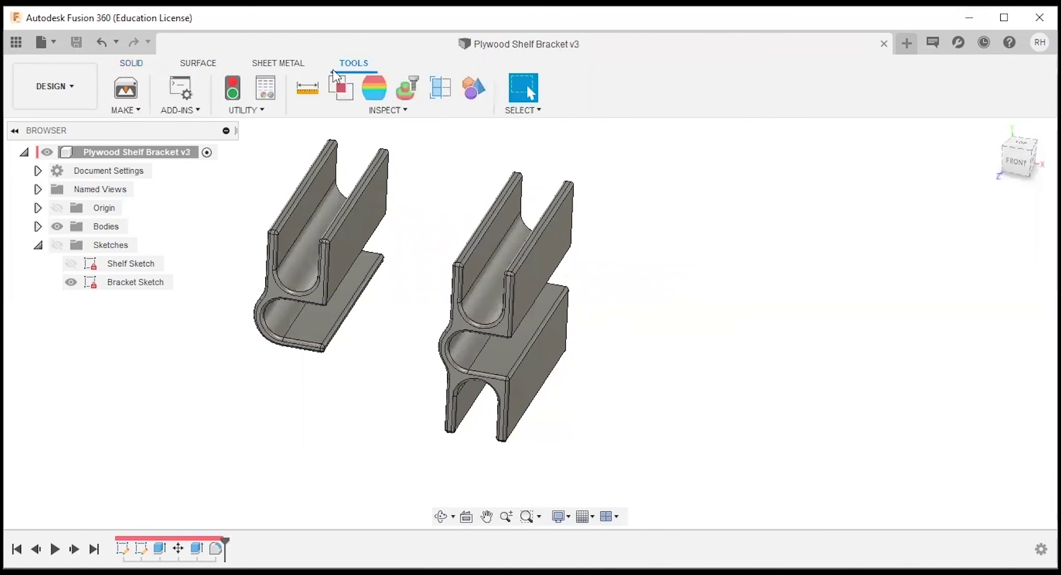
double_click(145, 282)
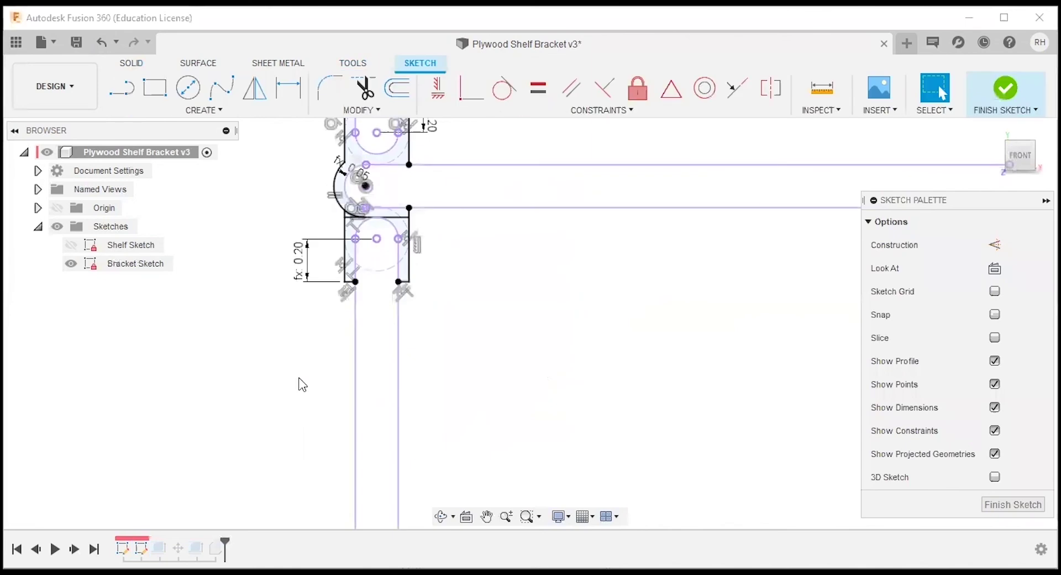
double_click(303, 259)
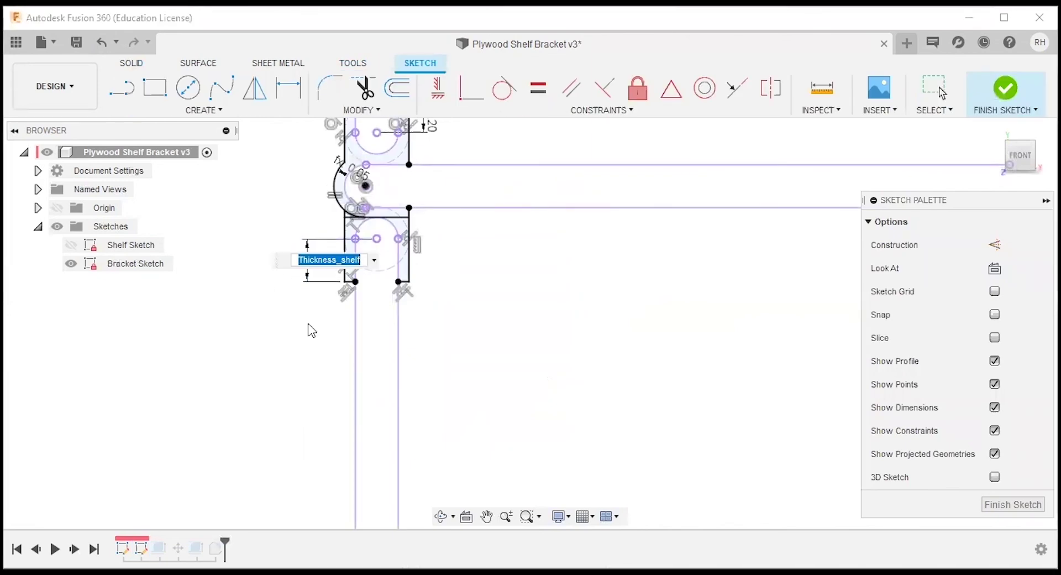
key(Return)
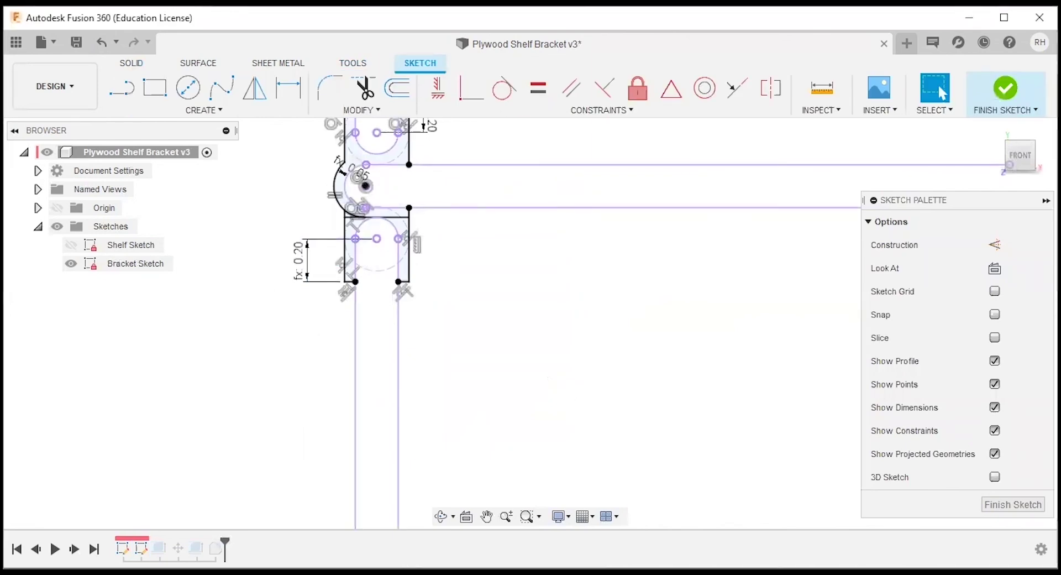
Finish editing the sketch and save a new version with the description "90 .2 configuration" and a milestone named "90 .2 con"
click(1013, 505)
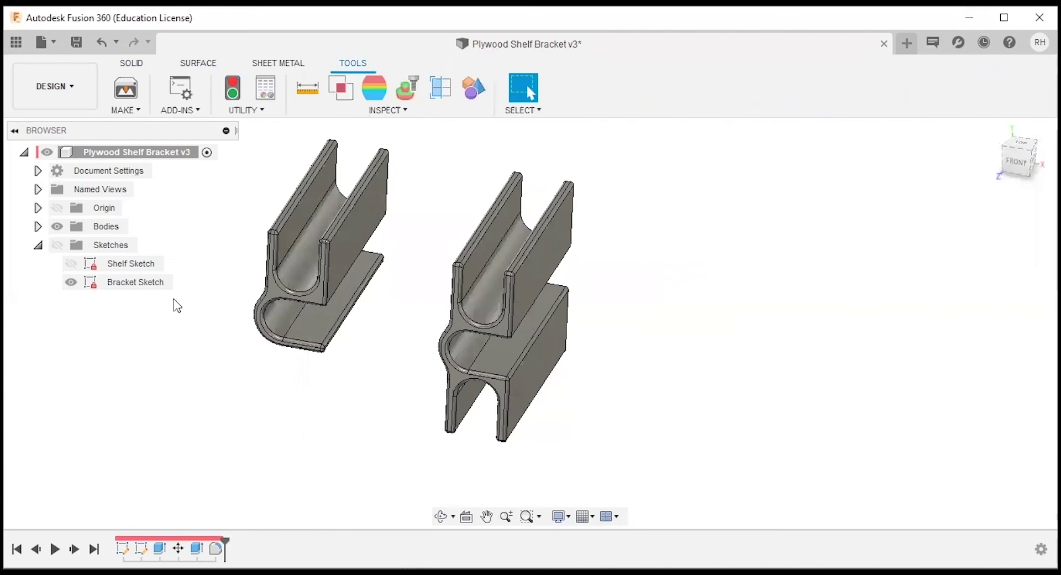
click(77, 41)
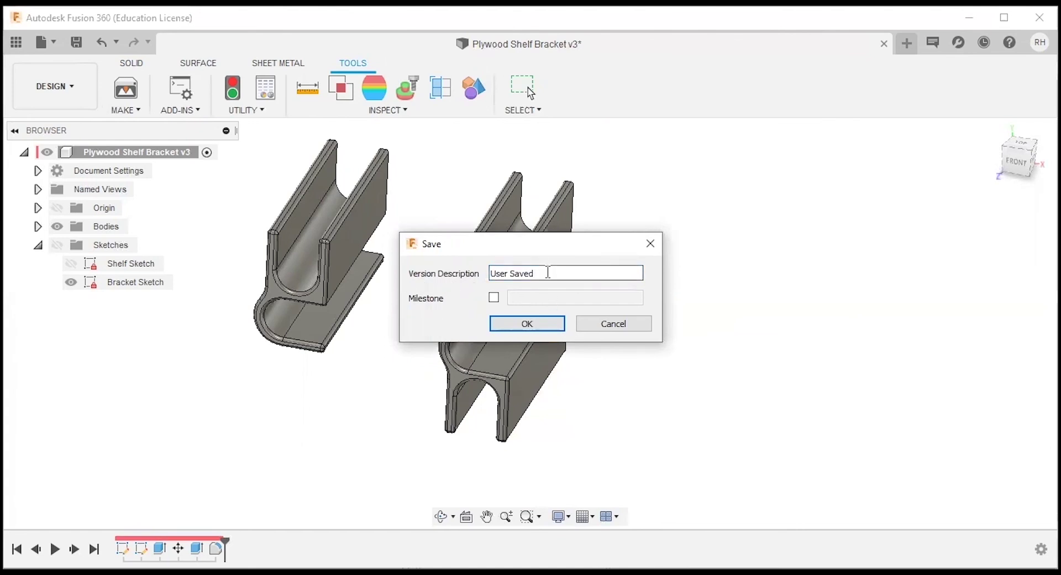
drag(545, 273, 475, 275)
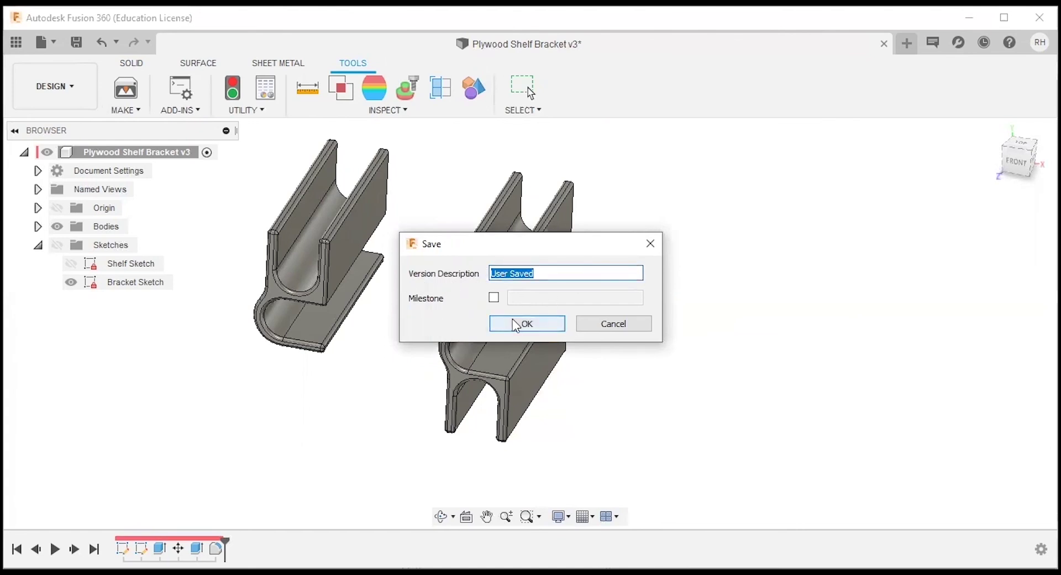
text(90)
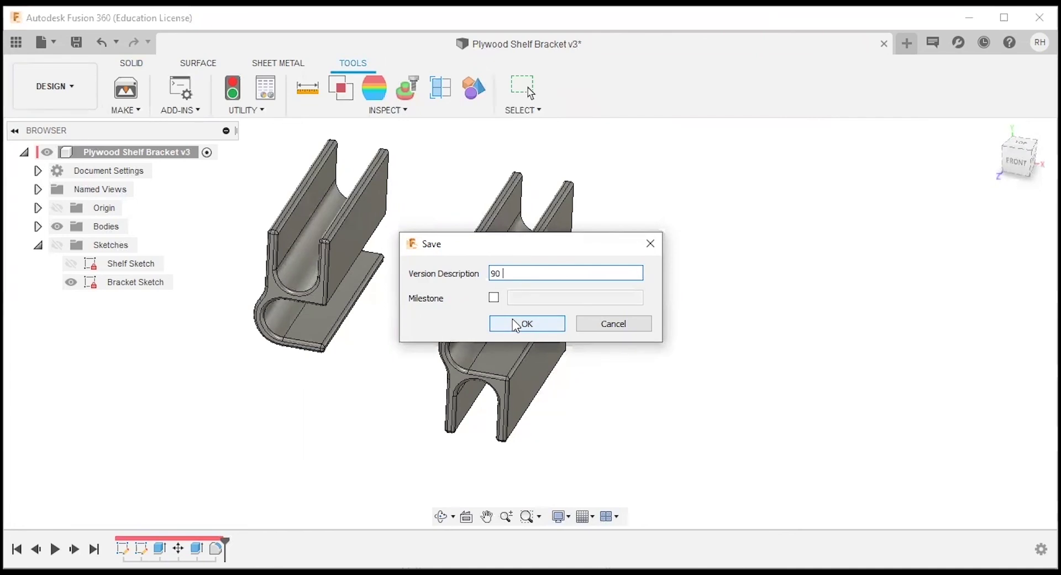
text( .2 configuration)
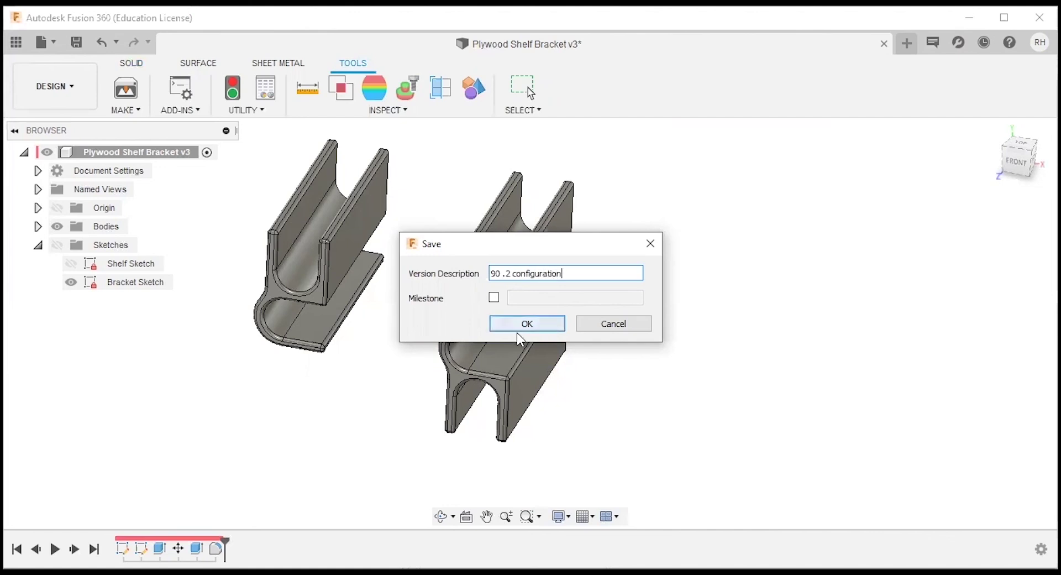
click(494, 298)
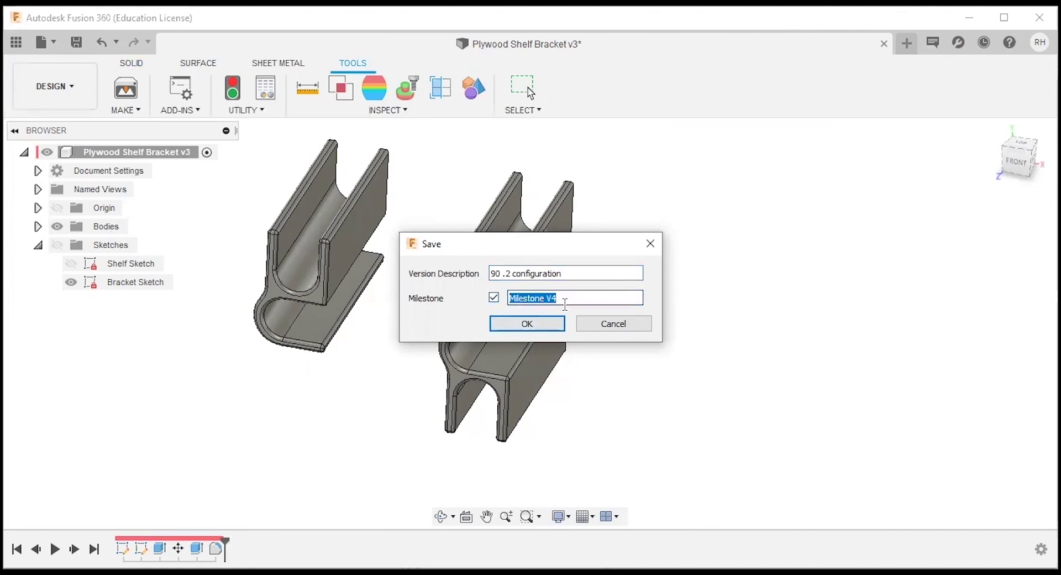
text(90)
click(544, 324)
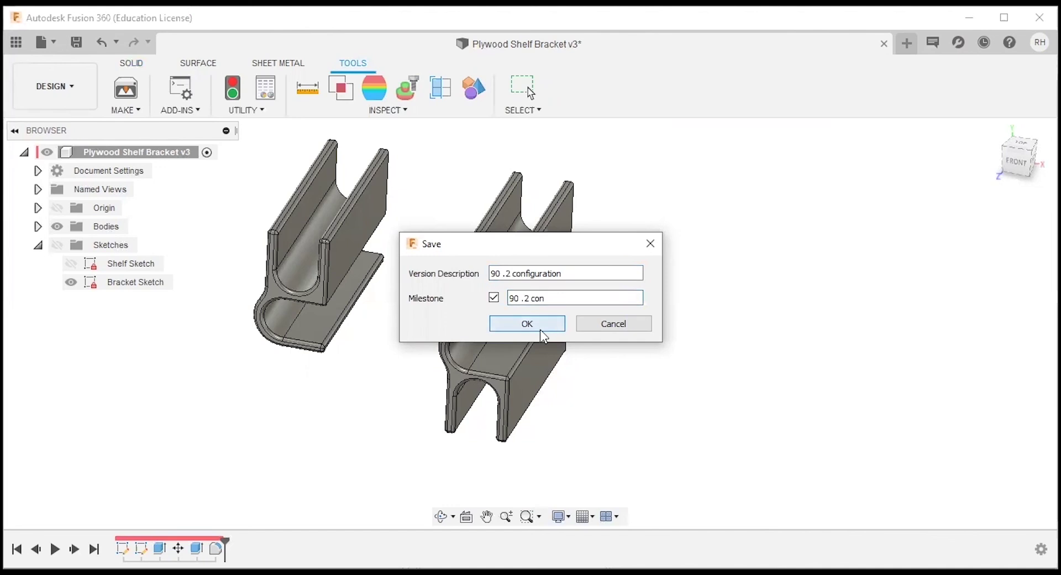
click(540, 330)
Review the Plywood Shelf Bracket's version history in the project data, including the options for the new milestone
click(19, 48)
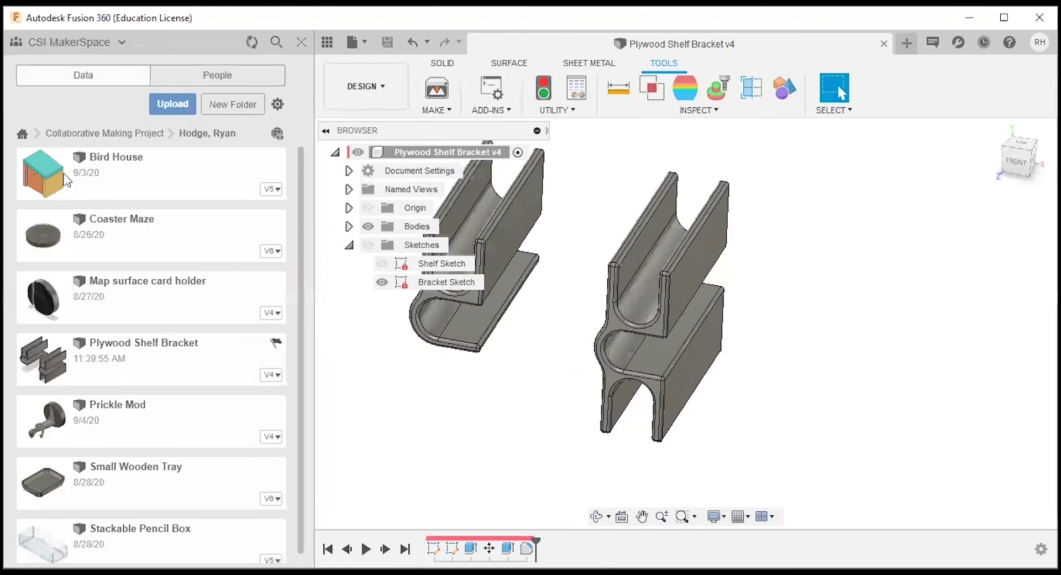
click(270, 377)
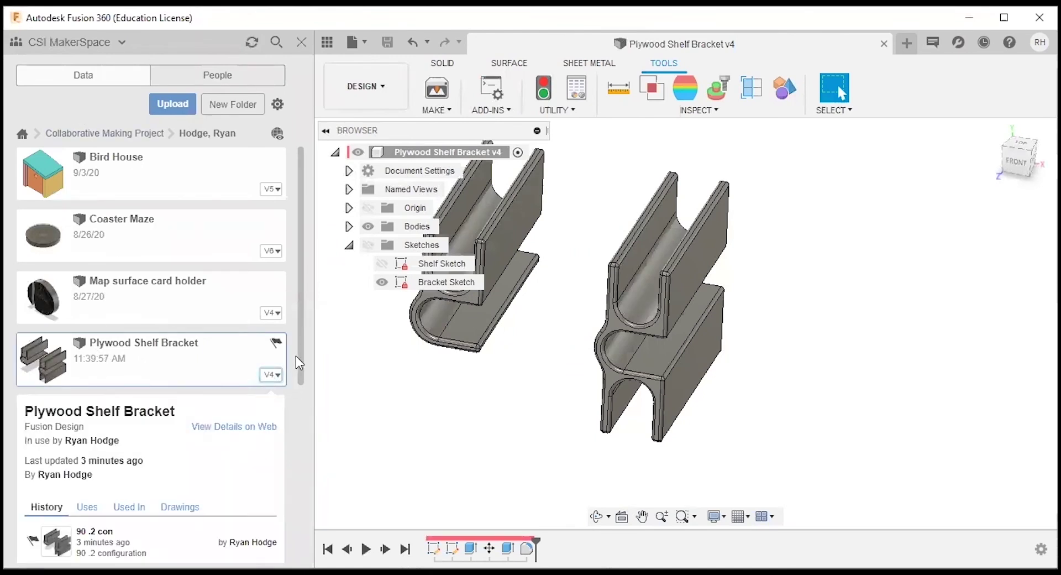
scroll(180, 449, down, 3)
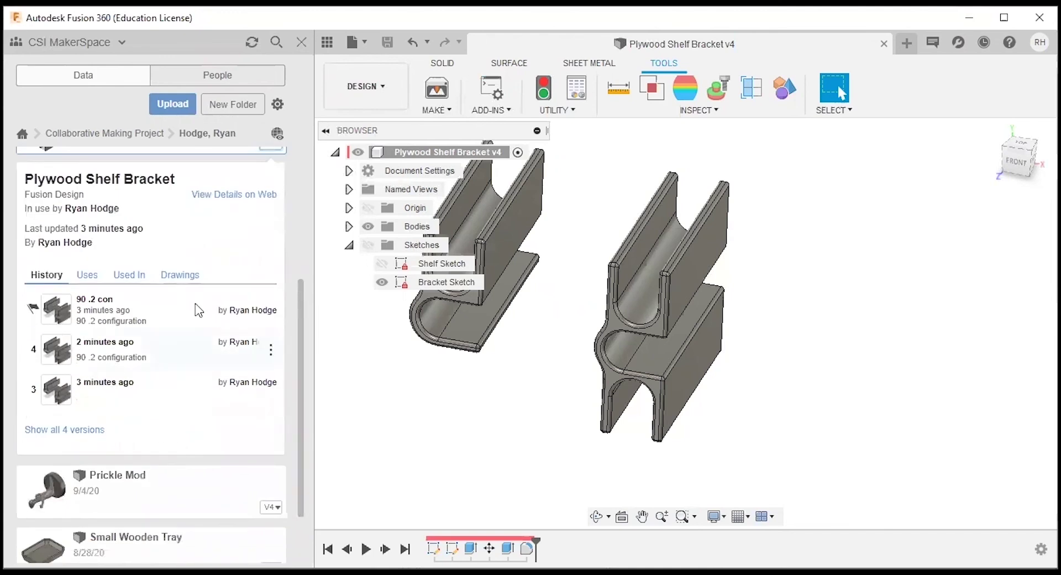
scroll(218, 278, up, 2)
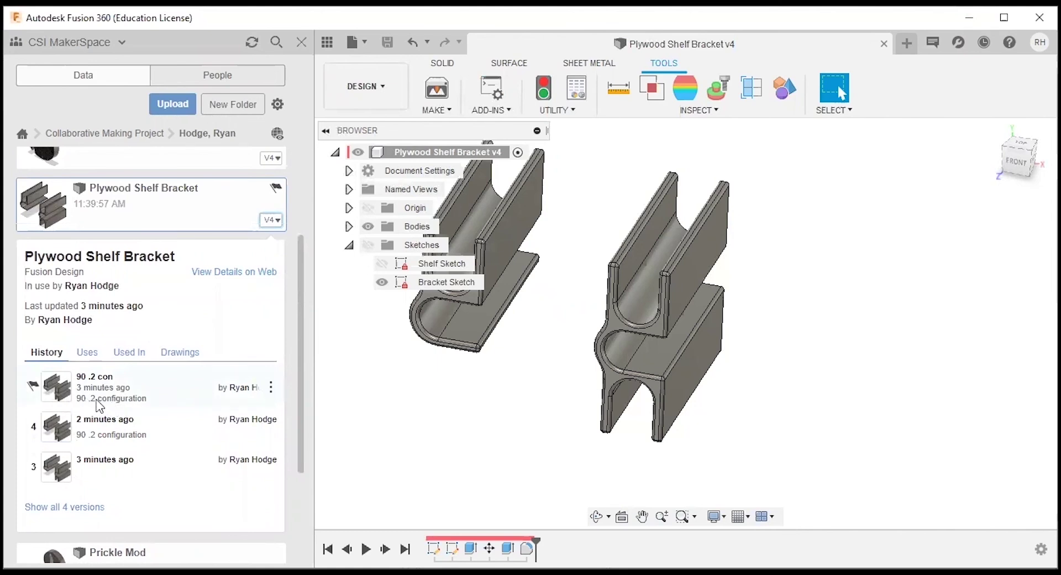
click(271, 389)
click(271, 387)
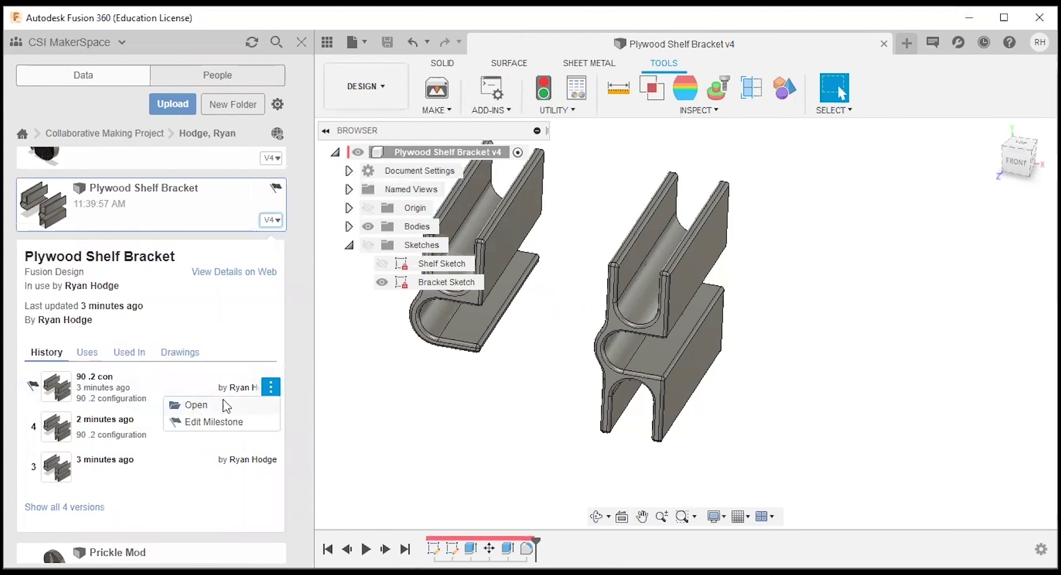
click(224, 327)
mouse_move(154, 397)
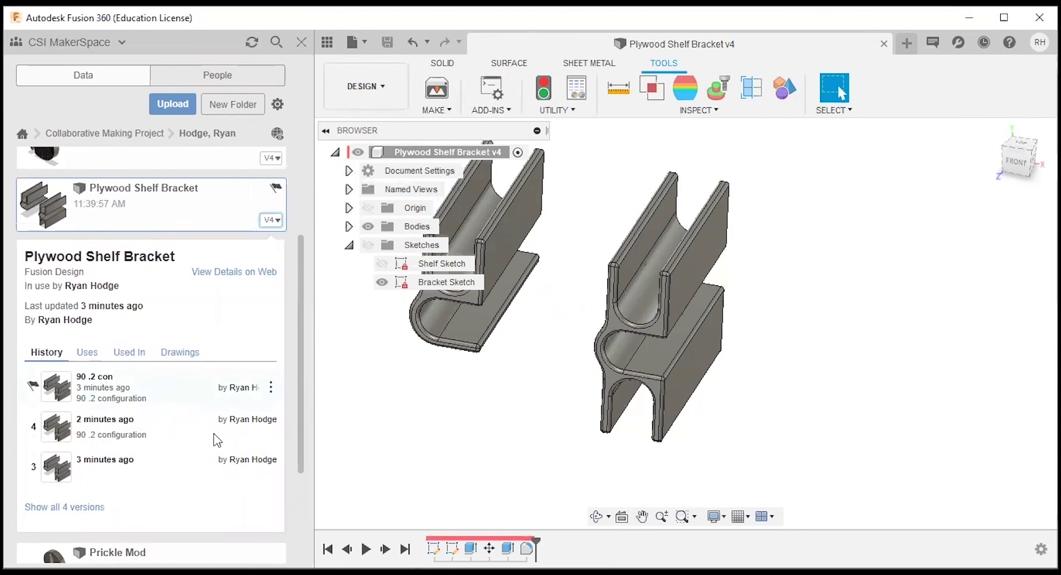
click(271, 426)
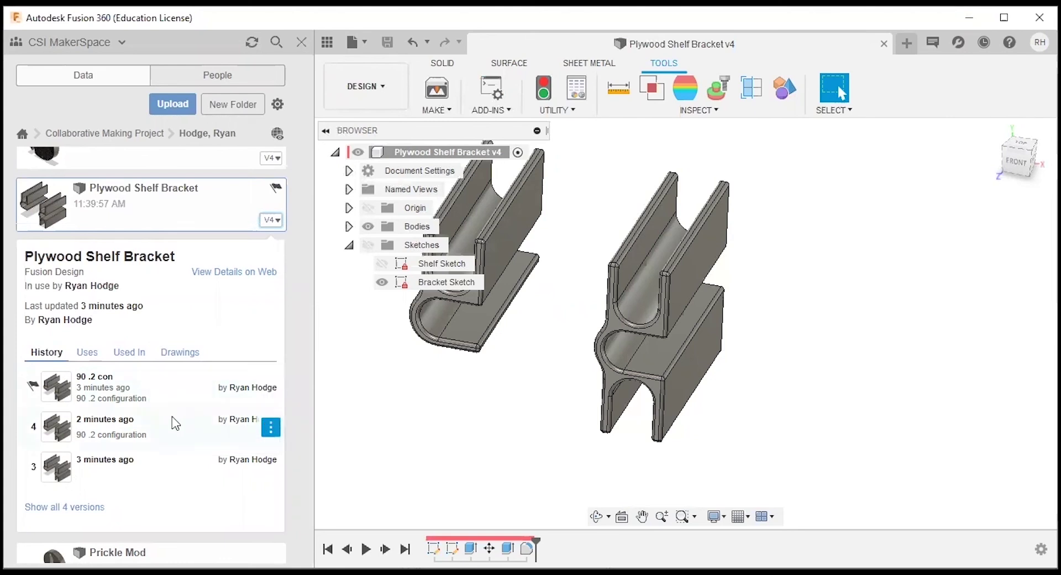
click(301, 43)
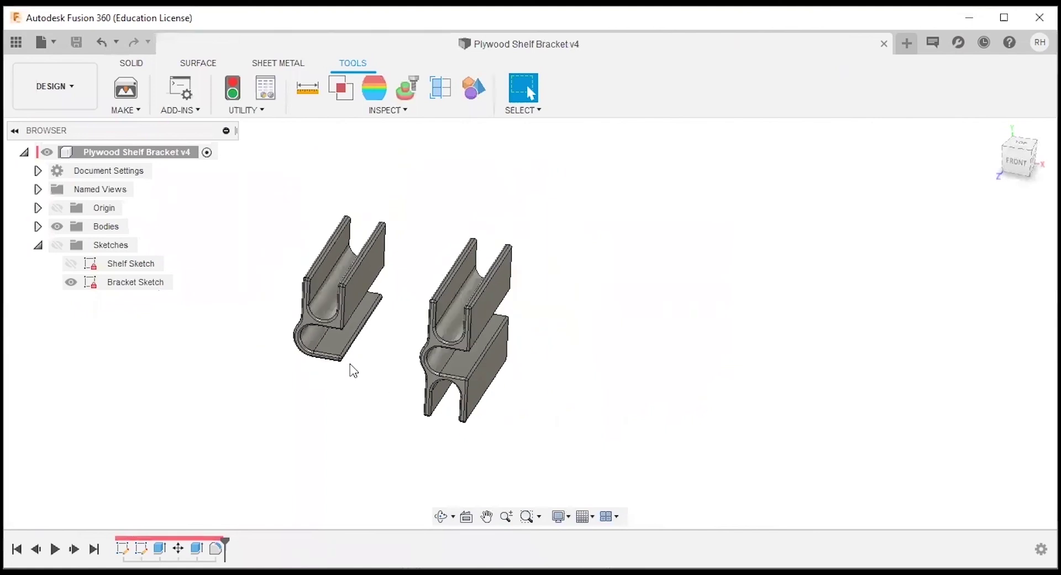
Set up a 3D Print export of the three-slot middle bracket at Low refinement, without sending it to a print utility
scroll(341, 369, up, 1)
shift+middle_drag(341, 368, 396, 331)
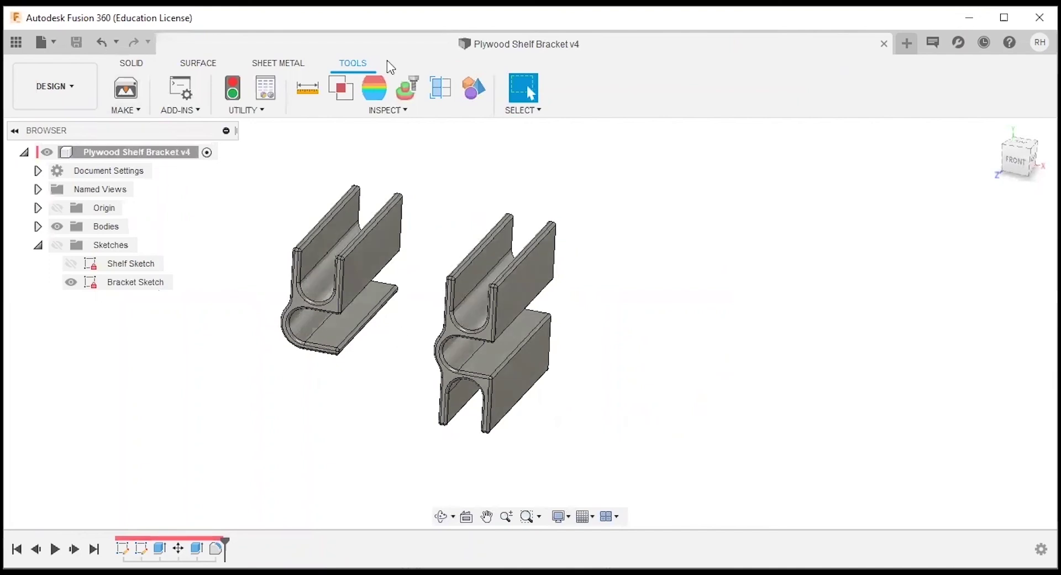
click(127, 88)
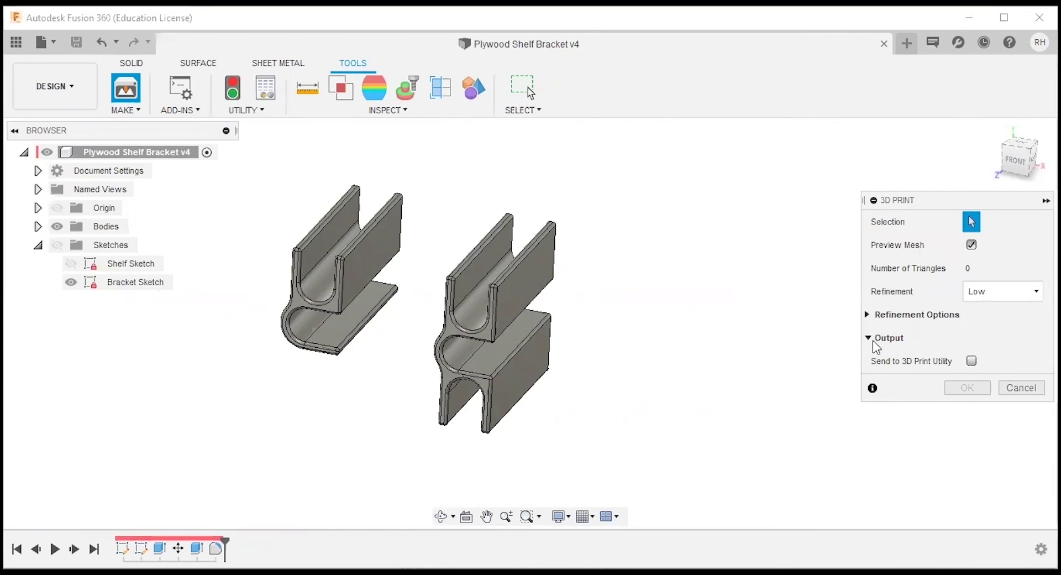
click(971, 360)
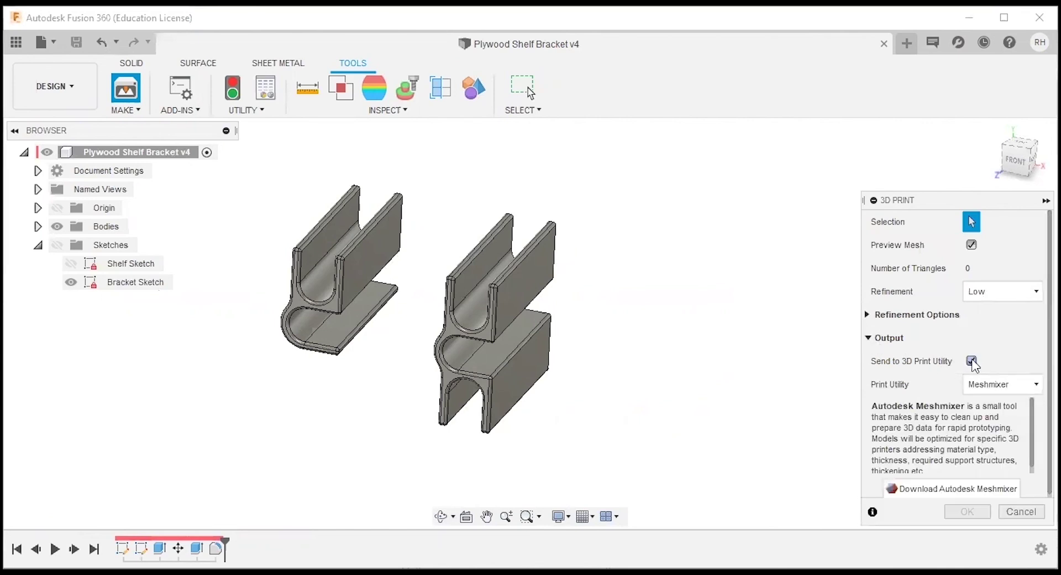
click(971, 361)
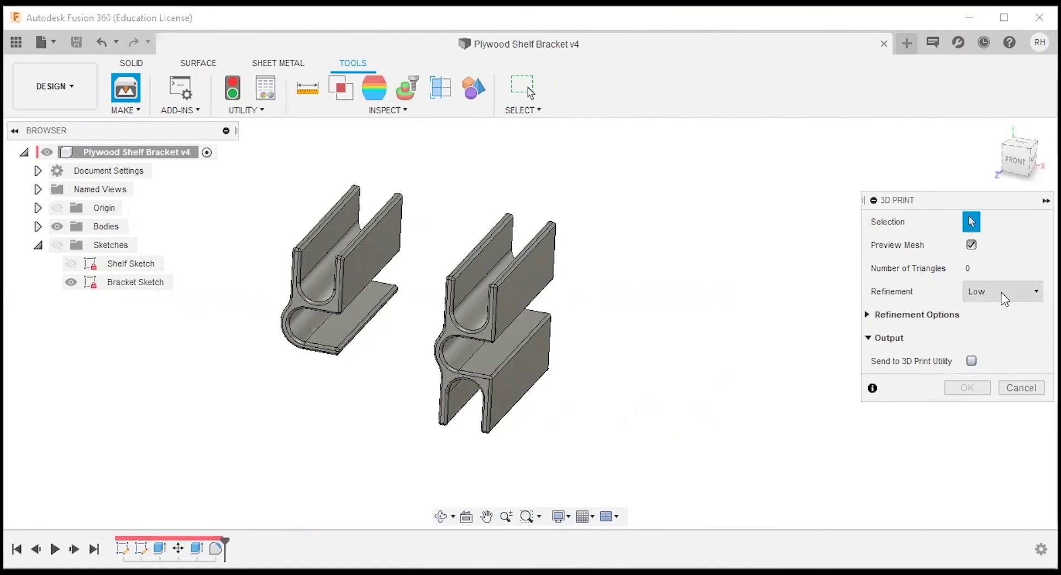
click(551, 403)
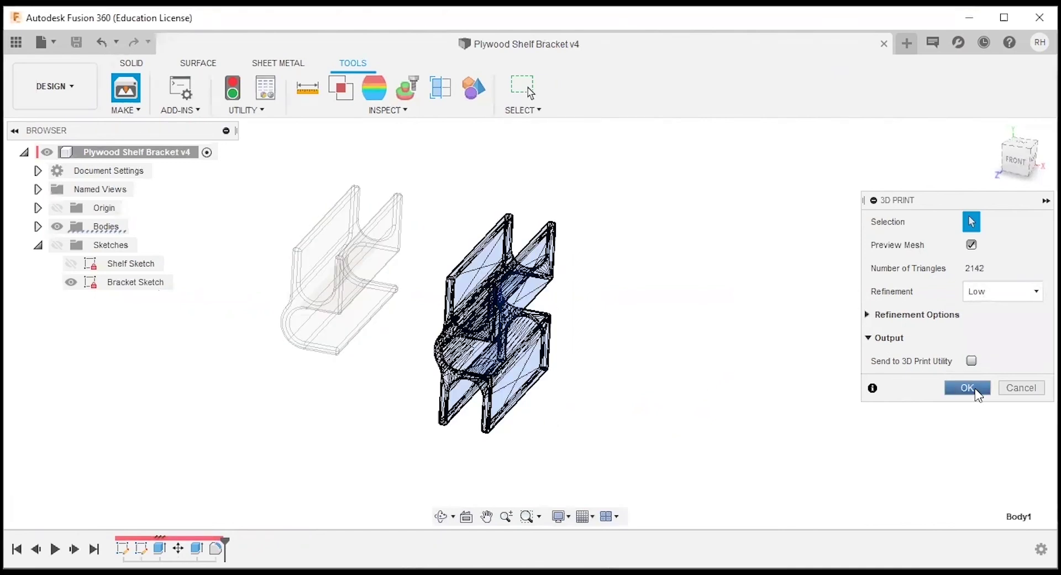
click(975, 391)
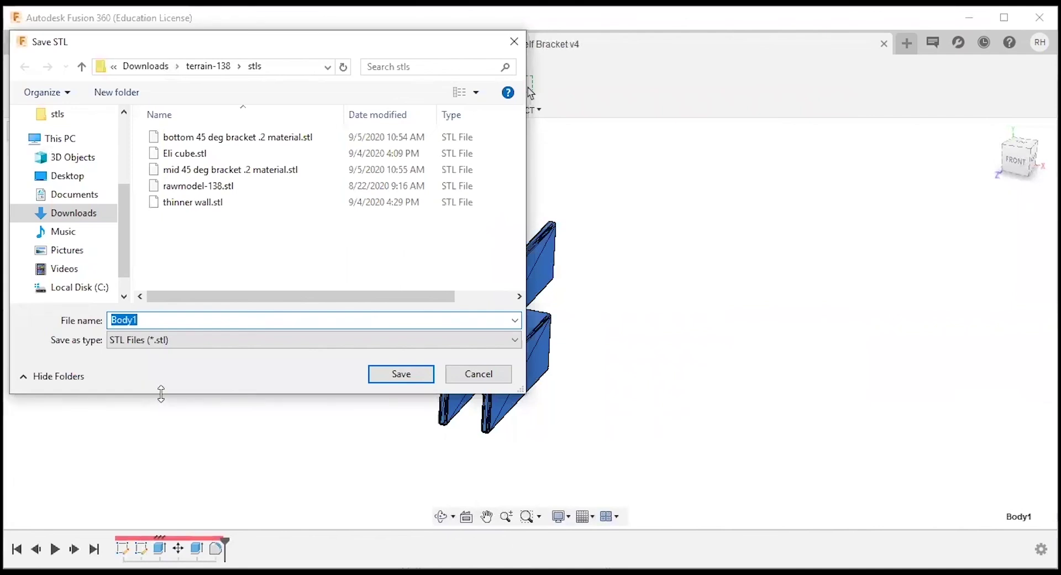
Save the middle bracket's STL in the stls folder as "mid 90 deg .2 thick bracket"
text(90 deg .2 thic)
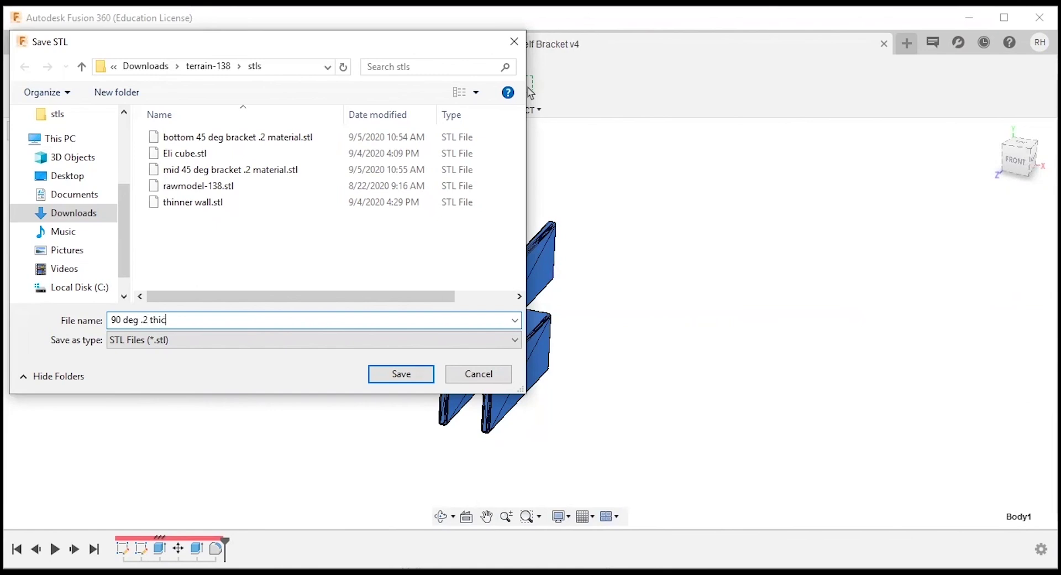
text(k bracket)
click(123, 318)
text(mod)
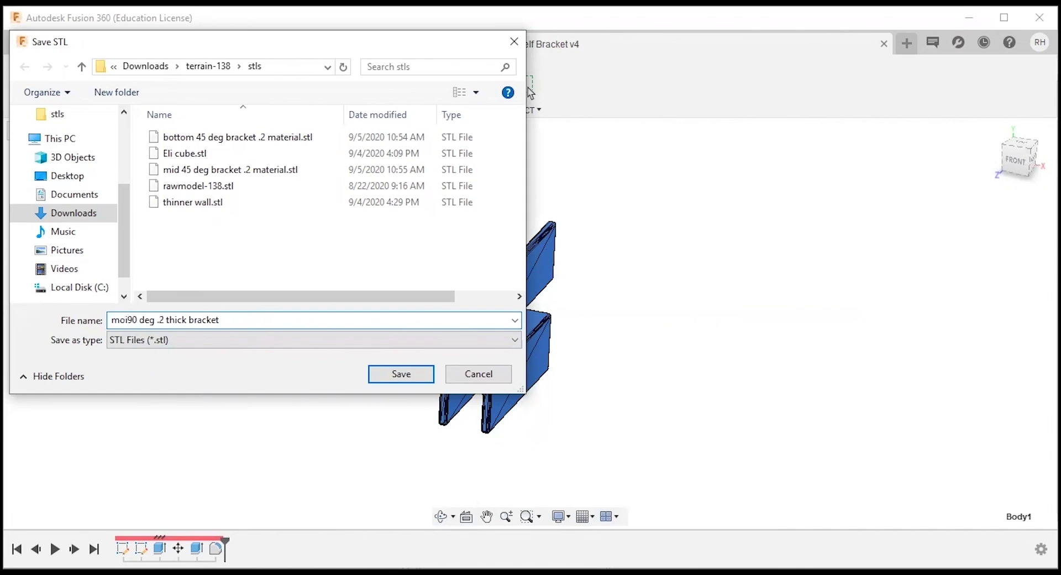
key(BackSpace)
key(BackSpace)
text(id)
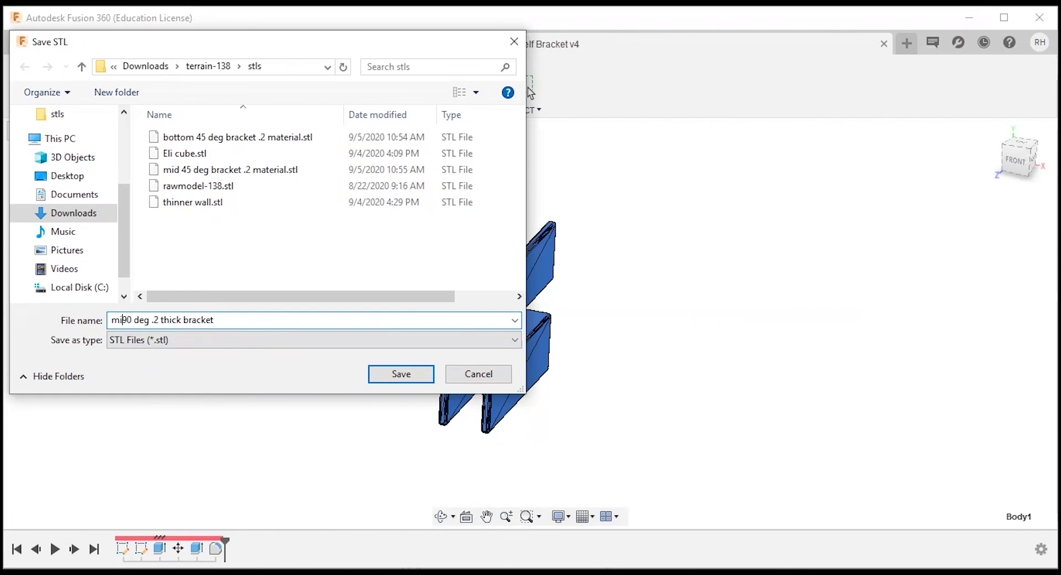
click(404, 376)
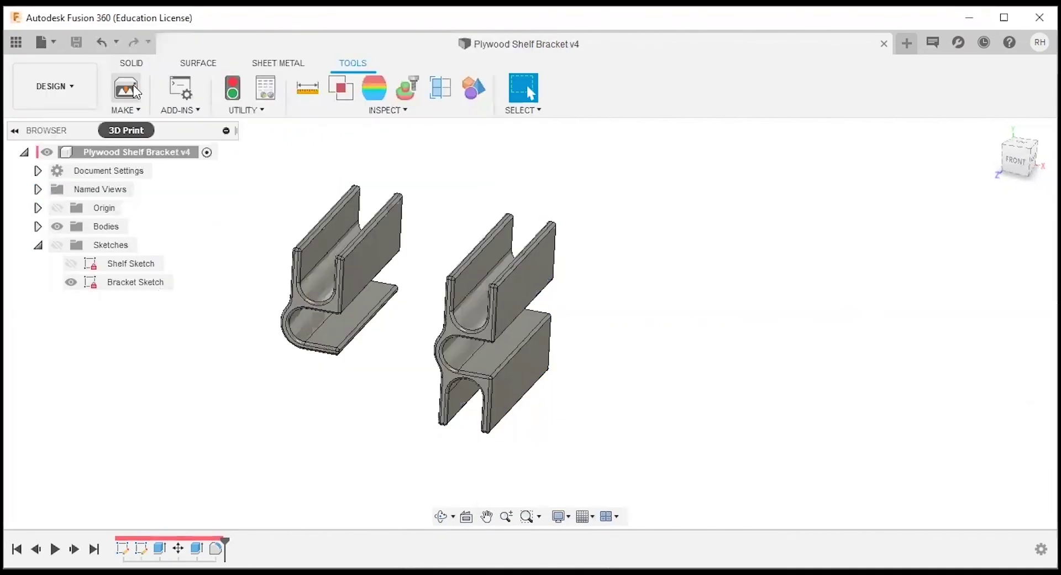
Export the two-slot bottom bracket for 3D printing as "bot 45 deg bracket .2 material.stl" in the stls folder
click(136, 91)
click(360, 257)
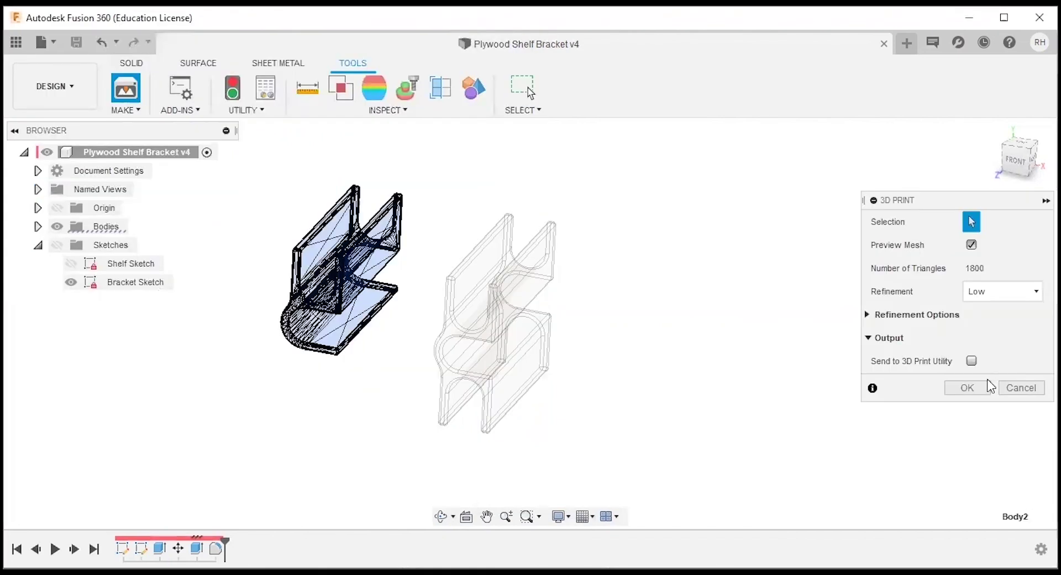
click(967, 387)
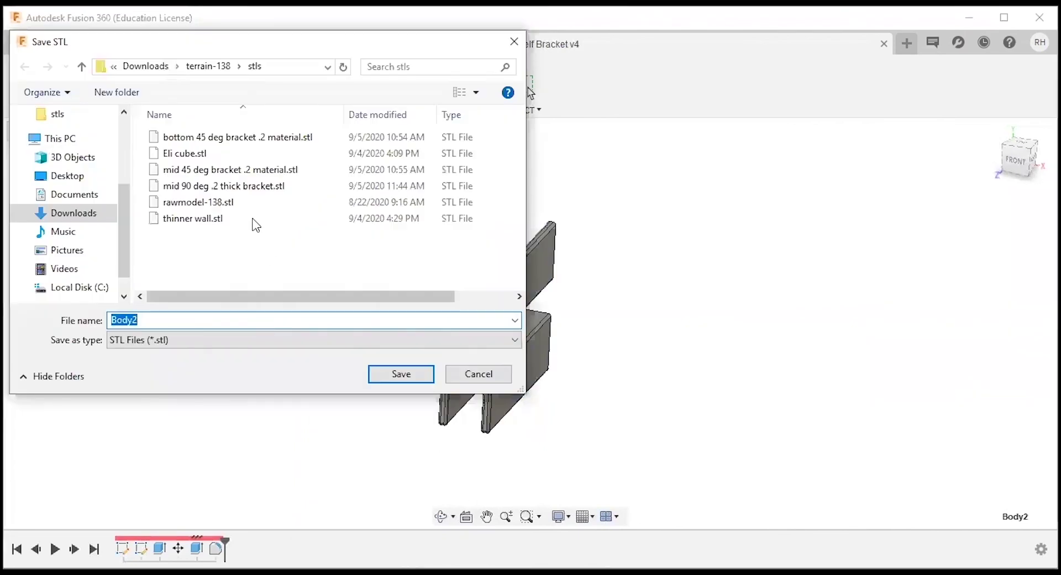
click(215, 170)
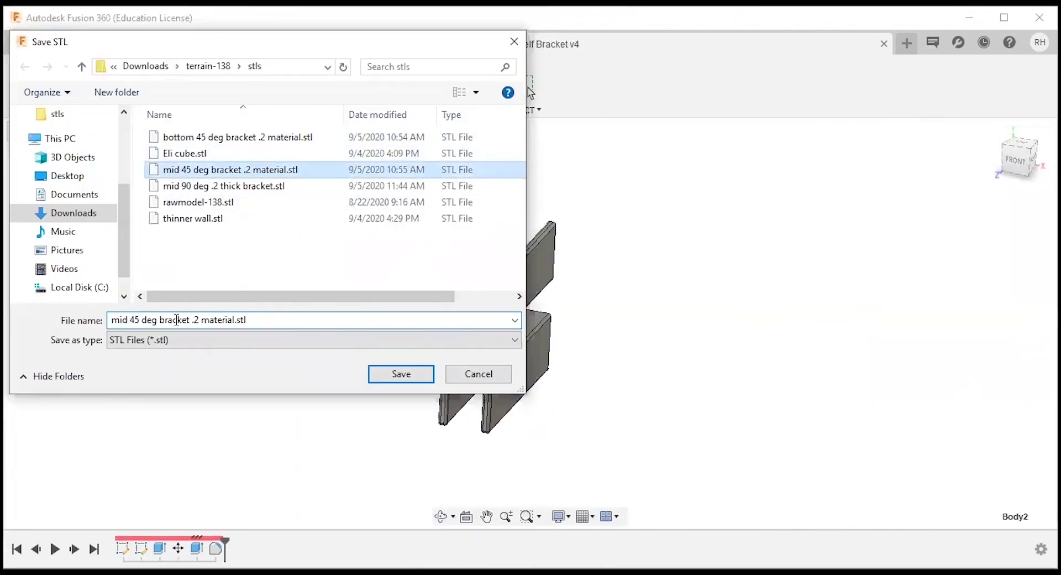
click(128, 321)
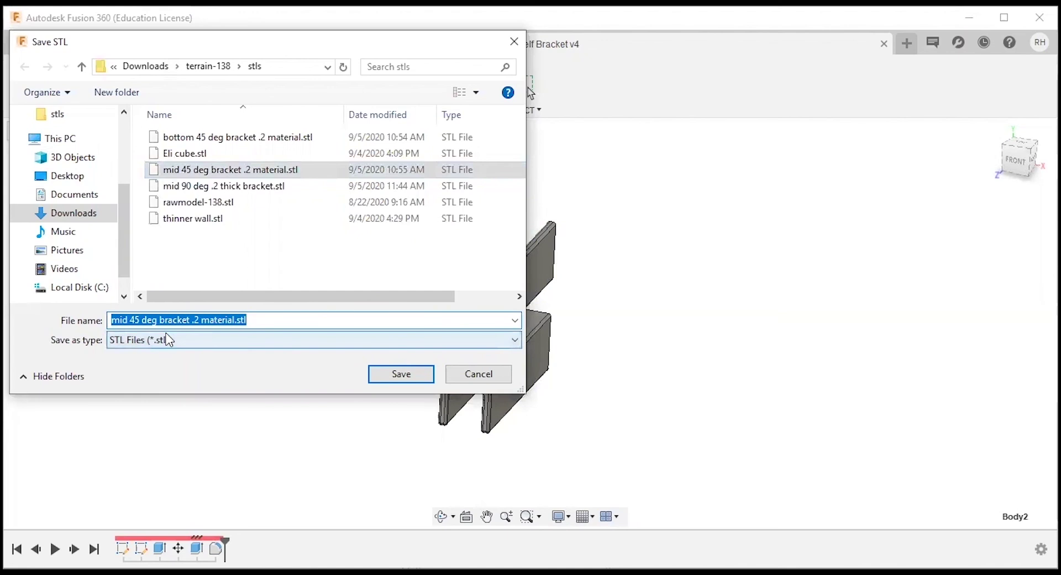
key(Home)
text(bot)
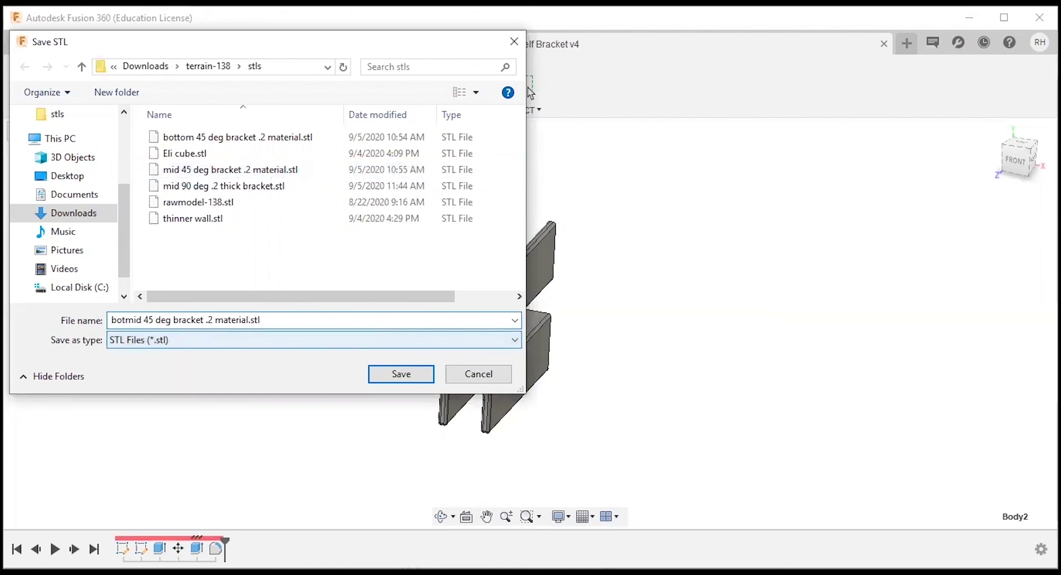
key(BackSpace)
key(BackSpace)
key(BackSpace)
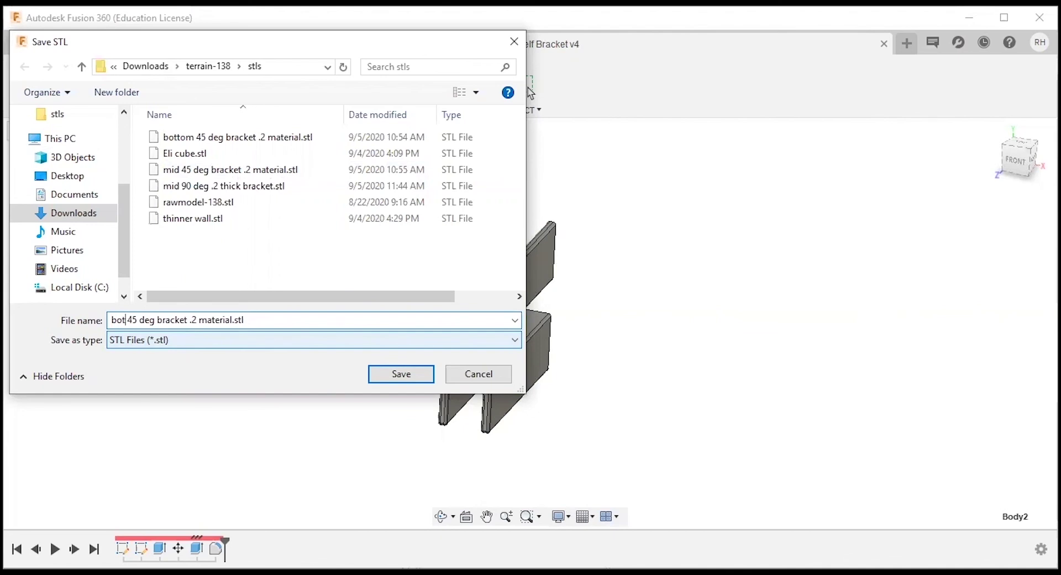
click(402, 378)
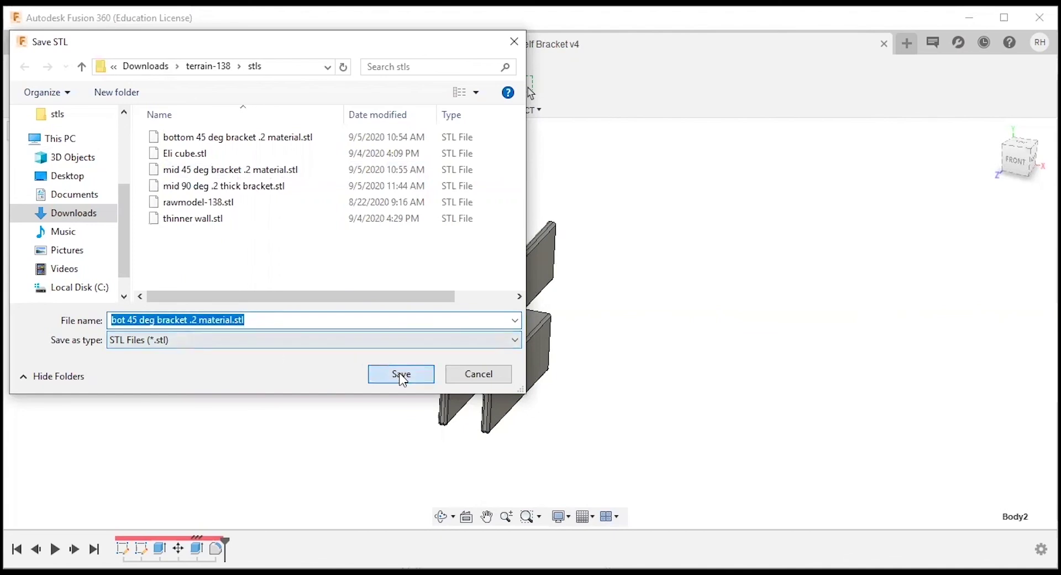